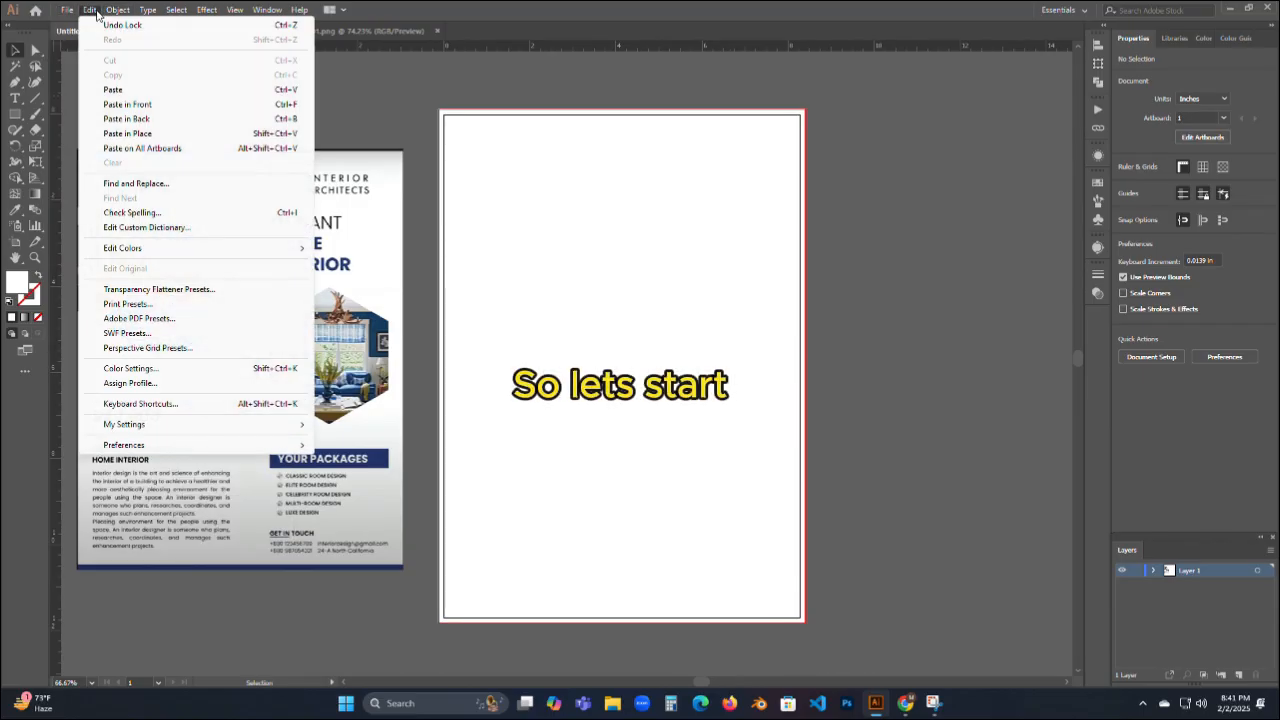
{"action": "left_click", "coordinate": [66, 10]}
{"action": "left_click", "coordinate": [118, 10]}
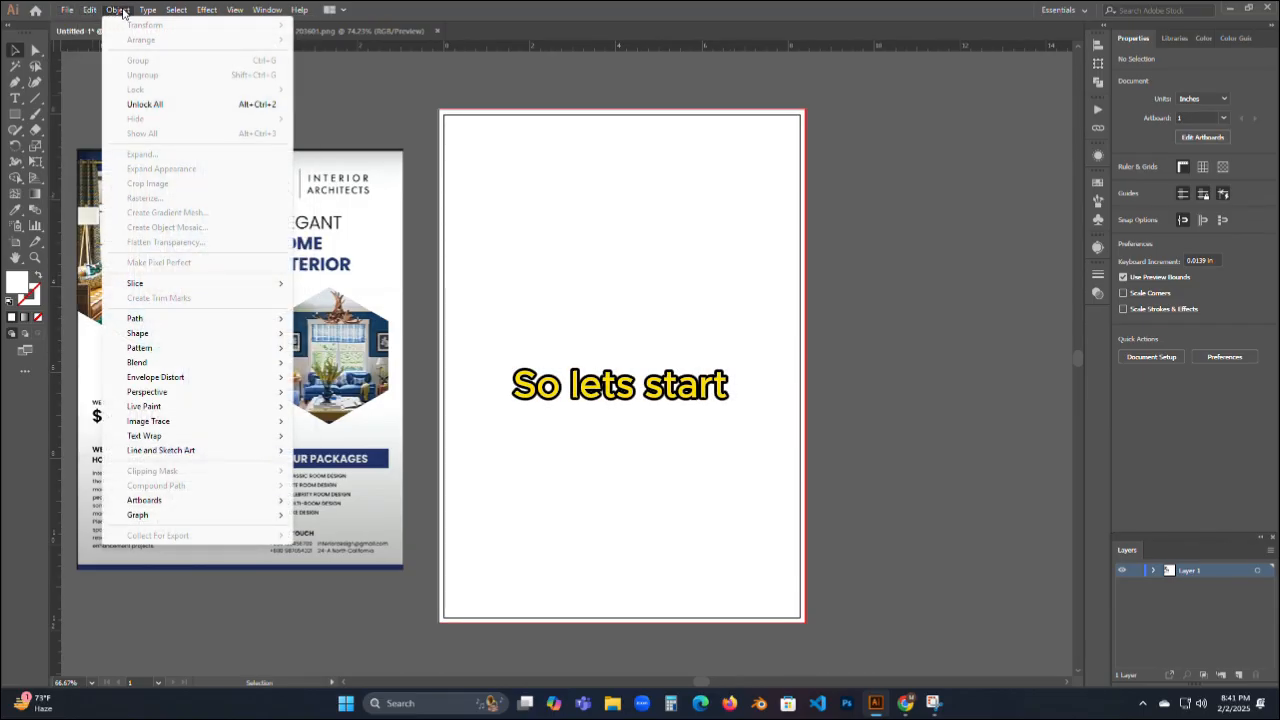
{"action": "left_click", "coordinate": [557, 204]}
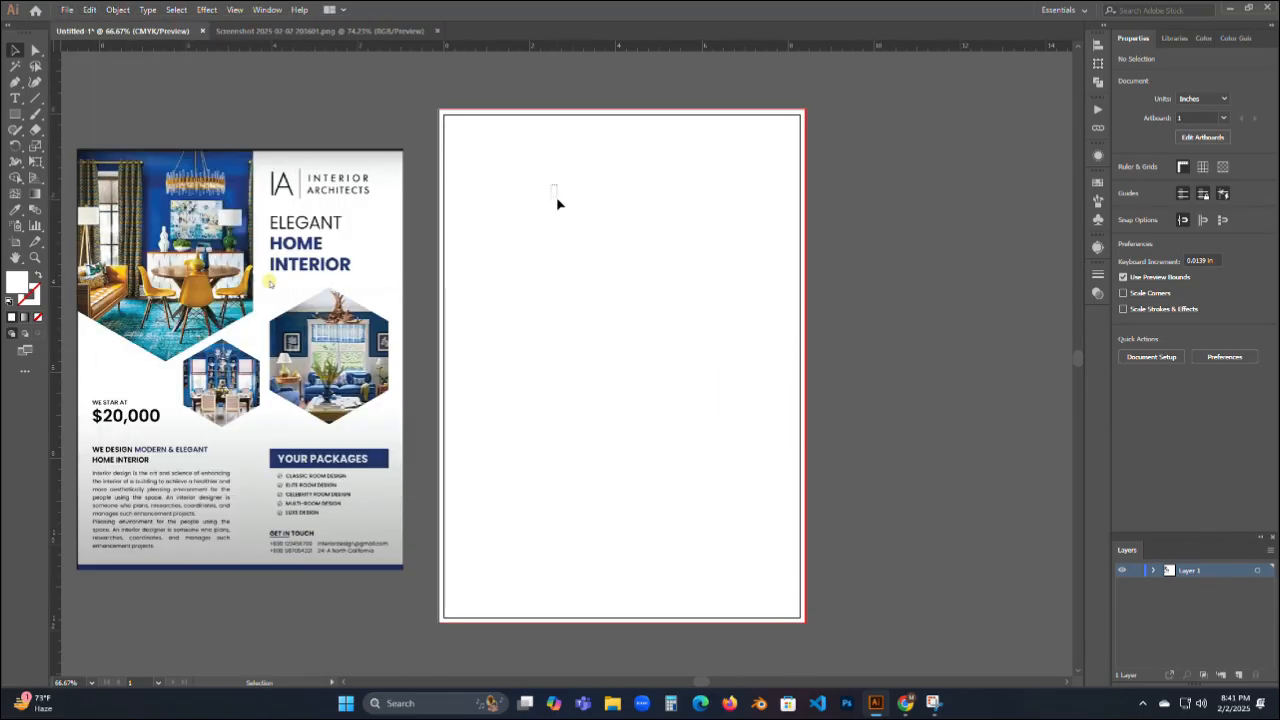
{"action": "left_click", "coordinate": [116, 10]}
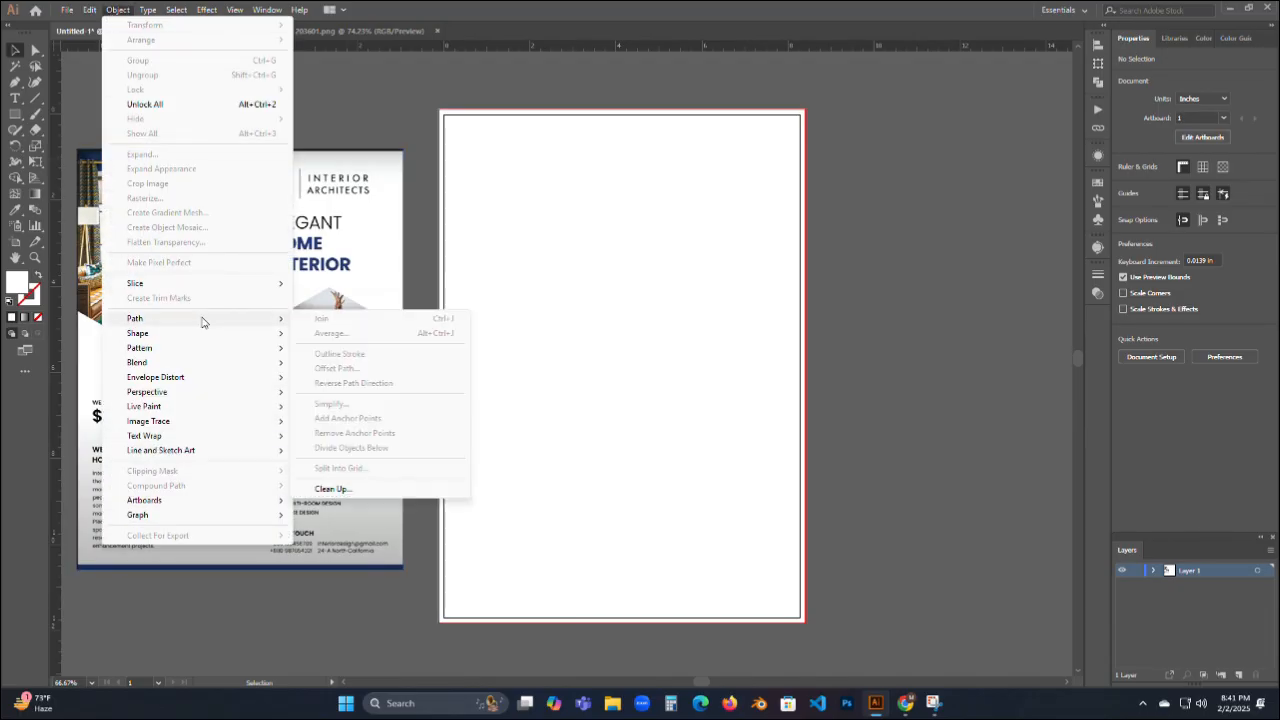
{"action": "left_click", "coordinate": [338, 62]}
{"action": "left_click", "coordinate": [15, 115]}
{"action": "left_click_drag", "start_coordinate": [455, 129], "coordinate": [500, 183]}
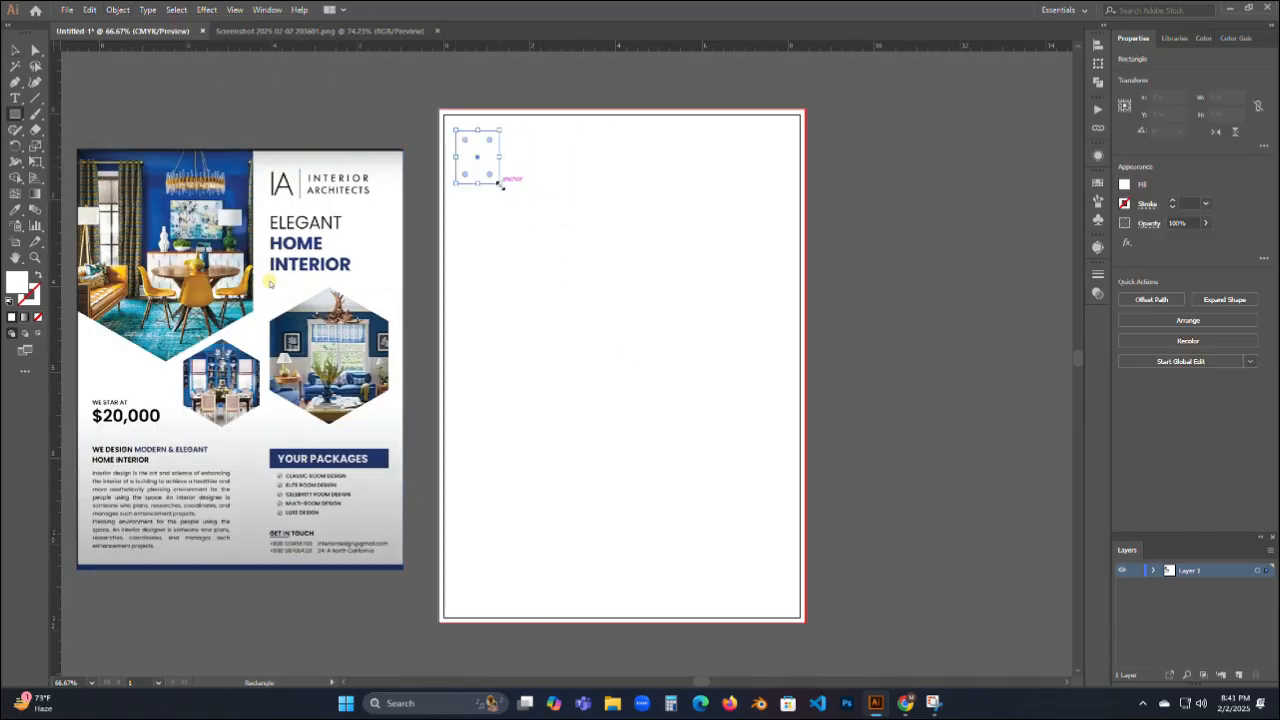
{"action": "left_click", "coordinate": [117, 9]}
{"action": "mouse_move", "coordinate": [130, 318]}
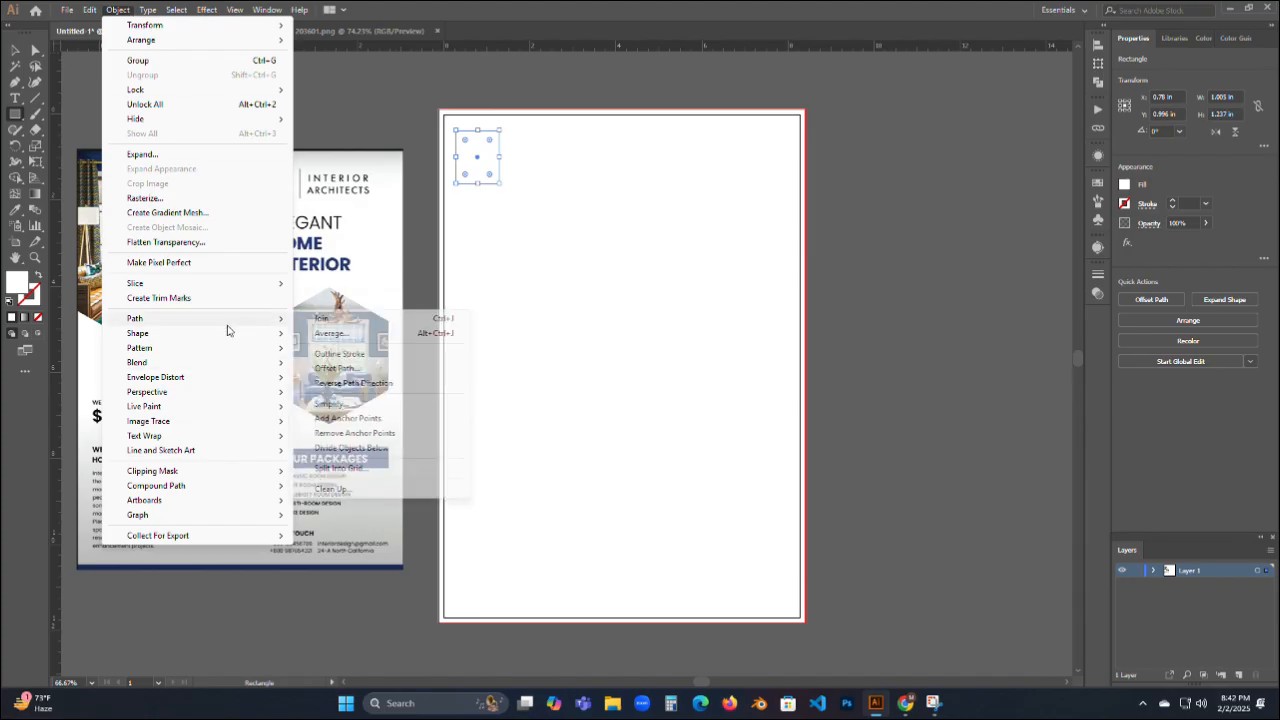
{"action": "left_click", "coordinate": [405, 368]}
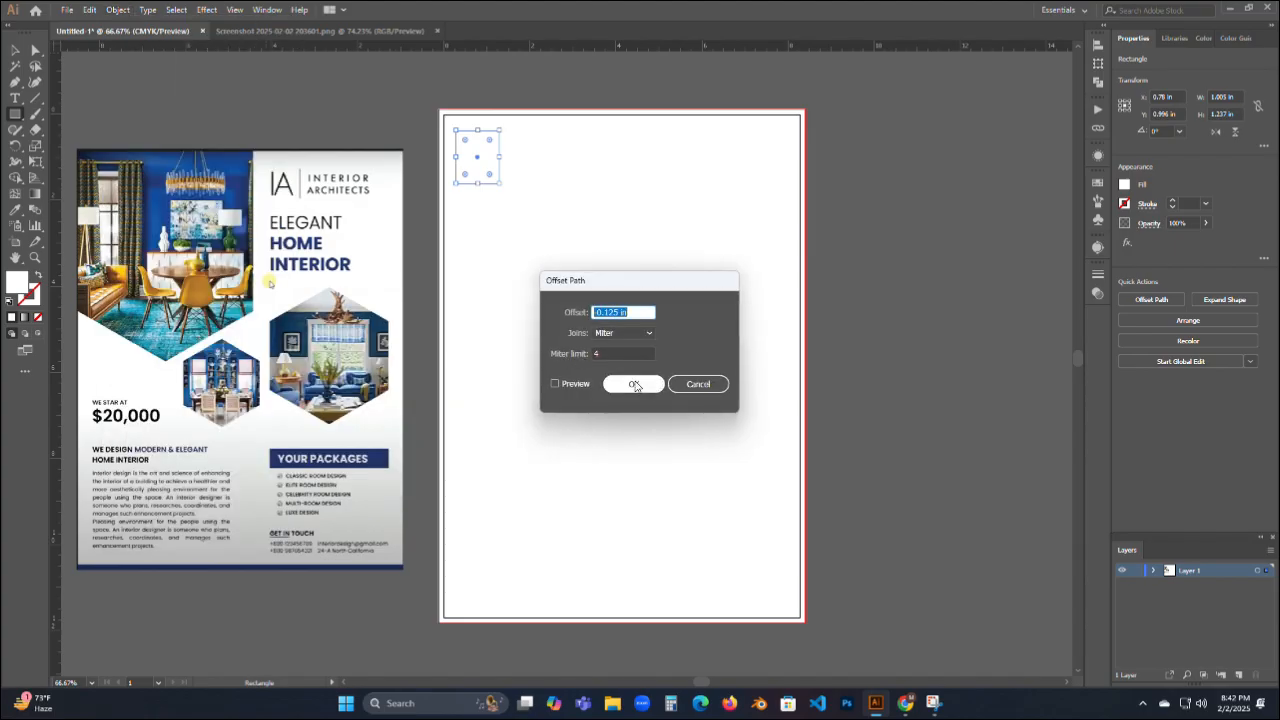
{"action": "left_click", "coordinate": [563, 385]}
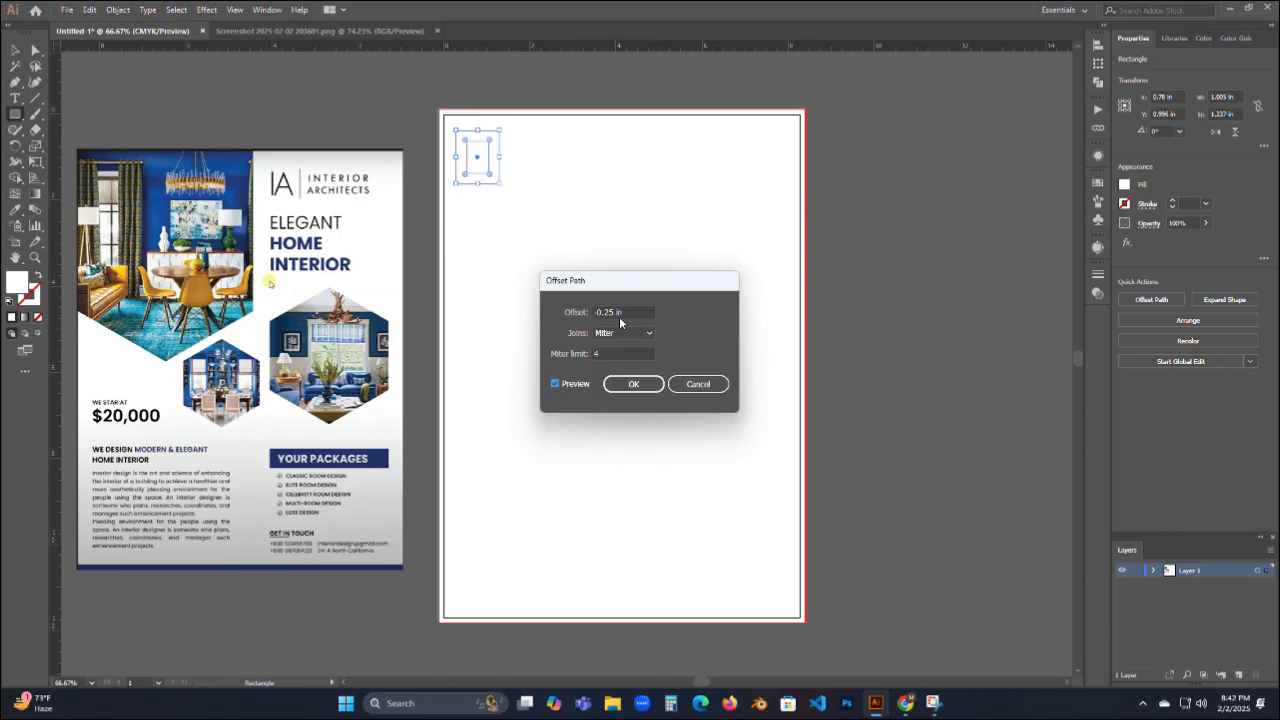
{"action": "left_click", "coordinate": [693, 385]}
{"action": "key", "text": "Delete"}
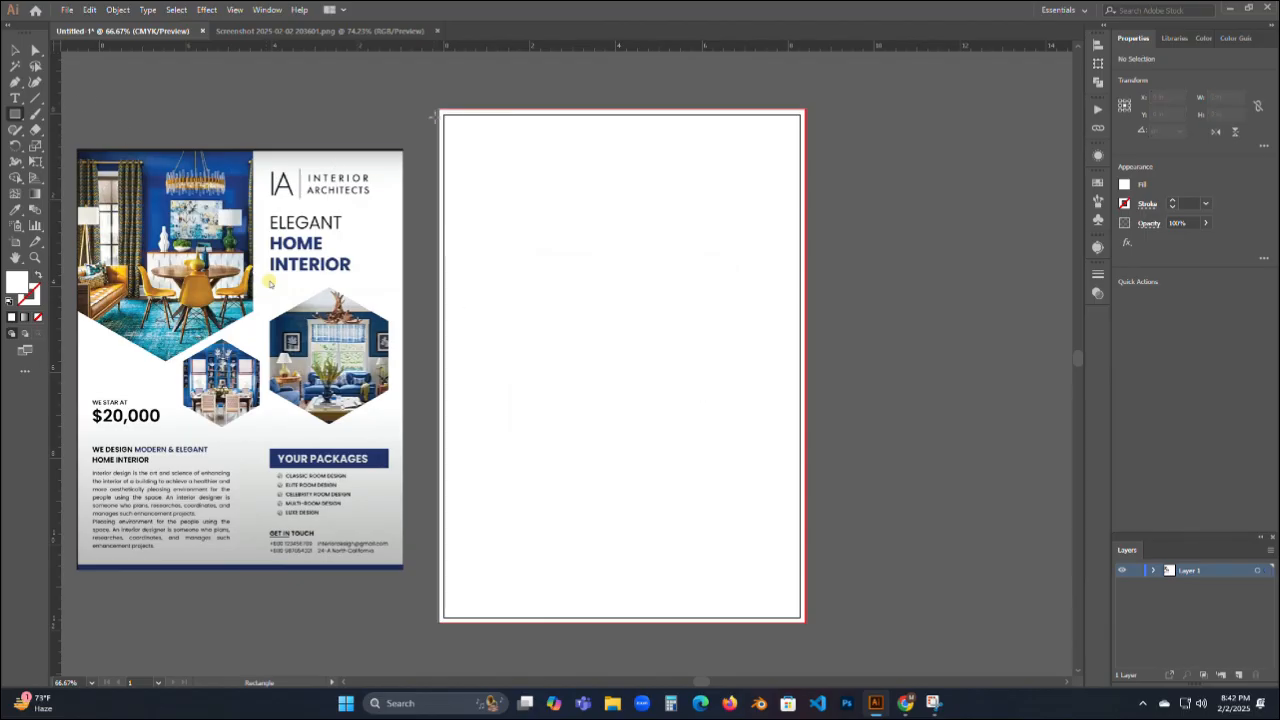
Draw a rectangle about 8.52 × 11.94 in over the full bleed area and offset its path by -0.5 in.
{"action": "left_click_drag", "start_coordinate": [441, 113], "coordinate": [805, 621]}
{"action": "left_click", "coordinate": [67, 14]}
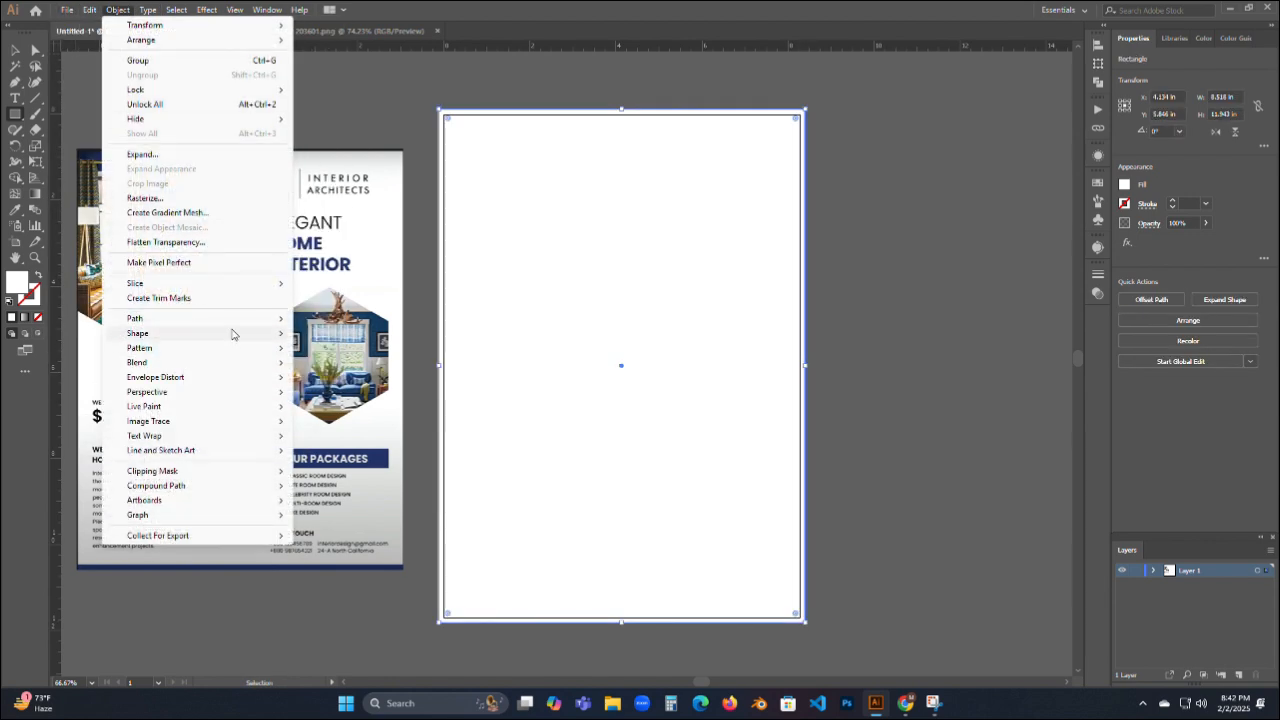
{"action": "mouse_move", "coordinate": [247, 322]}
{"action": "left_click", "coordinate": [338, 368]}
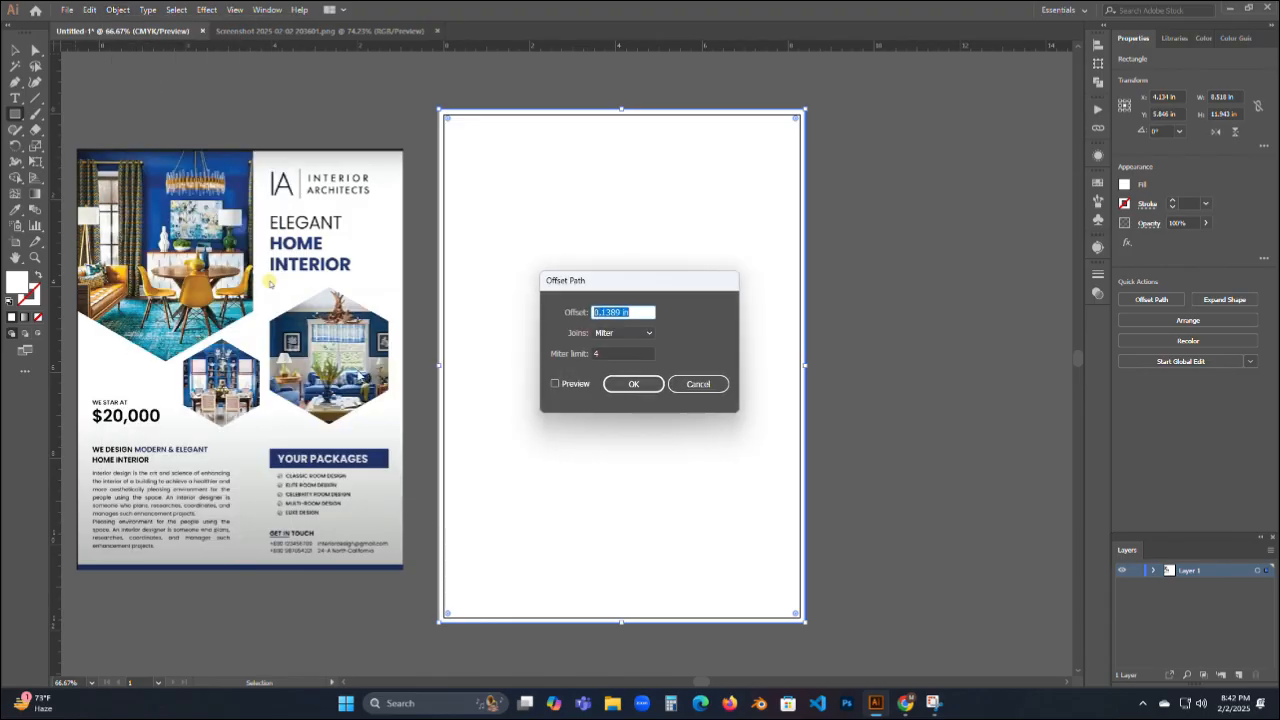
{"action": "left_click", "coordinate": [555, 384]}
{"action": "left_click_drag", "start_coordinate": [633, 312], "coordinate": [587, 333]}
{"action": "key", "text": "Down"}
{"action": "key", "text": "Down"}
{"action": "key", "text": "Down"}
{"action": "key", "text": "Down"}
{"action": "key", "text": "Down"}
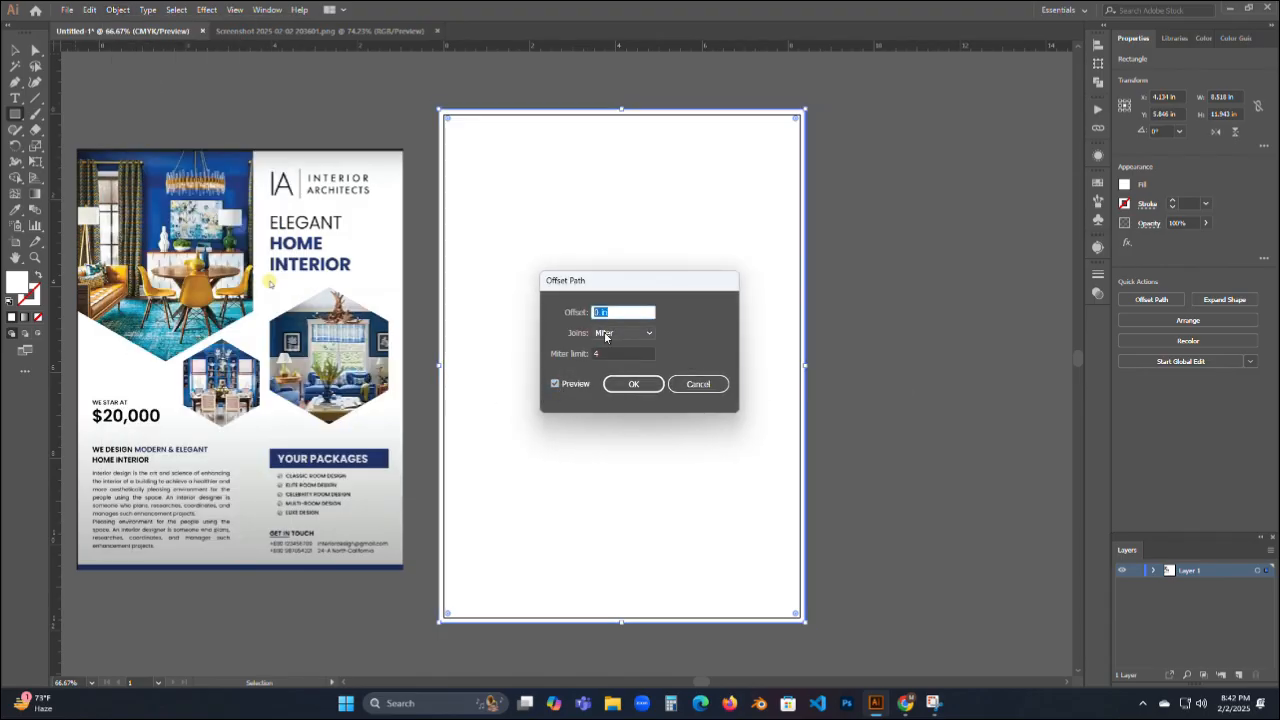
{"action": "key", "text": "Down"}
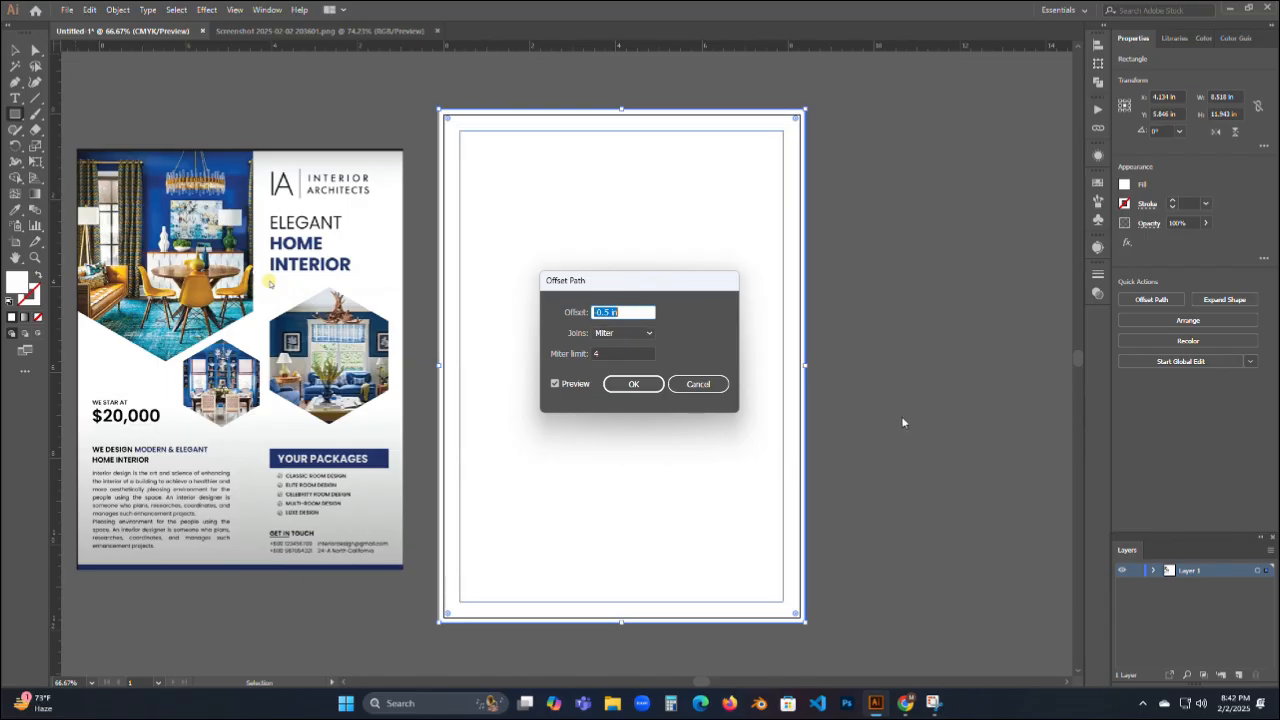
{"action": "left_click", "coordinate": [619, 385]}
Convert the inset rectangle into guides and delete the full-bleed rectangle.
{"action": "right_click", "coordinate": [505, 140]}
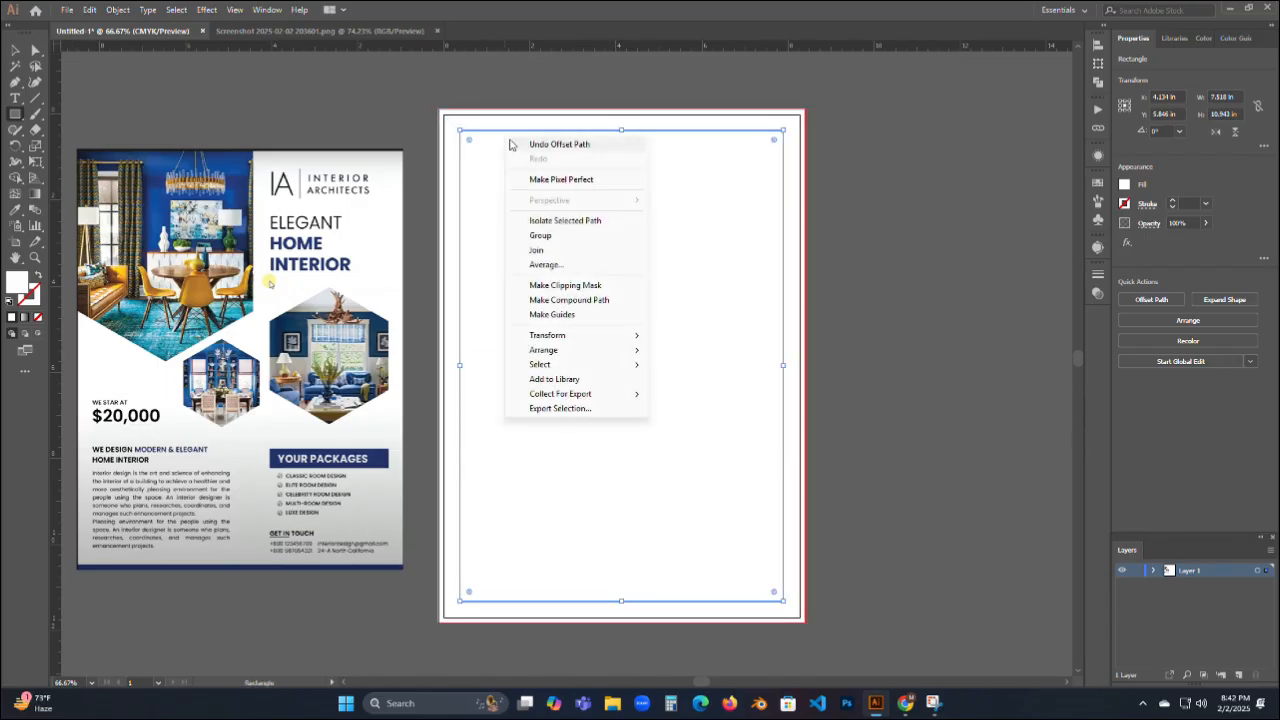
{"action": "left_click", "coordinate": [577, 316]}
{"action": "key", "text": "v"}
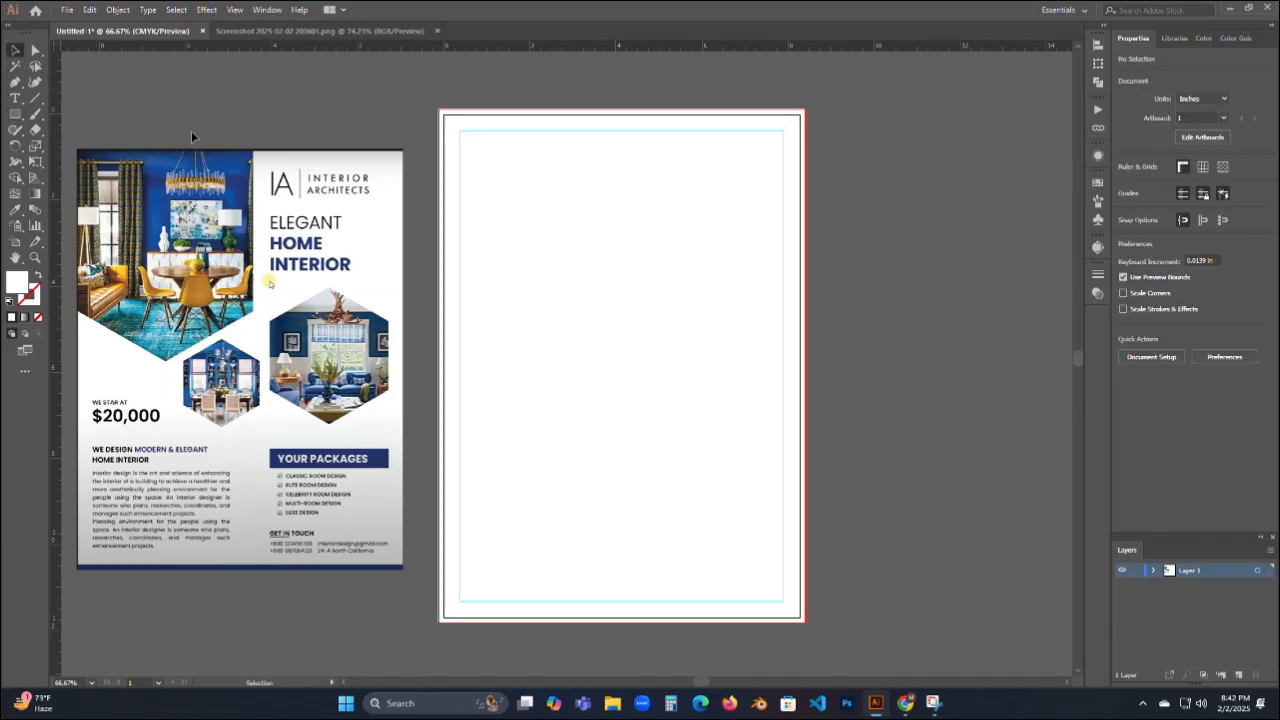
{"action": "left_click", "coordinate": [476, 145]}
{"action": "left_click", "coordinate": [935, 203]}
{"action": "left_click", "coordinate": [724, 250]}
{"action": "key", "text": "Delete"}
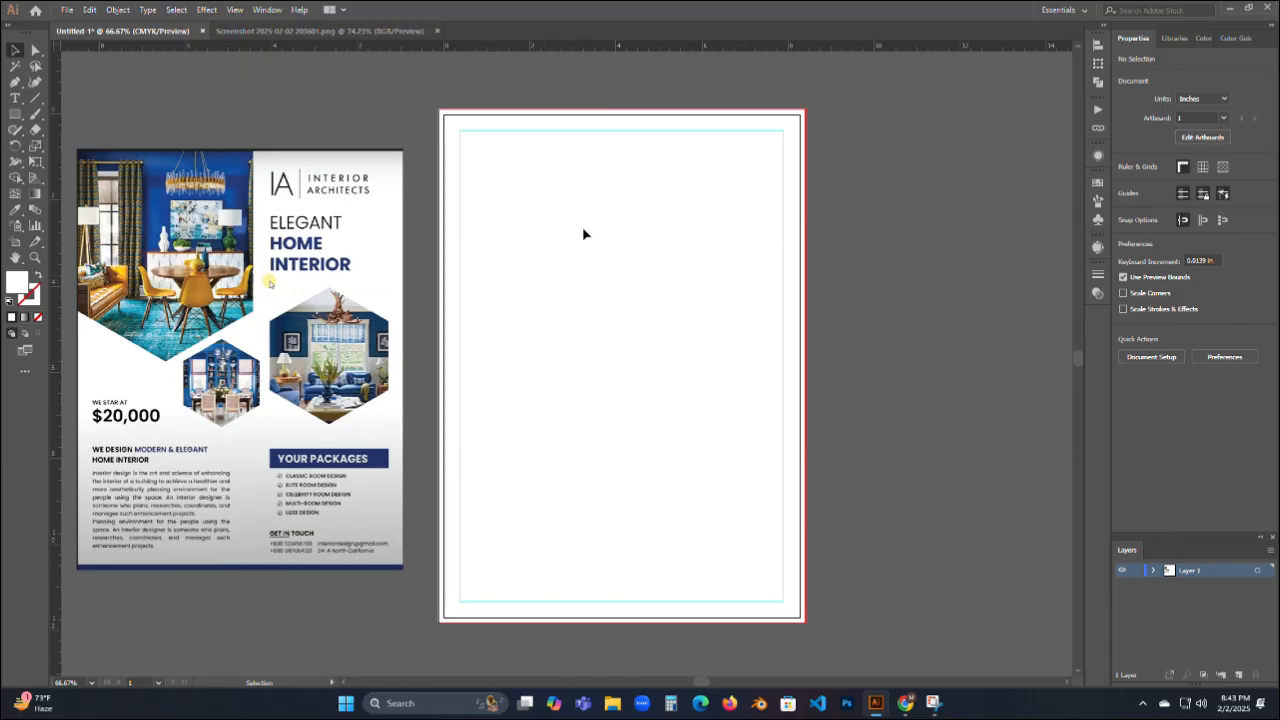
Draw a rectangle about 4.36 × 5.97 in starting at the upper-left bleed corner of the artboard.
{"action": "mouse_move", "coordinate": [698, 294]}
{"action": "left_mouse_down"}
{"action": "mouse_move", "coordinate": [714, 274]}
{"action": "mouse_move", "coordinate": [720, 286]}
{"action": "left_mouse_up"}
{"action": "left_click", "coordinate": [10, 116]}
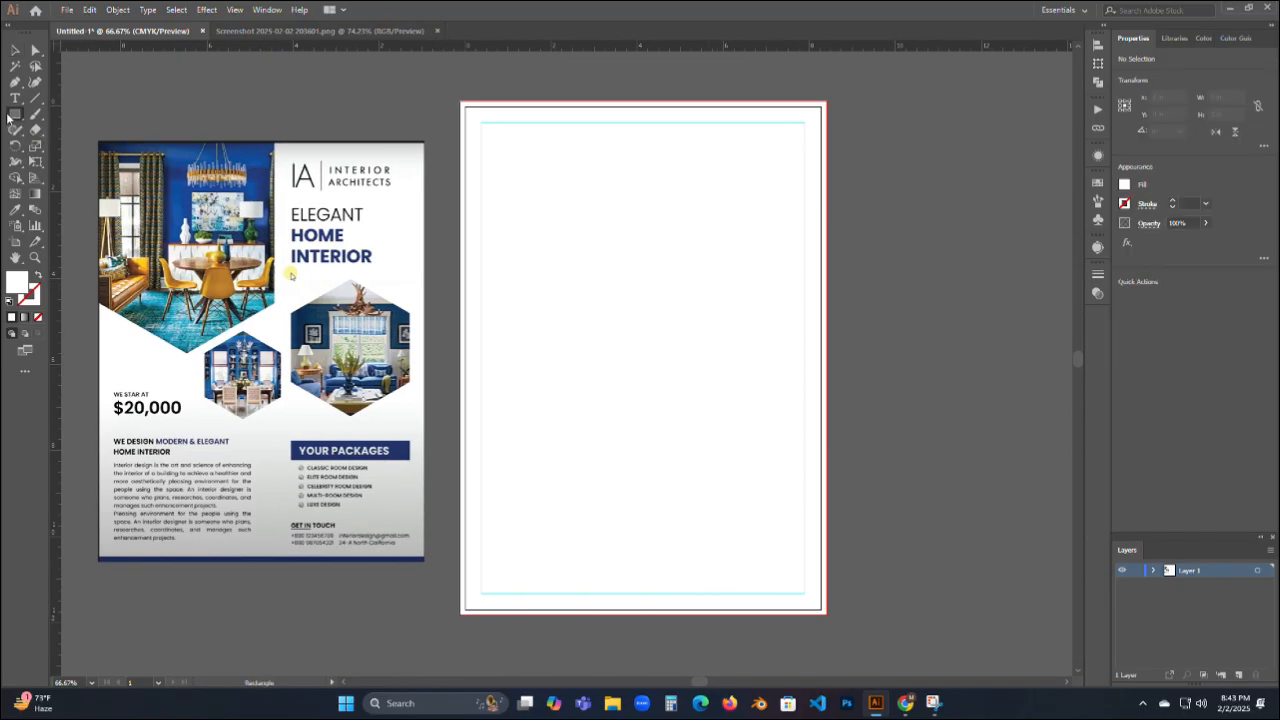
{"action": "left_click_drag", "start_coordinate": [643, 354], "coordinate": [647, 357]}
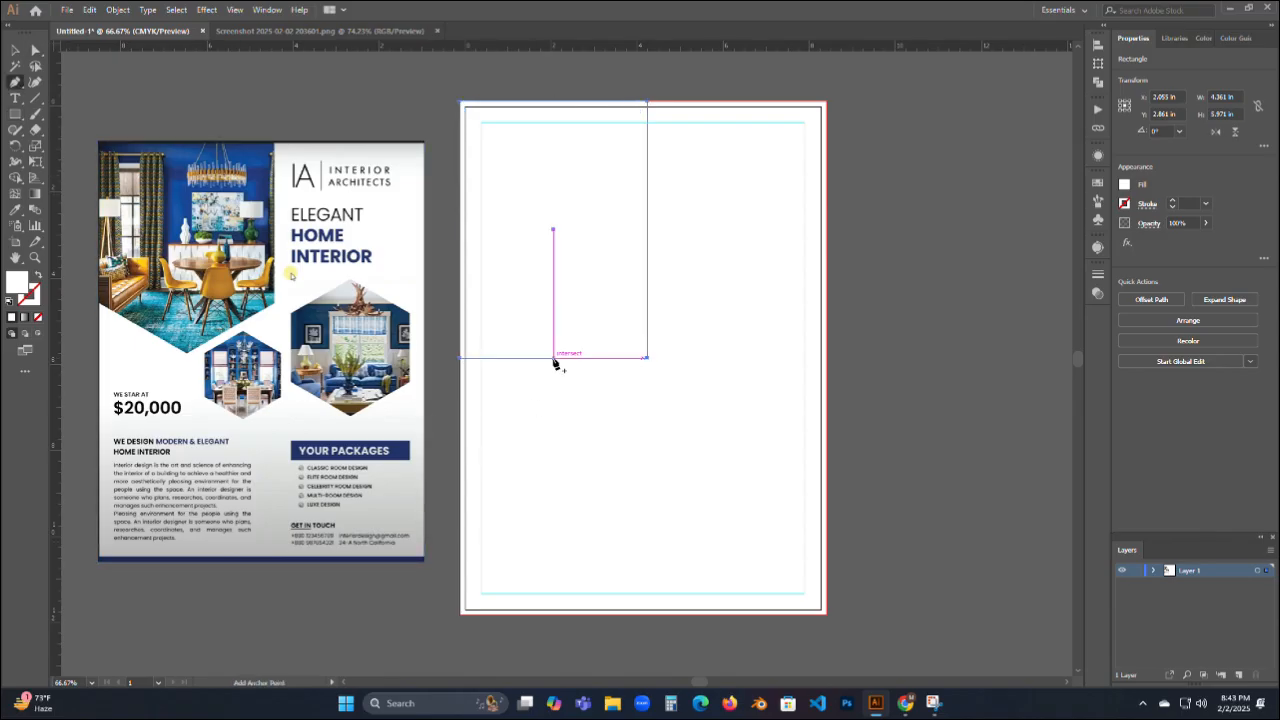
Add an anchor point midway along the rectangle's bottom edge, pull it down into a tip, and reduce the shape's height.
{"action": "left_click", "coordinate": [554, 358]}
{"action": "left_click", "coordinate": [35, 50]}
{"action": "left_click_drag", "start_coordinate": [554, 358], "coordinate": [553, 400]}
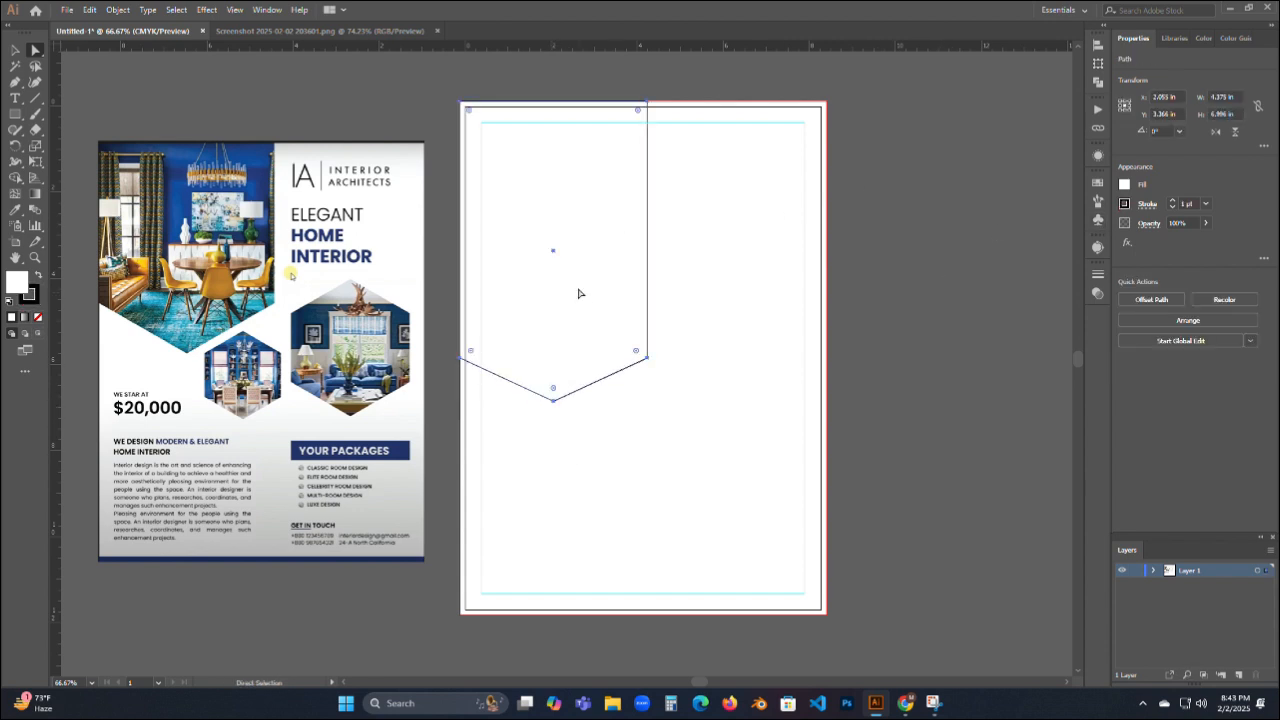
{"action": "left_click_drag", "start_coordinate": [613, 265], "coordinate": [569, 156]}
{"action": "left_click", "coordinate": [976, 183]}
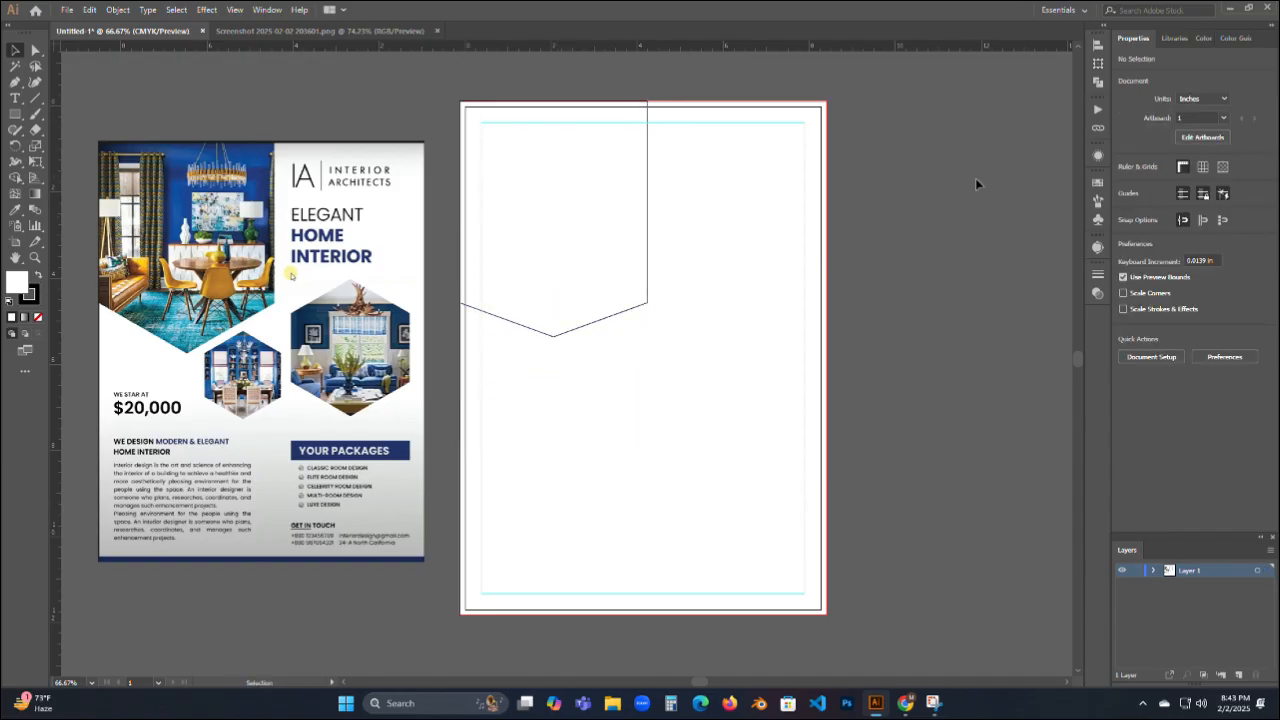
Draw an upright hexagon about 2.22 × 2.56 in and place its top vertex on the pointed shape's lower-right corner.
{"action": "left_click_drag", "start_coordinate": [15, 118], "coordinate": [80, 162]}
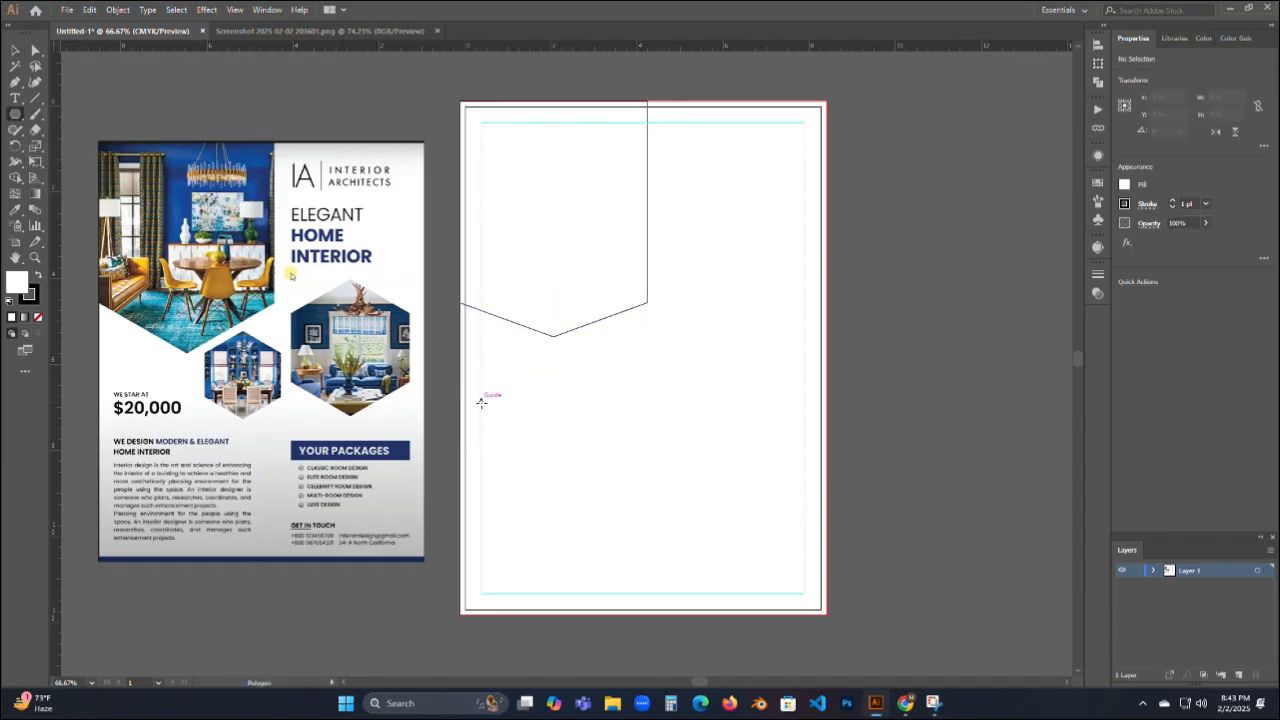
{"action": "left_click_drag", "start_coordinate": [486, 400], "coordinate": [571, 342]}
{"action": "key", "text": "v"}
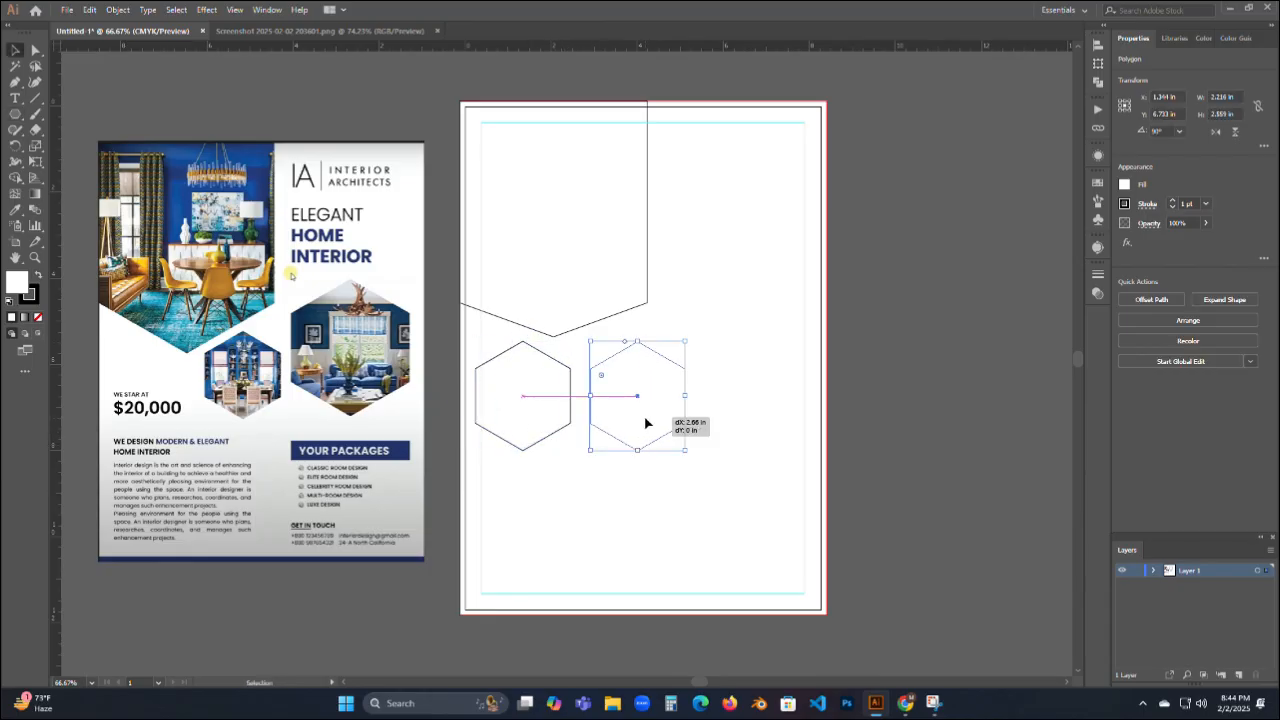
{"action": "left_click_drag", "start_coordinate": [643, 390], "coordinate": [653, 352]}
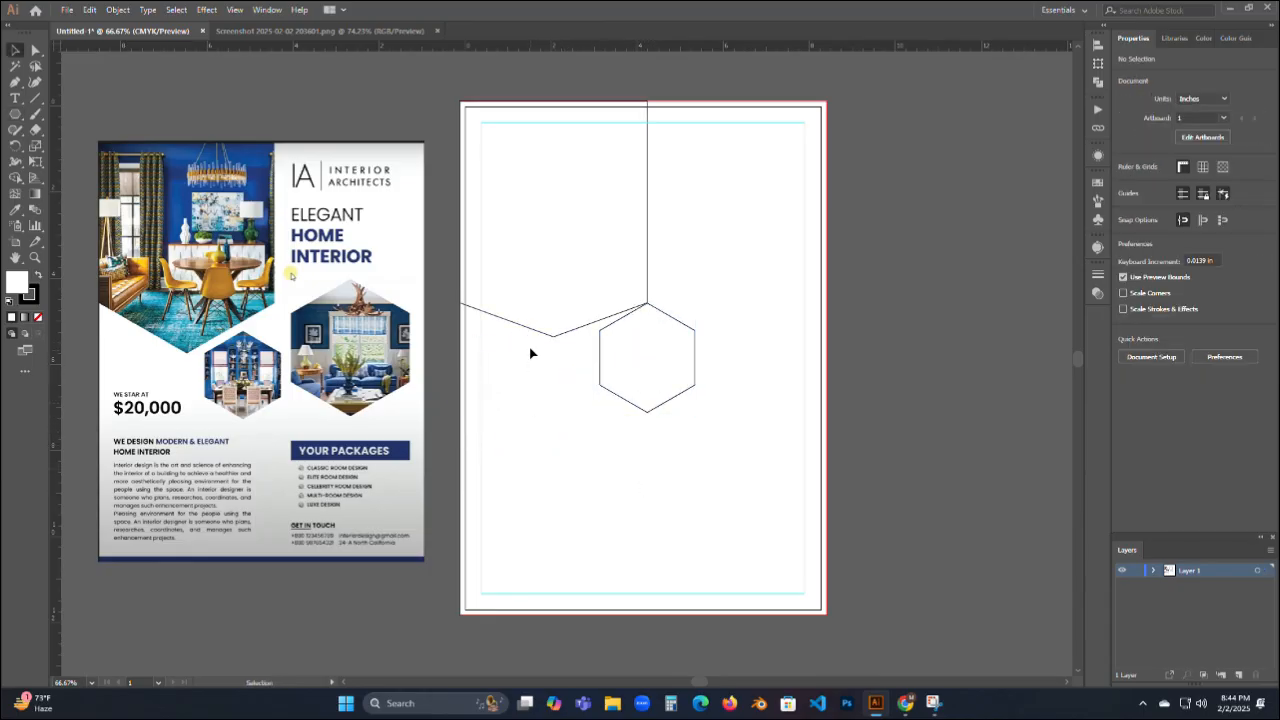
Lower the pointed shape's bottom tip so its slanted edge follows the hexagon's upper-left edge.
{"action": "left_click", "coordinate": [560, 334]}
{"action": "left_click_drag", "start_coordinate": [553, 345], "coordinate": [556, 361]}
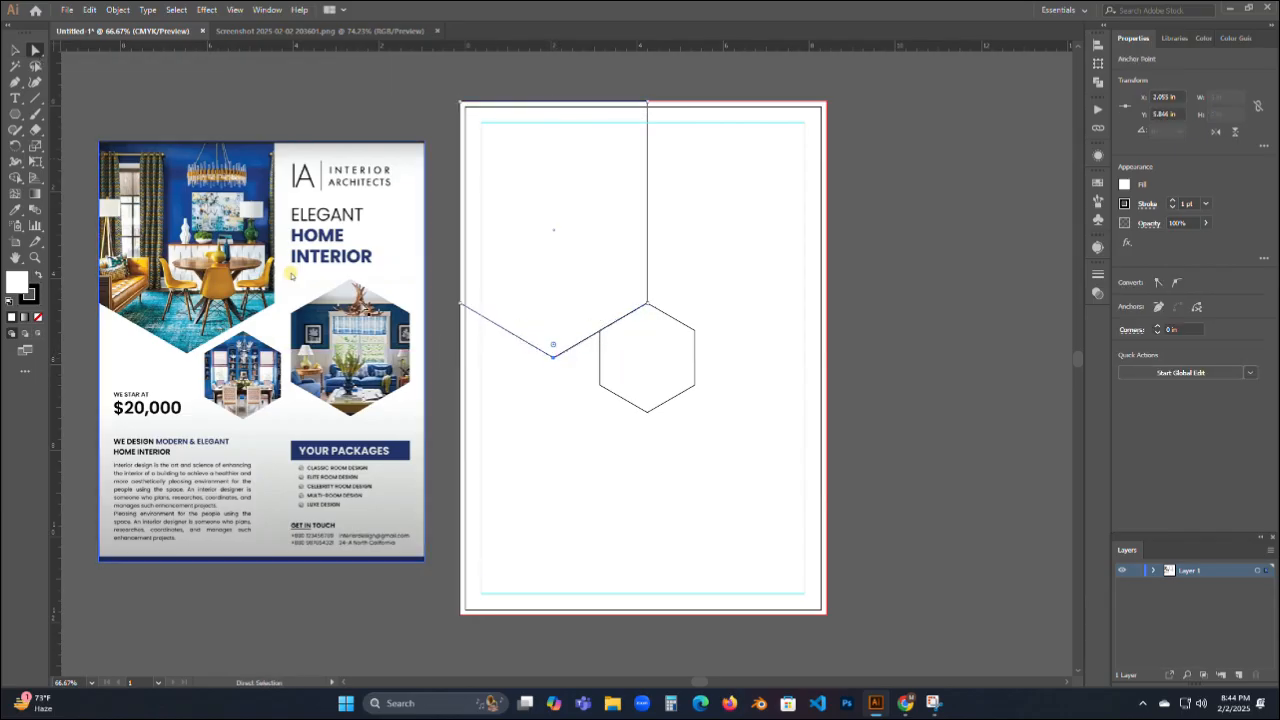
{"action": "key", "text": "v"}
{"action": "left_click", "coordinate": [177, 91]}
Enlarge the hexagon to about 3.3 × 3.8 in and place it against the right margin guide, beside the pointed shape.
{"action": "left_click", "coordinate": [656, 410]}
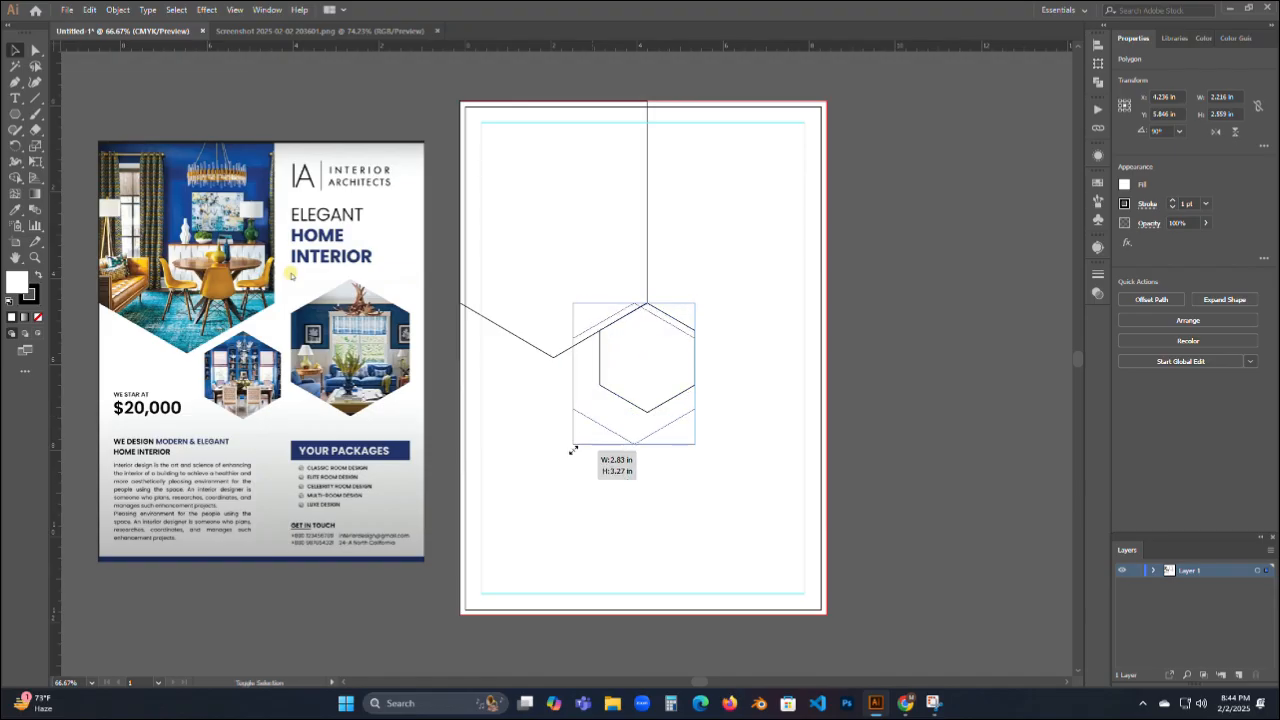
{"action": "left_click_drag", "start_coordinate": [573, 450], "coordinate": [555, 469]}
{"action": "left_click_drag", "start_coordinate": [616, 437], "coordinate": [583, 483]}
{"action": "left_click", "coordinate": [880, 386]}
{"action": "left_click", "coordinate": [712, 386]}
{"action": "left_click", "coordinate": [923, 371]}
Duplicate the large hexagon, scale the copy to about 1.55 × 1.78 in, and place it below the pointed shape's right slanted edge.
{"action": "left_click", "coordinate": [737, 398]}
{"action": "left_click_drag", "start_coordinate": [512, 522], "coordinate": [566, 438]}
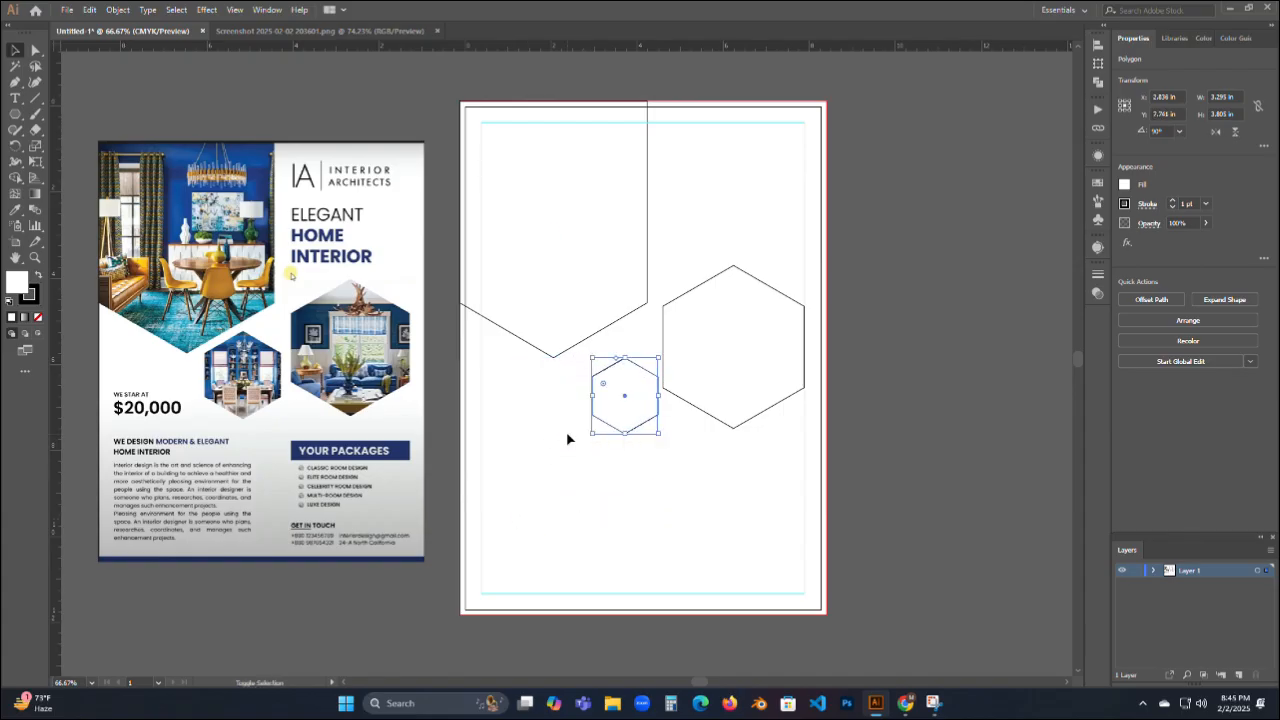
{"action": "left_click_drag", "start_coordinate": [643, 412], "coordinate": [632, 412]}
{"action": "left_click", "coordinate": [626, 487]}
{"action": "left_click", "coordinate": [619, 415]}
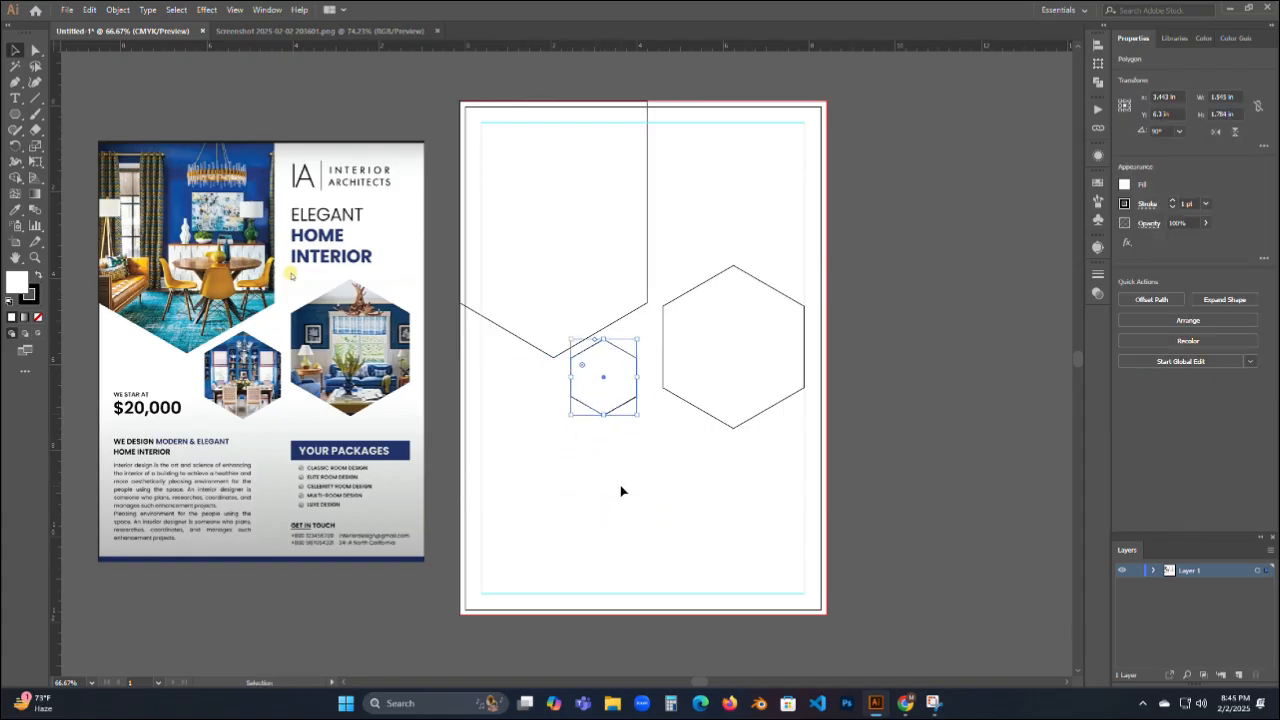
{"action": "key", "text": "Left"}
{"action": "left_click", "coordinate": [621, 489]}
Nudge the large hexagon slightly down and left to even out its spacing from the pointed shape and the small hexagon.
{"action": "left_click", "coordinate": [705, 354]}
{"action": "key", "text": "Down"}
{"action": "key", "text": "Down"}
{"action": "key", "text": "Down"}
{"action": "key", "text": "Down"}
{"action": "key", "text": "Down"}
{"action": "key", "text": "Down"}
{"action": "key", "text": "Down"}
{"action": "key", "text": "Down"}
{"action": "key", "text": "Down"}
{"action": "key", "text": "Down"}
{"action": "key", "text": "Down"}
{"action": "key", "text": "Down"}
{"action": "key", "text": "Down"}
{"action": "key", "text": "Left"}
{"action": "key", "text": "Left"}
{"action": "key", "text": "Left"}
{"action": "key", "text": "Left"}
{"action": "key", "text": "Left"}
{"action": "key", "text": "Left"}
{"action": "key", "text": "Left"}
{"action": "left_click", "coordinate": [694, 504]}
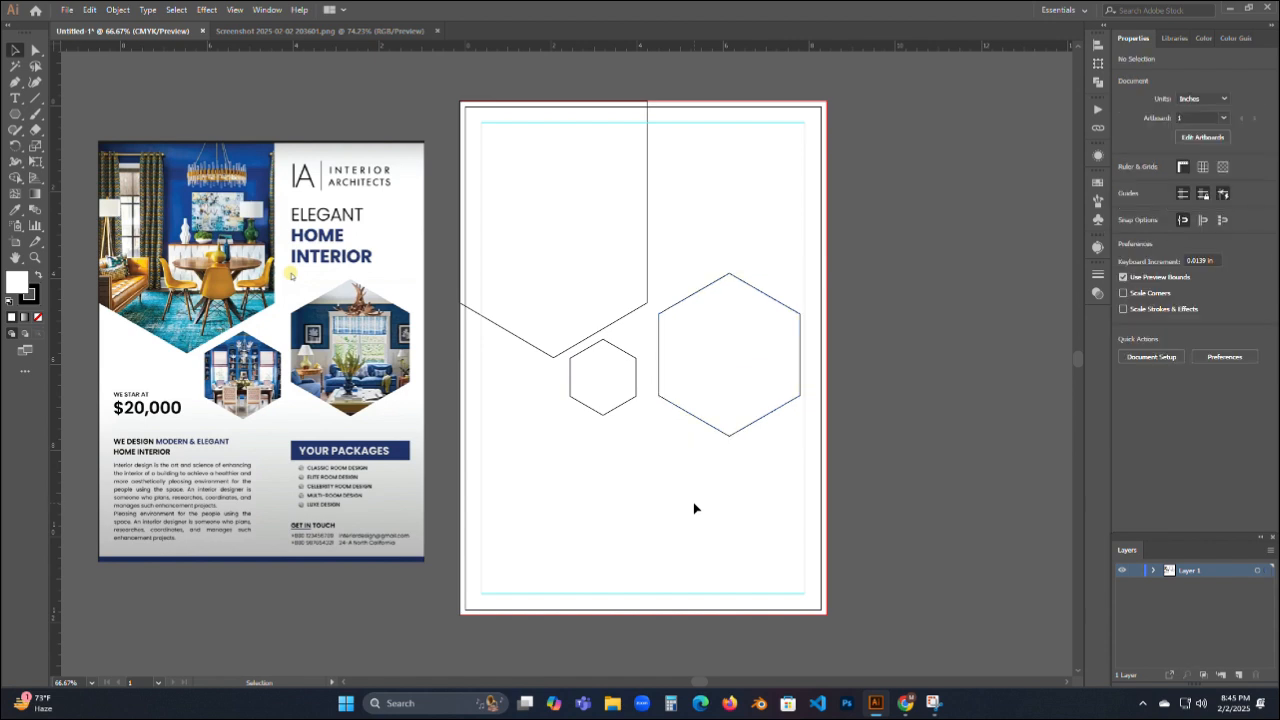
{"action": "left_click", "coordinate": [731, 428]}
{"action": "key", "text": "Up"}
{"action": "key", "text": "Up"}
{"action": "key", "text": "Up"}
{"action": "key", "text": "Up"}
{"action": "key", "text": "Right"}
{"action": "key", "text": "Right"}
{"action": "key", "text": "Right"}
{"action": "key", "text": "Up"}
{"action": "key", "text": "Up"}
{"action": "key", "text": "Up"}
{"action": "left_click", "coordinate": [727, 506]}
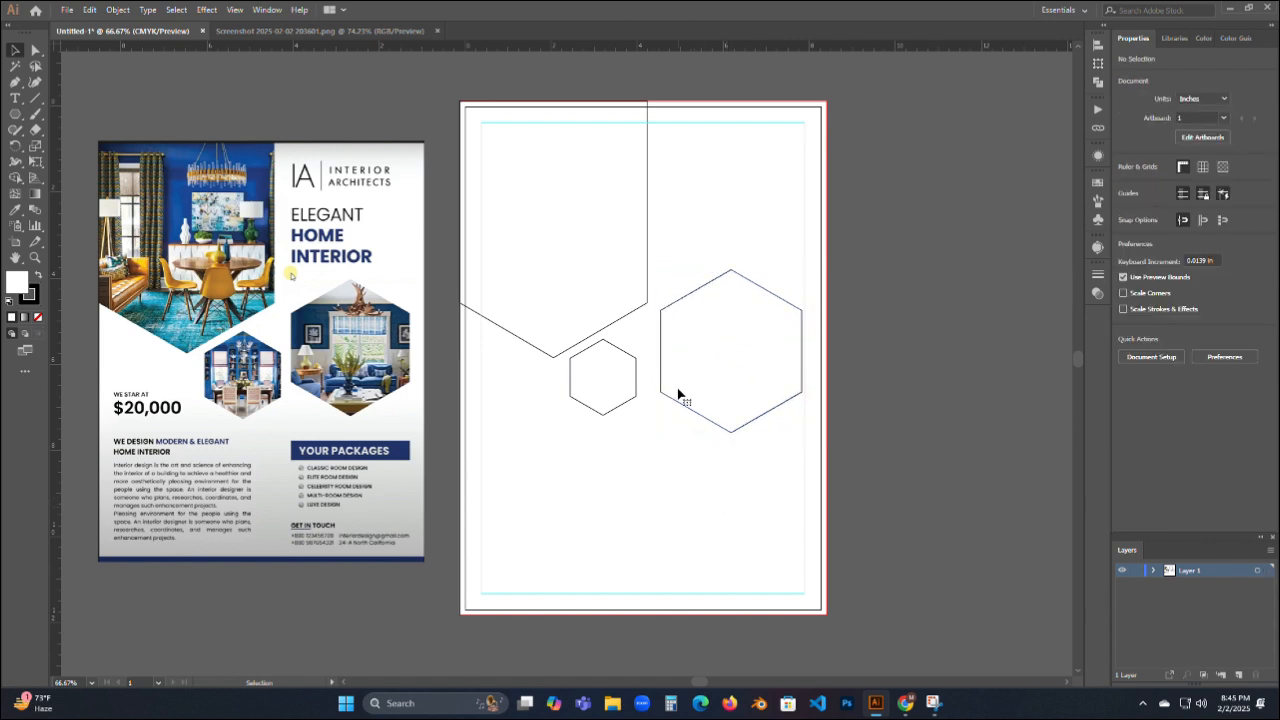
Enlarge the large hexagon slightly toward its lower left and the small hexagon to about 1.78 × 2.06 in, narrowing the gap between them.
{"action": "left_click", "coordinate": [678, 396]}
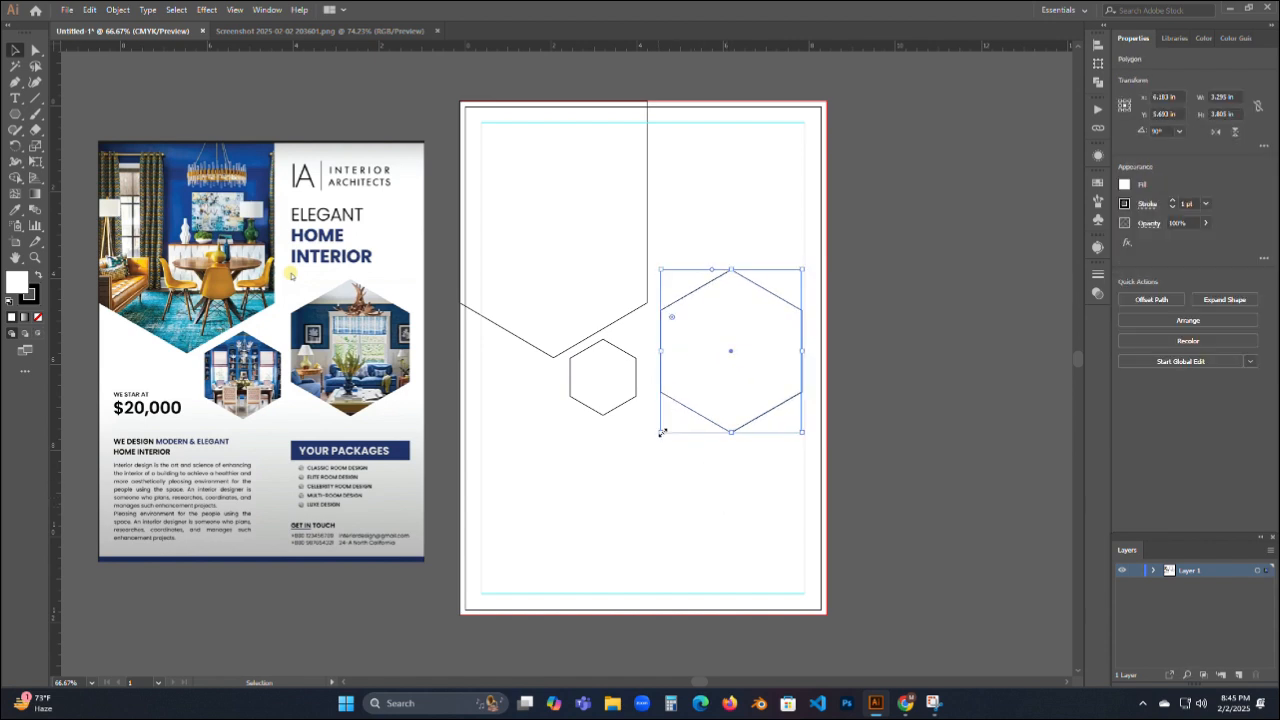
{"action": "left_click", "coordinate": [958, 372]}
{"action": "left_click", "coordinate": [628, 416]}
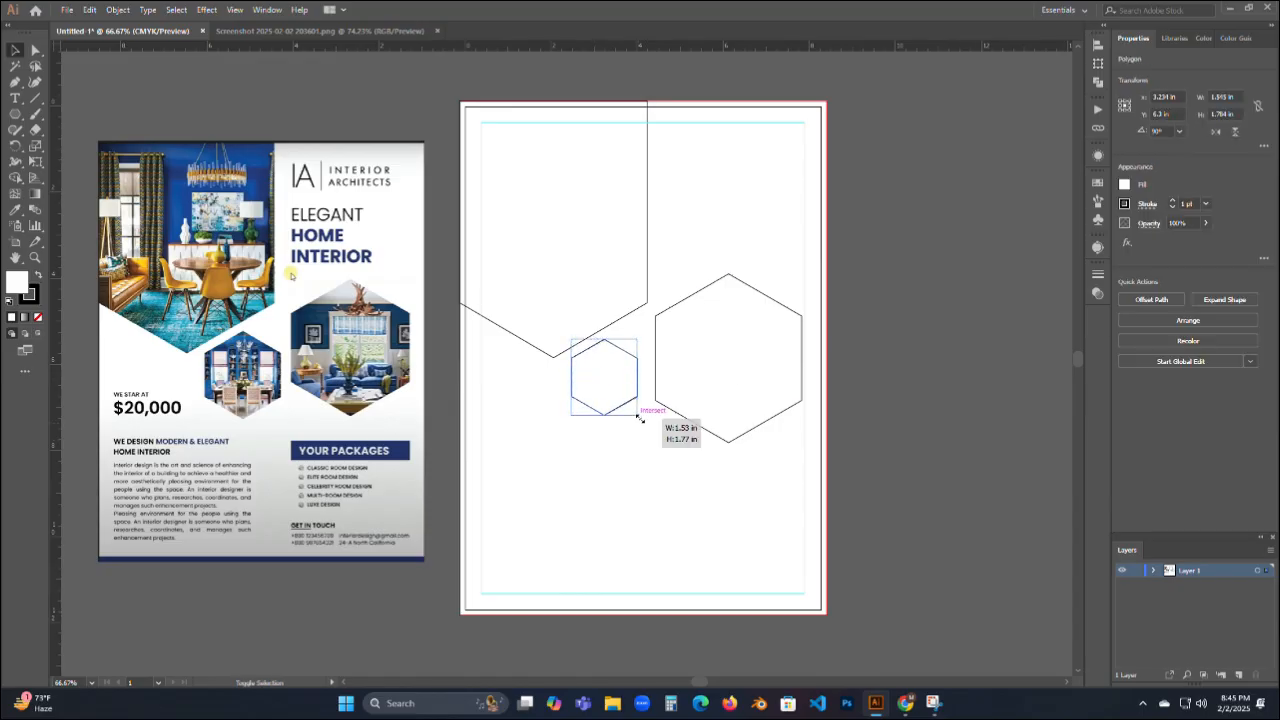
{"action": "left_click", "coordinate": [955, 367]}
{"action": "left_click", "coordinate": [574, 312]}
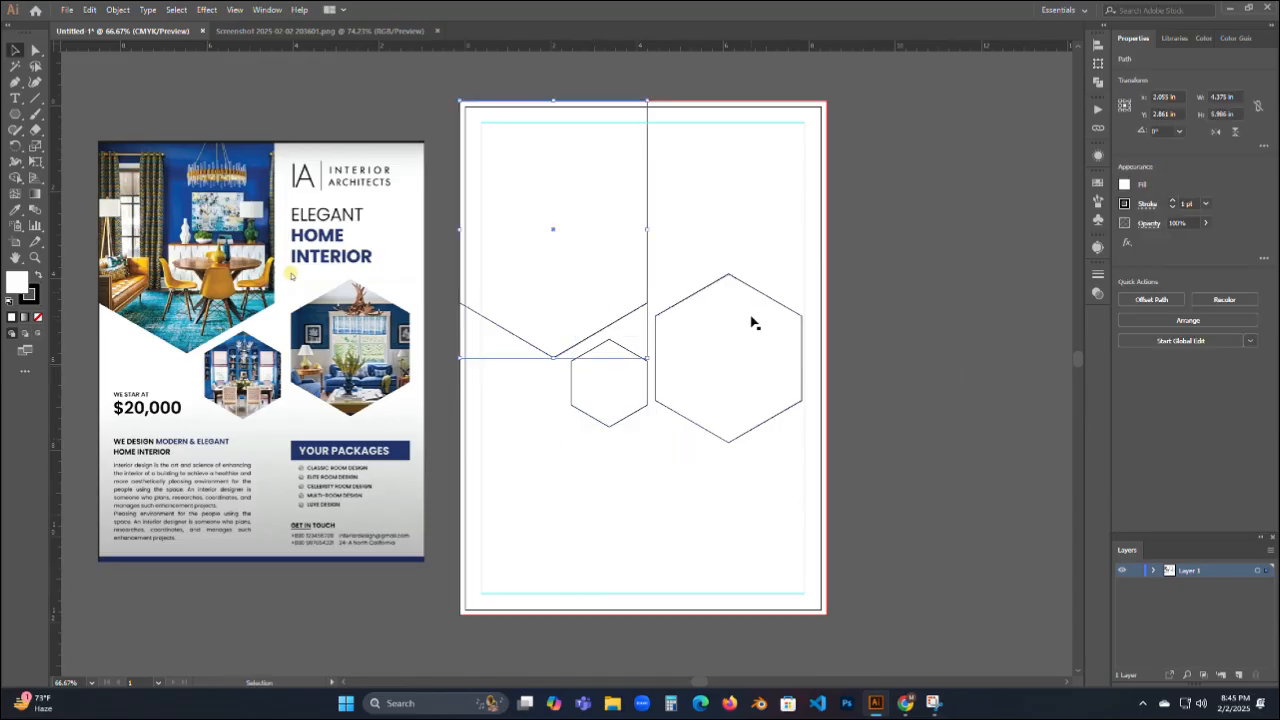
{"action": "left_click", "coordinate": [751, 319]}
{"action": "left_click", "coordinate": [612, 394]}
{"action": "left_click", "coordinate": [1047, 280]}
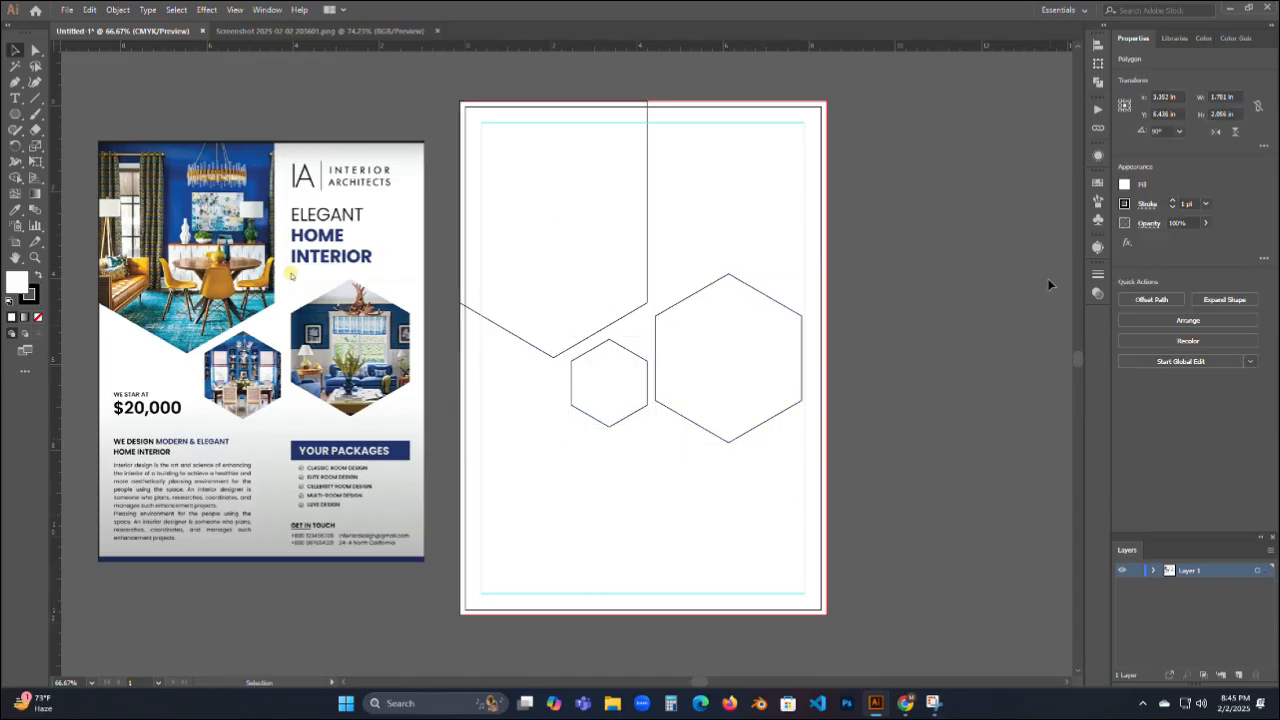
{"action": "left_click", "coordinate": [522, 258]}
{"action": "left_click", "coordinate": [930, 606]}
Switch to Chrome and look through the "interior design" image results for photos suited to the flyer frames.
{"action": "left_click", "coordinate": [905, 703]}
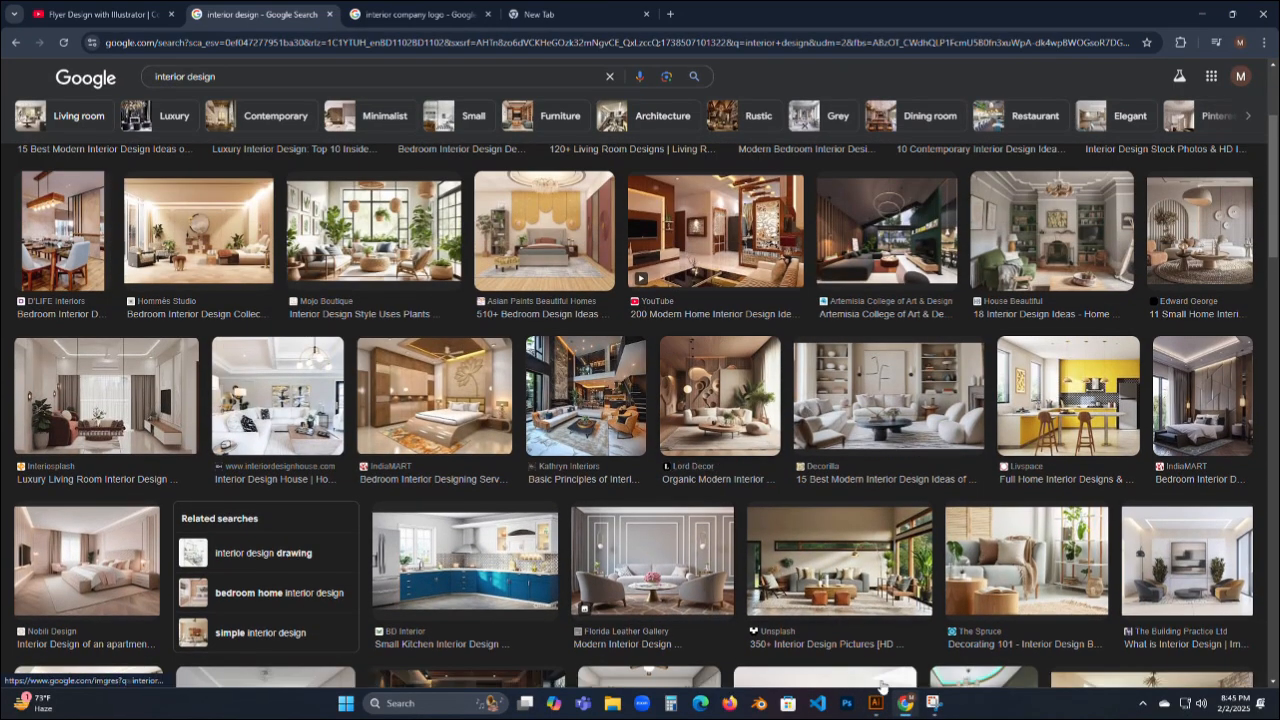
{"action": "left_click", "coordinate": [876, 692]}
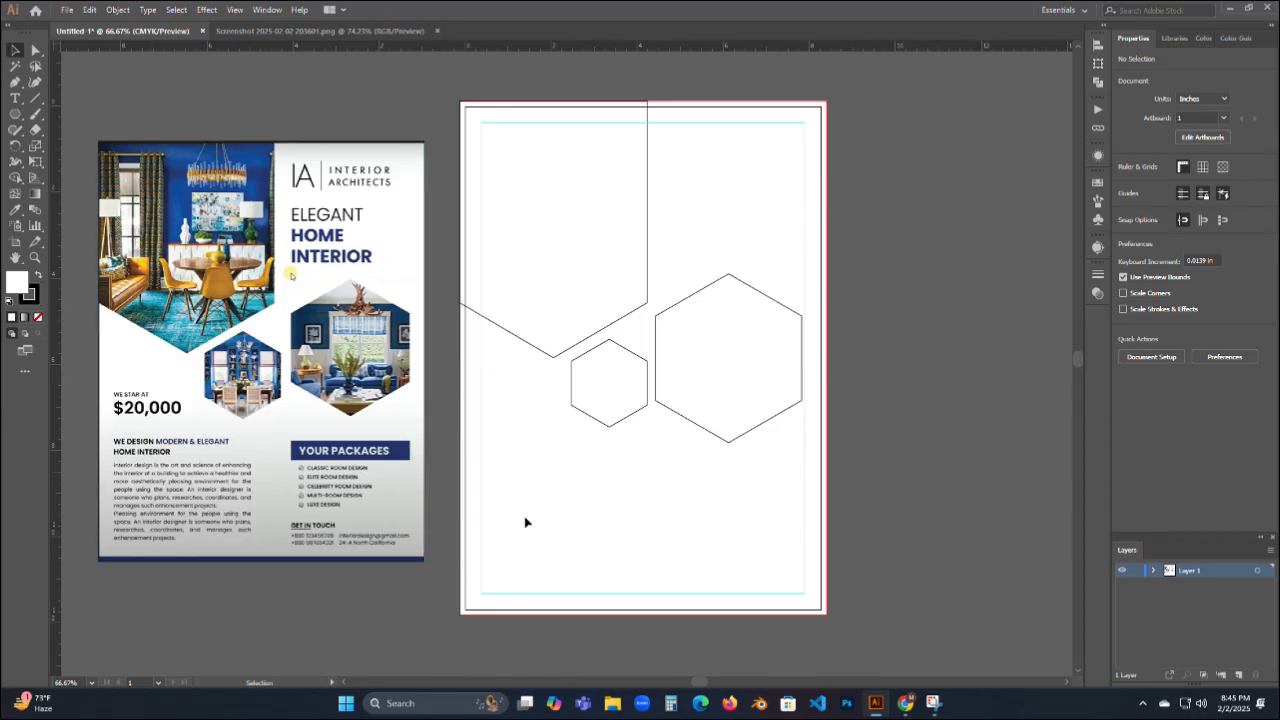
{"action": "left_click", "coordinate": [912, 703]}
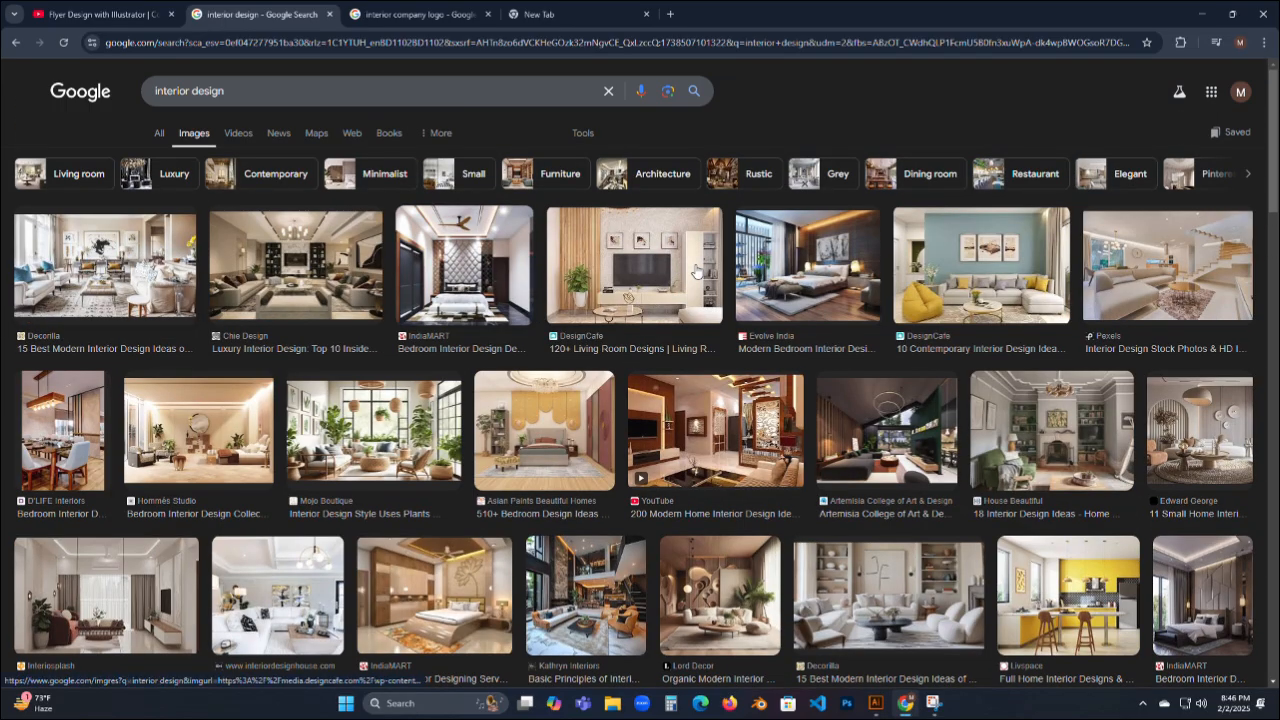
{"action": "scroll", "coordinate": [697, 272], "scroll_direction": "down", "scroll_amount": 12}
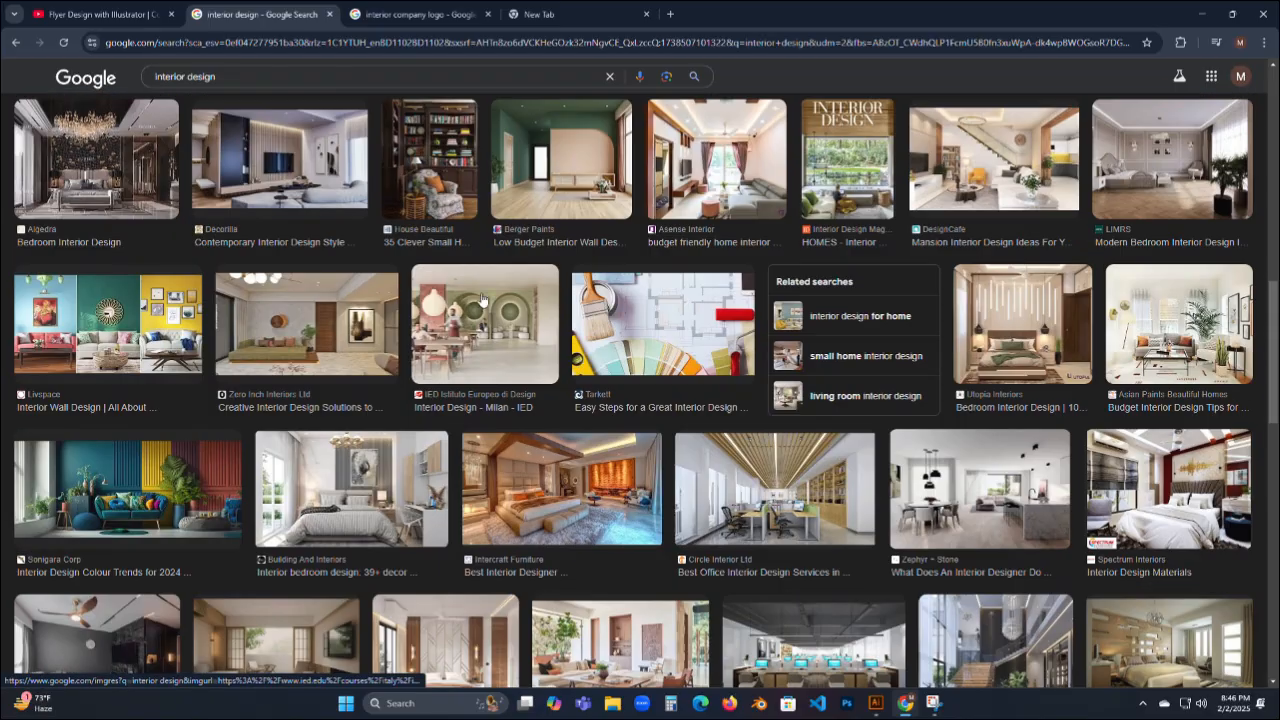
{"action": "scroll", "coordinate": [481, 300], "scroll_direction": "down", "scroll_amount": 15}
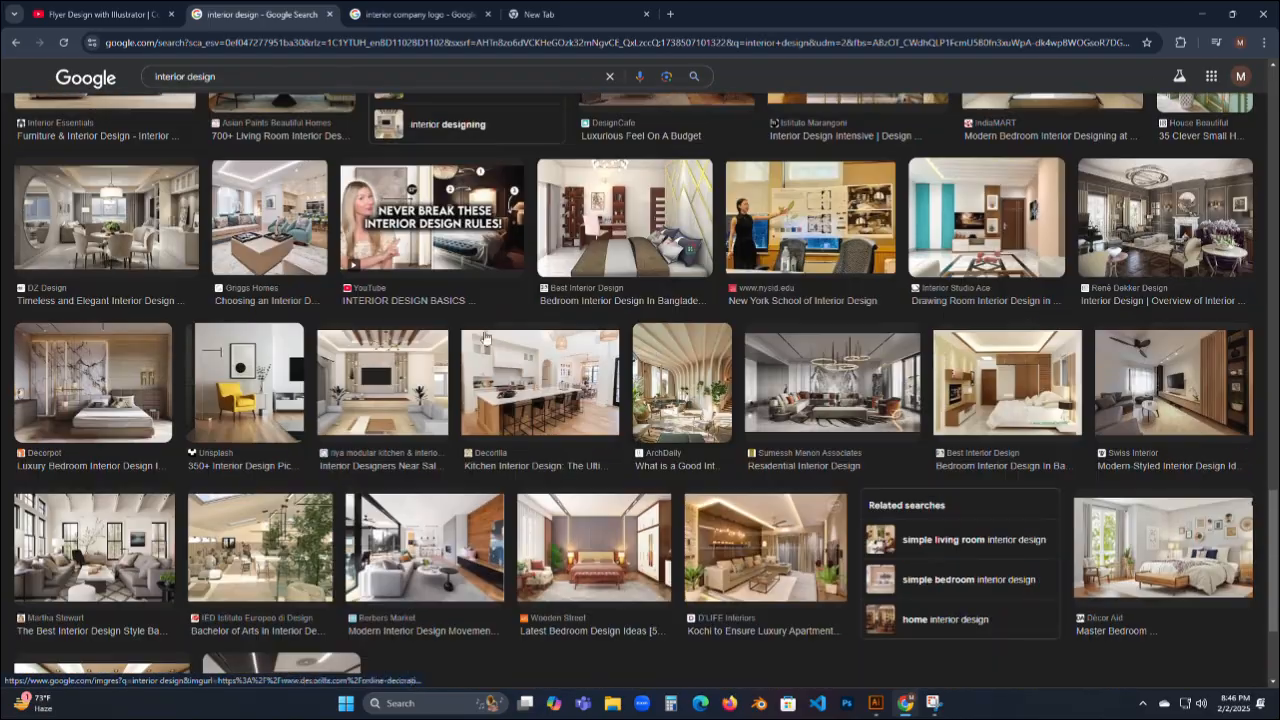
{"action": "scroll", "coordinate": [484, 338], "scroll_direction": "down", "scroll_amount": 15}
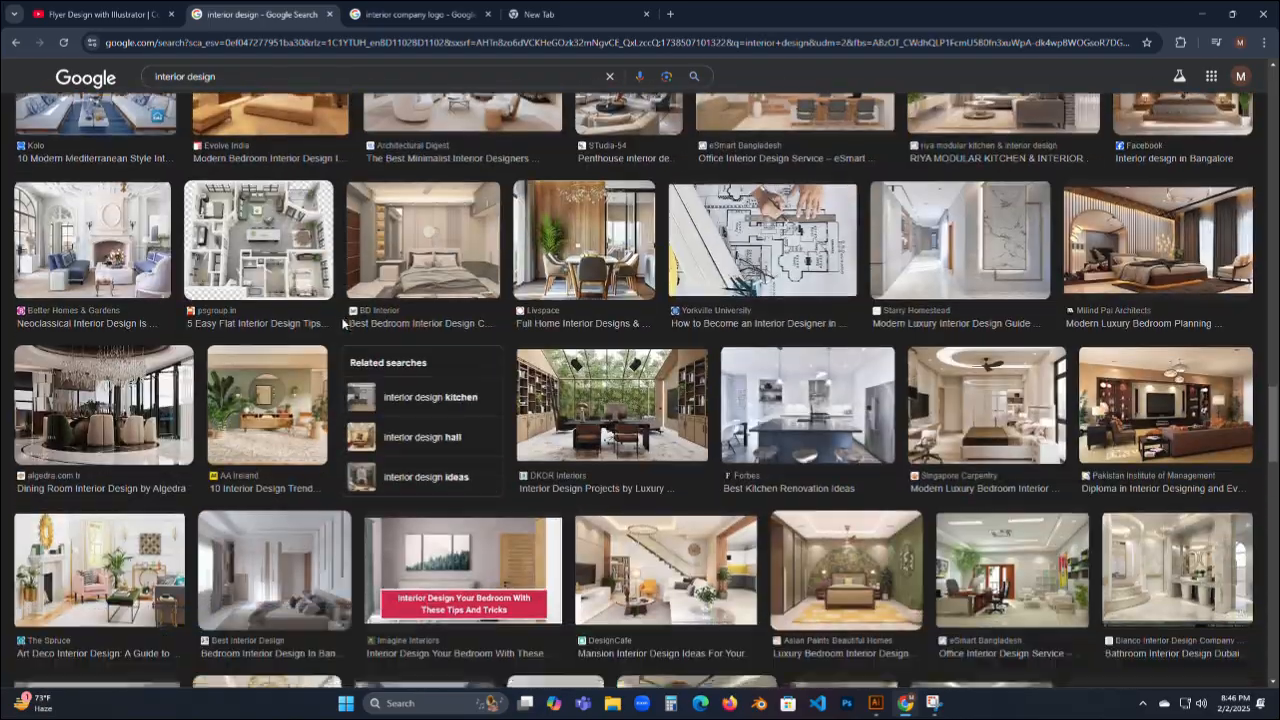
{"action": "scroll", "coordinate": [343, 323], "scroll_direction": "down", "scroll_amount": 6}
{"action": "scroll", "coordinate": [464, 341], "scroll_direction": "up", "scroll_amount": 4}
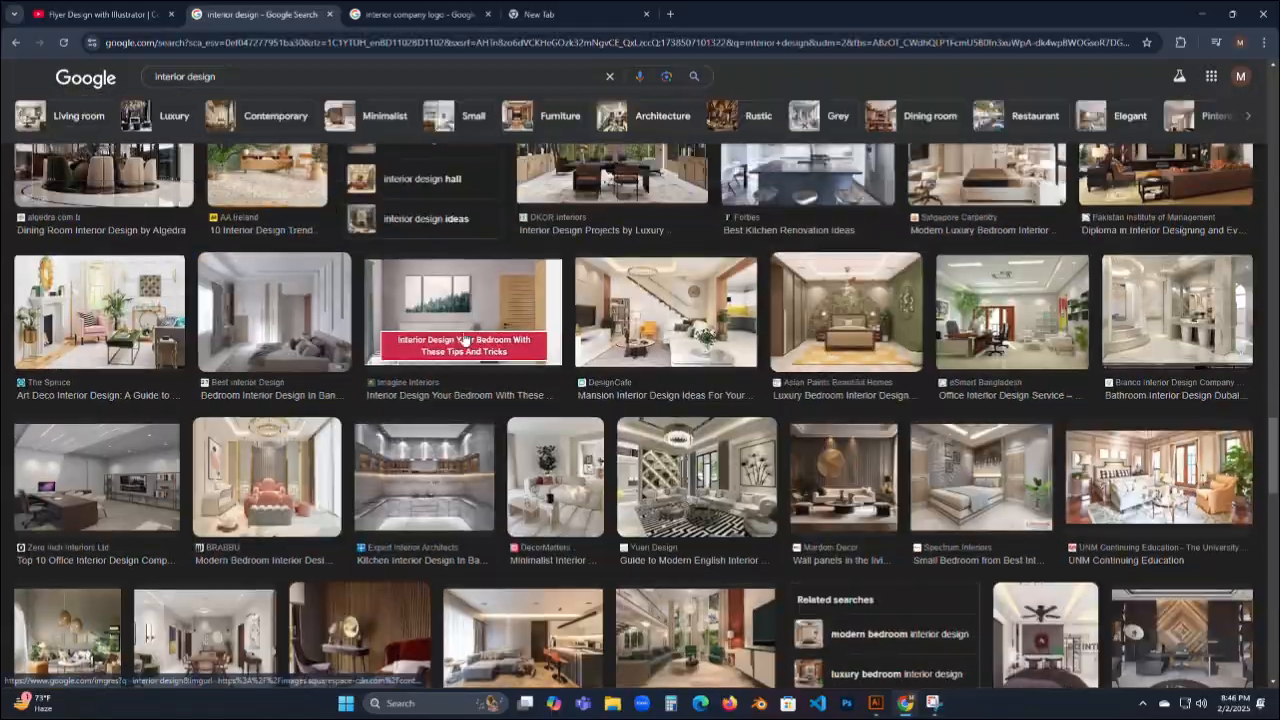
{"action": "scroll", "coordinate": [464, 340], "scroll_direction": "up", "scroll_amount": 20}
{"action": "scroll", "coordinate": [468, 345], "scroll_direction": "down", "scroll_amount": 3}
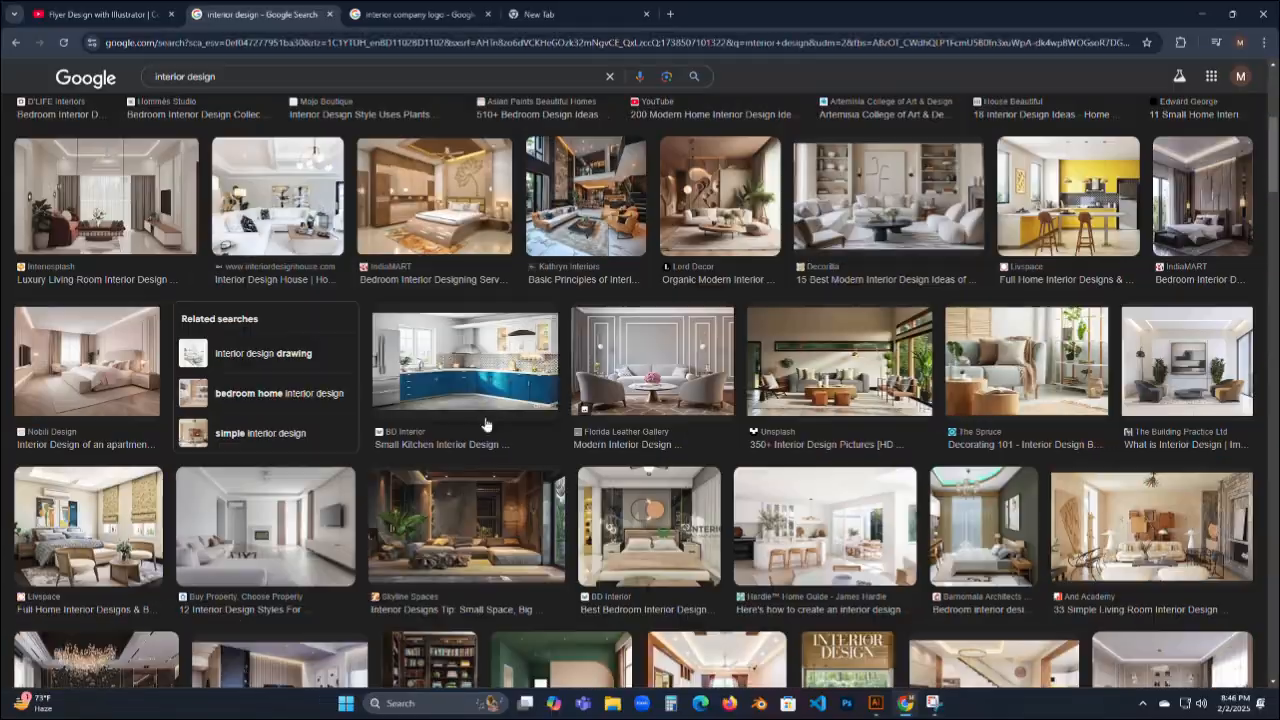
Preview the small kitchen photo with blue cabinets and look over its related images.
{"action": "left_click", "coordinate": [484, 425]}
{"action": "scroll", "coordinate": [900, 285], "scroll_direction": "down", "scroll_amount": 3}
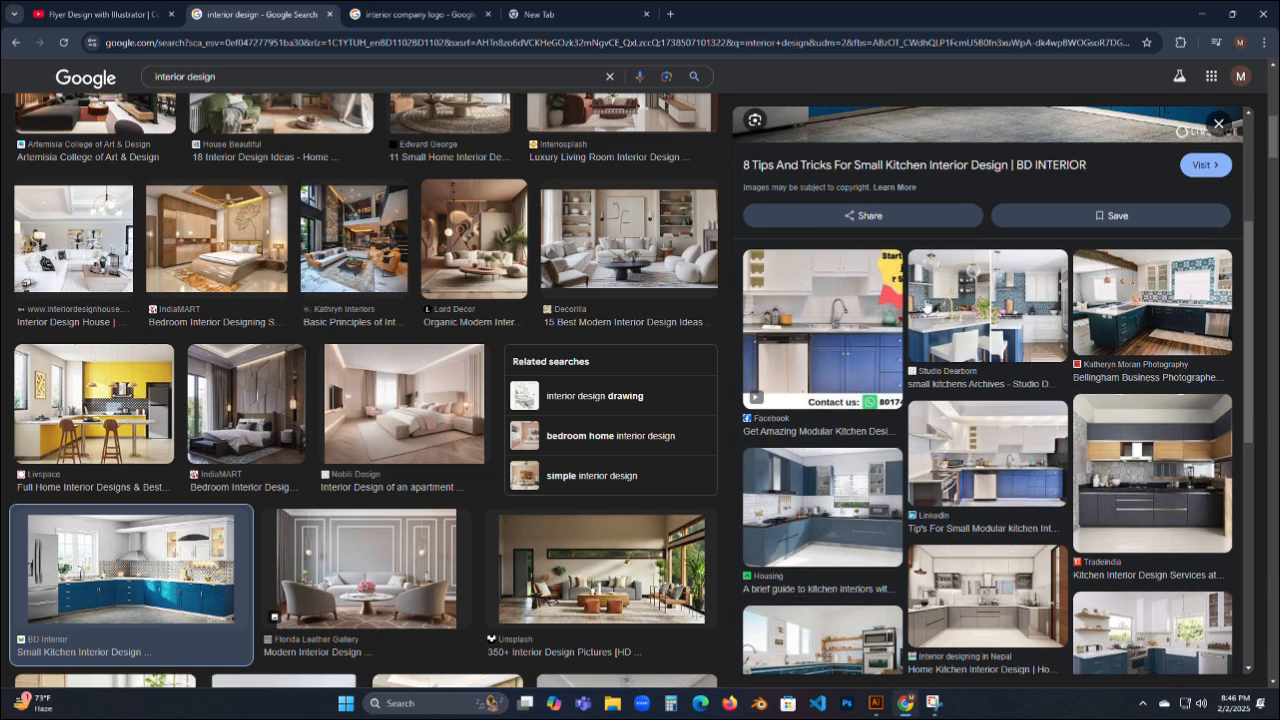
{"action": "scroll", "coordinate": [928, 310], "scroll_direction": "up", "scroll_amount": 3}
{"action": "scroll", "coordinate": [545, 304], "scroll_direction": "up", "scroll_amount": 5}
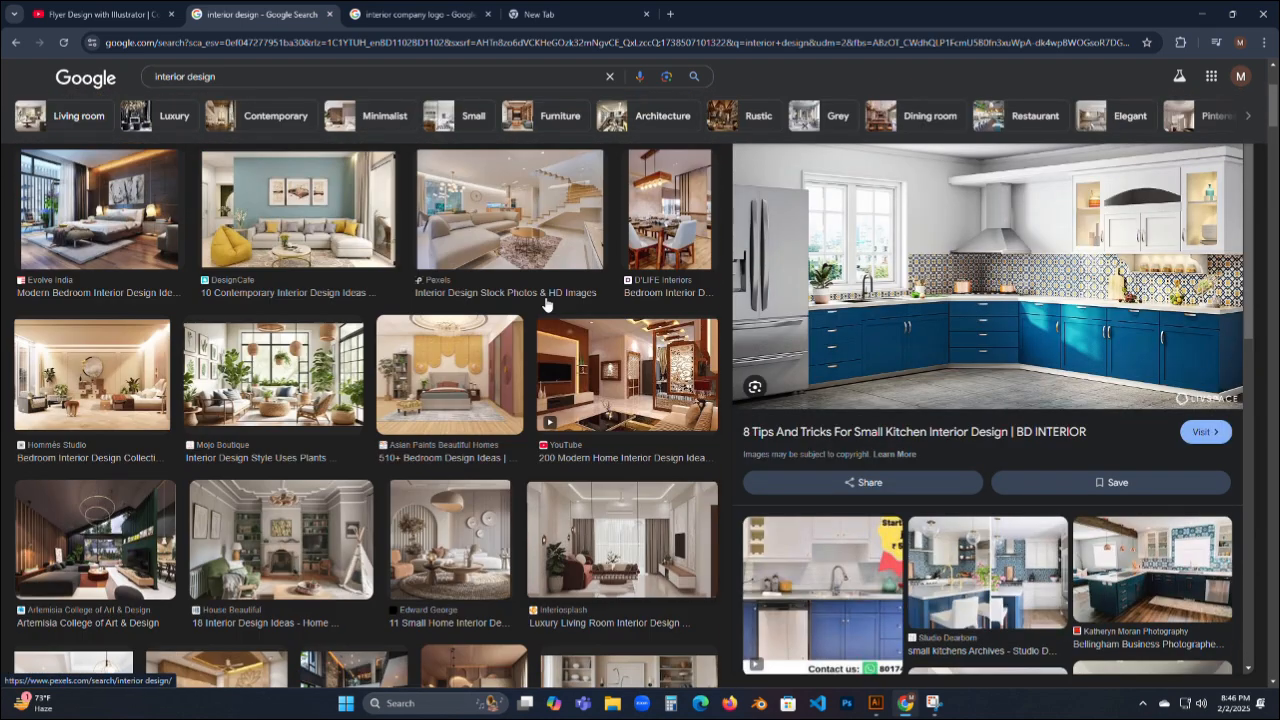
Preview the "510+ Bedroom Design Ideas" photo, close the source page opened from it, and look over its related images.
{"action": "left_click", "coordinate": [510, 368]}
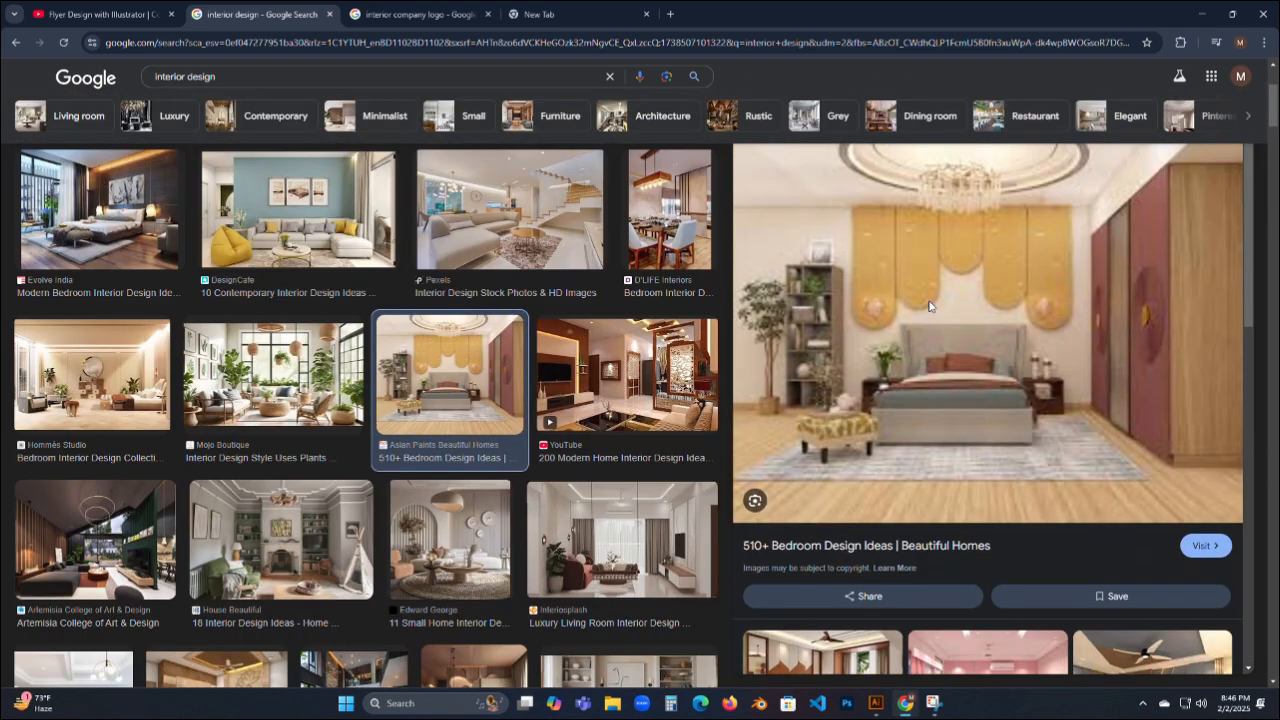
{"action": "scroll", "coordinate": [931, 308], "scroll_direction": "down", "scroll_amount": 9}
{"action": "scroll", "coordinate": [931, 308], "scroll_direction": "up", "scroll_amount": 7}
{"action": "right_click", "coordinate": [932, 306]}
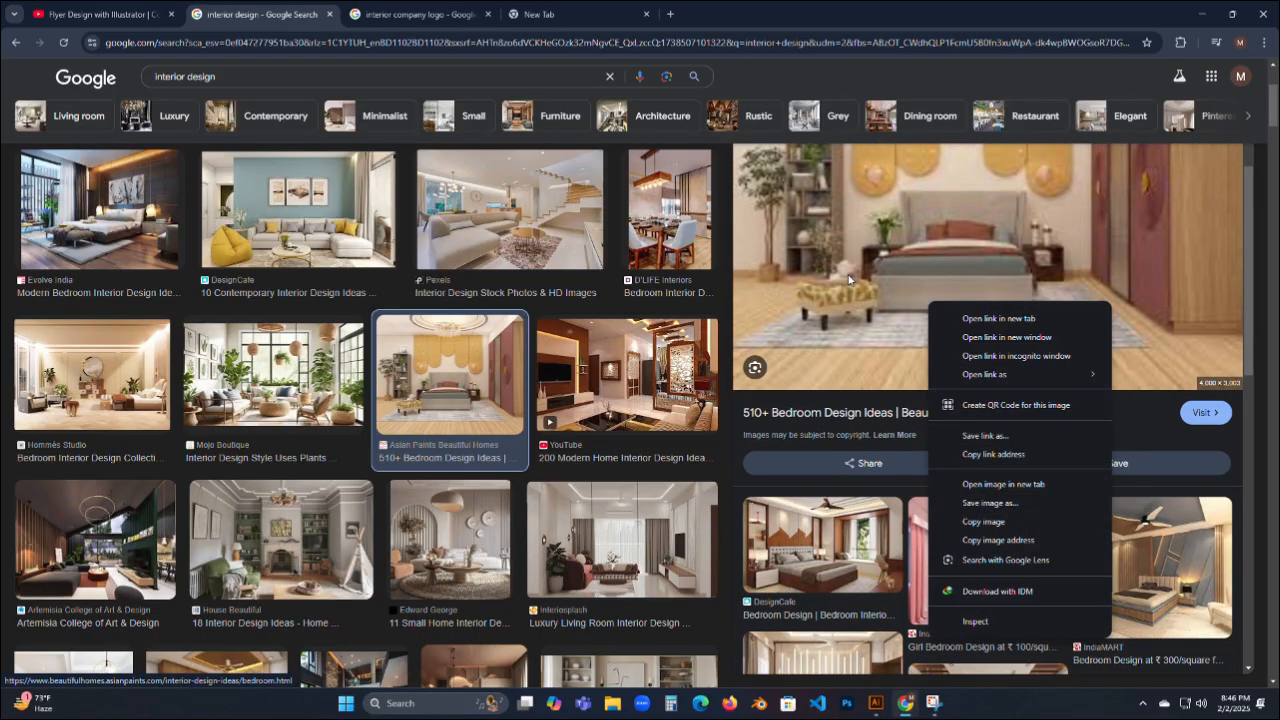
{"action": "left_click", "coordinate": [763, 411]}
{"action": "left_click", "coordinate": [763, 411]}
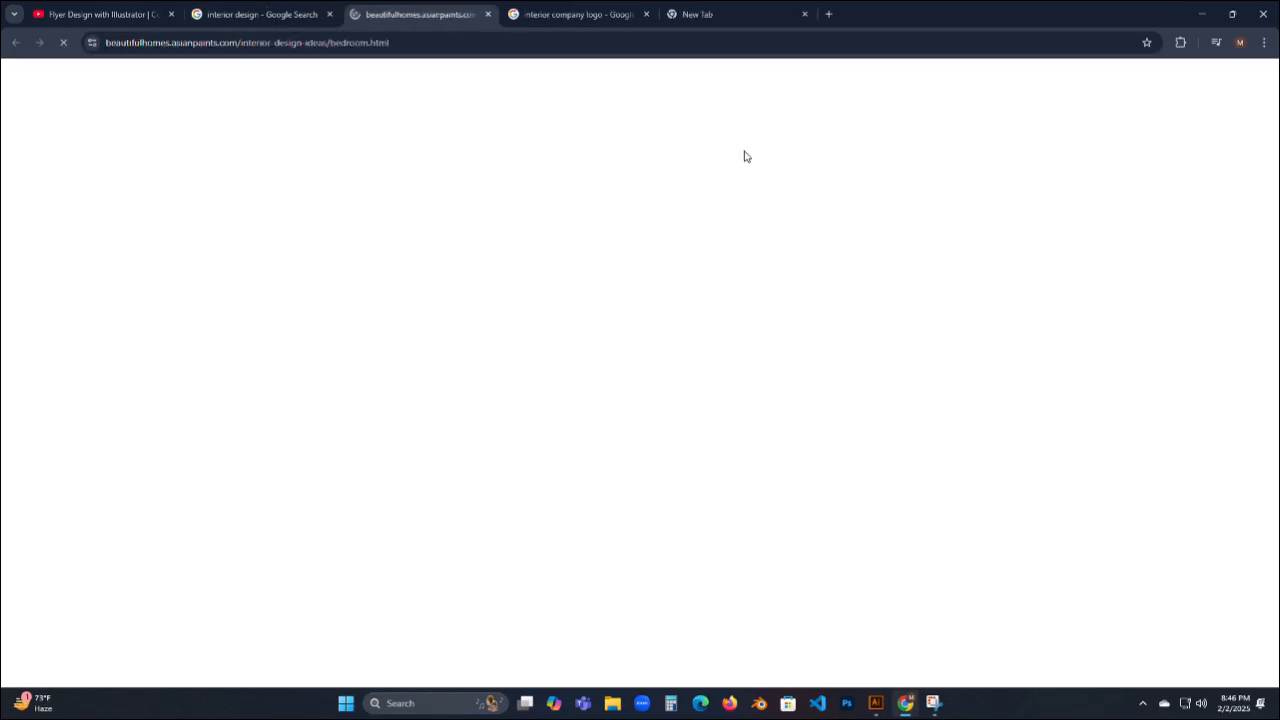
{"action": "left_click", "coordinate": [488, 14]}
{"action": "scroll", "coordinate": [916, 280], "scroll_direction": "down", "scroll_amount": 5}
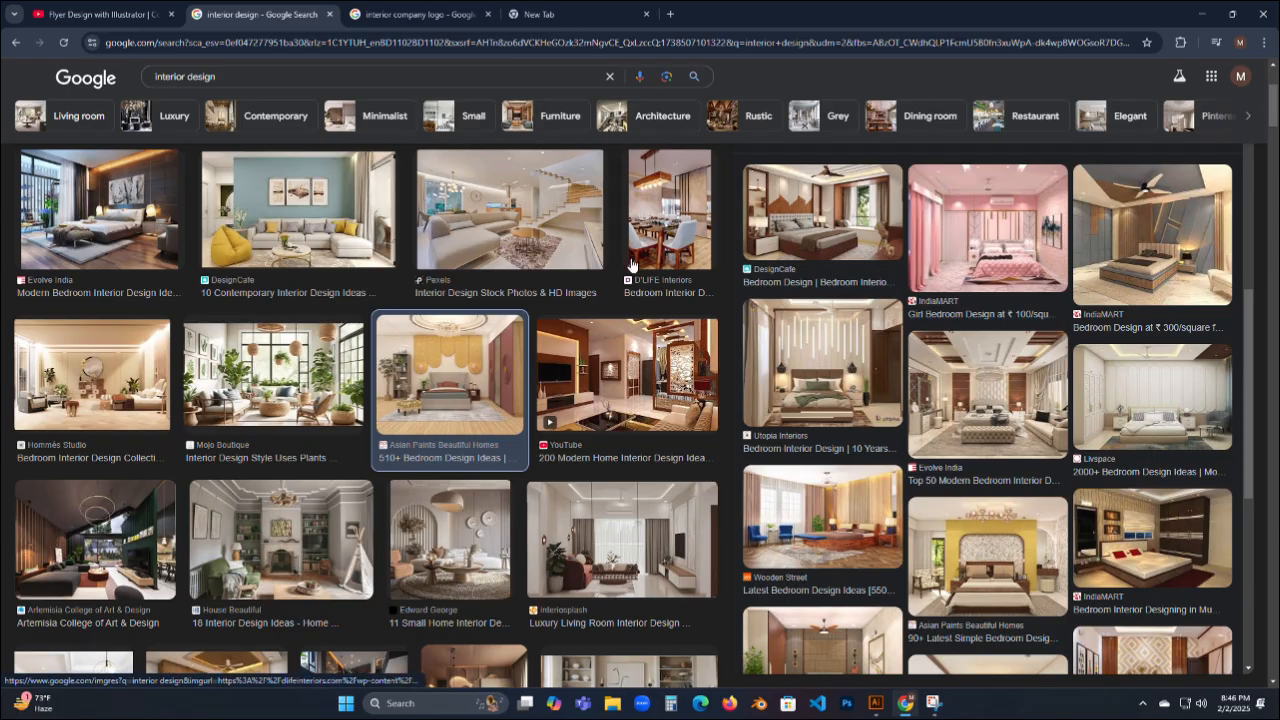
Preview the "Top 50 Modern Bedroom Interior Design Ideas For 2025" photo, close its source page, and look over the related images.
{"action": "left_click", "coordinate": [988, 395]}
{"action": "scroll", "coordinate": [898, 340], "scroll_direction": "down", "scroll_amount": 5}
{"action": "scroll", "coordinate": [898, 340], "scroll_direction": "up", "scroll_amount": 5}
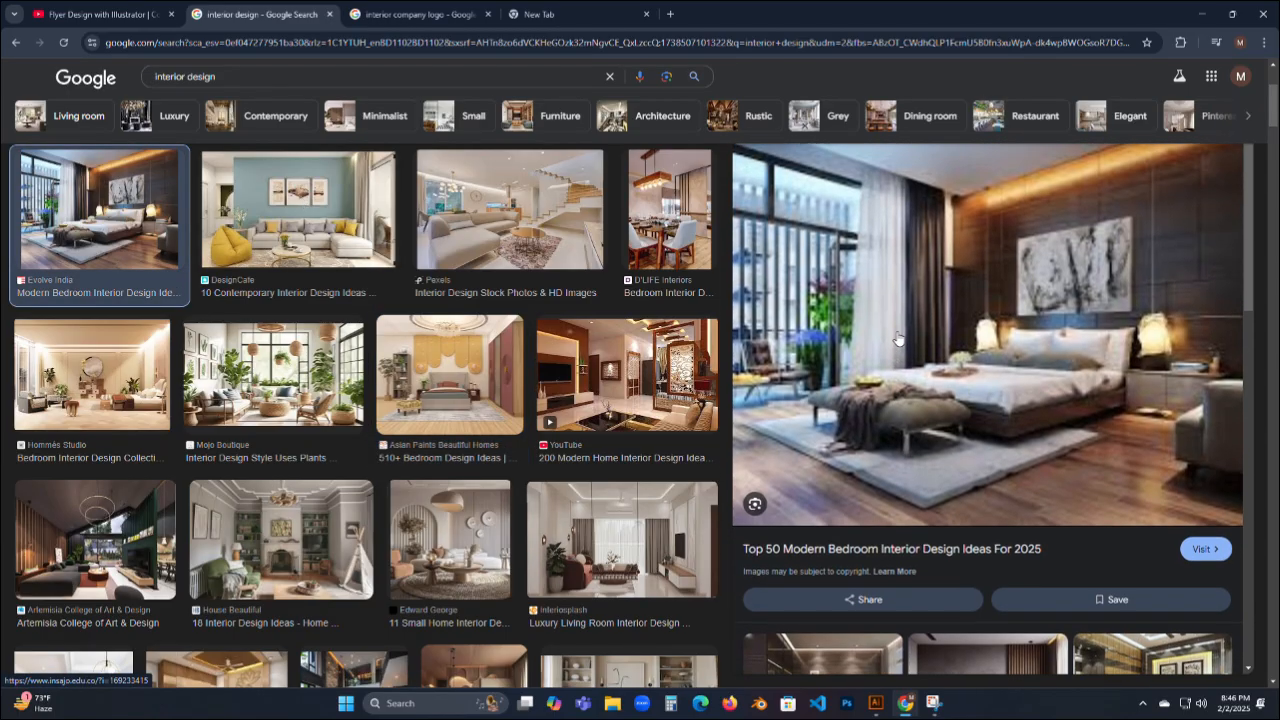
{"action": "scroll", "coordinate": [898, 340], "scroll_direction": "down", "scroll_amount": 5}
{"action": "scroll", "coordinate": [898, 340], "scroll_direction": "up", "scroll_amount": 5}
{"action": "left_click", "coordinate": [899, 303]}
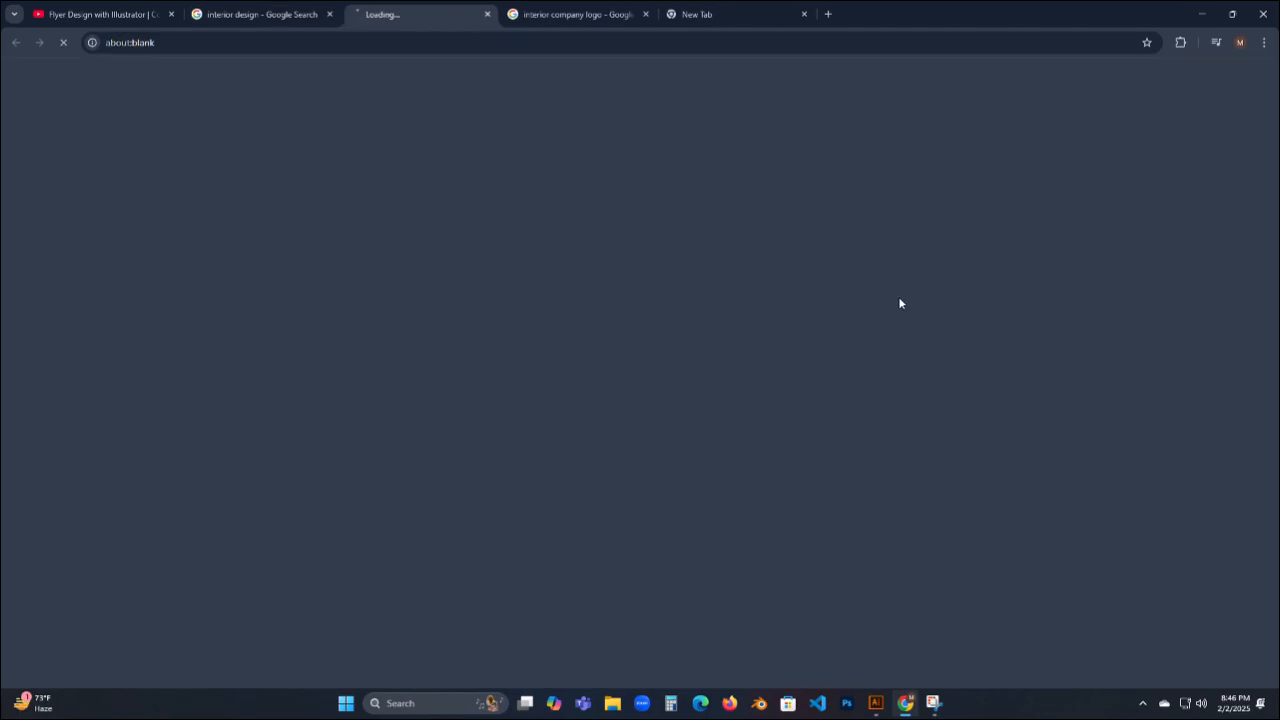
{"action": "left_click", "coordinate": [488, 14]}
{"action": "scroll", "coordinate": [898, 340], "scroll_direction": "down", "scroll_amount": 5}
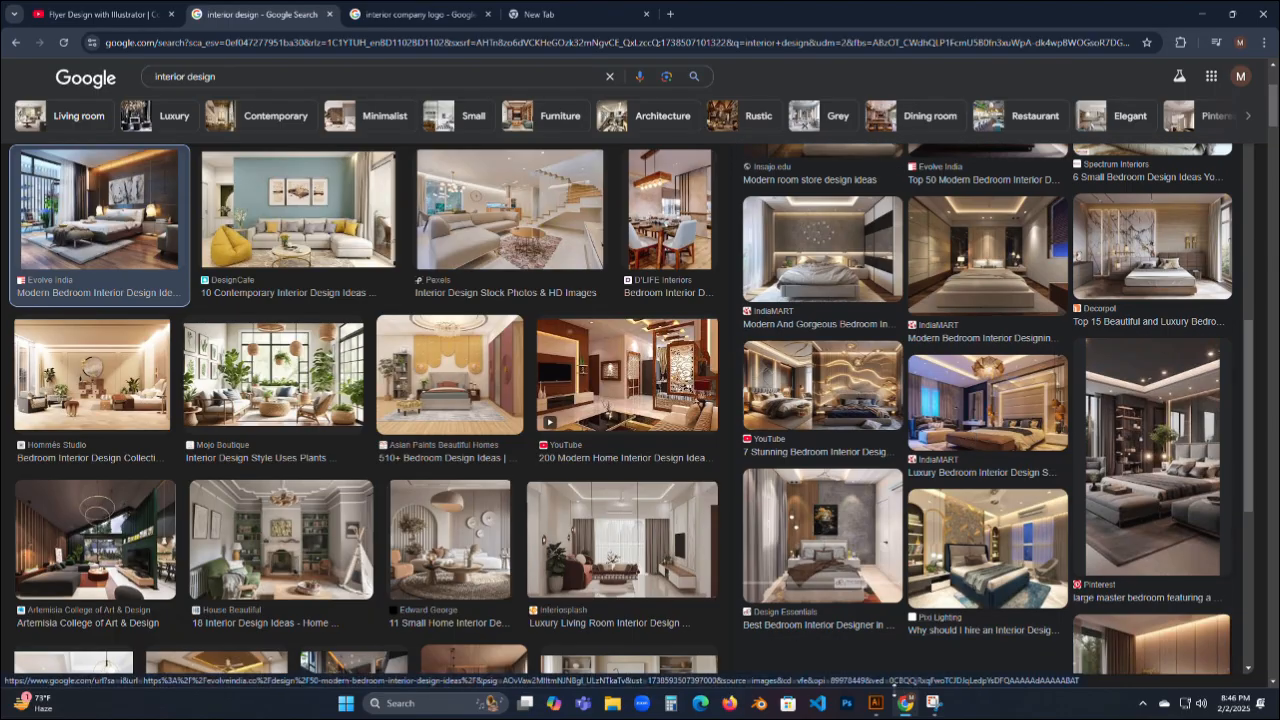
{"action": "left_click", "coordinate": [876, 703]}
{"action": "left_click", "coordinate": [67, 9]}
{"action": "left_click", "coordinate": [87, 48]}
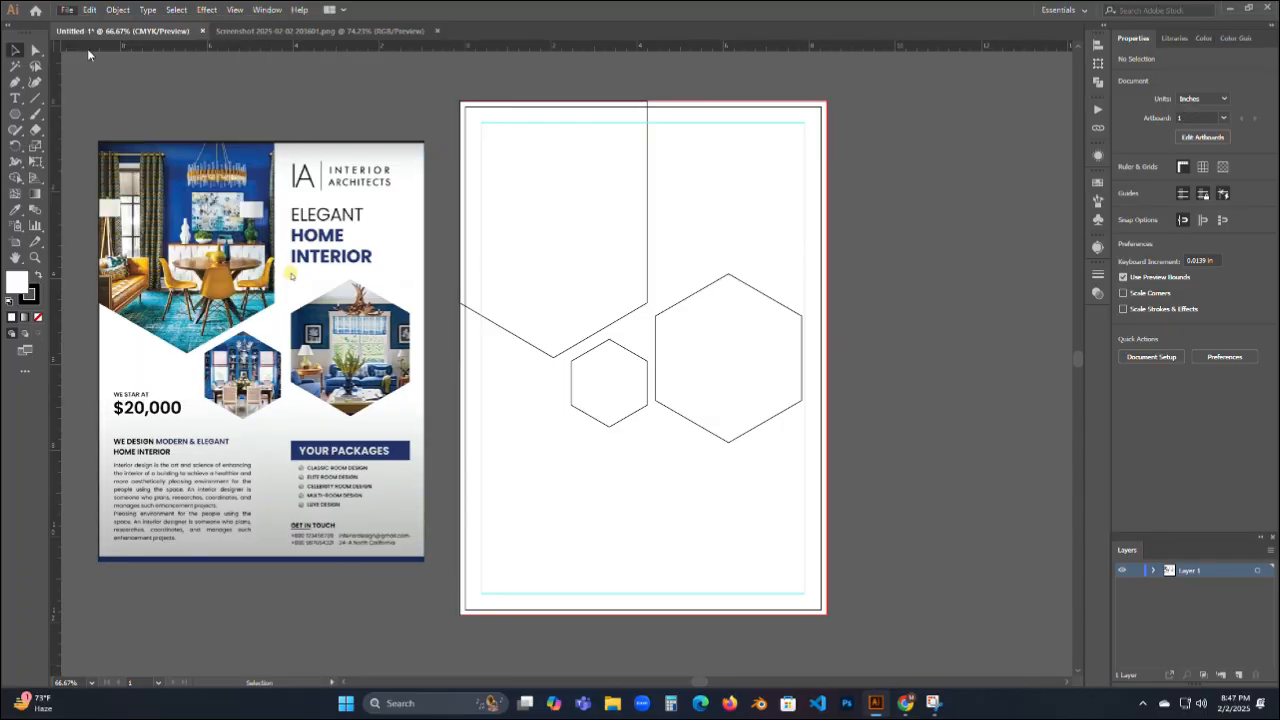
{"action": "scroll", "coordinate": [270, 230], "scroll_direction": "down", "scroll_amount": 10}
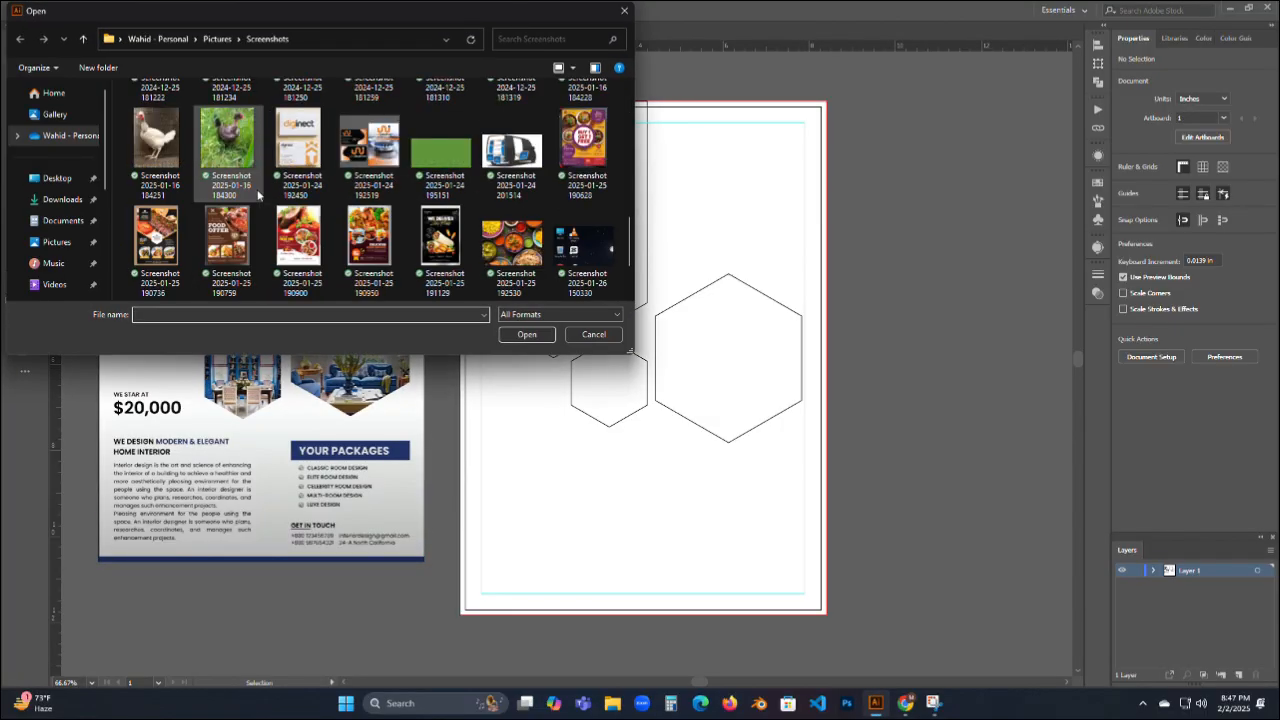
{"action": "left_click", "coordinate": [55, 177]}
{"action": "left_click", "coordinate": [57, 242]}
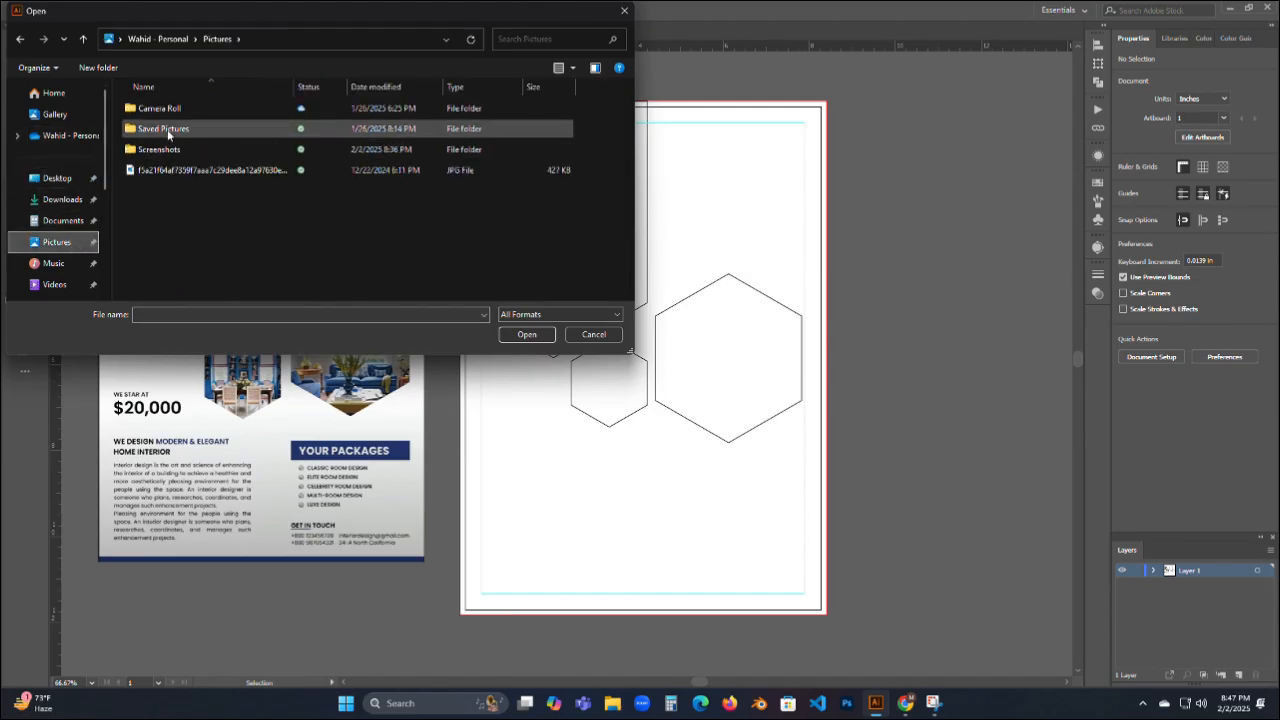
{"action": "left_click", "coordinate": [167, 129]}
{"action": "double_click", "coordinate": [167, 129]}
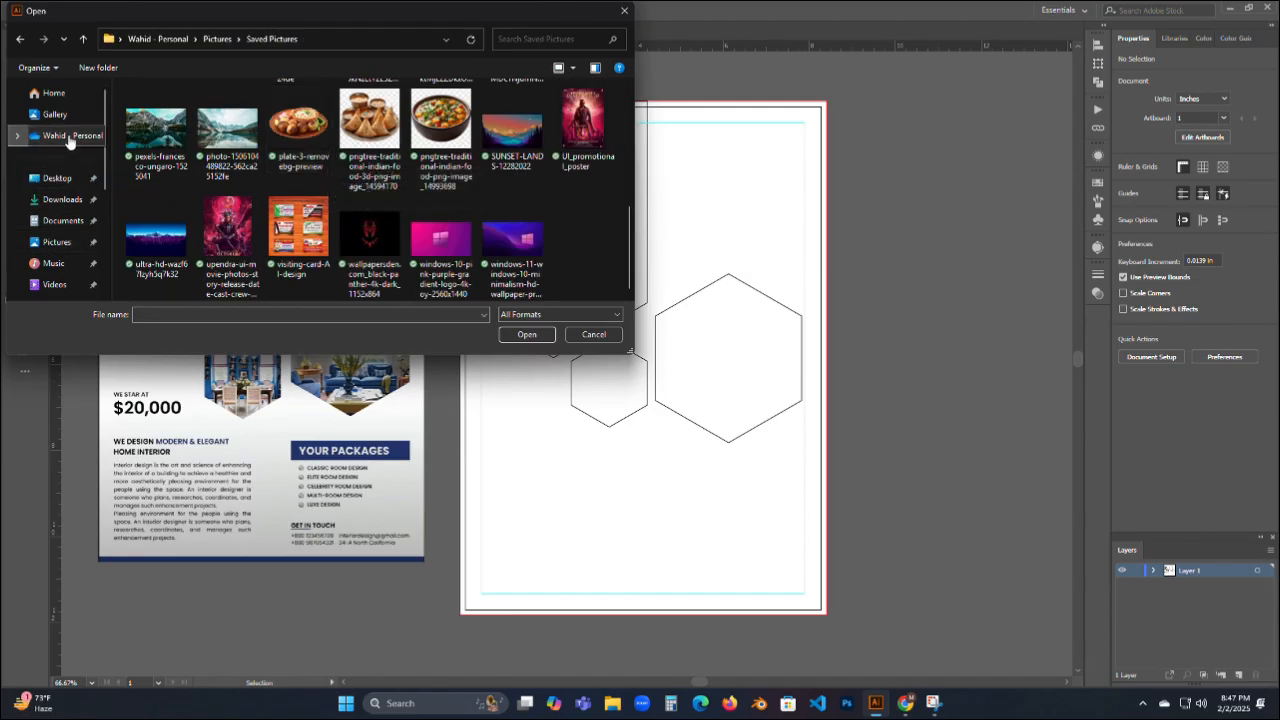
{"action": "left_click", "coordinate": [63, 199]}
{"action": "scroll", "coordinate": [63, 222], "scroll_direction": "down", "scroll_amount": 3}
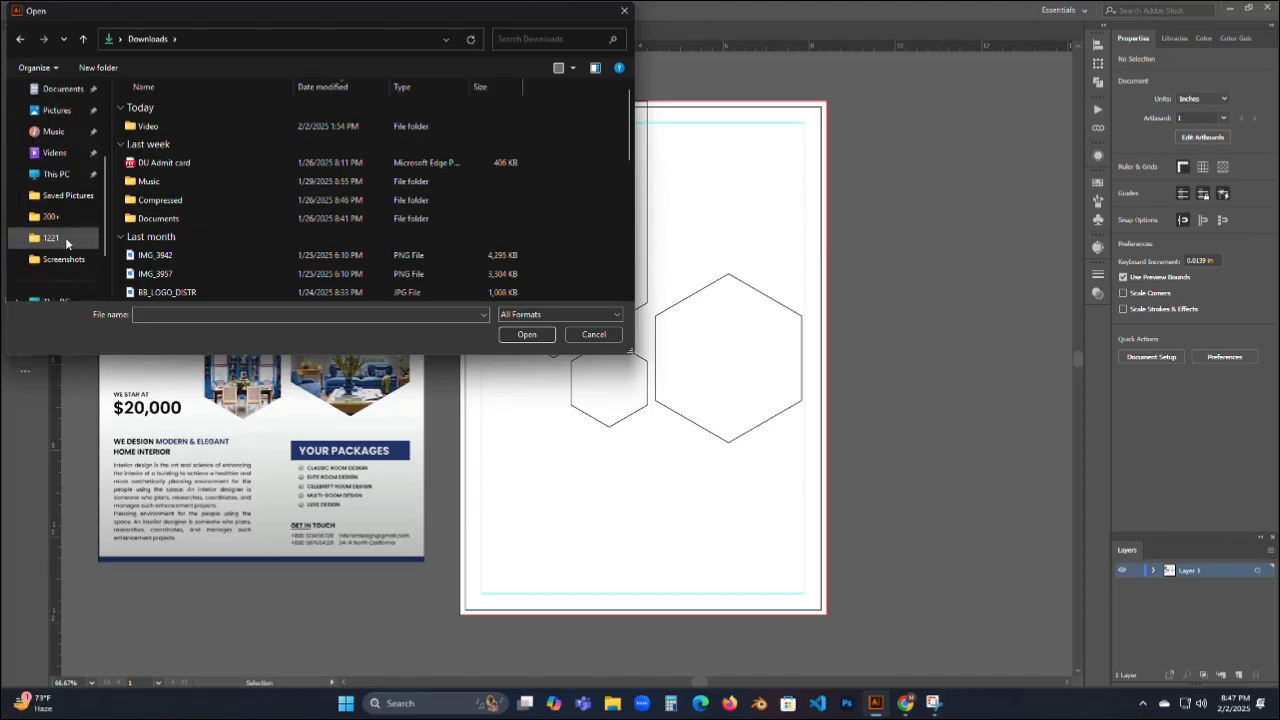
{"action": "left_click", "coordinate": [57, 174]}
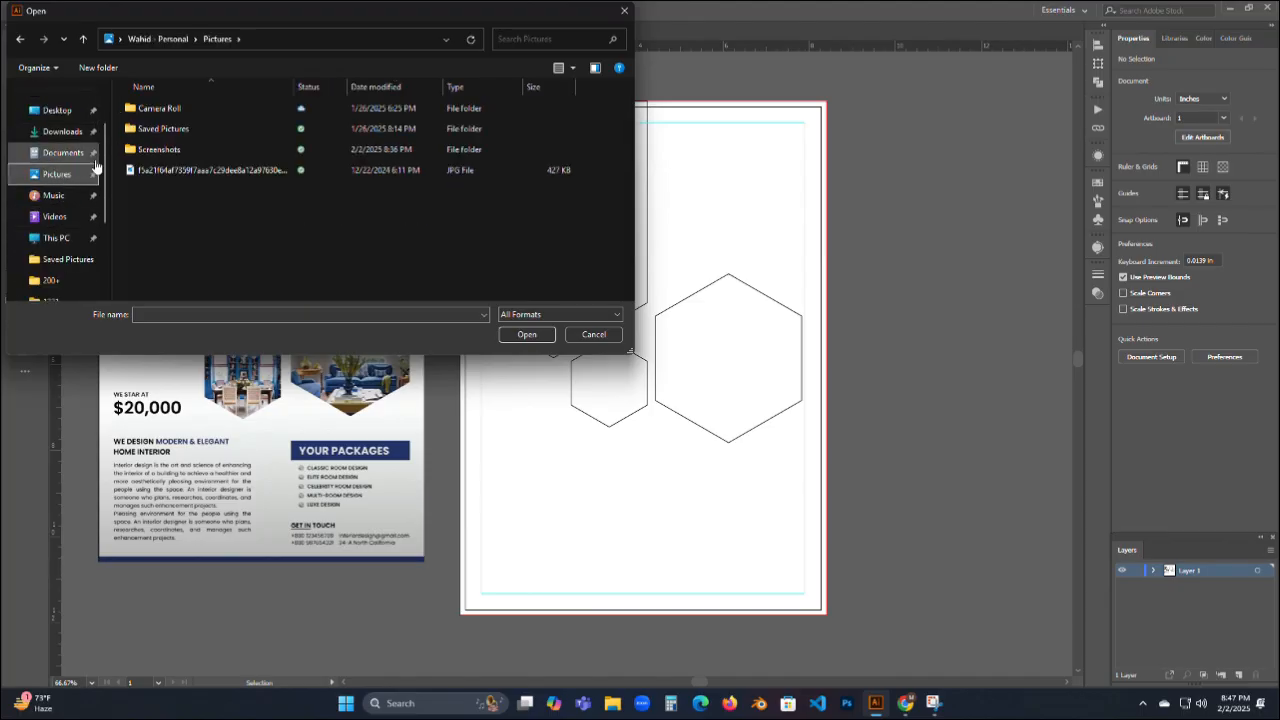
{"action": "double_click", "coordinate": [165, 148]}
{"action": "scroll", "coordinate": [295, 205], "scroll_direction": "up", "scroll_amount": 3}
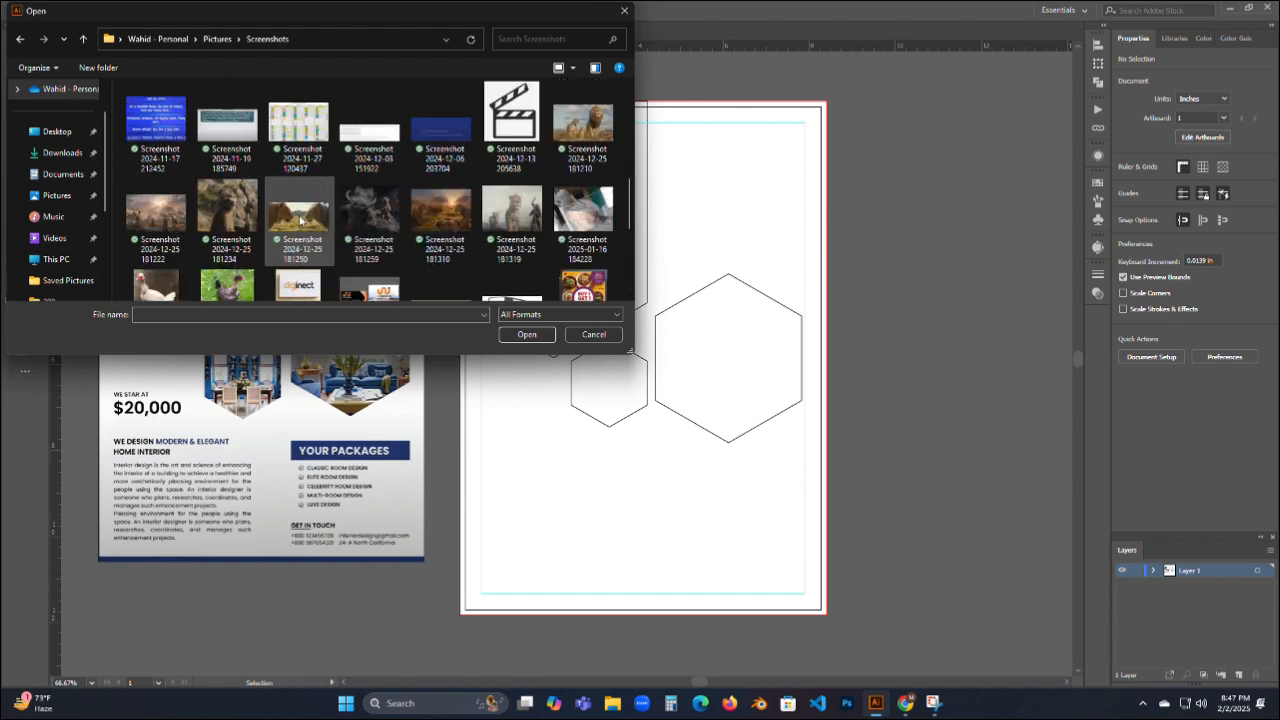
{"action": "left_click_drag", "start_coordinate": [391, 18], "coordinate": [397, 65]}
{"action": "key", "text": "Escape"}
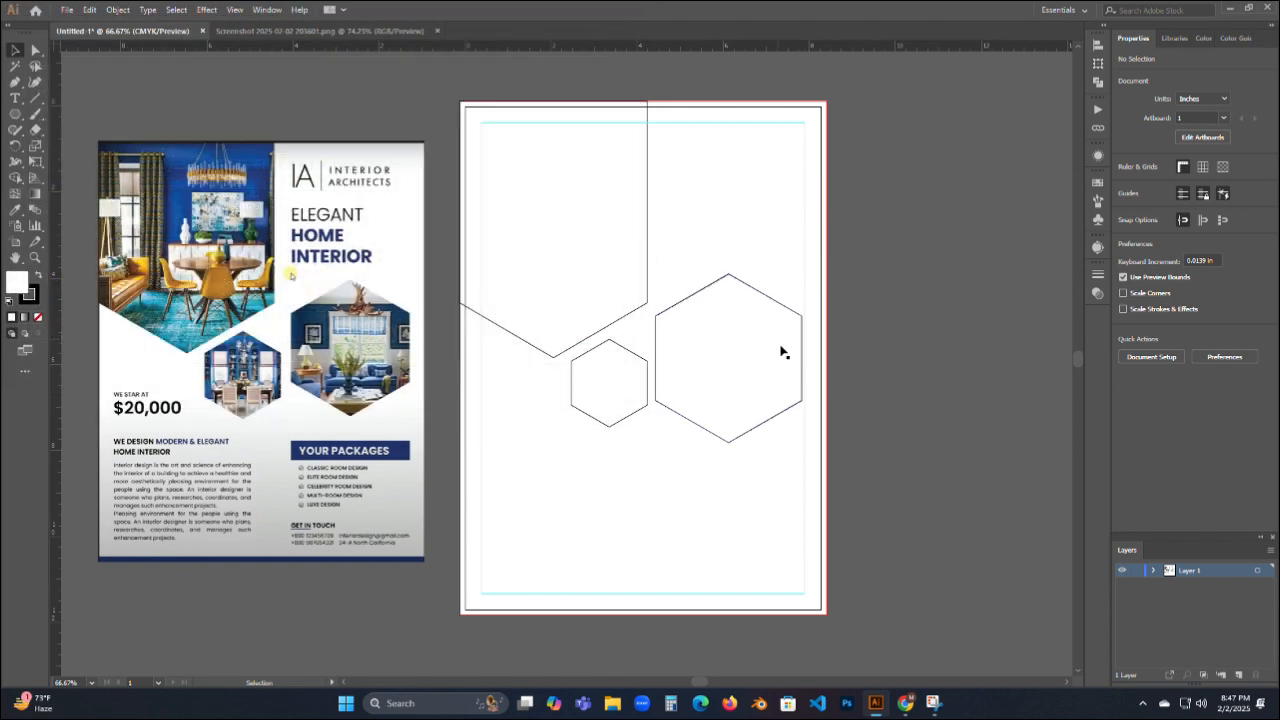
Switch to Chrome's "interior company logo" image results and preview the blue house logo of The Interior Painting Company.
{"action": "left_click", "coordinate": [908, 704]}
{"action": "left_click", "coordinate": [541, 20]}
{"action": "left_click", "coordinate": [448, 16]}
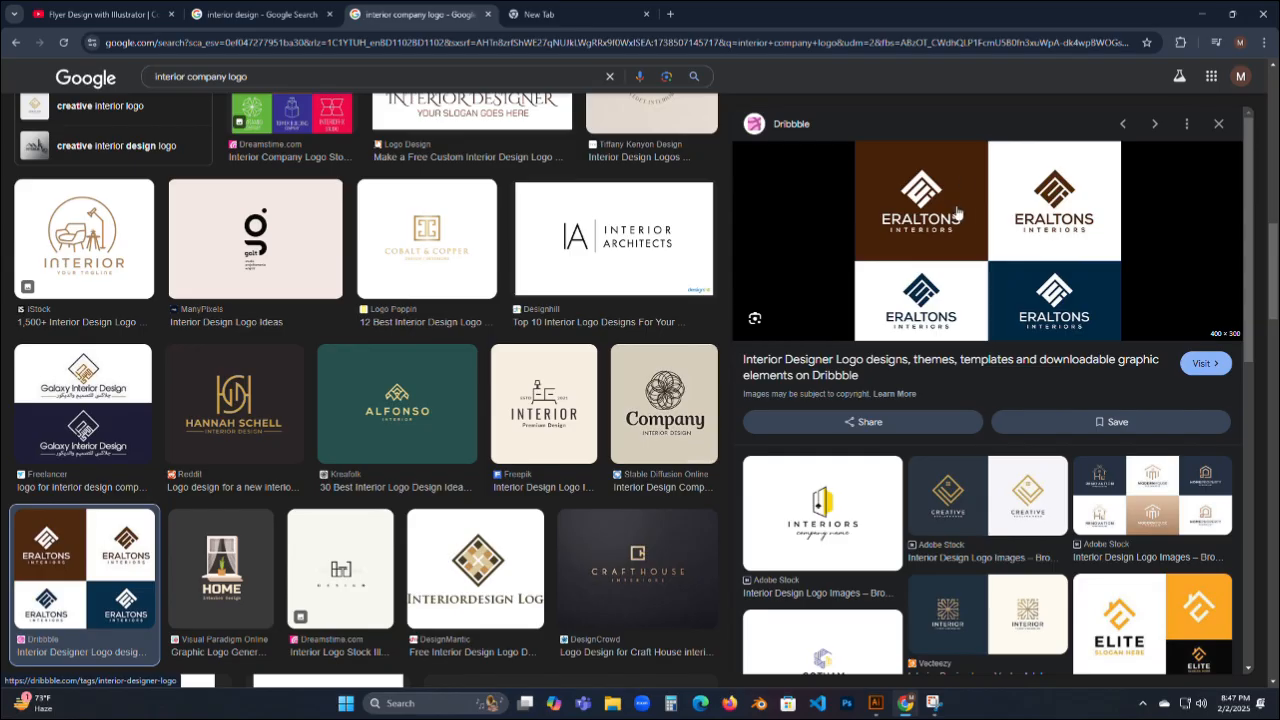
{"action": "right_click", "coordinate": [1028, 188]}
{"action": "left_click", "coordinate": [1103, 421]}
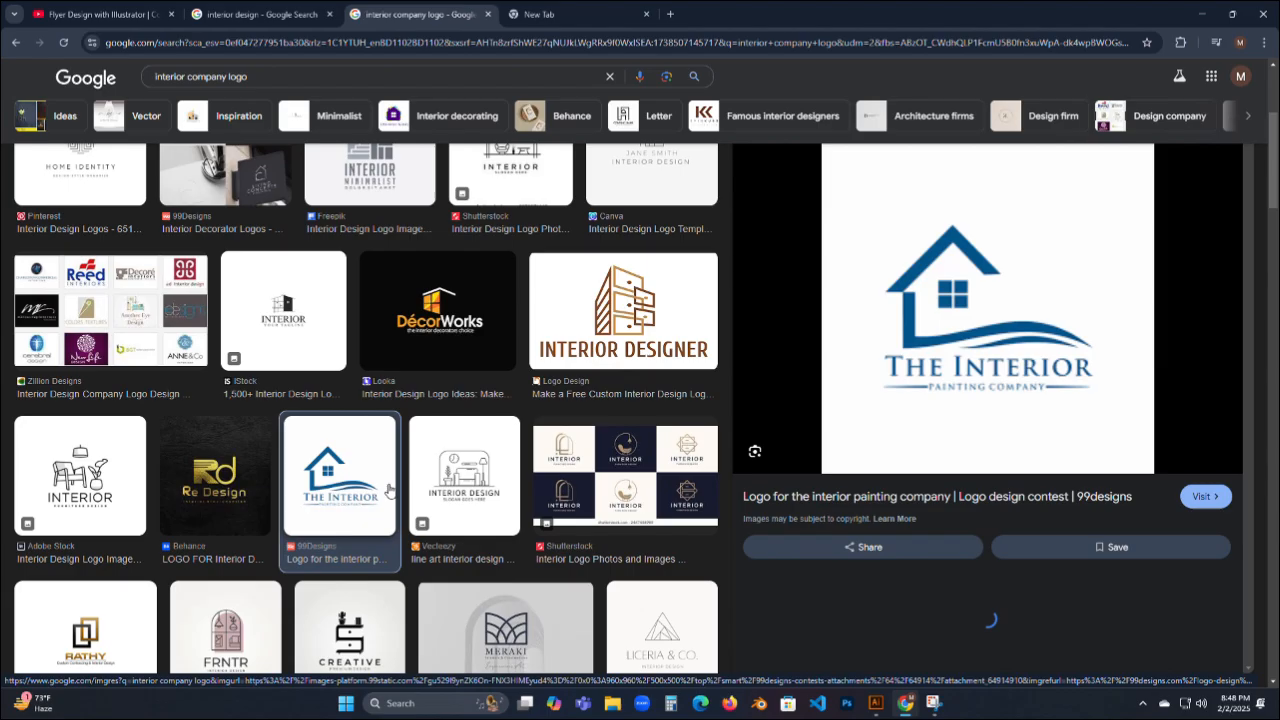
Save the previewed house logo as the PNG image attachment_64914910 in the Saved Pictures folder.
{"action": "right_click", "coordinate": [897, 247]}
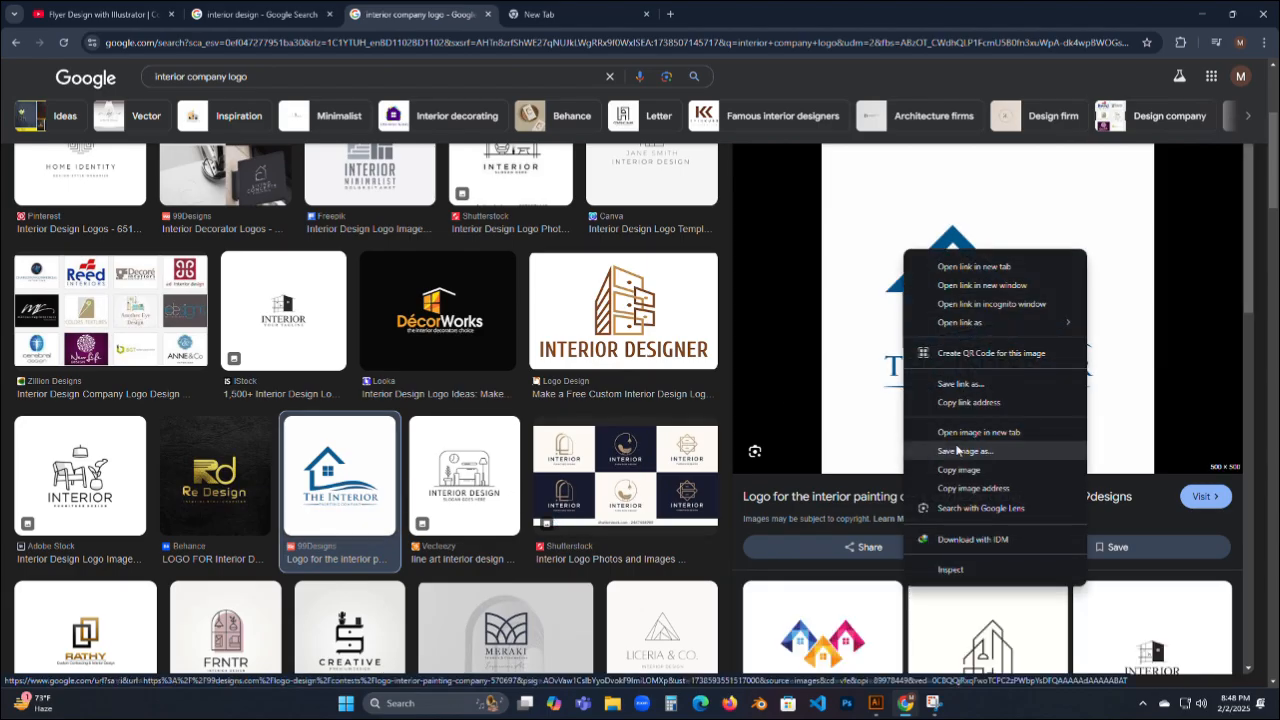
{"action": "left_click", "coordinate": [987, 460]}
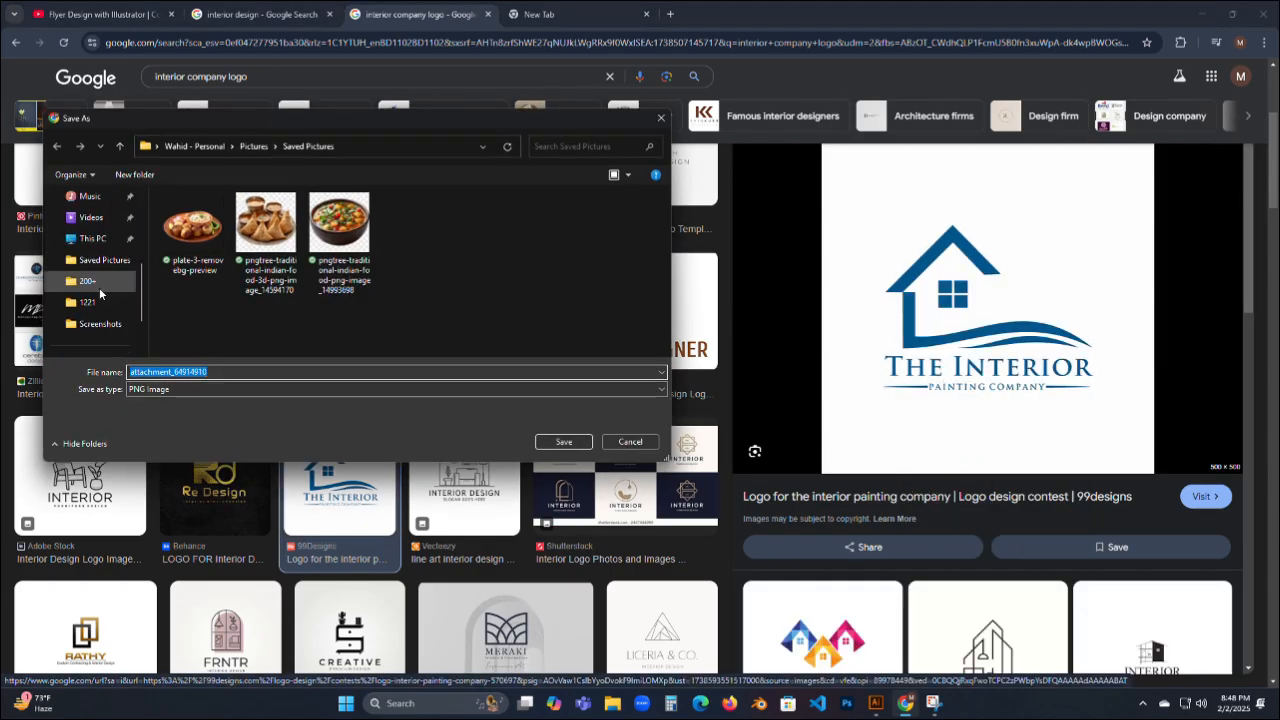
{"action": "left_click", "coordinate": [94, 258]}
{"action": "scroll", "coordinate": [96, 258], "scroll_direction": "up", "scroll_amount": 3}
{"action": "left_click", "coordinate": [104, 300]}
{"action": "double_click", "coordinate": [263, 237]}
{"action": "left_click", "coordinate": [572, 446]}
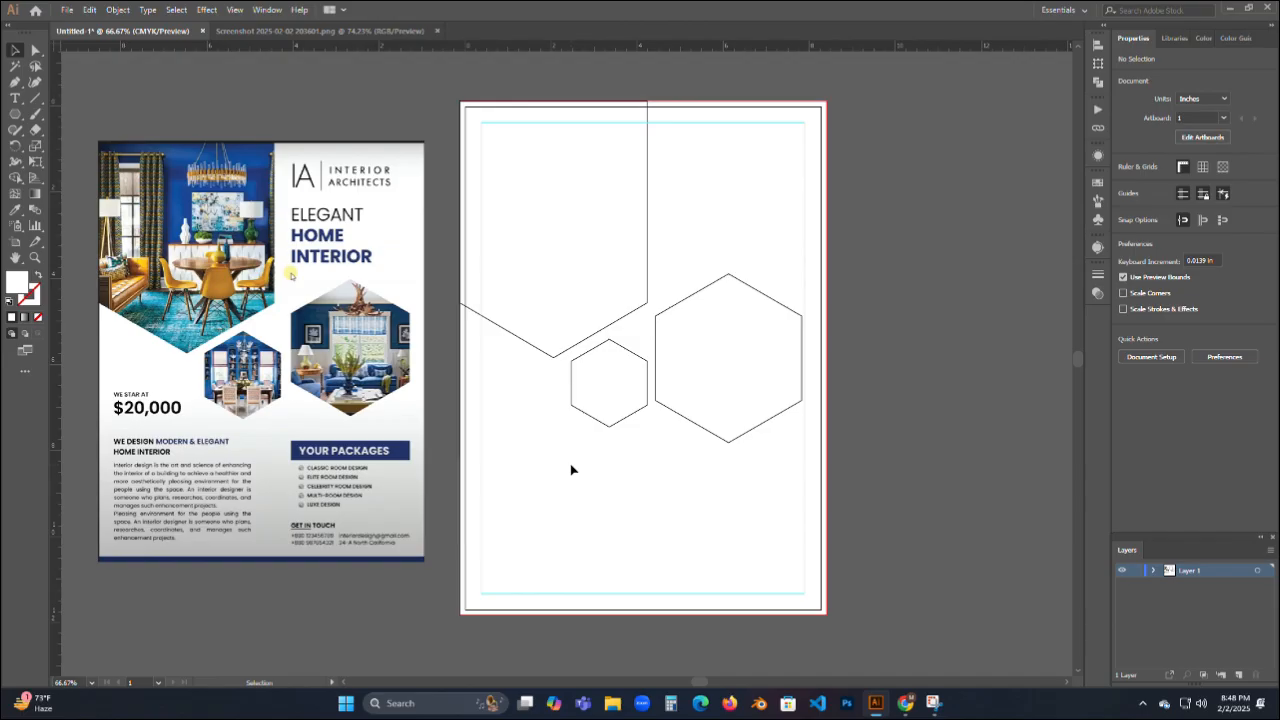
Open the logo image attachment_64914910.png from the Saved Pictures folder in Illustrator.
{"action": "left_click", "coordinate": [67, 9]}
{"action": "left_click", "coordinate": [90, 54]}
{"action": "scroll", "coordinate": [370, 222], "scroll_direction": "down", "scroll_amount": 5}
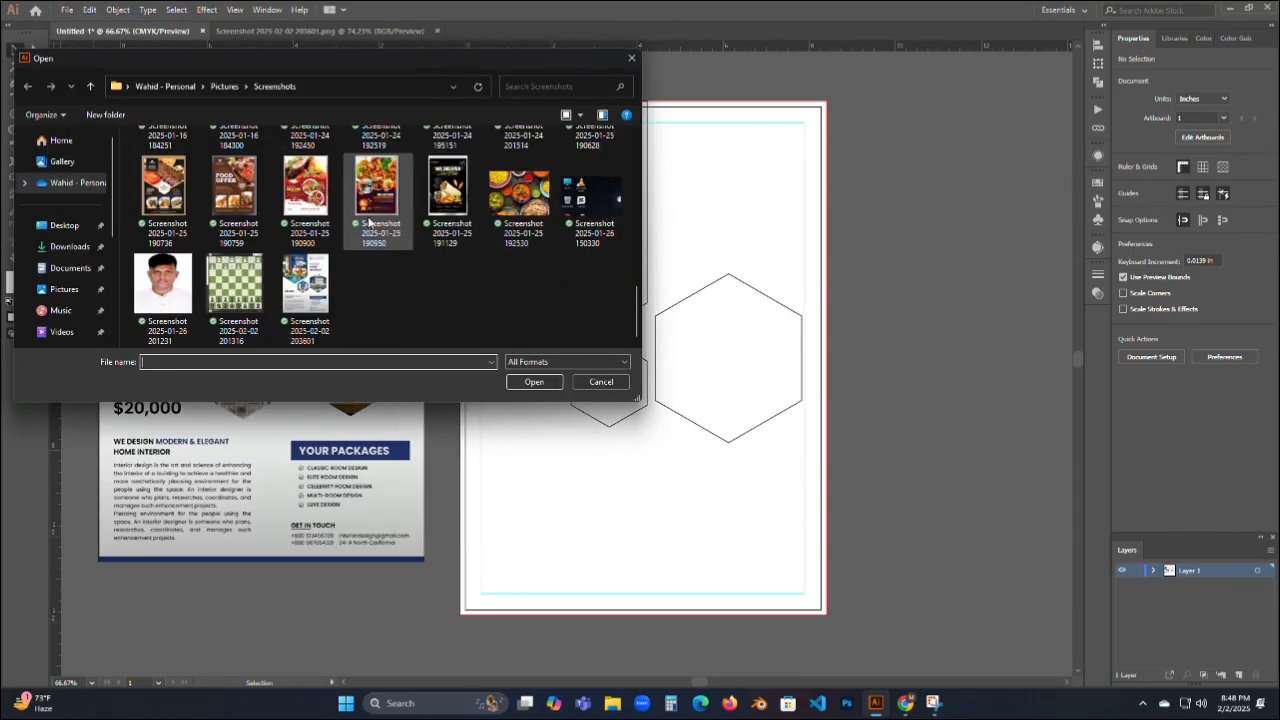
{"action": "left_click", "coordinate": [64, 289]}
{"action": "double_click", "coordinate": [212, 181]}
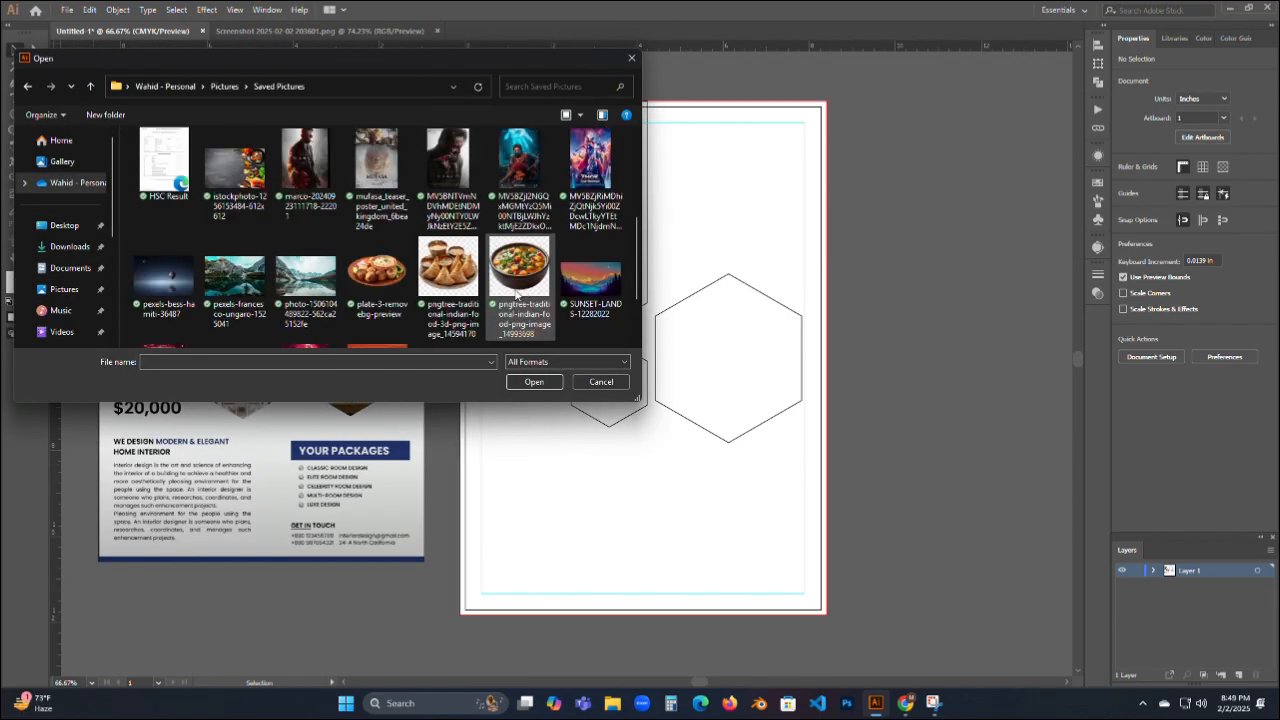
{"action": "scroll", "coordinate": [334, 213], "scroll_direction": "up", "scroll_amount": 2}
{"action": "left_click", "coordinate": [590, 182]}
{"action": "left_click", "coordinate": [556, 381]}
Bring the house logo into the Untitled-1 flyer document over the artboard's upper right area and apply Make Pixel Perfect.
{"action": "left_click_drag", "start_coordinate": [528, 353], "coordinate": [675, 295]}
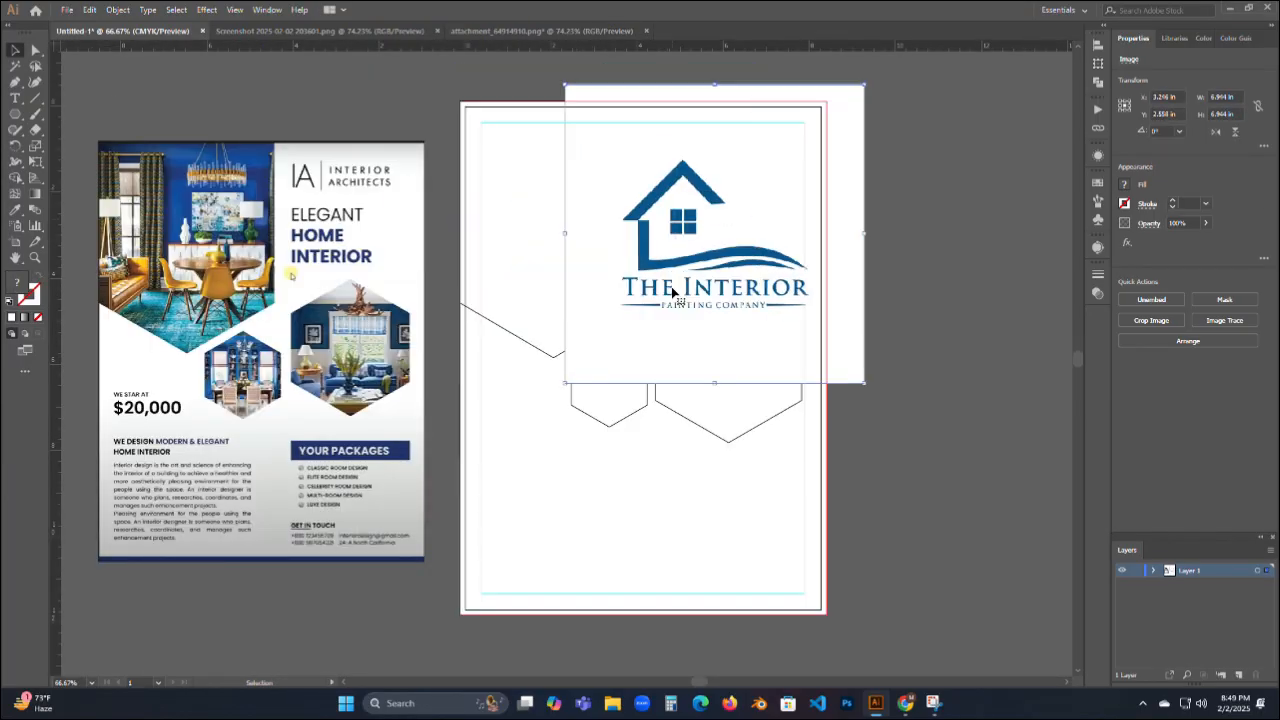
{"action": "right_click", "coordinate": [682, 294]}
{"action": "left_click", "coordinate": [712, 337]}
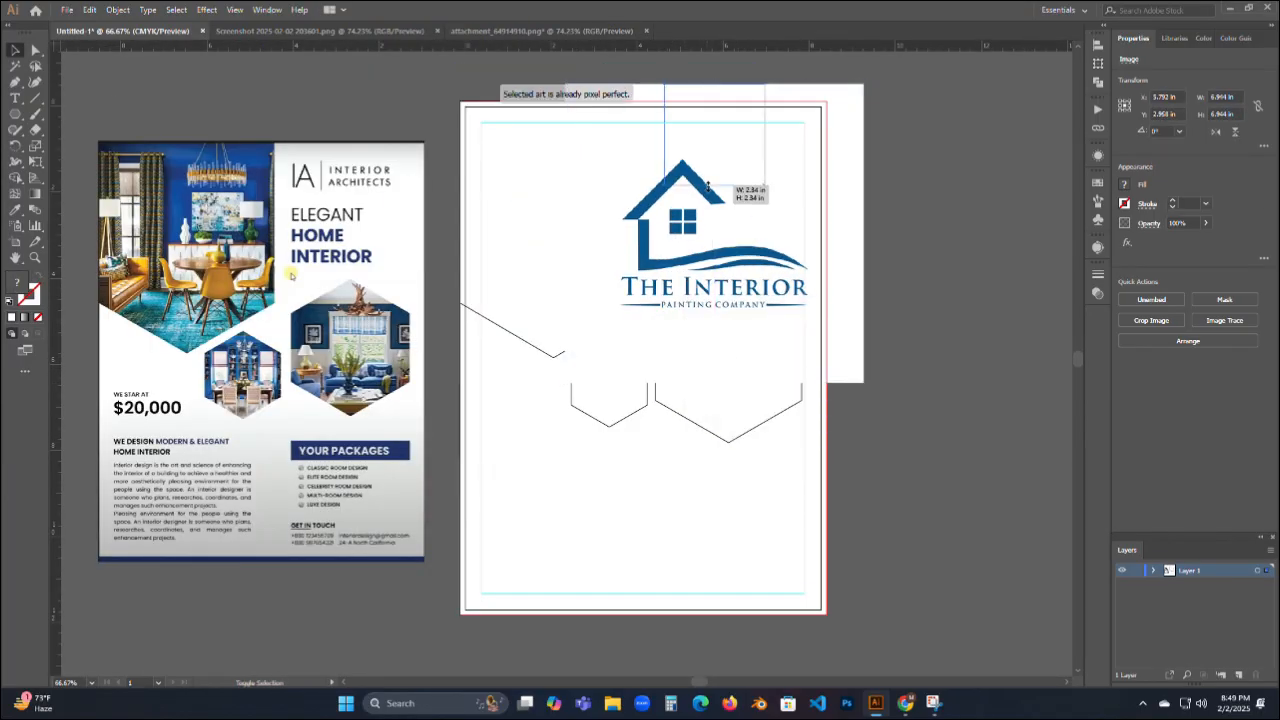
Scale the logo down to about 2.35 × 2.35 in and move it above the large hexagon.
{"action": "left_click_drag", "start_coordinate": [708, 186], "coordinate": [708, 187]}
{"action": "left_click_drag", "start_coordinate": [714, 147], "coordinate": [735, 197]}
{"action": "left_click", "coordinate": [856, 275]}
{"action": "left_click", "coordinate": [746, 195]}
Nudge the logo right and up until it sits in the flyer's upper right corner, against the margin guides.
{"action": "key", "text": "Right"}
{"action": "key", "text": "Right"}
{"action": "key", "text": "Right"}
{"action": "key", "text": "Right"}
{"action": "key", "text": "Right"}
{"action": "key", "text": "Right"}
{"action": "key", "text": "Right"}
{"action": "key", "text": "Right"}
{"action": "key", "text": "Right"}
{"action": "key", "text": "Right"}
{"action": "key", "text": "Right"}
{"action": "key", "text": "Right"}
{"action": "key", "text": "Right"}
{"action": "key", "text": "Right"}
{"action": "key", "text": "Right"}
{"action": "key", "text": "Right"}
{"action": "key", "text": "Right"}
{"action": "key", "text": "Right"}
{"action": "key", "text": "Right"}
{"action": "key", "text": "Right"}
{"action": "key", "text": "Up"}
{"action": "key", "text": "Up"}
{"action": "key", "text": "Up"}
{"action": "key", "text": "Up"}
{"action": "key", "text": "Up"}
{"action": "key", "text": "Up"}
{"action": "key", "text": "Up"}
{"action": "key", "text": "Up"}
{"action": "key", "text": "Up"}
{"action": "key", "text": "Up"}
{"action": "key", "text": "Up"}
{"action": "key", "text": "Up"}
{"action": "key", "text": "Up"}
{"action": "key", "text": "Up"}
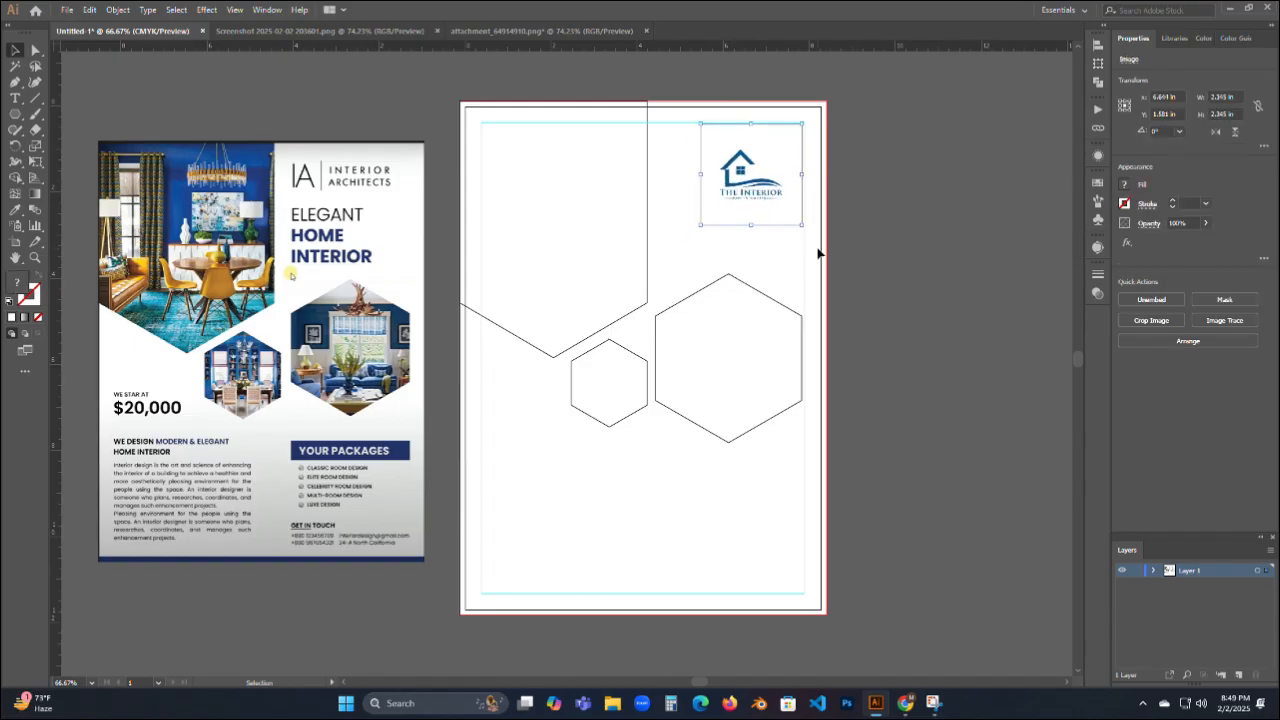
Nudge the logo up and right so its visible artwork lines up with the flyer's right margin guide.
{"action": "key", "text": "Right"}
{"action": "key", "text": "Right"}
{"action": "key", "text": "Right"}
{"action": "key", "text": "Right"}
{"action": "key", "text": "Up"}
{"action": "key", "text": "Up"}
{"action": "key", "text": "Up"}
{"action": "key", "text": "Up"}
{"action": "key", "text": "Up"}
{"action": "key", "text": "Up"}
{"action": "key", "text": "Up"}
{"action": "key", "text": "Up"}
{"action": "key", "text": "Up"}
{"action": "key", "text": "Up"}
{"action": "key", "text": "Up"}
{"action": "key", "text": "Up"}
{"action": "key", "text": "Up"}
{"action": "key", "text": "Up"}
{"action": "key", "text": "Up"}
{"action": "key", "text": "Up"}
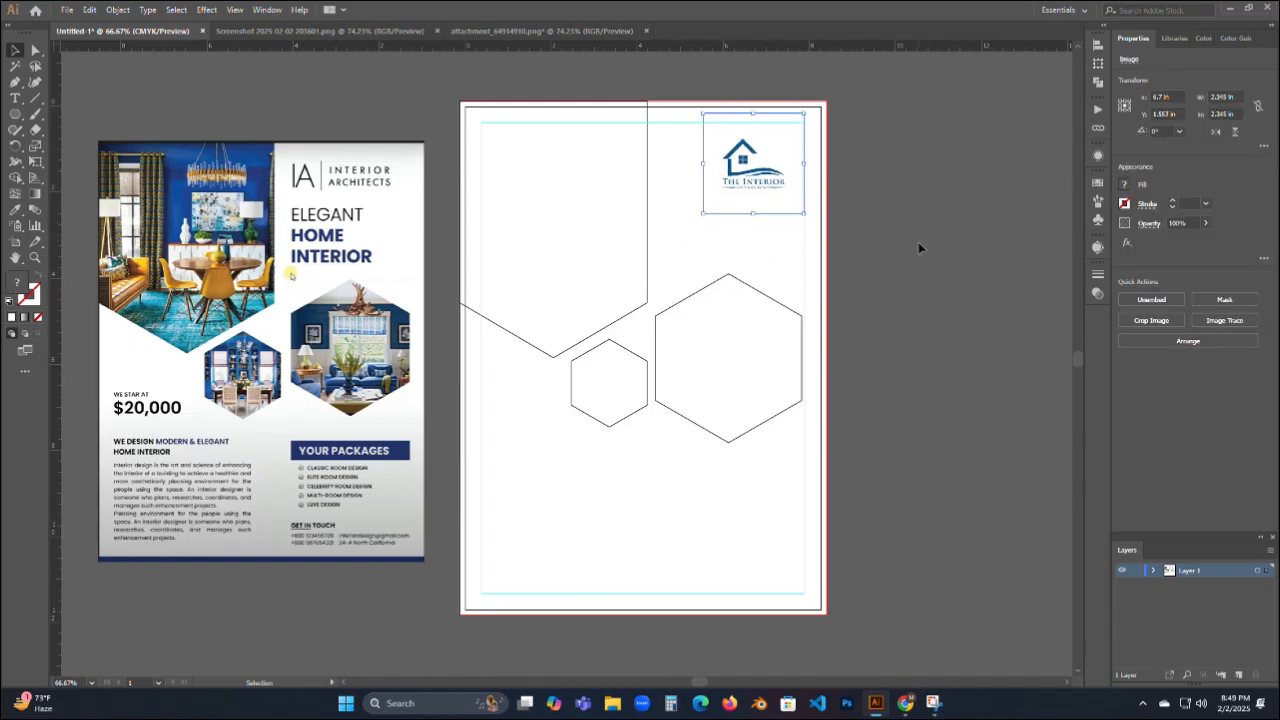
{"action": "key", "text": "Up"}
{"action": "key", "text": "Up"}
{"action": "key", "text": "Up"}
{"action": "key", "text": "Right"}
{"action": "key", "text": "Right"}
{"action": "key", "text": "Right"}
{"action": "key", "text": "Right"}
{"action": "key", "text": "Right"}
{"action": "key", "text": "Right"}
{"action": "key", "text": "Right"}
{"action": "key", "text": "Right"}
{"action": "key", "text": "Right"}
{"action": "key", "text": "Right"}
{"action": "key", "text": "Right"}
{"action": "key", "text": "Right"}
{"action": "key", "text": "Right"}
{"action": "key", "text": "Right"}
{"action": "key", "text": "Right"}
{"action": "key", "text": "Right"}
{"action": "key", "text": "Right"}
{"action": "key", "text": "Right"}
{"action": "key", "text": "Right"}
{"action": "key", "text": "Right"}
{"action": "left_click", "coordinate": [880, 242]}
{"action": "left_click", "coordinate": [778, 180]}
{"action": "left_click", "coordinate": [881, 348]}
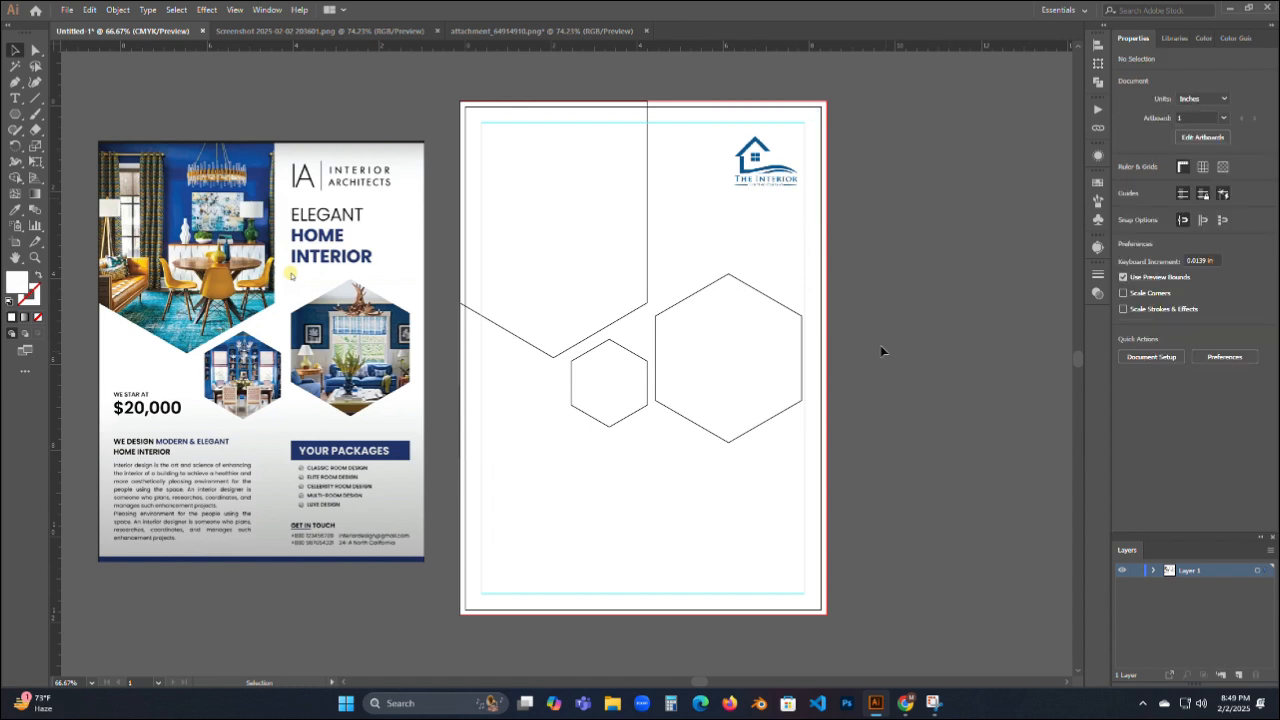
Nudge the logo slightly further into the upper right corner, to about X 7.09 in and Y 1.17 in.
{"action": "left_click", "coordinate": [772, 177]}
{"action": "key", "text": "Up"}
{"action": "key", "text": "Up"}
{"action": "key", "text": "Up"}
{"action": "key", "text": "Up"}
{"action": "key", "text": "Up"}
{"action": "key", "text": "Up"}
{"action": "key", "text": "Up"}
{"action": "key", "text": "Up"}
{"action": "key", "text": "Right"}
{"action": "key", "text": "Right"}
{"action": "key", "text": "Right"}
{"action": "key", "text": "Right"}
{"action": "key", "text": "Right"}
{"action": "key", "text": "Right"}
{"action": "key", "text": "Right"}
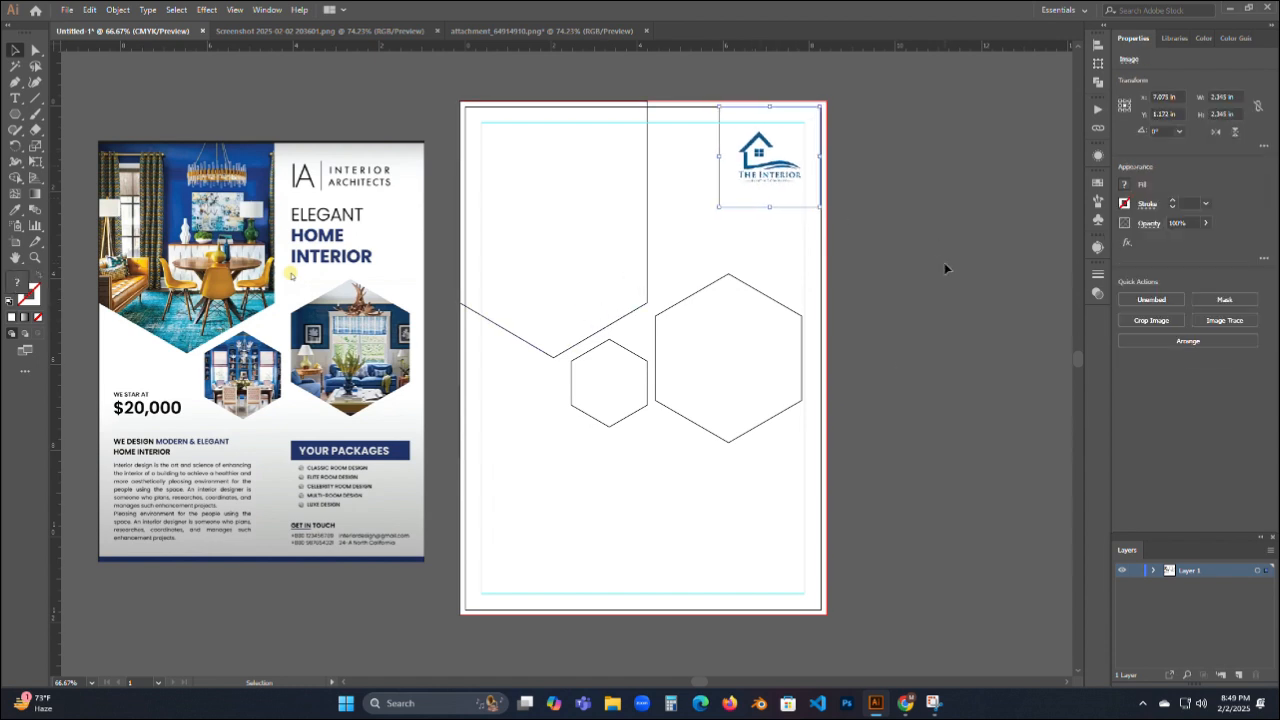
{"action": "left_click", "coordinate": [911, 253]}
{"action": "left_click", "coordinate": [768, 160]}
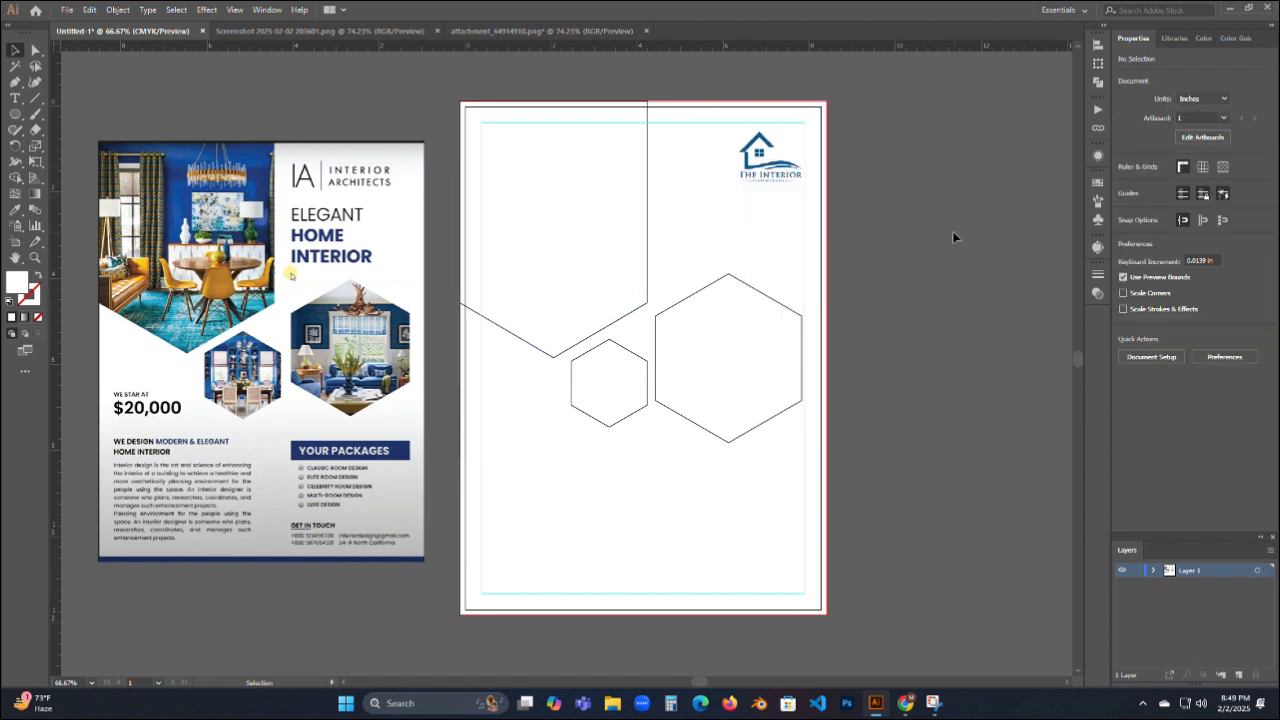
{"action": "left_click", "coordinate": [1150, 301]}
{"action": "left_click", "coordinate": [639, 60]}
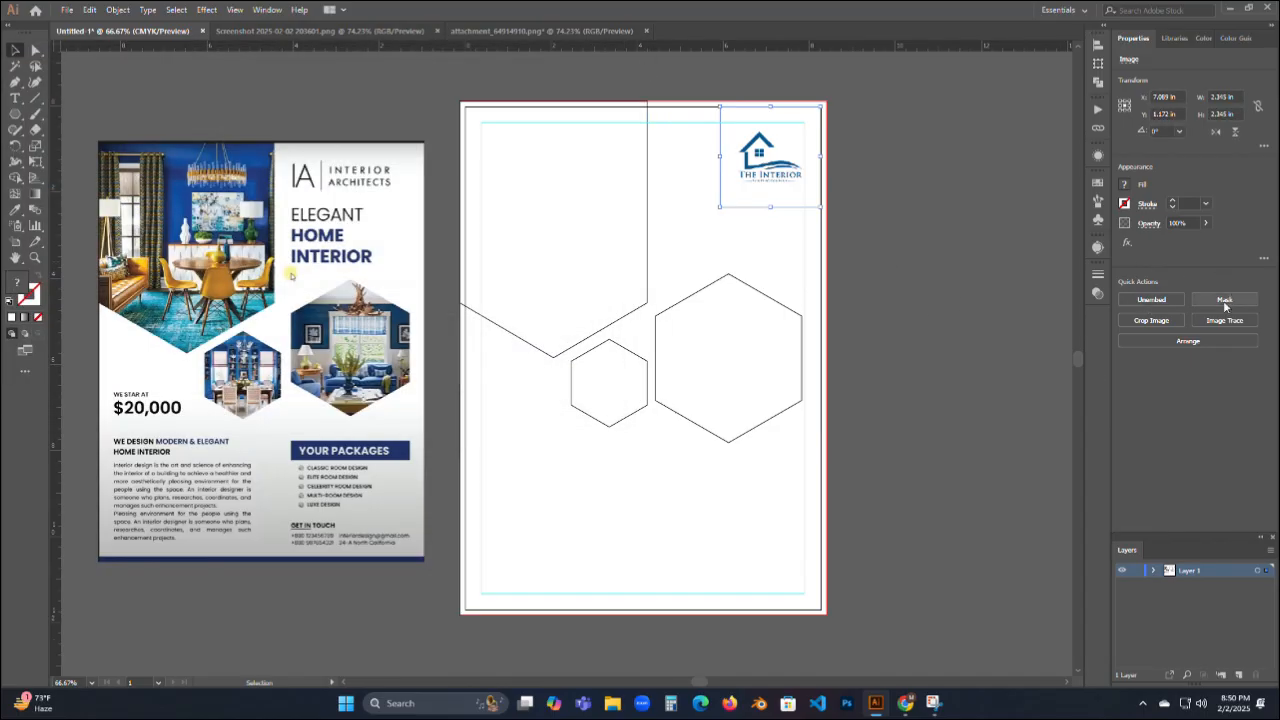
{"action": "left_click", "coordinate": [887, 264]}
Switch to Chrome and save the teal-walled living room image as contemporary-interior-design-ideas-for-your-home from the interior design results.
{"action": "left_click", "coordinate": [905, 703]}
{"action": "left_click", "coordinate": [262, 14]}
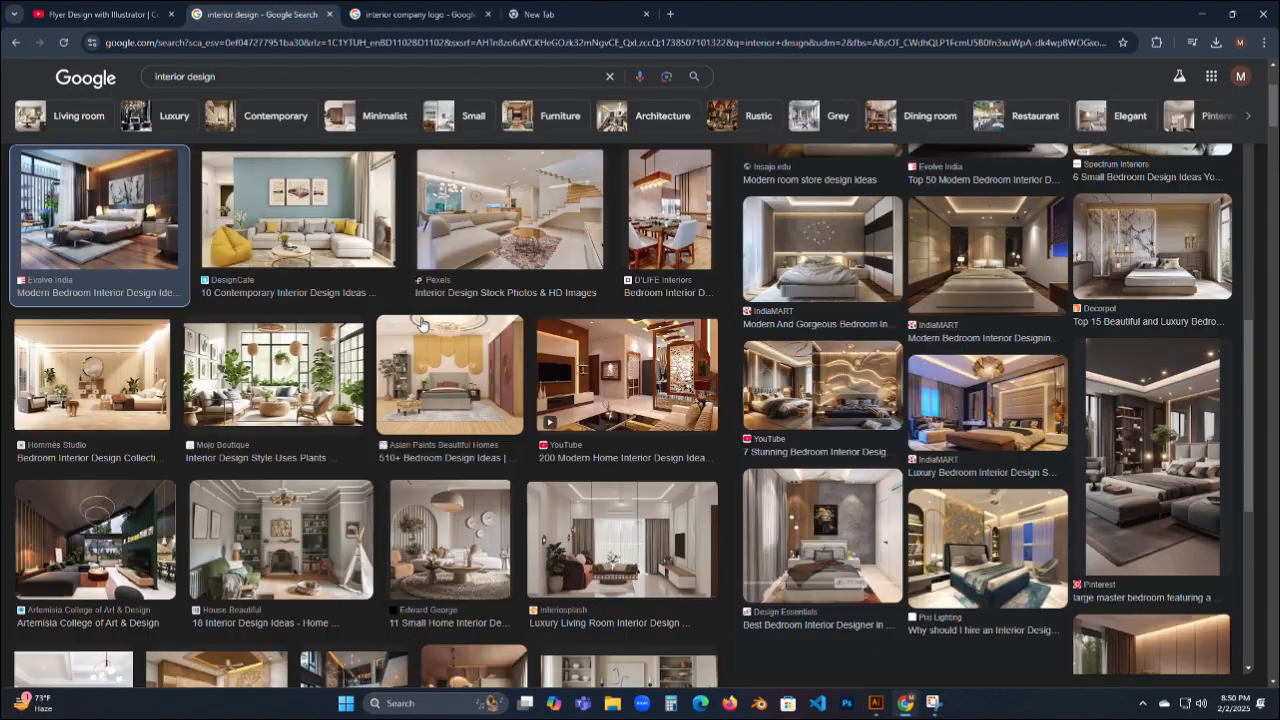
{"action": "scroll", "coordinate": [323, 275], "scroll_direction": "up", "scroll_amount": 1}
{"action": "left_click", "coordinate": [323, 275]}
{"action": "right_click", "coordinate": [928, 266]}
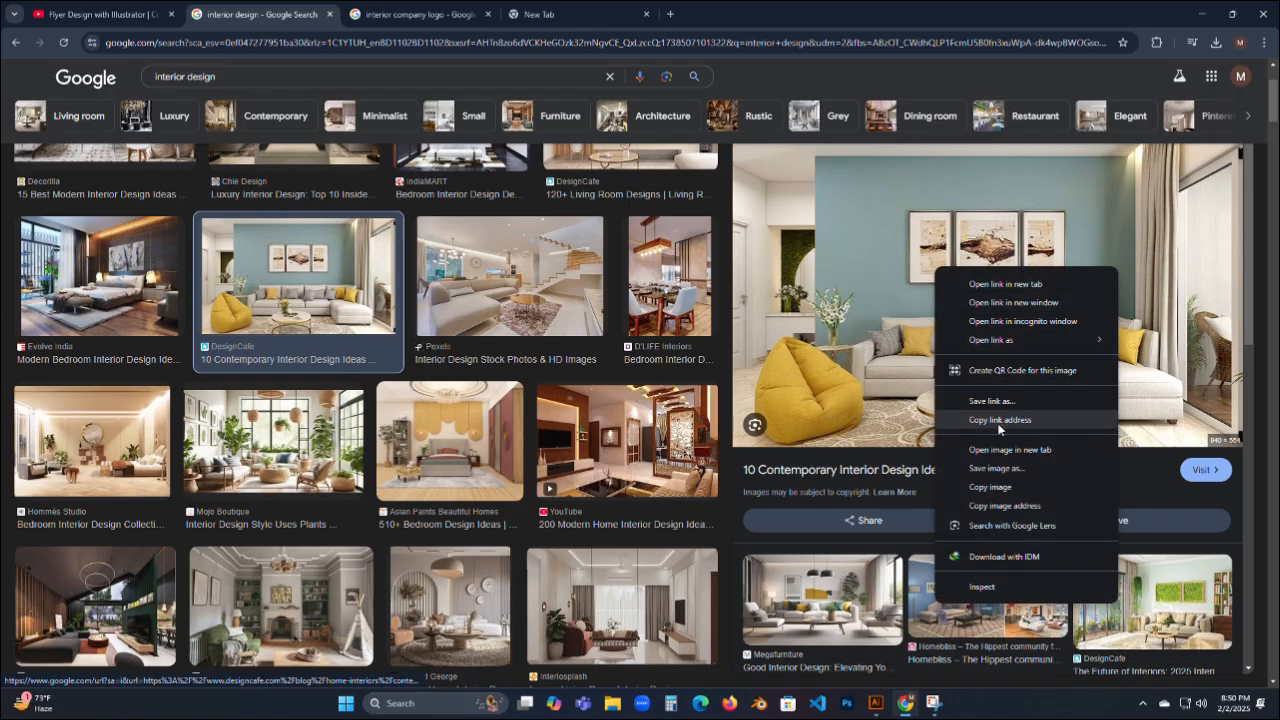
{"action": "left_click", "coordinate": [1000, 418]}
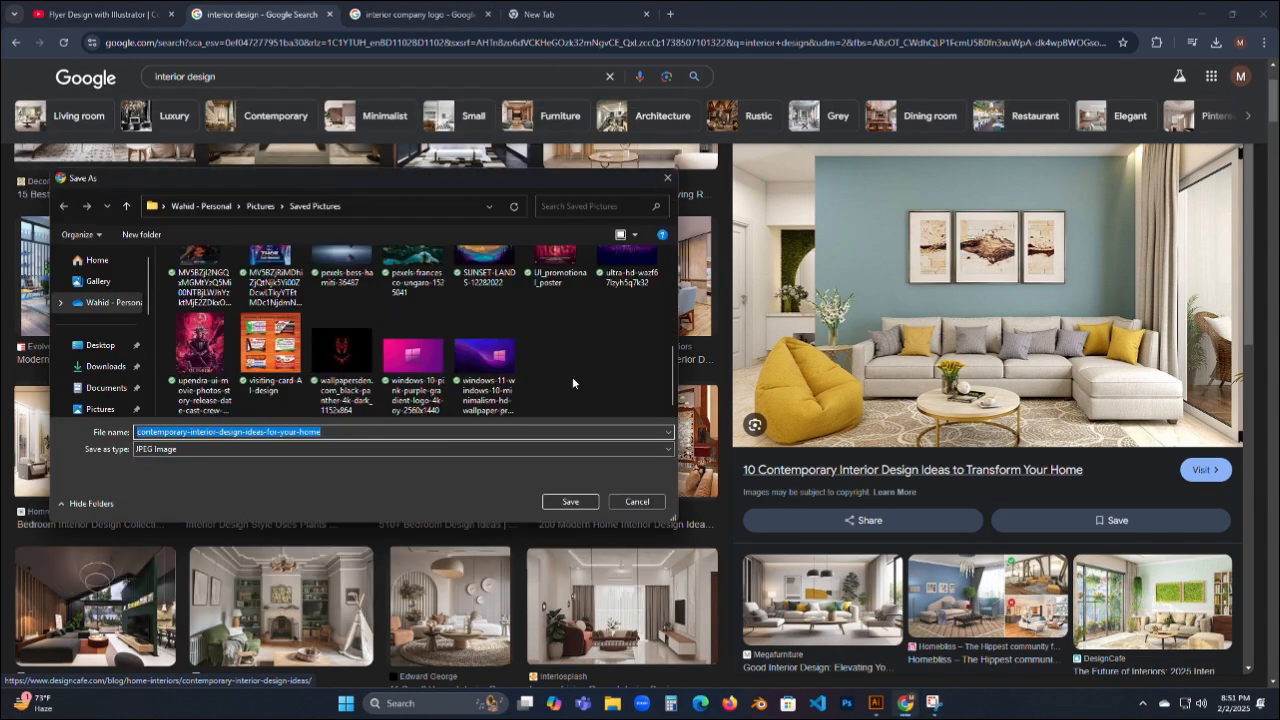
{"action": "left_click", "coordinate": [570, 501]}
Save the related living room image with the wooden wall units as home-interior-design.jpg.
{"action": "scroll", "coordinate": [857, 458], "scroll_direction": "down", "scroll_amount": 3}
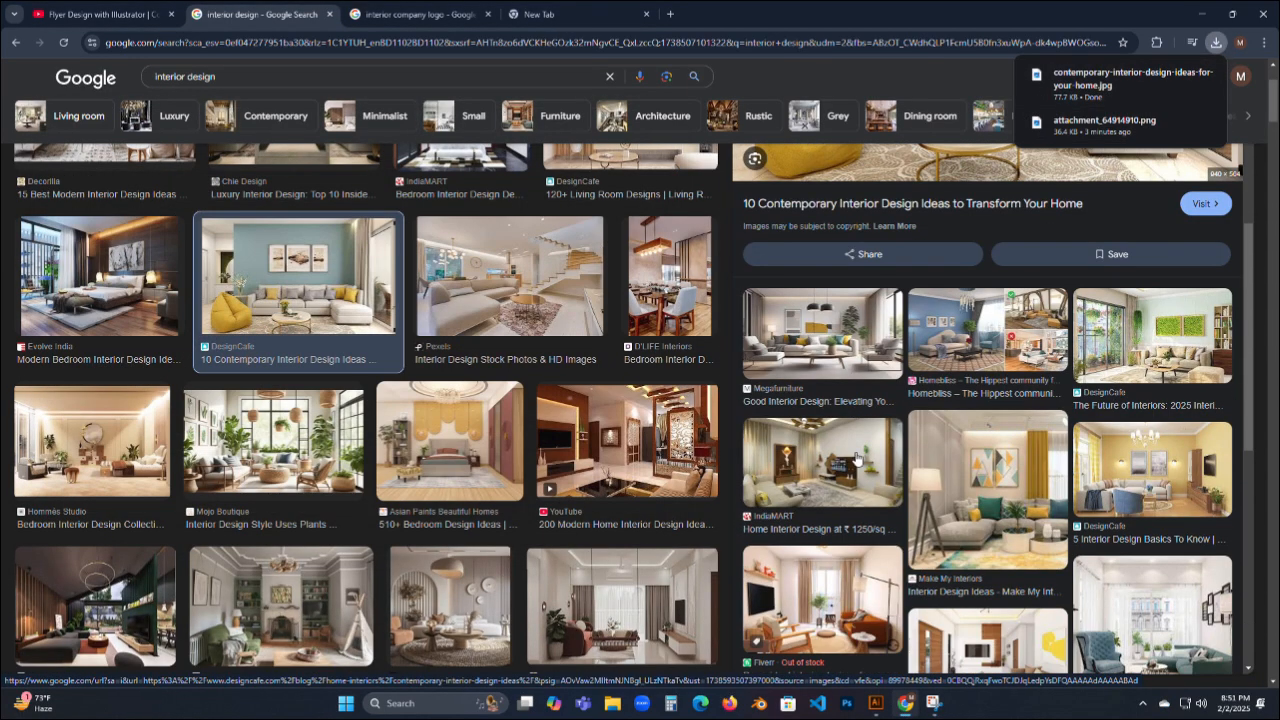
{"action": "scroll", "coordinate": [908, 503], "scroll_direction": "down", "scroll_amount": 2}
{"action": "left_click", "coordinate": [853, 273]}
{"action": "right_click", "coordinate": [846, 250]}
{"action": "left_click", "coordinate": [952, 448]}
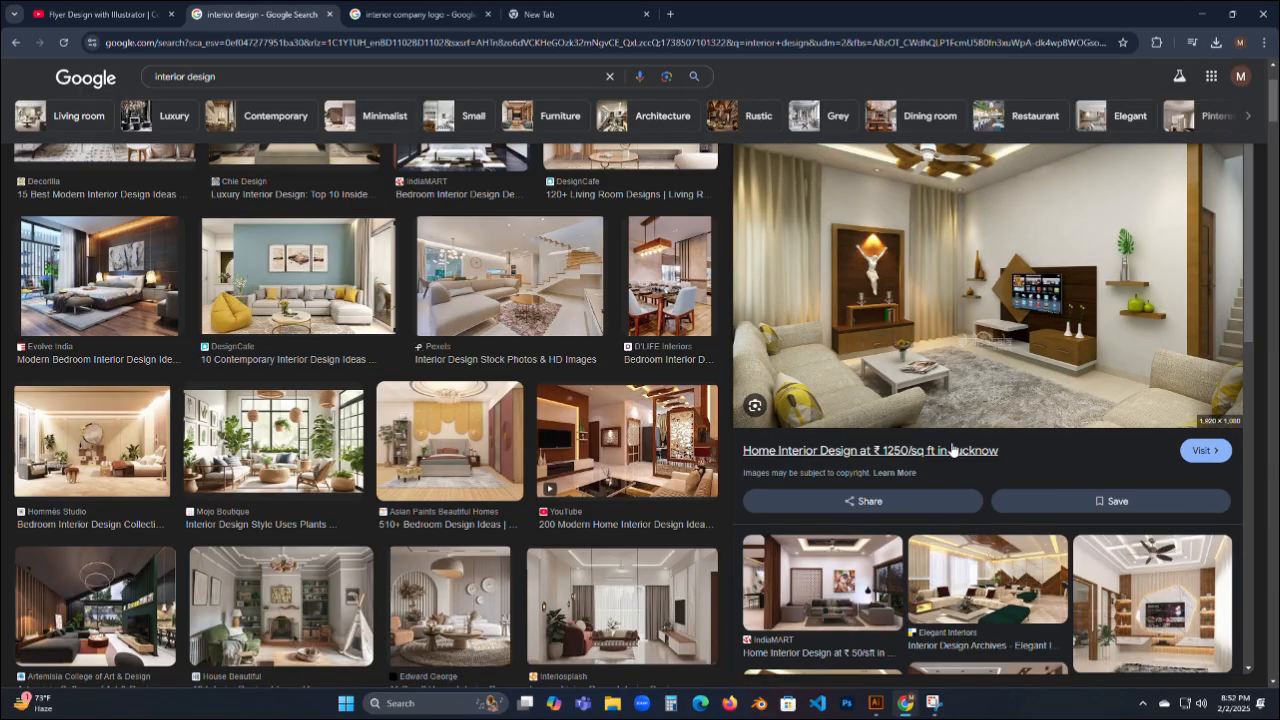
{"action": "key", "text": "Return"}
Find the bedroom image with yellow wall panels in the results and save it as modern-bedroom-design.
{"action": "scroll", "coordinate": [902, 437], "scroll_direction": "down", "scroll_amount": 2}
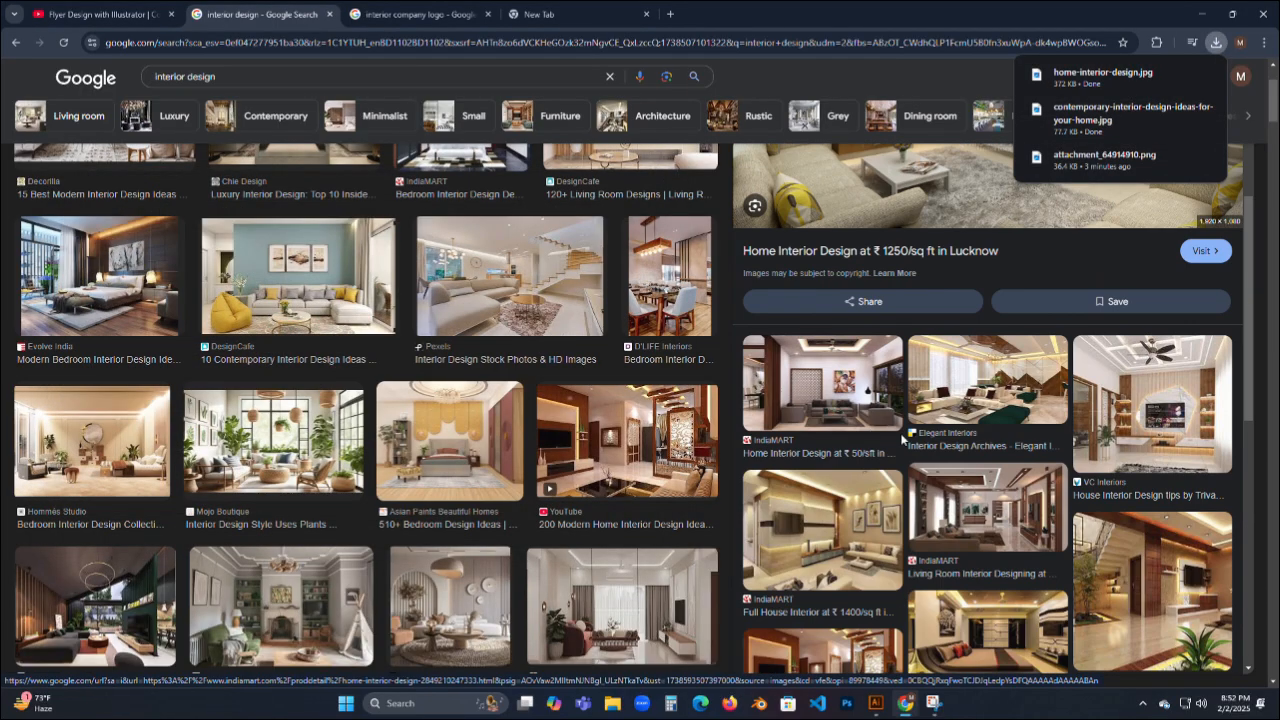
{"action": "scroll", "coordinate": [903, 437], "scroll_direction": "down", "scroll_amount": 5}
{"action": "scroll", "coordinate": [930, 498], "scroll_direction": "up", "scroll_amount": 4}
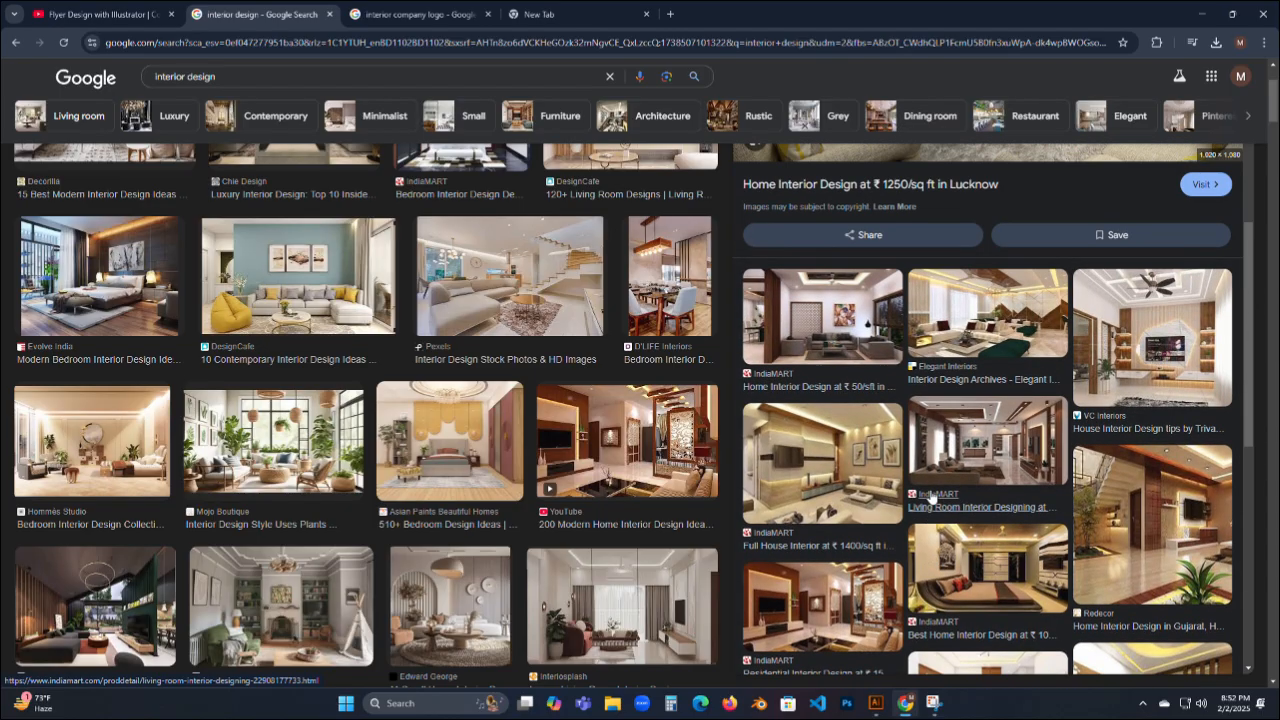
{"action": "scroll", "coordinate": [932, 497], "scroll_direction": "up", "scroll_amount": 4}
{"action": "left_click", "coordinate": [468, 440]}
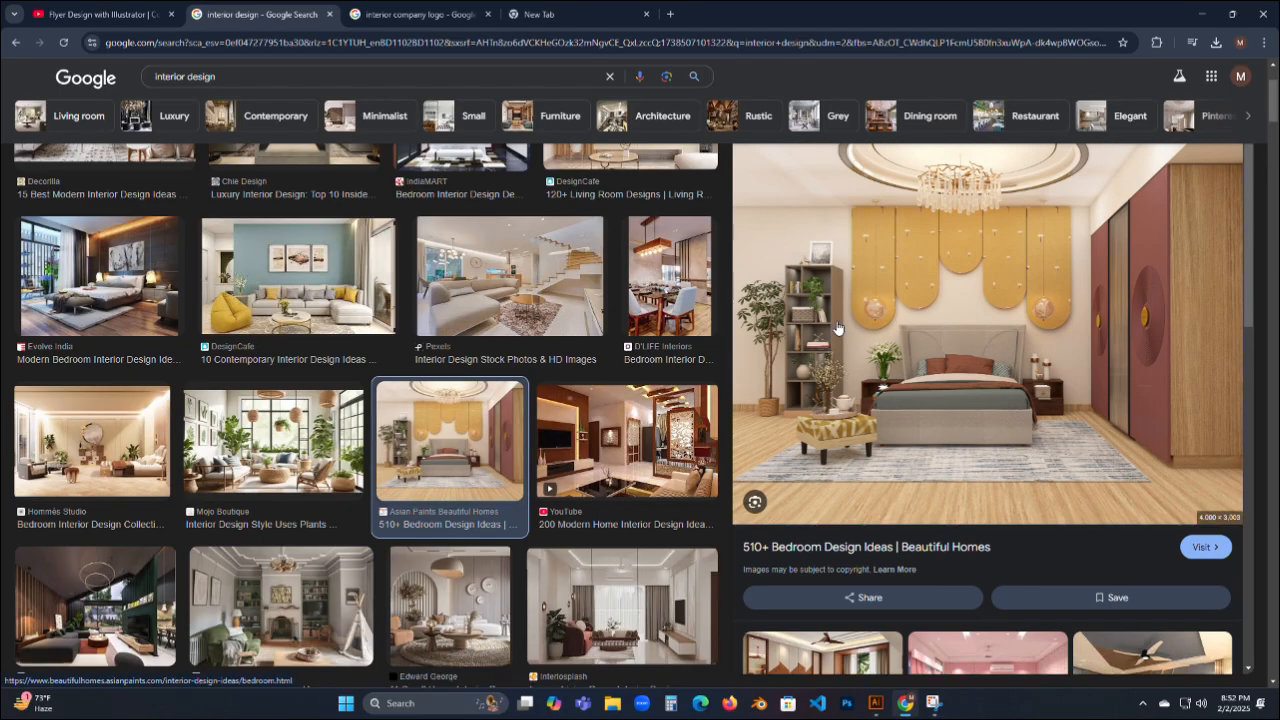
{"action": "right_click", "coordinate": [838, 328]}
{"action": "left_click", "coordinate": [900, 523]}
{"action": "key", "text": "Return"}
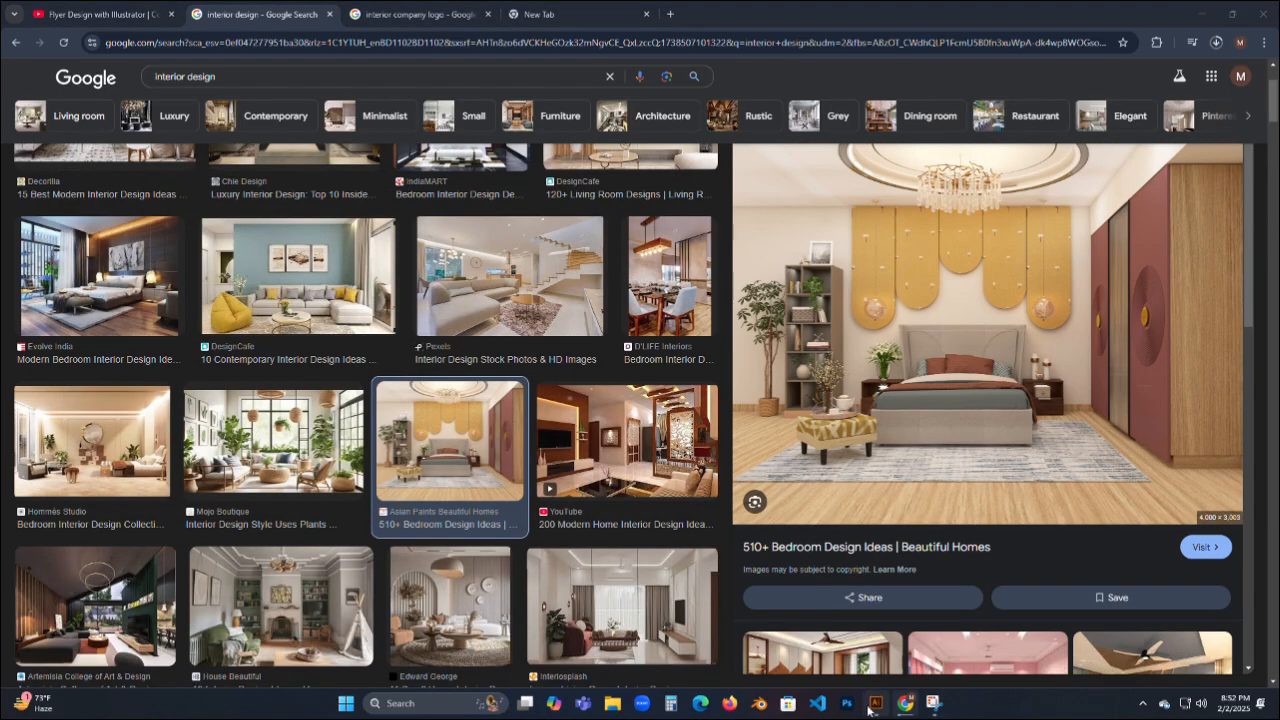
Switch to Illustrator and close the logo and screenshot documents, leaving only the flyer open.
{"action": "left_click", "coordinate": [874, 705]}
{"action": "left_click_drag", "start_coordinate": [583, 37], "coordinate": [305, 36]}
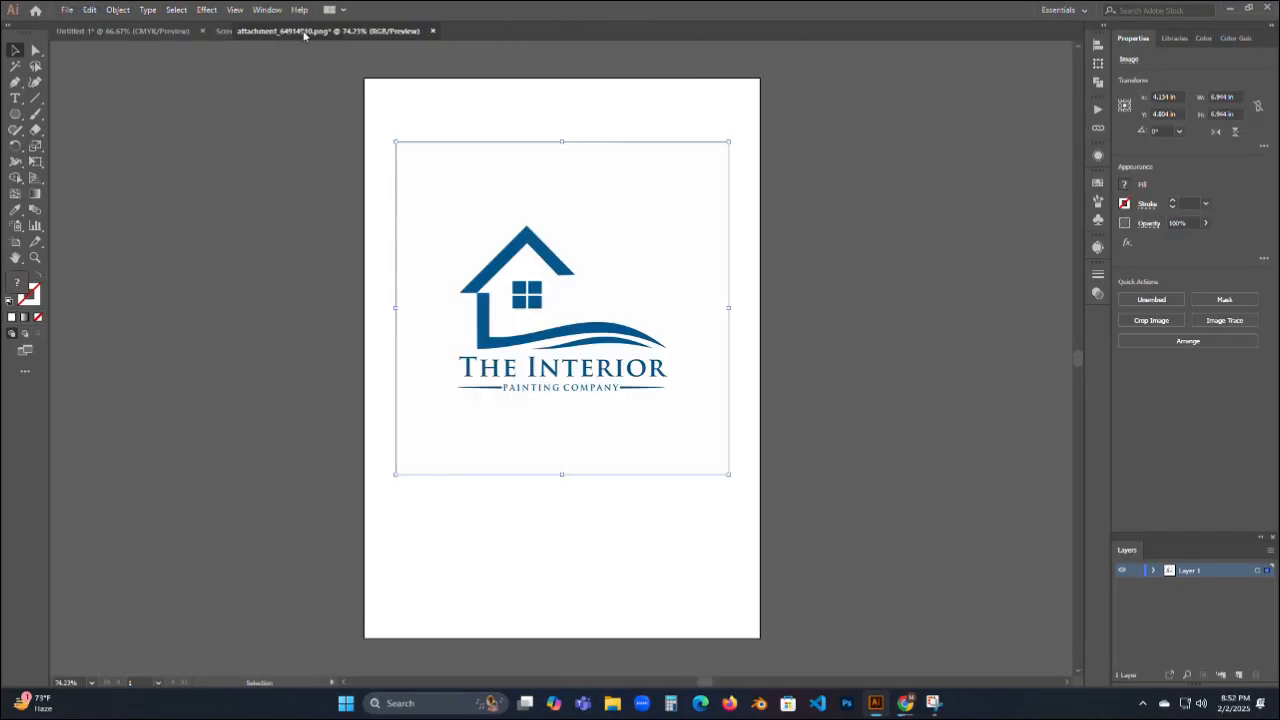
{"action": "left_click", "coordinate": [409, 31]}
{"action": "left_click", "coordinate": [708, 370]}
{"action": "left_click", "coordinate": [440, 31]}
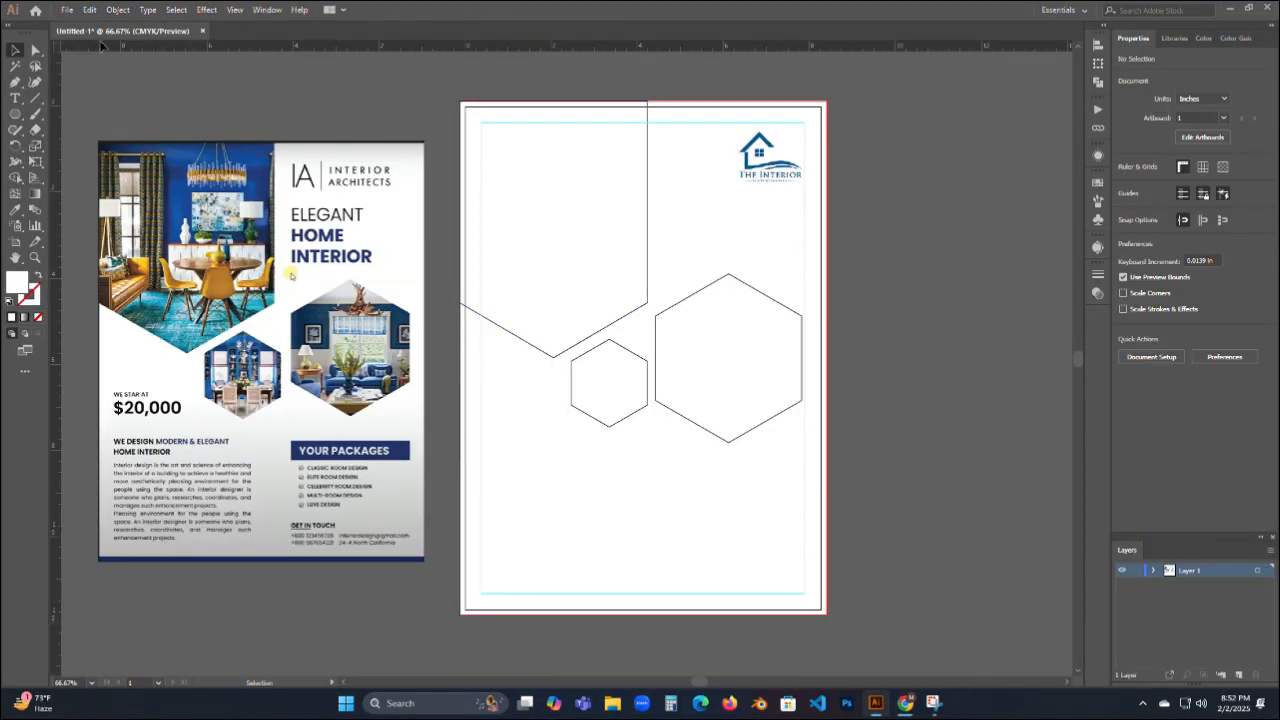
Open contemporary-interior-design-ideas-for-your-home.jpg and bring the living room image into the Untitled-1 flyer document.
{"action": "left_click", "coordinate": [67, 10]}
{"action": "left_click", "coordinate": [94, 54]}
{"action": "left_click", "coordinate": [534, 381]}
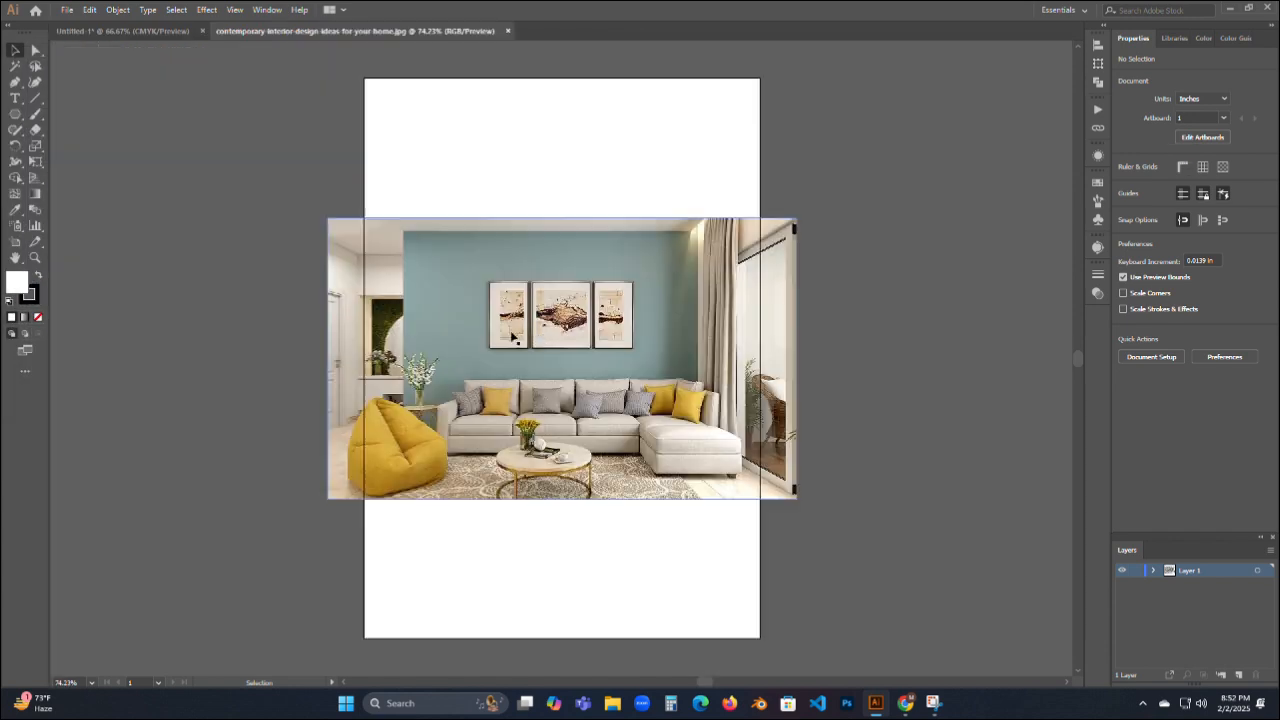
{"action": "left_click_drag", "start_coordinate": [560, 360], "coordinate": [772, 342]}
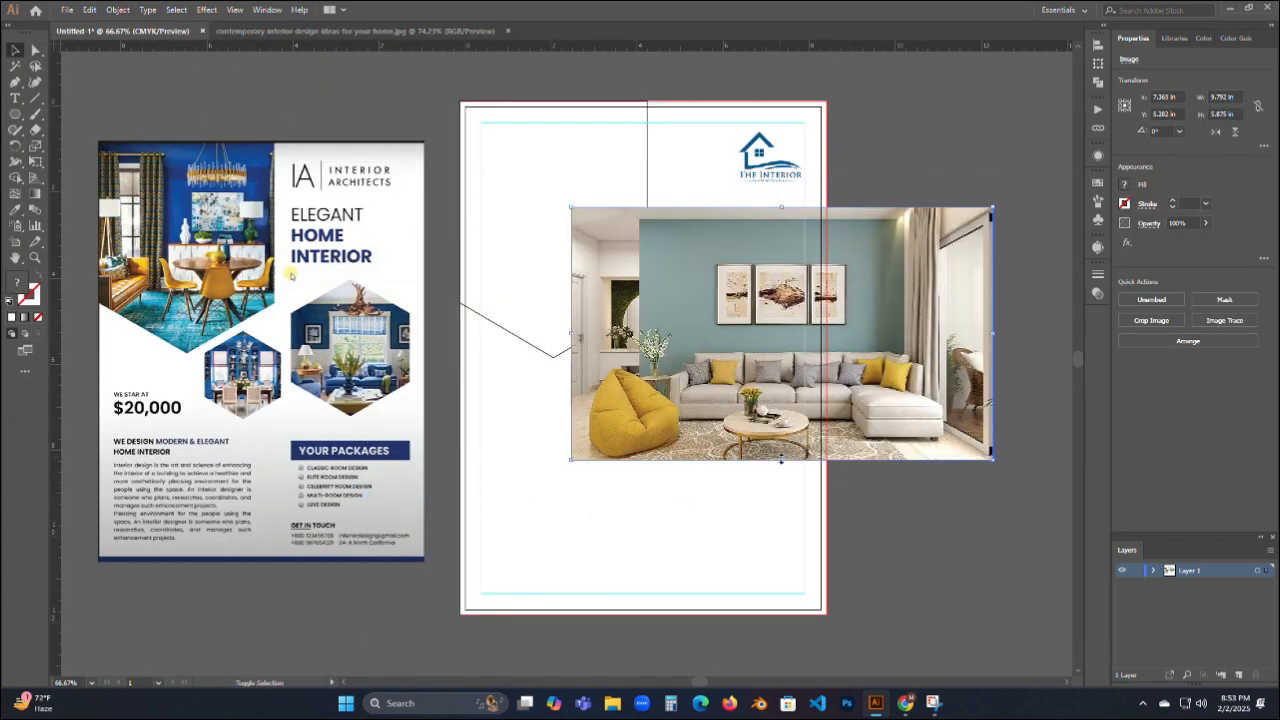
Scale the living room image down to about 6.6 × 3.96 in and position it to cover the large hexagon.
{"action": "left_click_drag", "start_coordinate": [781, 459], "coordinate": [781, 366]}
{"action": "left_click_drag", "start_coordinate": [782, 286], "coordinate": [741, 351]}
{"action": "left_click_drag", "start_coordinate": [742, 410], "coordinate": [726, 418]}
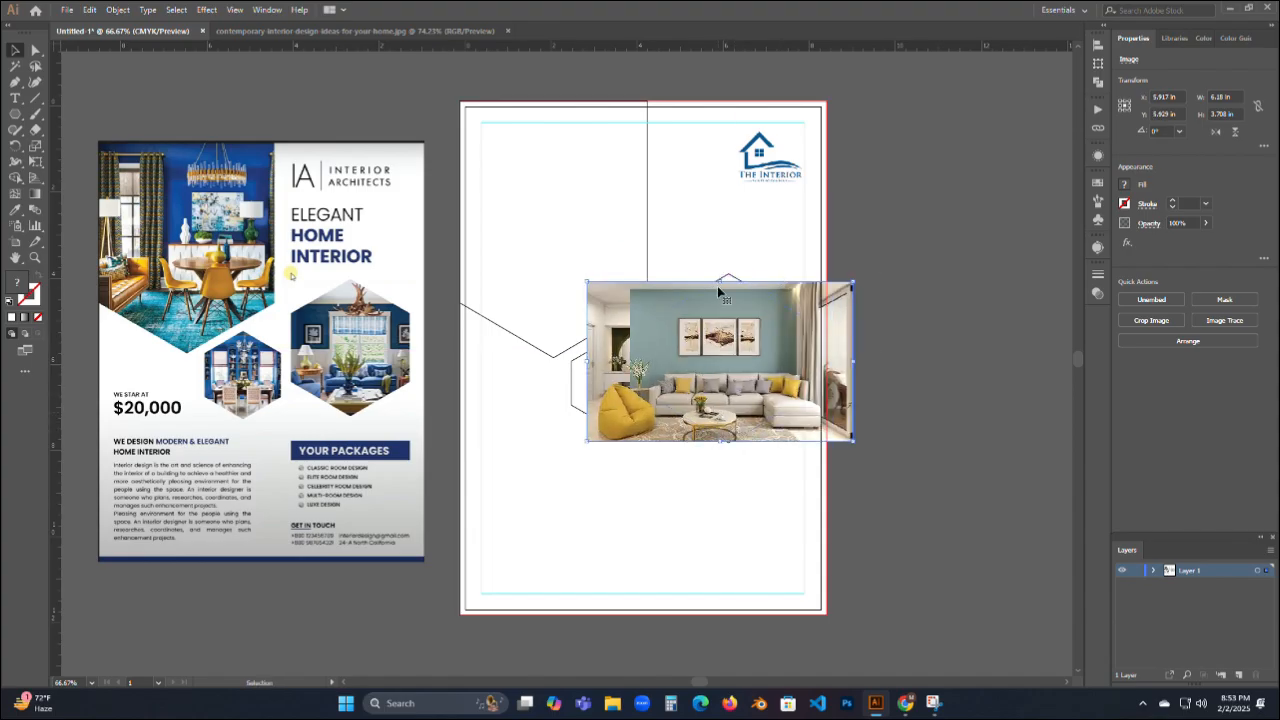
{"action": "left_click_drag", "start_coordinate": [720, 283], "coordinate": [720, 272]}
Try to make a clipping mask from the living room image and the large hexagon.
{"action": "right_click", "coordinate": [700, 355]}
{"action": "left_click", "coordinate": [752, 452]}
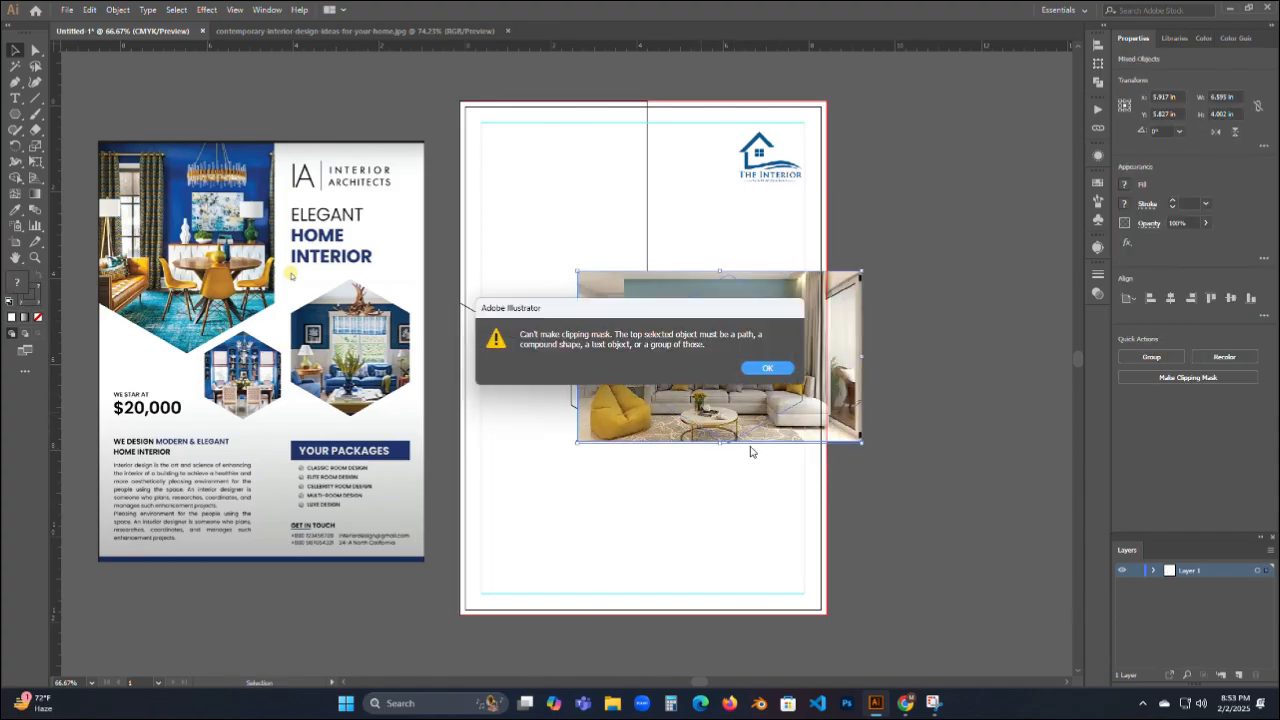
{"action": "left_click", "coordinate": [778, 368]}
{"action": "left_click", "coordinate": [770, 372]}
Arrange the living room image behind the large hexagon, and send the small hexagon backward in the stacking order.
{"action": "right_click", "coordinate": [768, 370]}
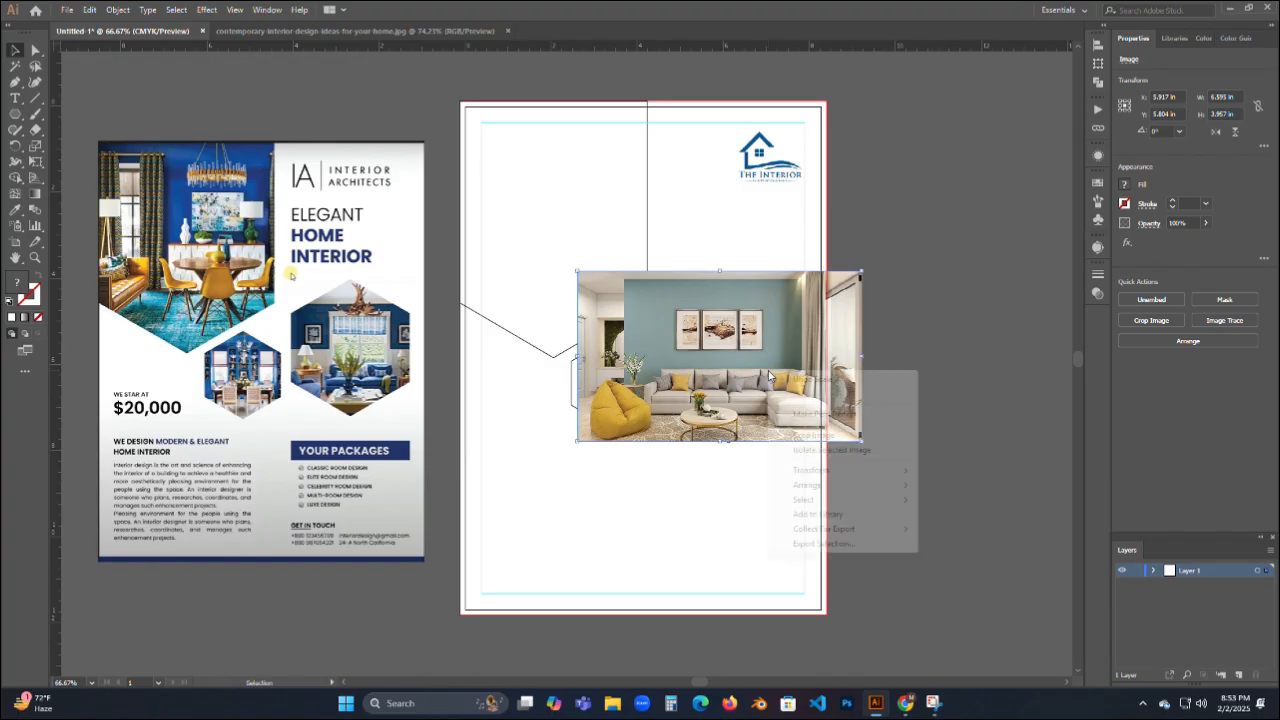
{"action": "mouse_move", "coordinate": [908, 488]}
{"action": "left_click", "coordinate": [962, 528]}
{"action": "key", "text": "a"}
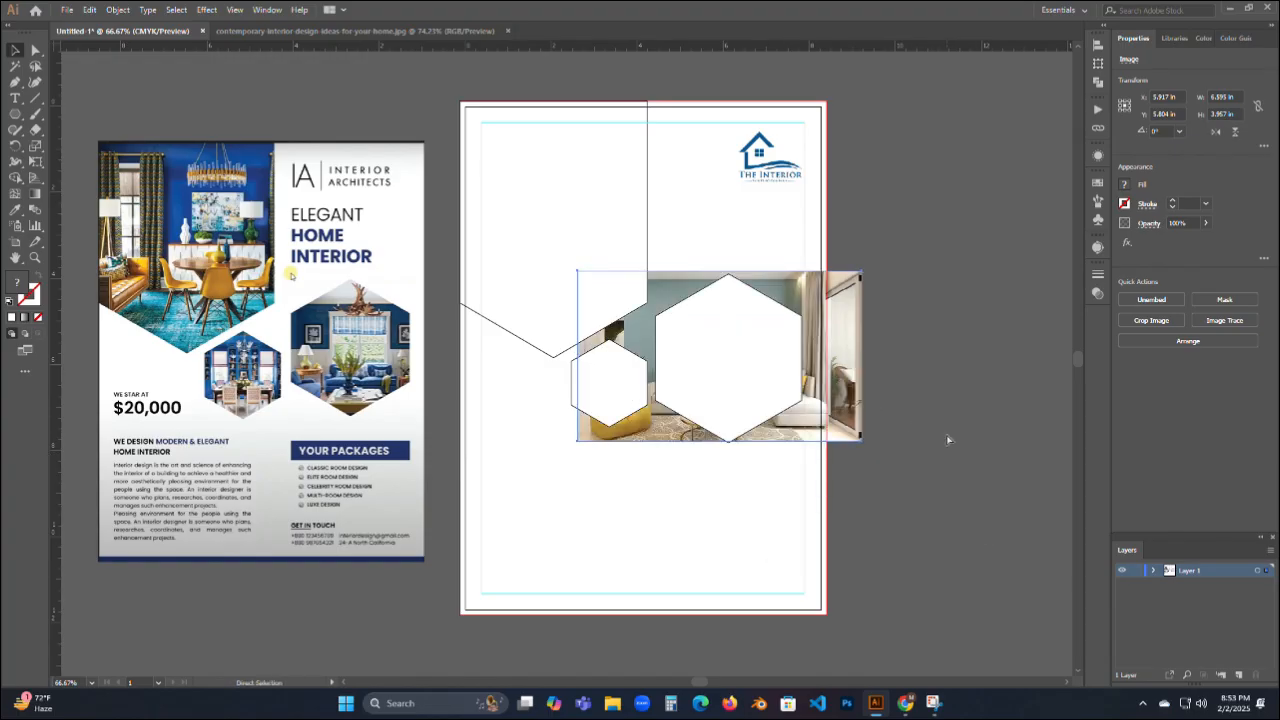
{"action": "key", "text": "ctrl+["}
{"action": "left_click", "coordinate": [954, 438]}
{"action": "left_click", "coordinate": [620, 371]}
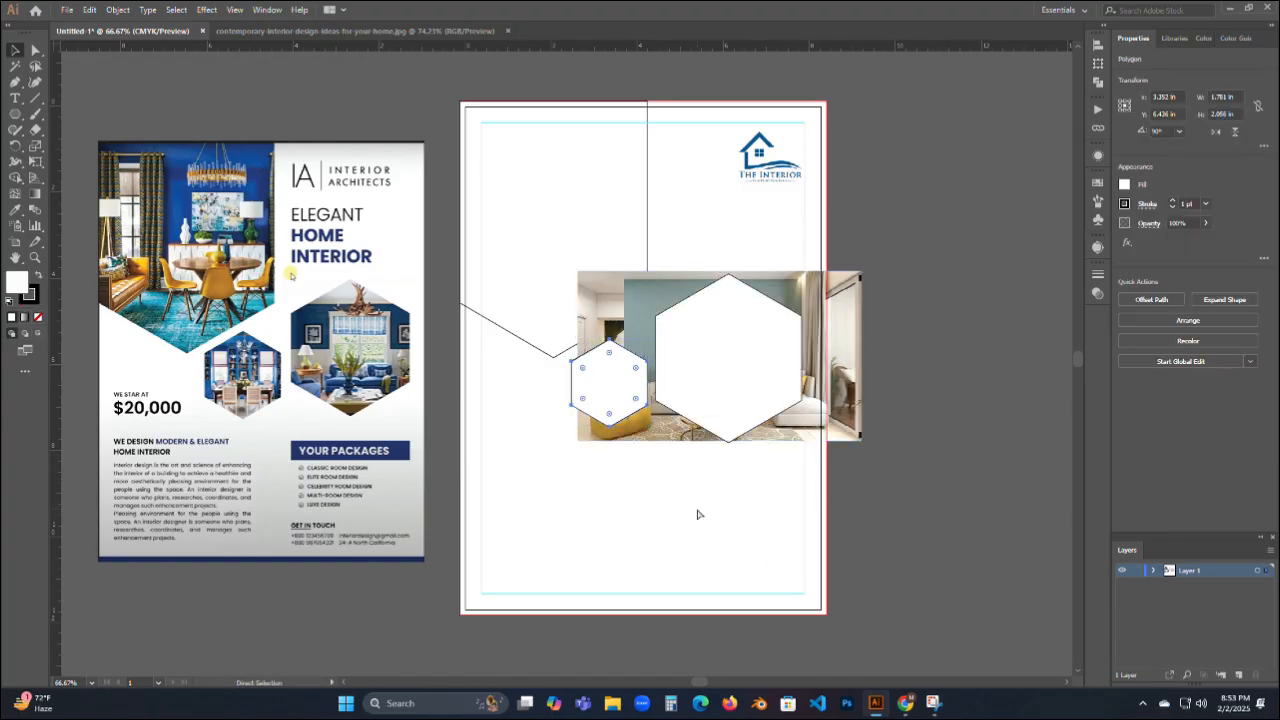
{"action": "key", "text": "ctrl+["}
{"action": "key", "text": "ctrl+["}
Clip the living room image to the large hexagon with a clipping mask and close the image's source document.
{"action": "left_click_drag", "start_coordinate": [672, 232], "coordinate": [890, 514]}
{"action": "key", "text": "ctrl+7"}
{"action": "left_click", "coordinate": [534, 406]}
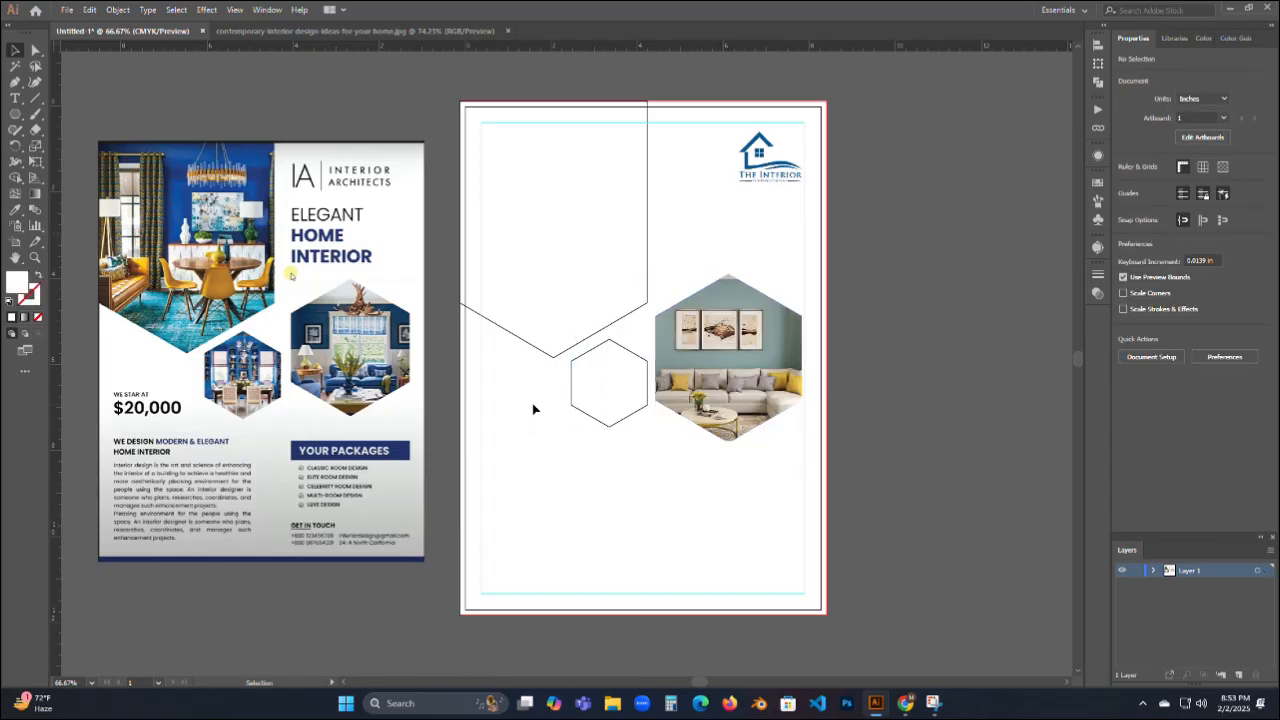
{"action": "left_click", "coordinate": [508, 31]}
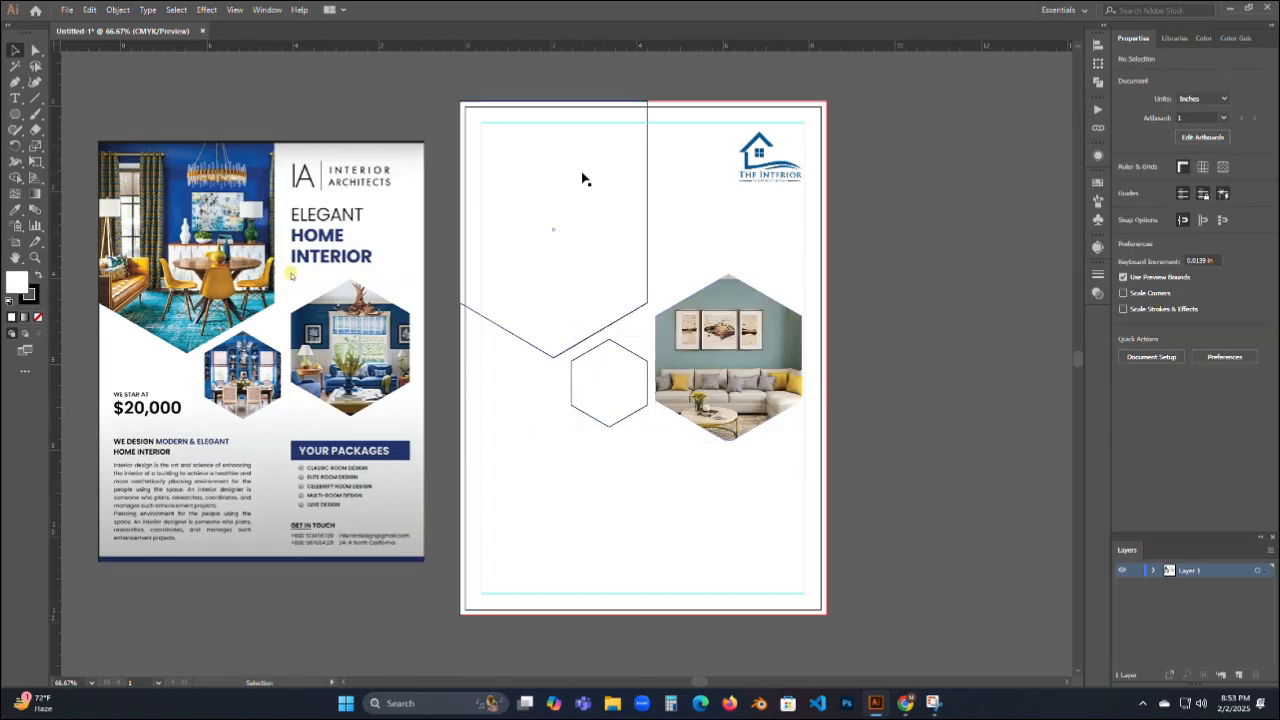
Open modern-bedroom-design from the Saved Pictures folder and bring the bedroom image into the flyer document.
{"action": "key", "text": "ctrl+o"}
{"action": "double_click", "coordinate": [519, 300]}
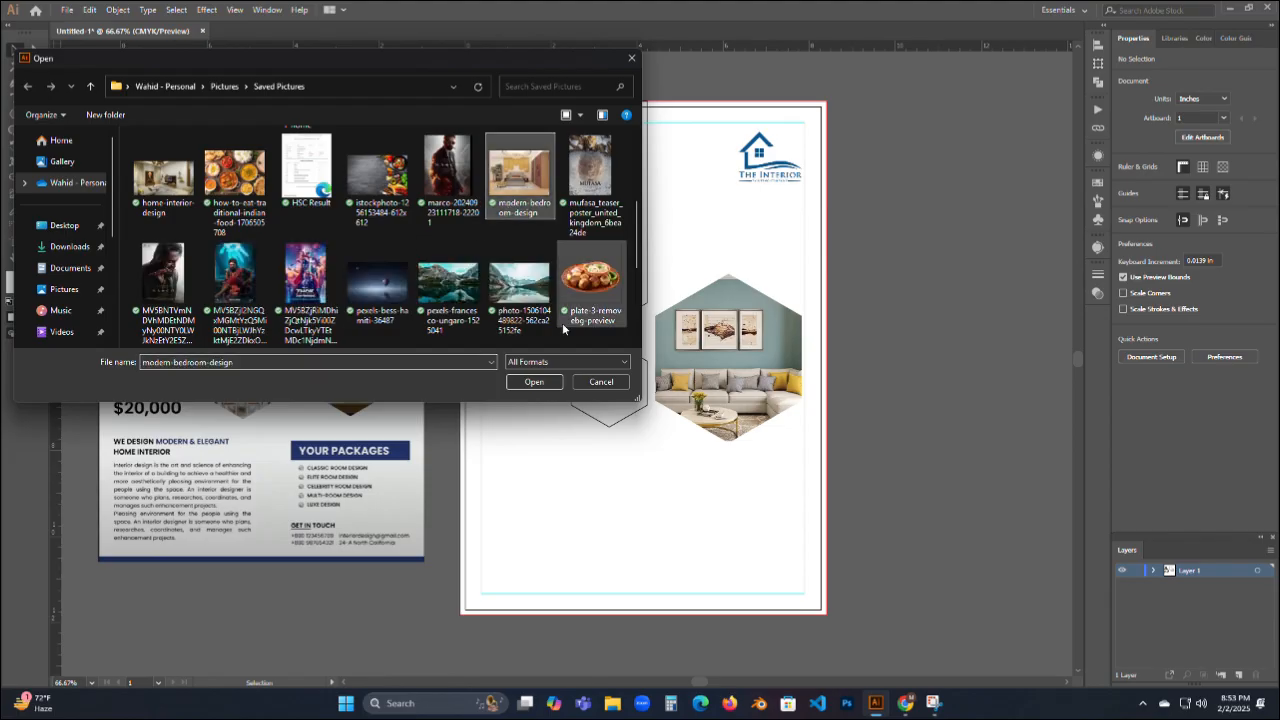
{"action": "left_click_drag", "start_coordinate": [537, 288], "coordinate": [503, 282]}
Scale the bedroom image down to about 7.88 × 5.91 in over the flyer and apply Make Pixel Perfect.
{"action": "scroll", "coordinate": [562, 309], "scroll_direction": "down", "scroll_amount": 4}
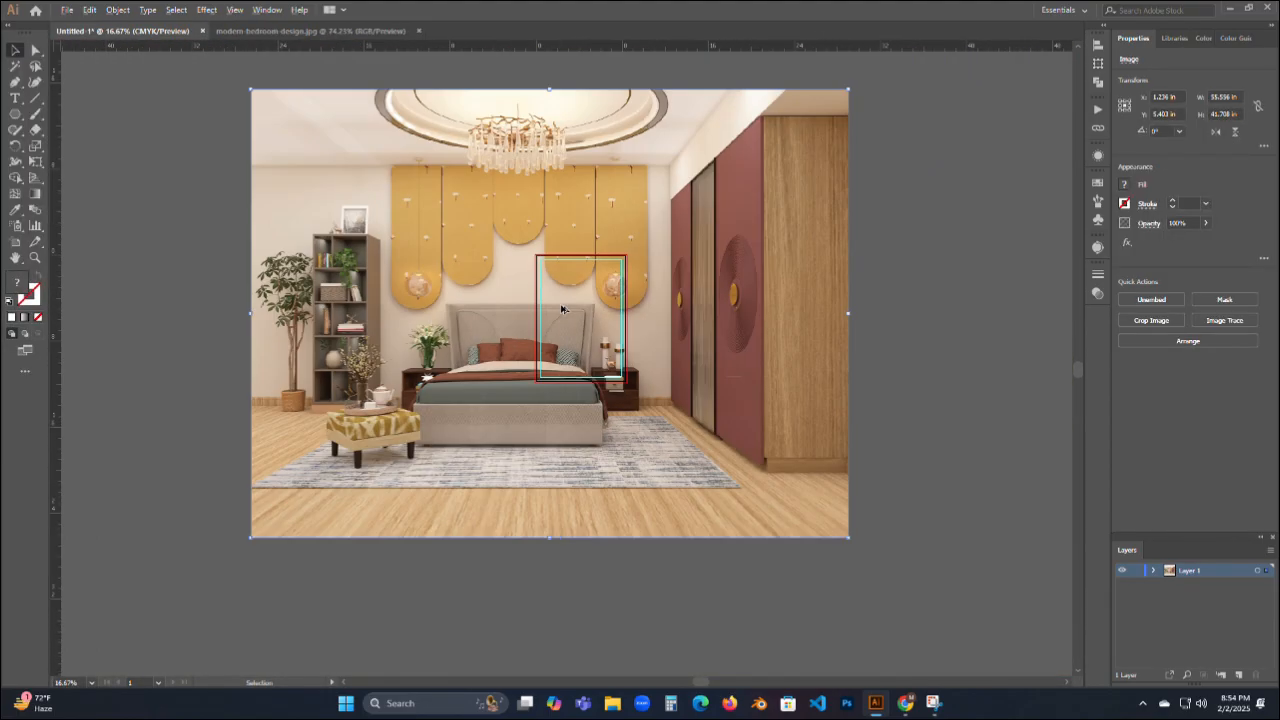
{"action": "left_click_drag", "start_coordinate": [550, 538], "coordinate": [549, 188]}
{"action": "left_click_drag", "start_coordinate": [545, 161], "coordinate": [585, 338]}
{"action": "scroll", "coordinate": [580, 346], "scroll_direction": "up", "scroll_amount": 3}
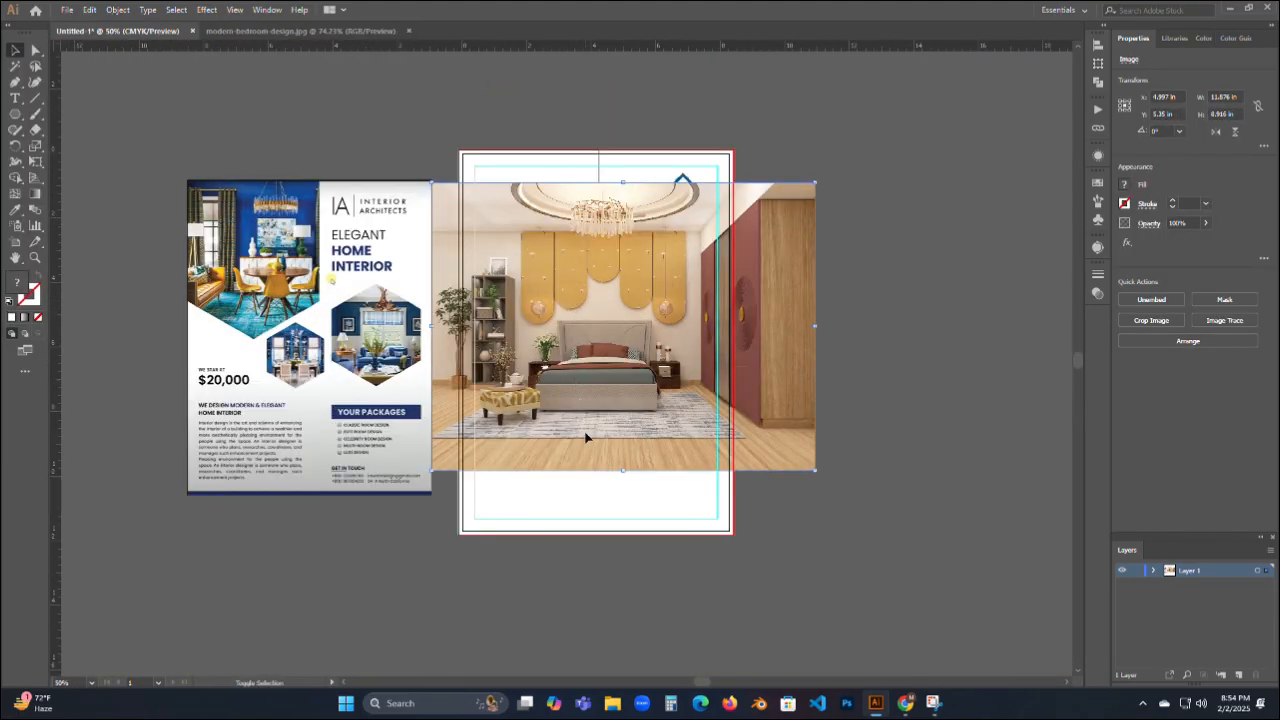
{"action": "left_click_drag", "start_coordinate": [624, 473], "coordinate": [624, 374]}
{"action": "left_click_drag", "start_coordinate": [617, 316], "coordinate": [577, 298]}
{"action": "right_click", "coordinate": [577, 300]}
{"action": "left_click", "coordinate": [610, 347]}
{"action": "left_click", "coordinate": [607, 431]}
{"action": "left_click_drag", "start_coordinate": [519, 327], "coordinate": [579, 382]}
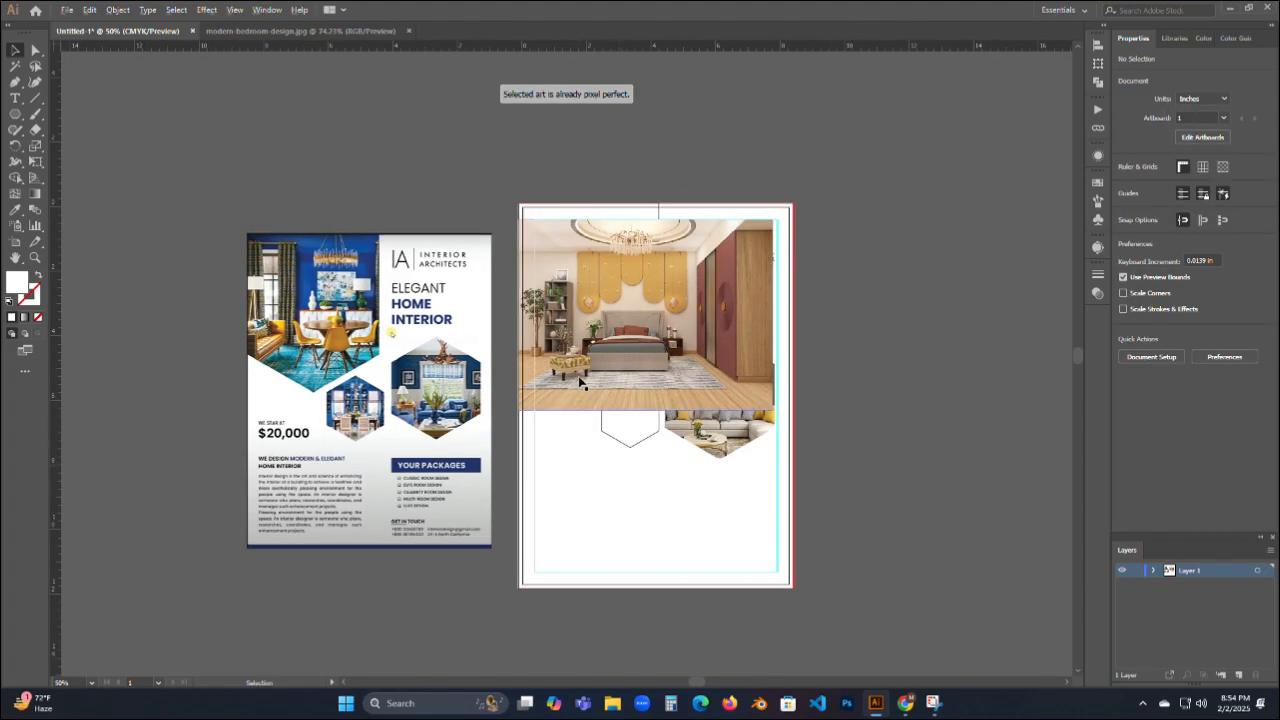
Move the bedroom image over the pointed frame and enlarge it to about 8.17 × 6.13 in, reaching the artboard's upper edge.
{"action": "scroll", "coordinate": [579, 382], "scroll_direction": "up", "scroll_amount": 2}
{"action": "left_click_drag", "start_coordinate": [672, 394], "coordinate": [630, 363]}
{"action": "scroll", "coordinate": [627, 350], "scroll_direction": "down", "scroll_amount": 2}
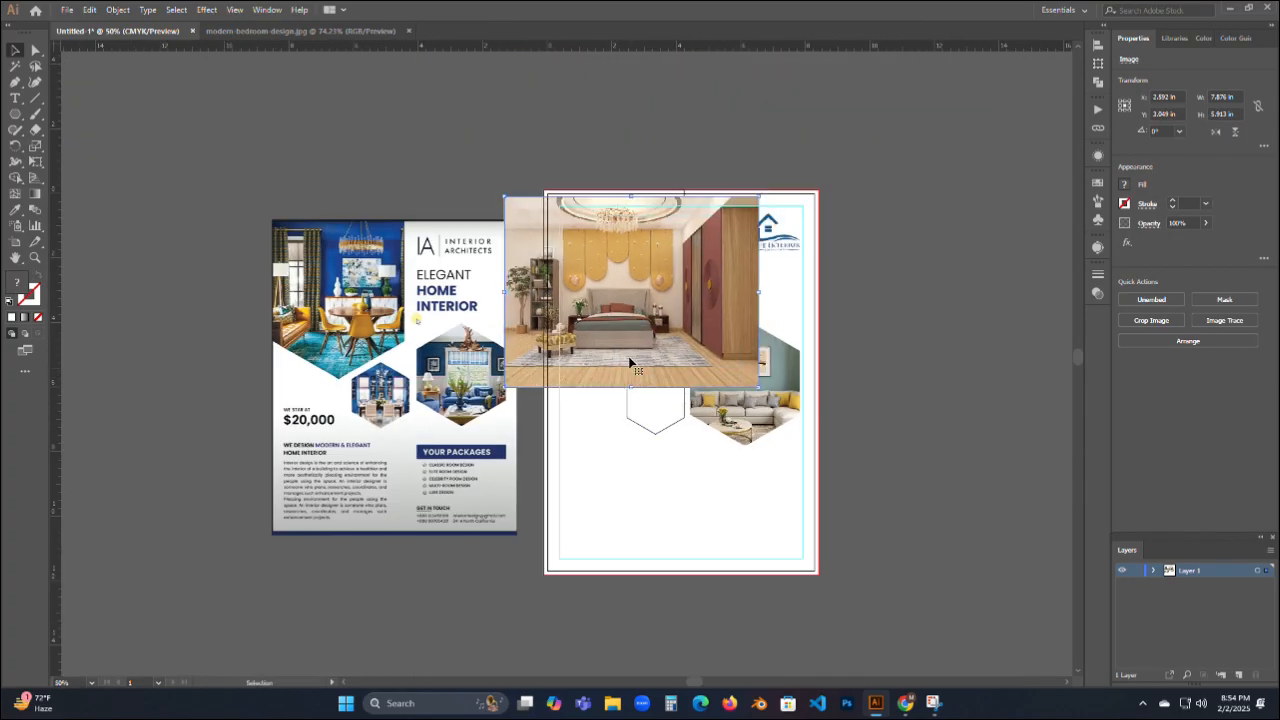
{"action": "left_click_drag", "start_coordinate": [629, 195], "coordinate": [629, 189]}
{"action": "left_click", "coordinate": [957, 357]}
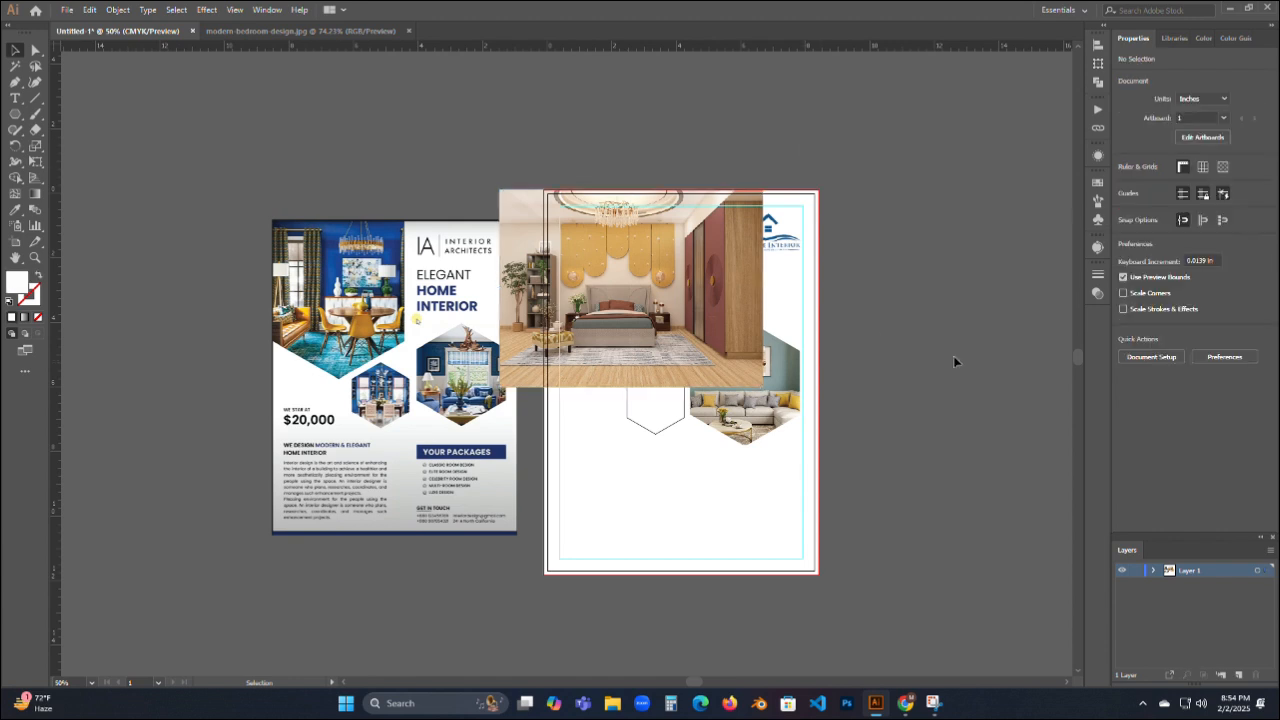
Send the bedroom image behind the pointed frame and clip it to that frame with a clipping mask.
{"action": "right_click", "coordinate": [686, 356]}
{"action": "mouse_move", "coordinate": [780, 469]}
{"action": "left_click", "coordinate": [916, 514]}
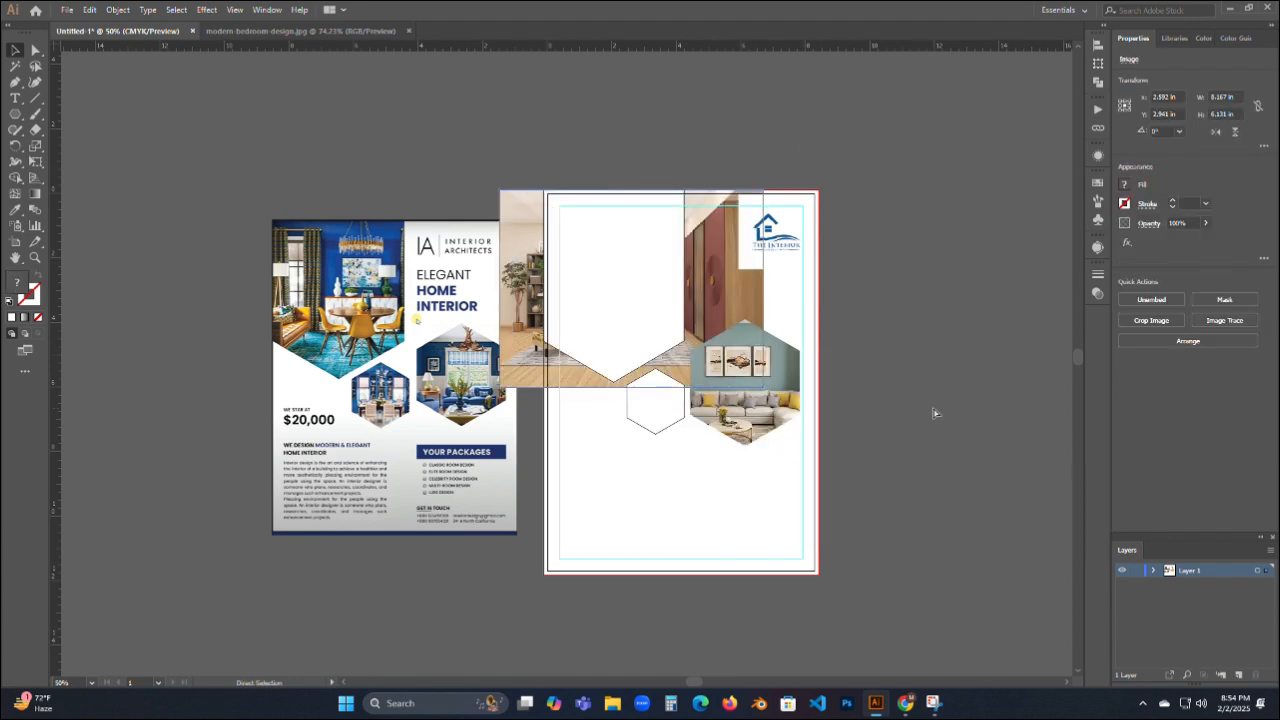
{"action": "left_click", "coordinate": [935, 413]}
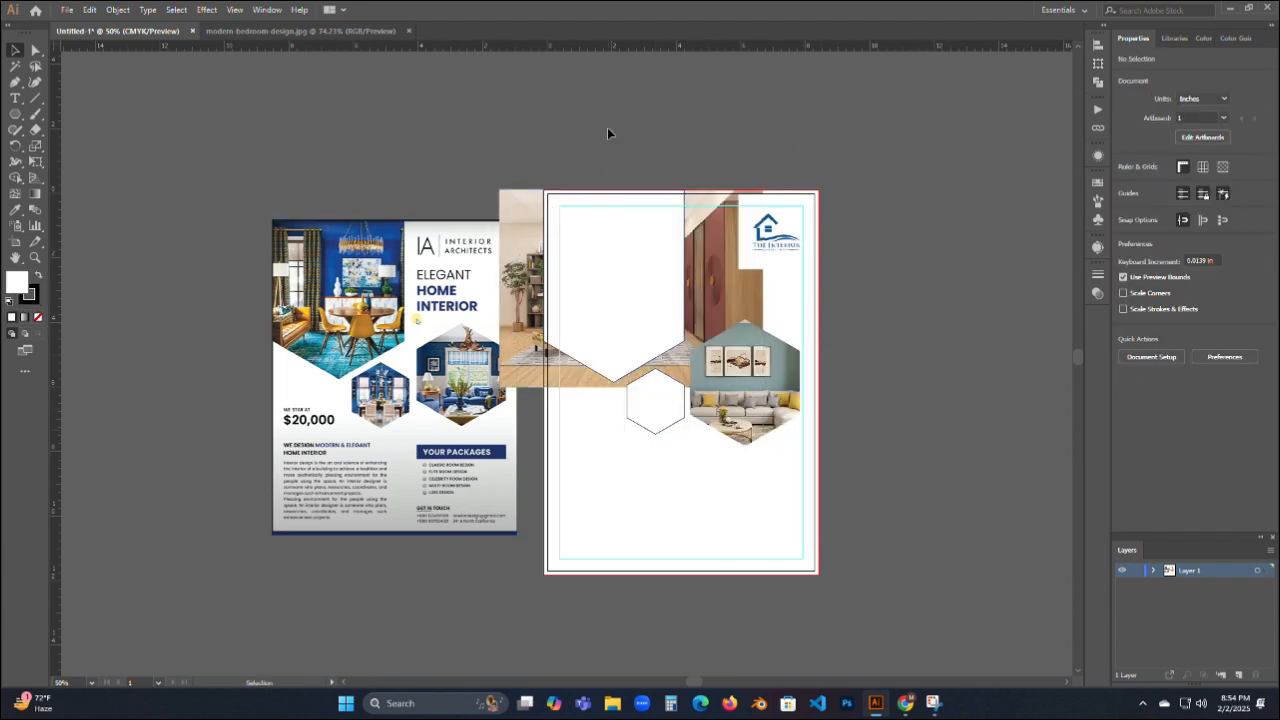
{"action": "left_click_drag", "start_coordinate": [577, 131], "coordinate": [681, 269]}
{"action": "right_click", "coordinate": [674, 257]}
{"action": "left_click", "coordinate": [734, 359]}
{"action": "left_click", "coordinate": [974, 317]}
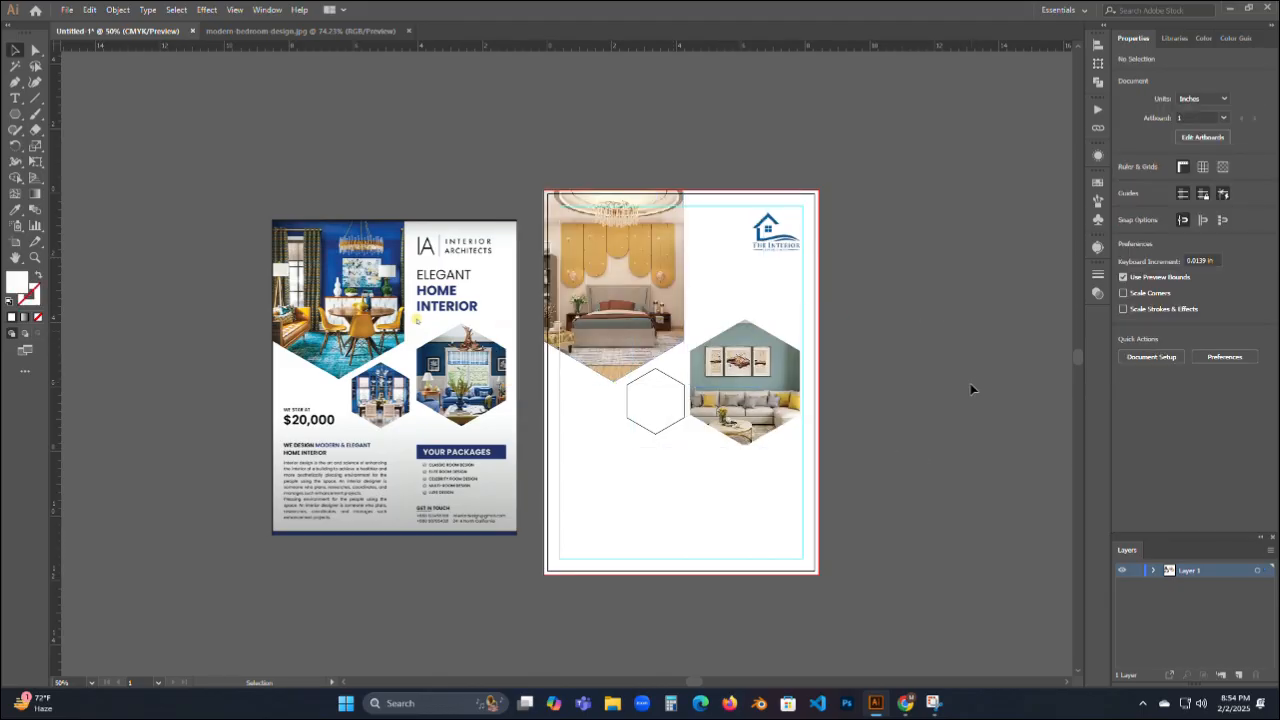
Close the modern-bedroom-design file, open home-interior-design from the Saved Pictures folder and copy its image into the flyer document.
{"action": "left_click", "coordinate": [663, 406]}
{"action": "left_click", "coordinate": [408, 31]}
{"action": "left_click", "coordinate": [66, 9]}
{"action": "left_click", "coordinate": [97, 57]}
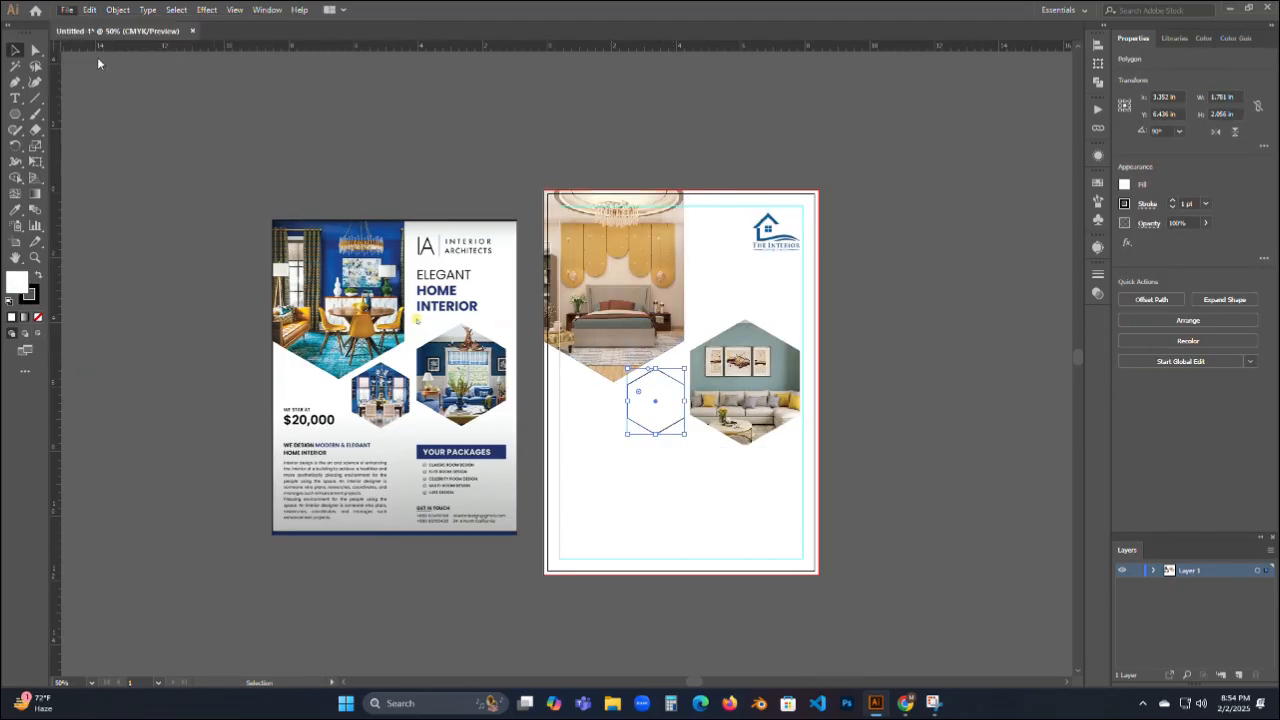
{"action": "scroll", "coordinate": [439, 262], "scroll_direction": "up", "scroll_amount": 1}
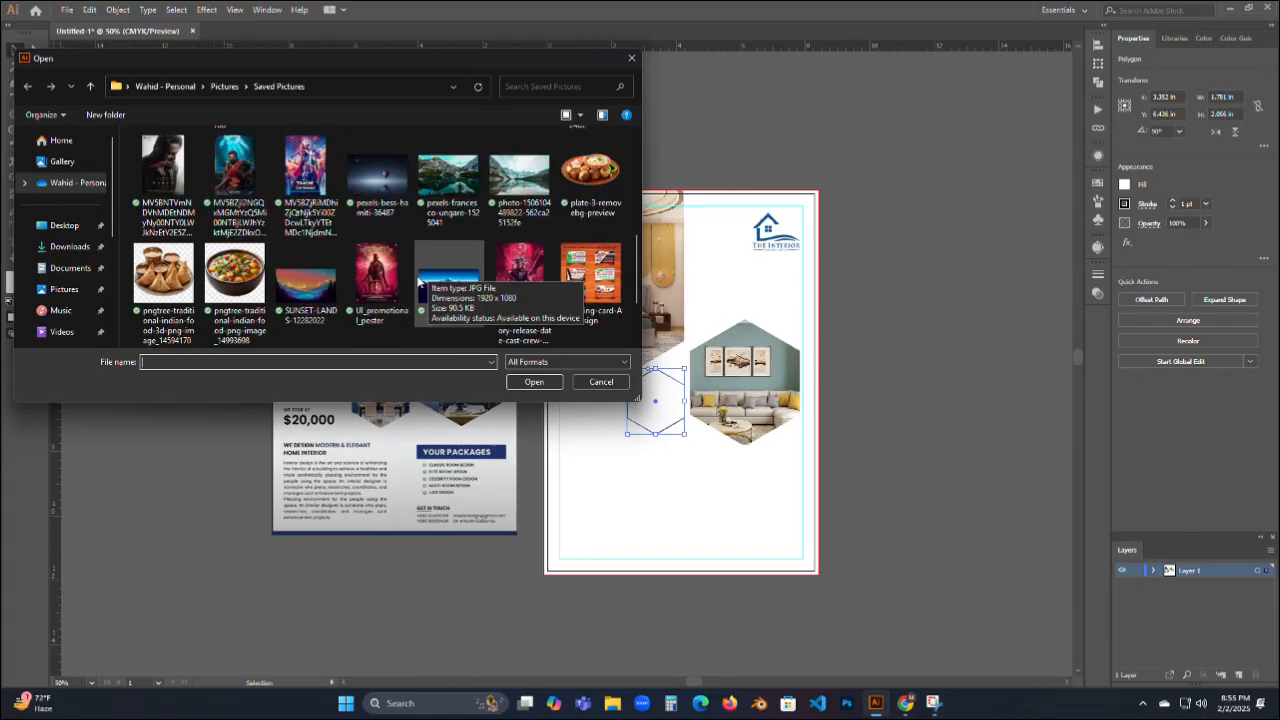
{"action": "double_click", "coordinate": [162, 170]}
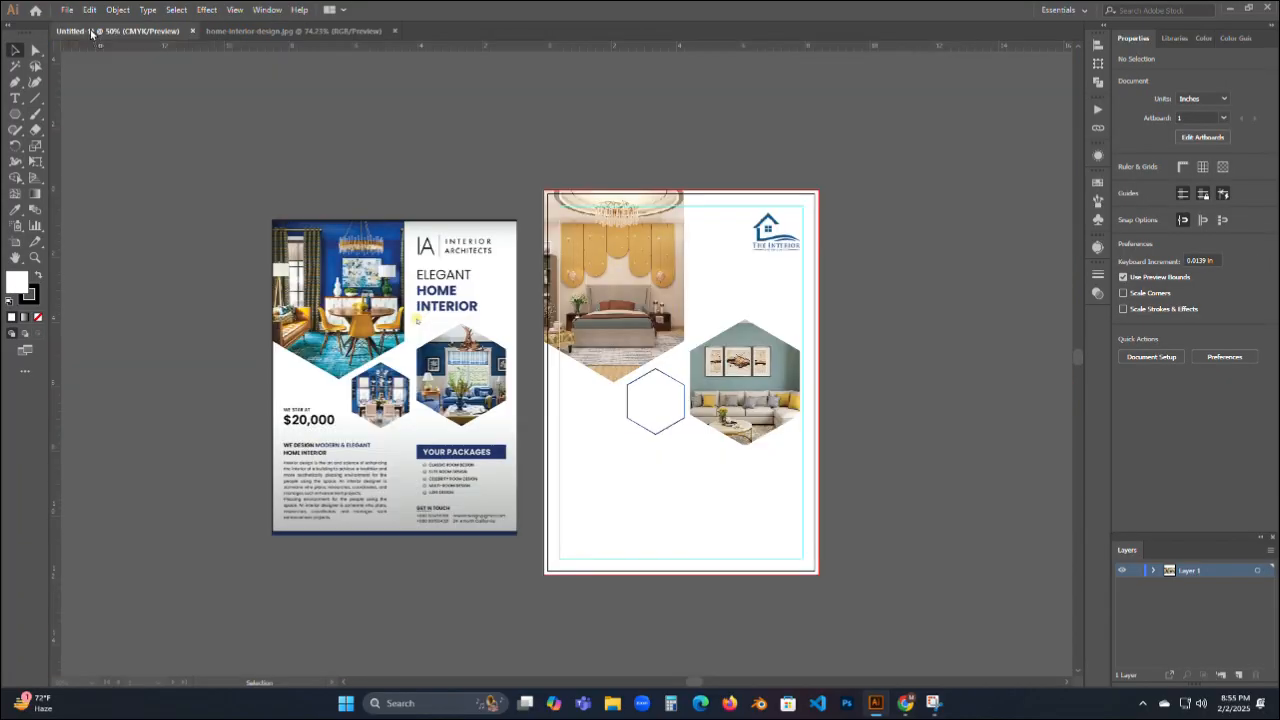
{"action": "key", "text": "ctrl+v"}
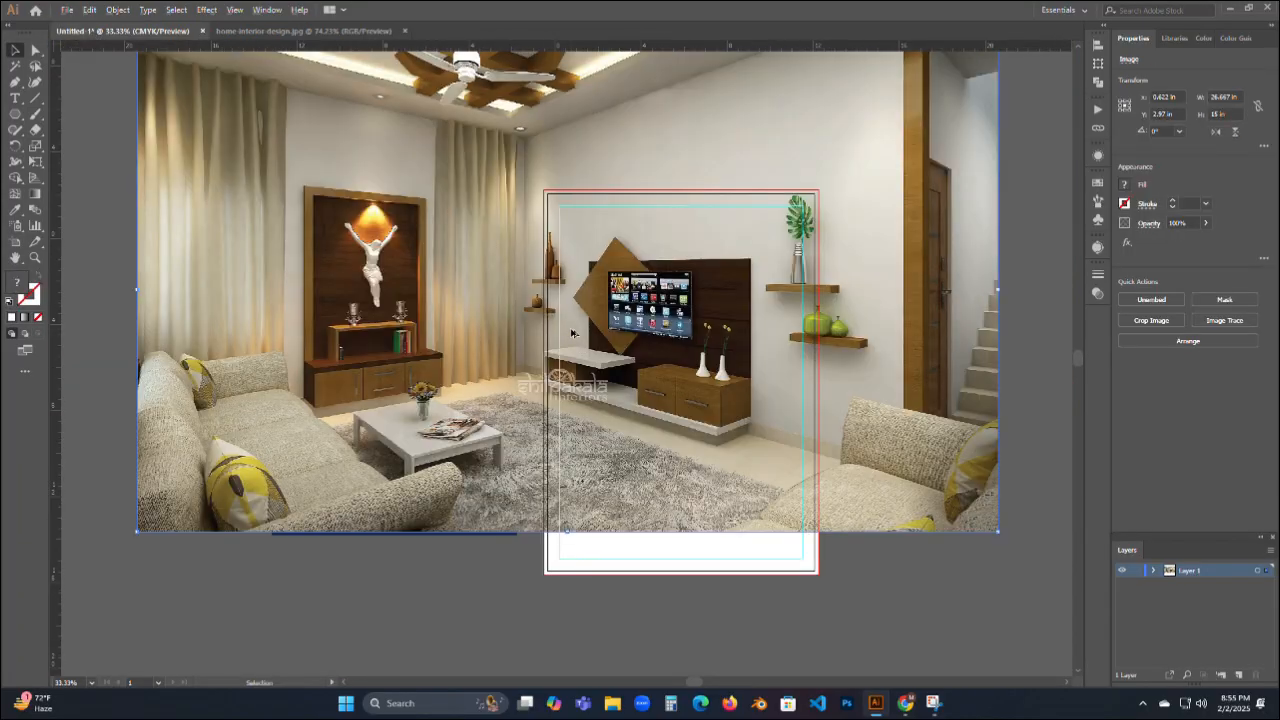
Scale the pasted living-room image down to about 3.78 × 2.13 in and position it over the small empty hexagon.
{"action": "left_click_drag", "start_coordinate": [567, 447], "coordinate": [567, 228]}
{"action": "left_click_drag", "start_coordinate": [558, 196], "coordinate": [637, 390]}
{"action": "scroll", "coordinate": [619, 389], "scroll_direction": "up", "scroll_amount": 2}
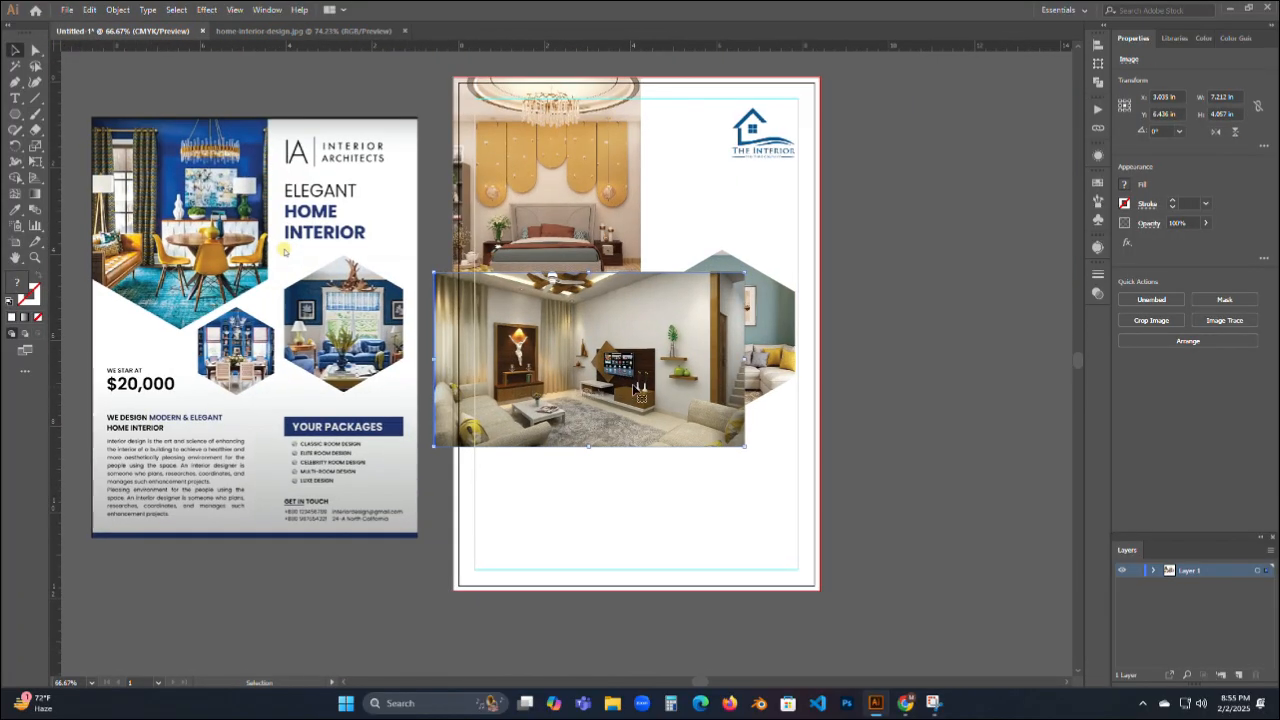
{"action": "left_click_drag", "start_coordinate": [590, 446], "coordinate": [591, 390]}
{"action": "mouse_move", "coordinate": [597, 338]}
{"action": "left_mouse_down"}
{"action": "mouse_move", "coordinate": [605, 379]}
{"action": "mouse_move", "coordinate": [603, 362]}
{"action": "left_mouse_up"}
{"action": "left_click", "coordinate": [640, 420]}
{"action": "left_click", "coordinate": [622, 397]}
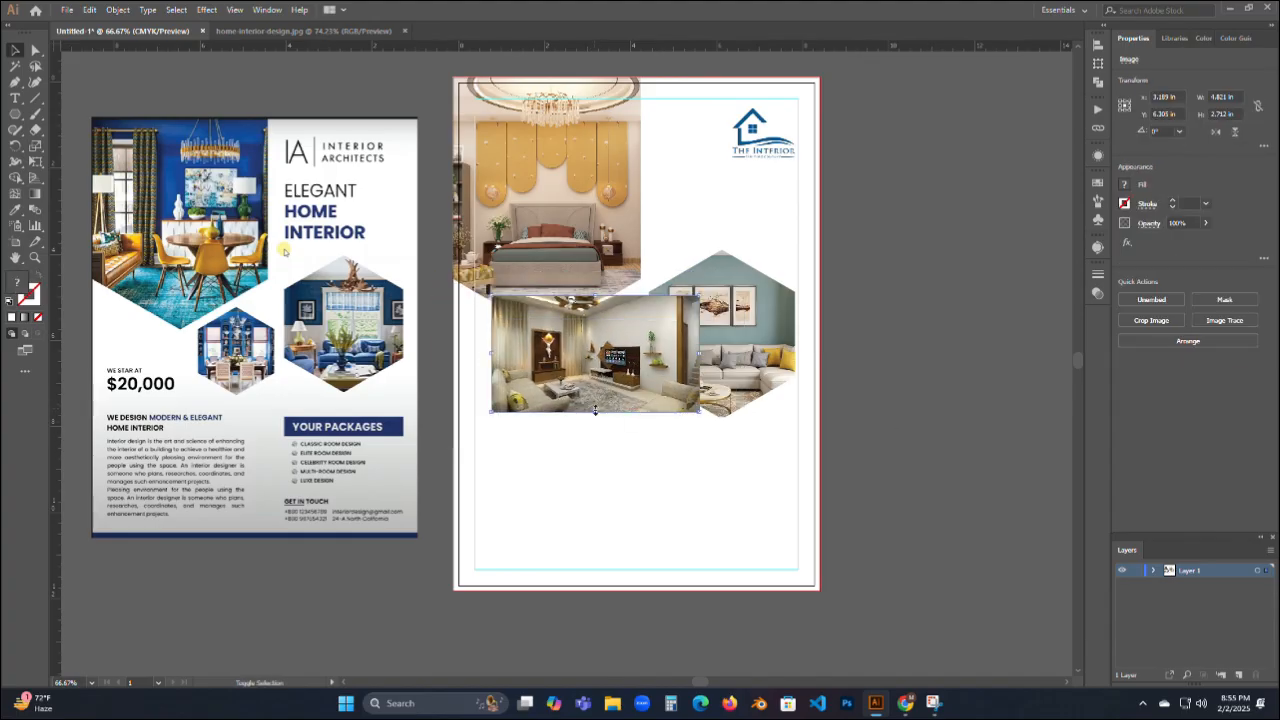
{"action": "left_click_drag", "start_coordinate": [597, 412], "coordinate": [597, 381]}
{"action": "left_click_drag", "start_coordinate": [620, 356], "coordinate": [620, 386]}
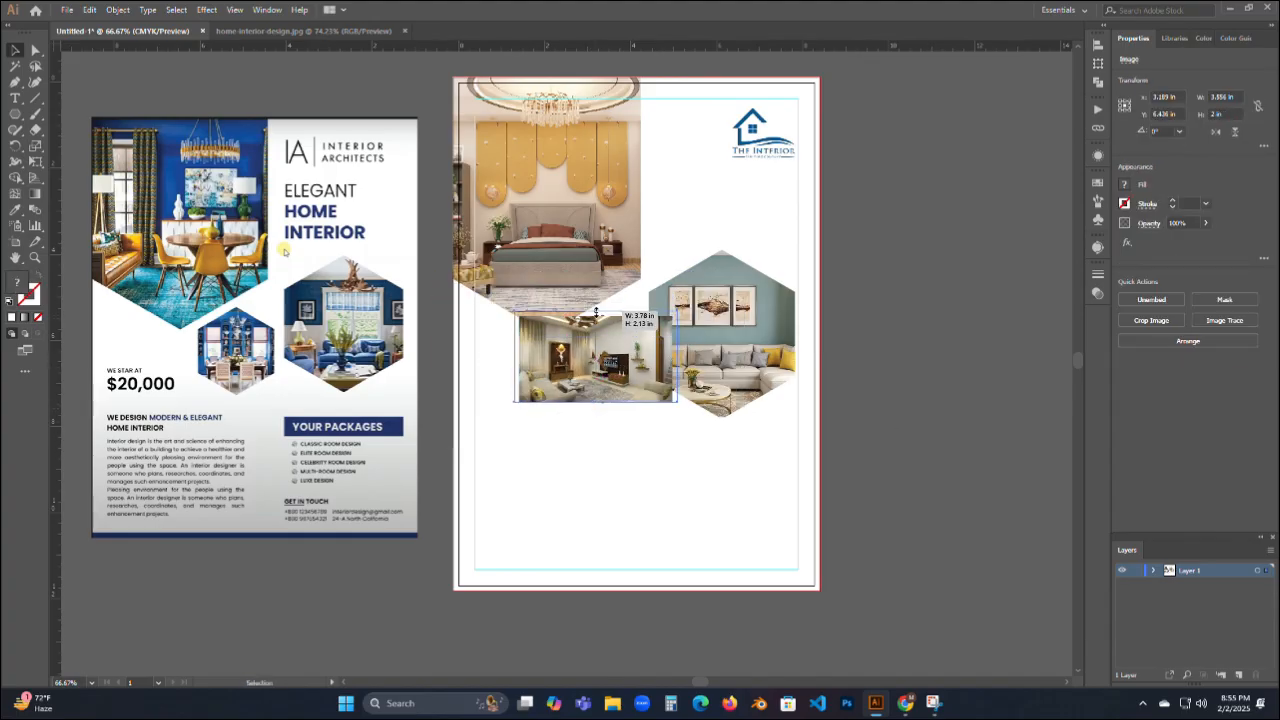
Apply Make Pixel Perfect to the living-room image and arrange it directly behind the small hexagon.
{"action": "key", "text": "ctrl+plus"}
{"action": "key", "text": "ctrl+plus"}
{"action": "key", "text": "ctrl+plus"}
{"action": "right_click", "coordinate": [550, 360]}
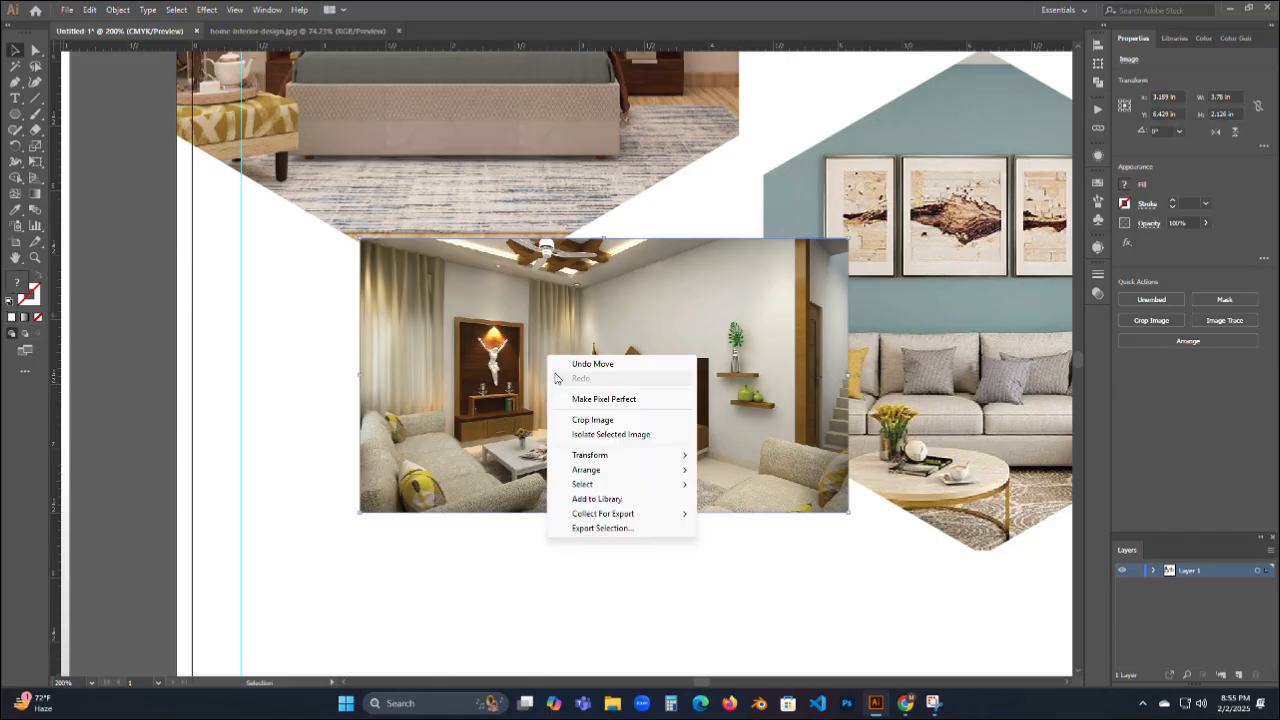
{"action": "left_click", "coordinate": [592, 399]}
{"action": "right_click", "coordinate": [598, 393]}
{"action": "mouse_move", "coordinate": [691, 508]}
{"action": "left_click", "coordinate": [838, 550]}
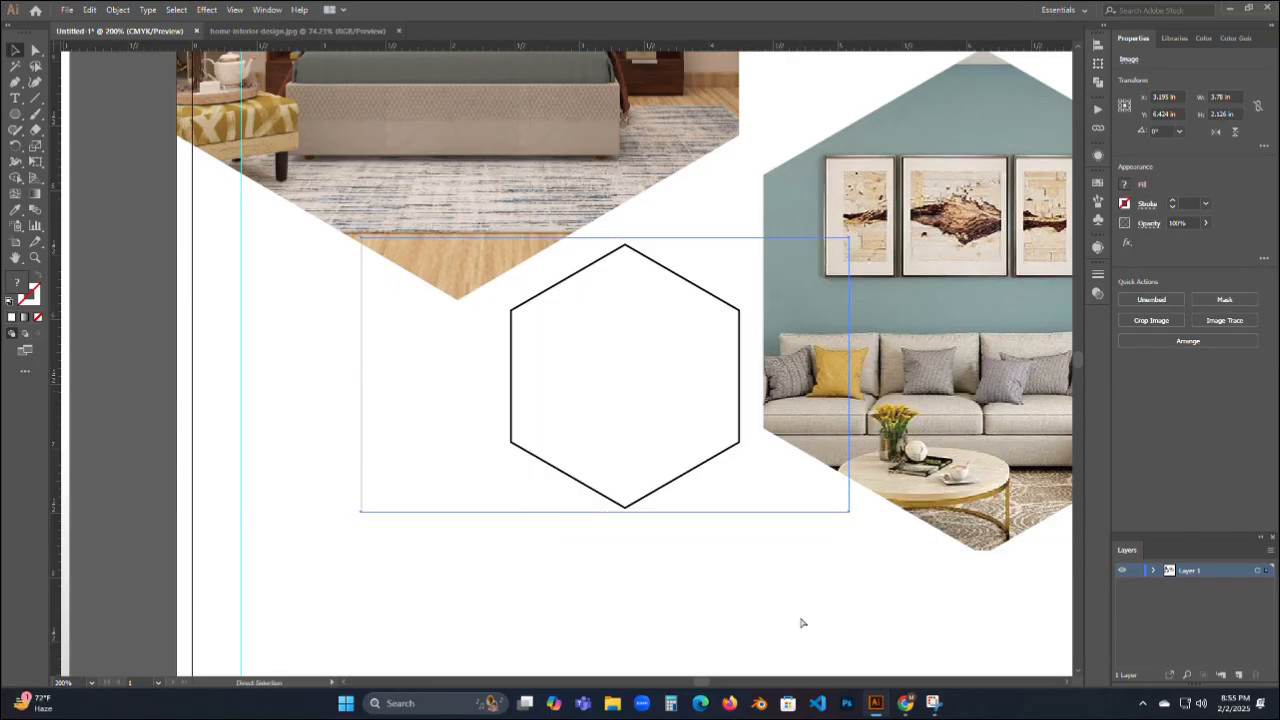
{"action": "key", "text": "ctrl+bracketright"}
{"action": "key", "text": "ctrl+bracketright"}
{"action": "key", "text": "ctrl+bracketright"}
{"action": "key", "text": "ctrl+bracketleft"}
Clip the living-room image to the small hexagon with a clipping mask.
{"action": "left_click_drag", "start_coordinate": [801, 625], "coordinate": [562, 437]}
{"action": "right_click", "coordinate": [560, 435]}
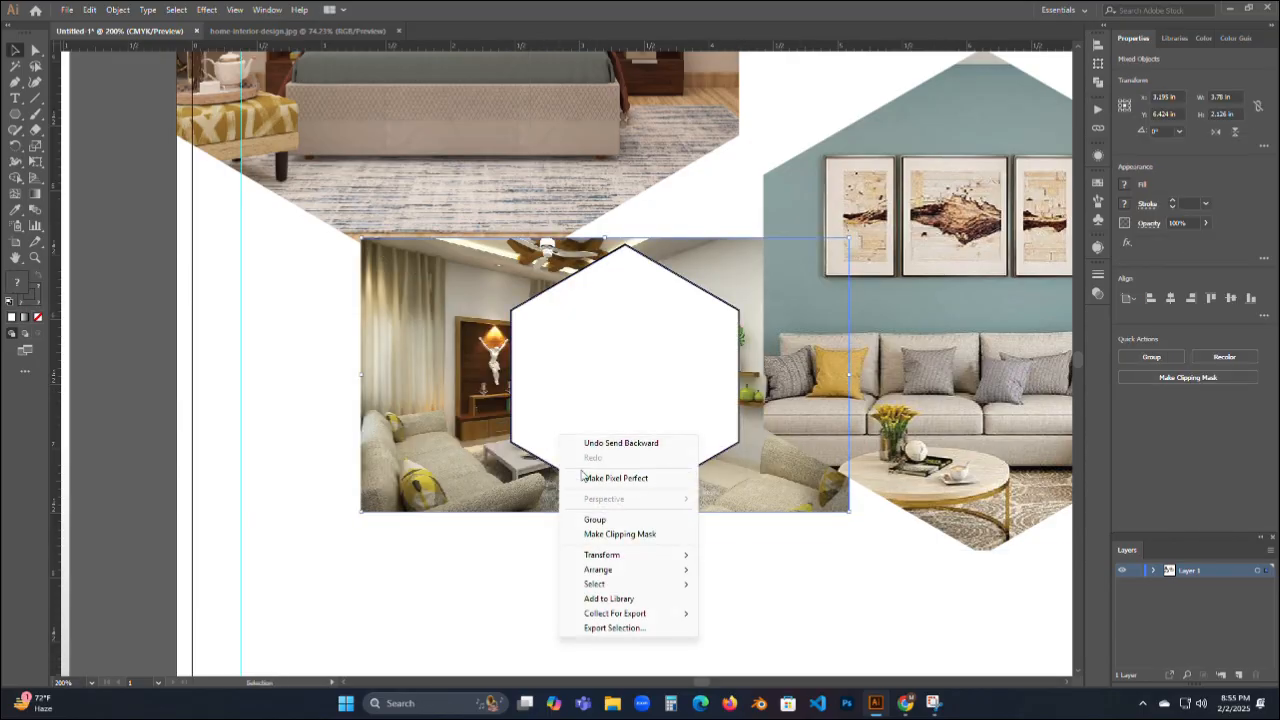
{"action": "left_click", "coordinate": [620, 534]}
{"action": "left_click", "coordinate": [677, 571]}
{"action": "scroll", "coordinate": [660, 469], "scroll_direction": "down", "scroll_amount": 4}
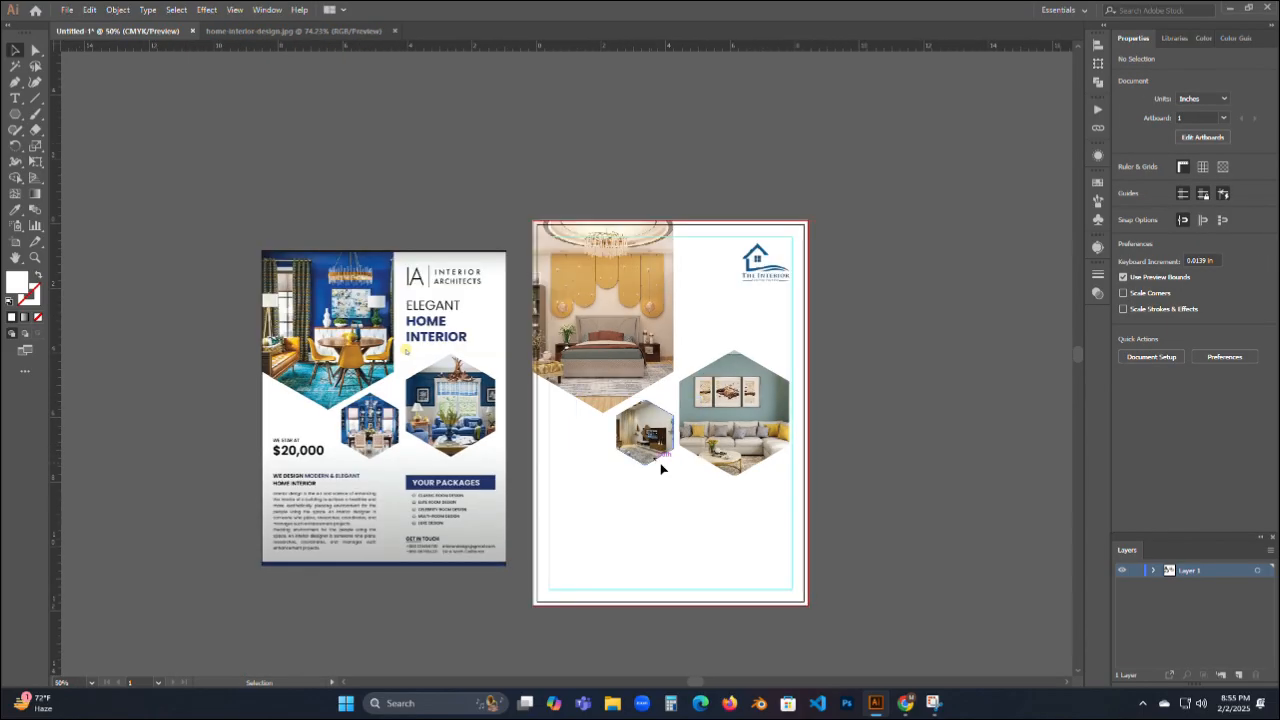
{"action": "left_click_drag", "start_coordinate": [691, 538], "coordinate": [703, 502]}
{"action": "scroll", "coordinate": [689, 417], "scroll_direction": "up", "scroll_amount": 1}
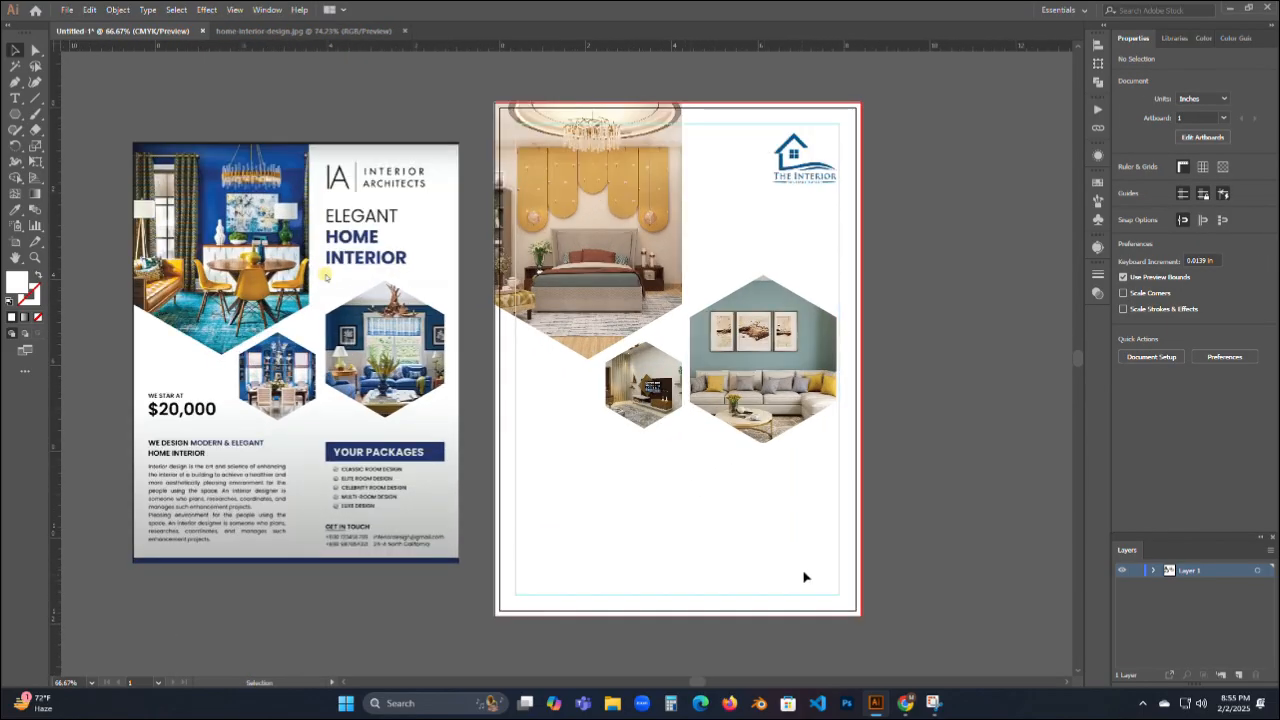
Draw a full-width bar about 8.52 × 0.25 in along the artboard's lower edge and fill it with gold sampled from the bedroom photo.
{"action": "left_click", "coordinate": [16, 115]}
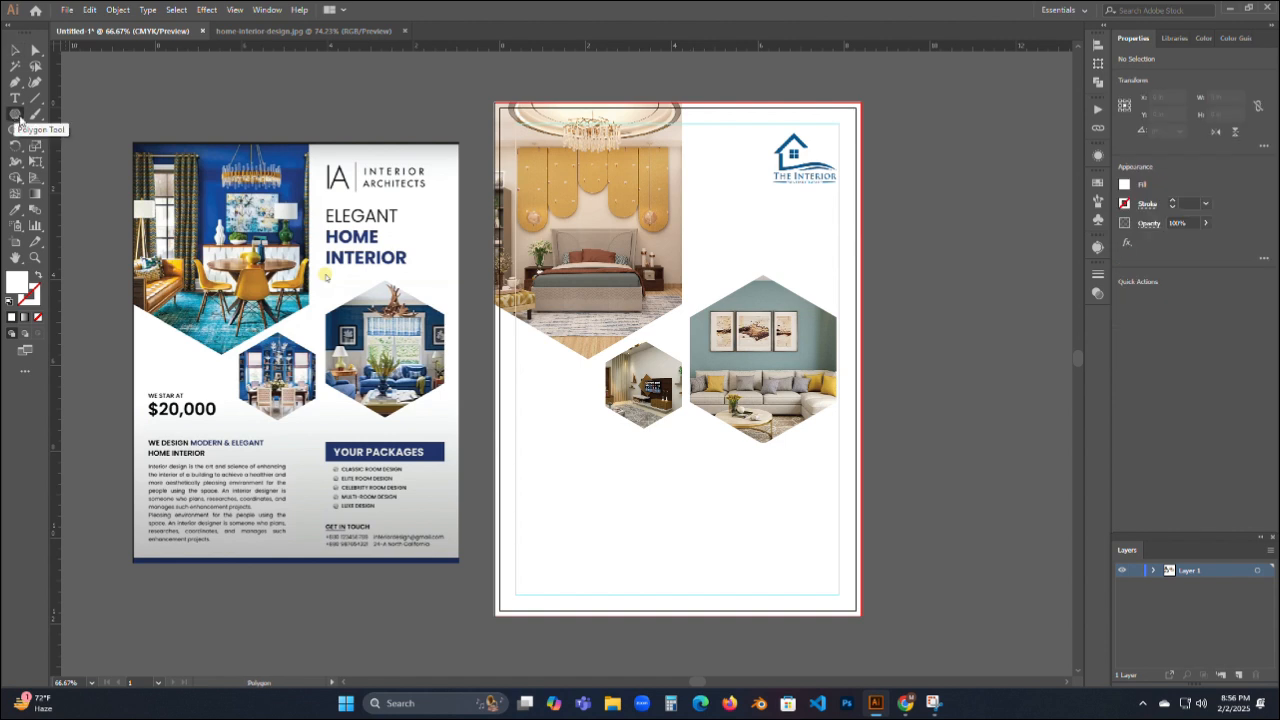
{"action": "left_click_drag", "start_coordinate": [497, 602], "coordinate": [861, 612]}
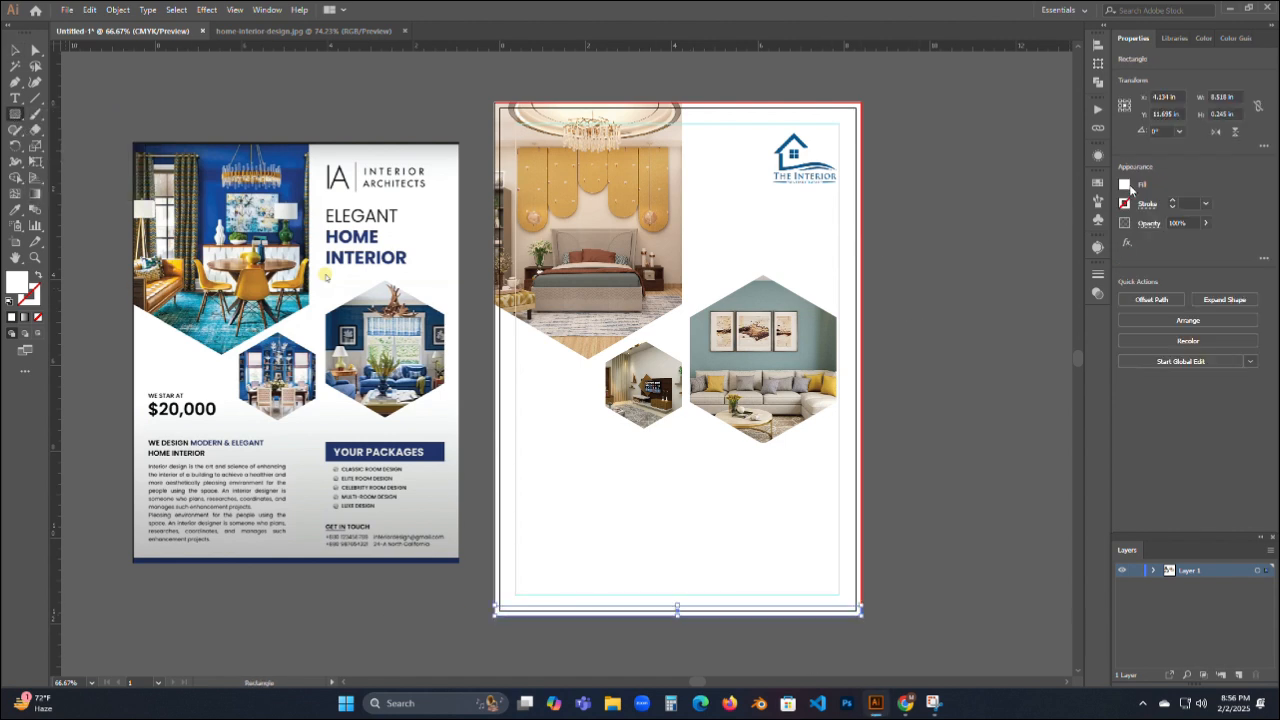
{"action": "left_click", "coordinate": [1129, 187]}
{"action": "left_click", "coordinate": [1067, 208]}
{"action": "left_click", "coordinate": [1131, 192]}
{"action": "left_click", "coordinate": [15, 210]}
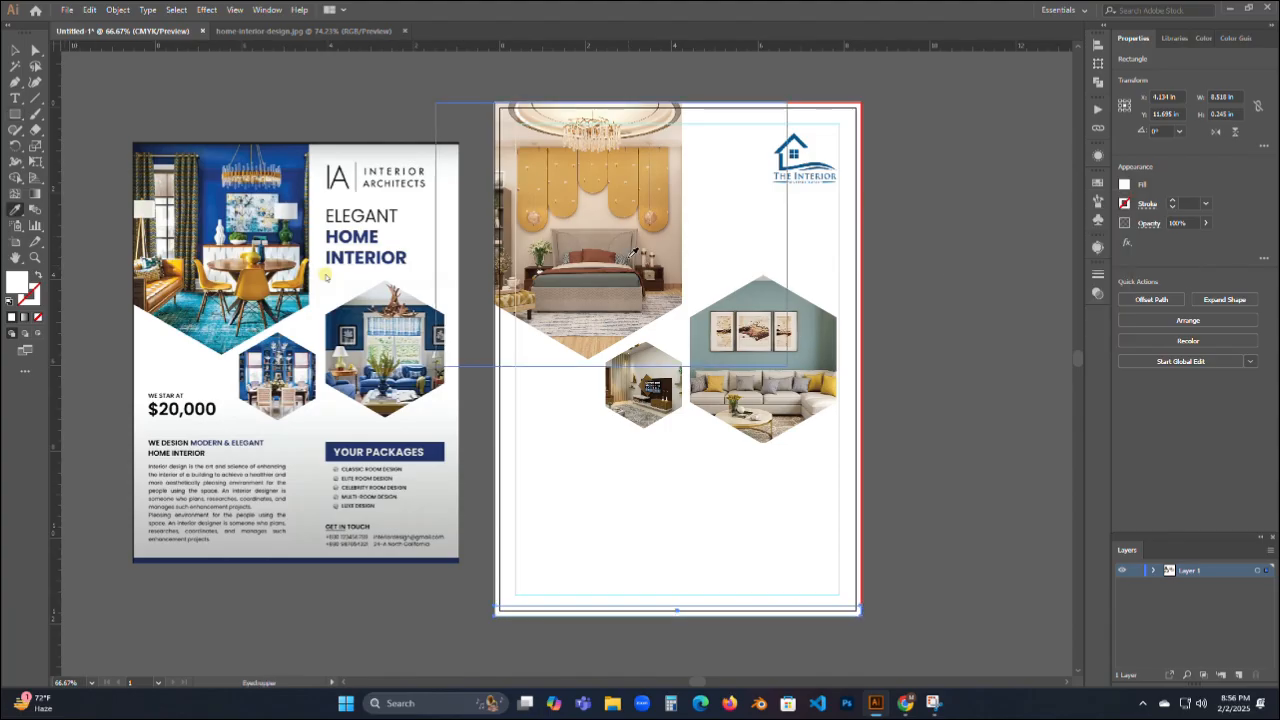
{"action": "left_click", "coordinate": [603, 208]}
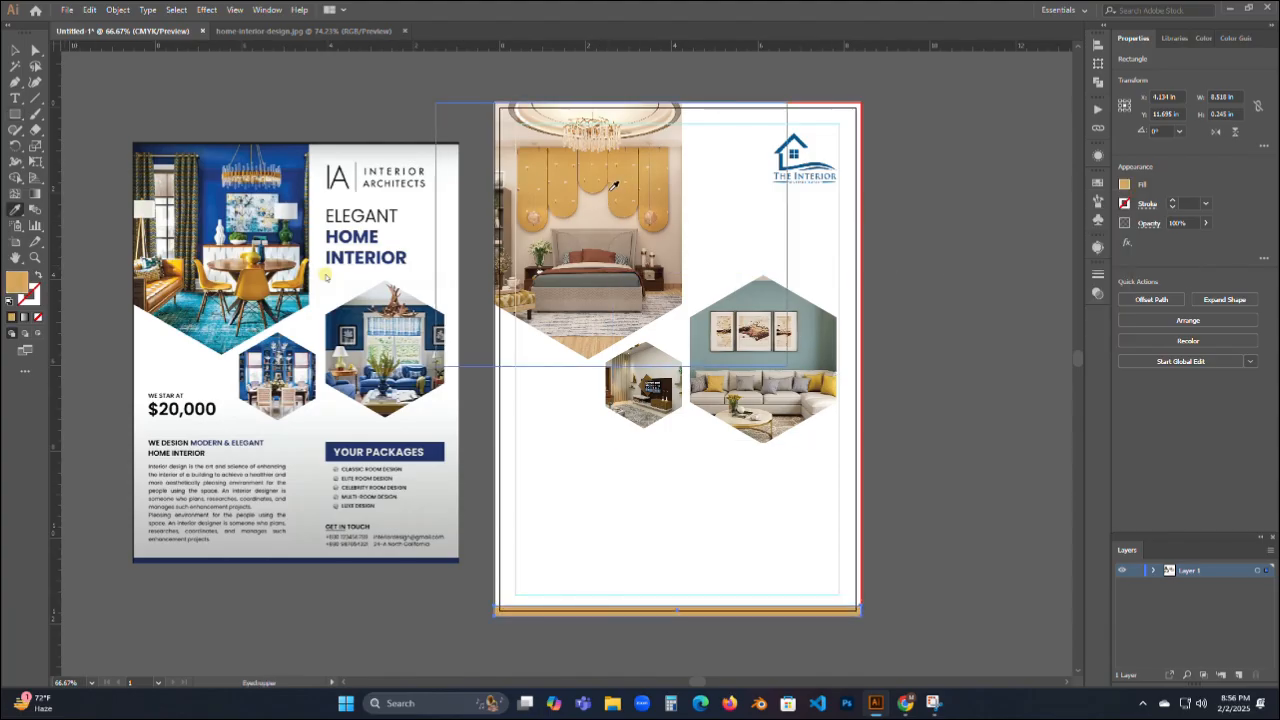
{"action": "left_click", "coordinate": [15, 50]}
{"action": "left_click", "coordinate": [146, 79]}
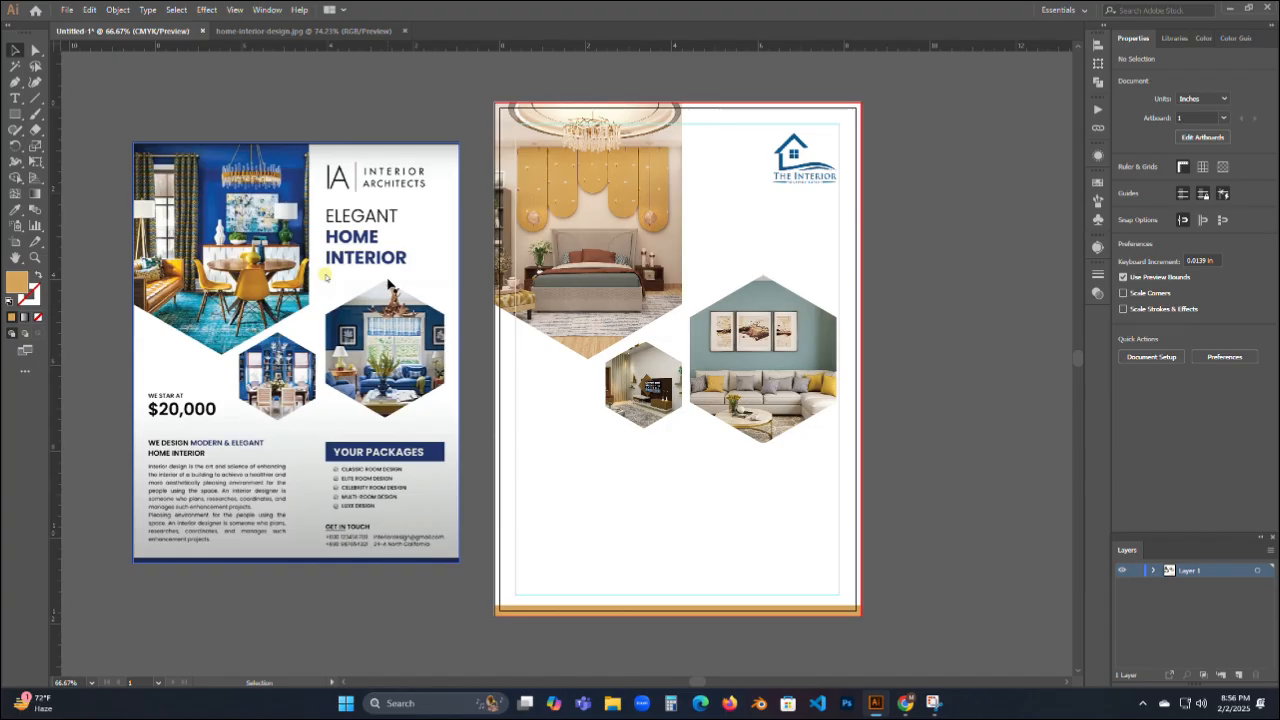
Add the heading text "elegant home interior" on three lines below the bedroom photo and enlarge it to about 52.48 pt.
{"action": "key", "text": "t"}
{"action": "left_click", "coordinate": [535, 424]}
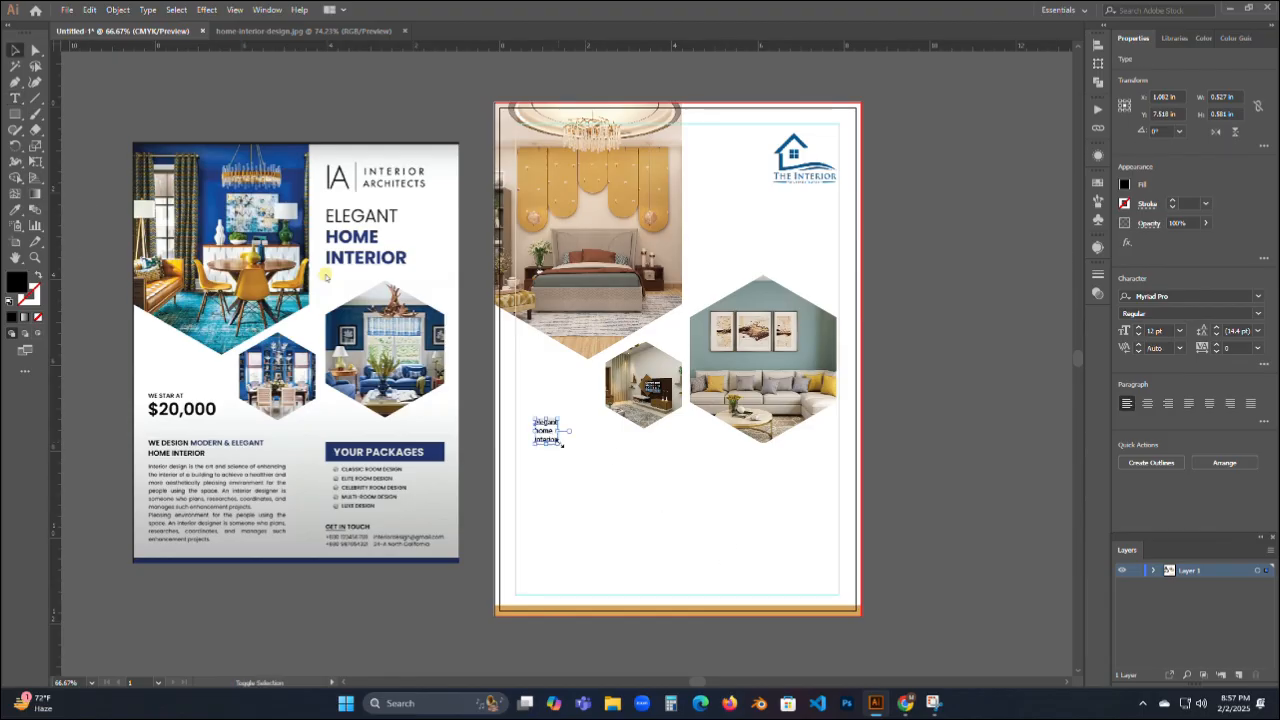
{"action": "left_click_drag", "start_coordinate": [560, 444], "coordinate": [636, 529]}
Set the heading text to All Caps.
{"action": "left_click", "coordinate": [1098, 46]}
{"action": "left_click", "coordinate": [1098, 64]}
{"action": "left_click", "coordinate": [1098, 83]}
{"action": "left_click", "coordinate": [1098, 111]}
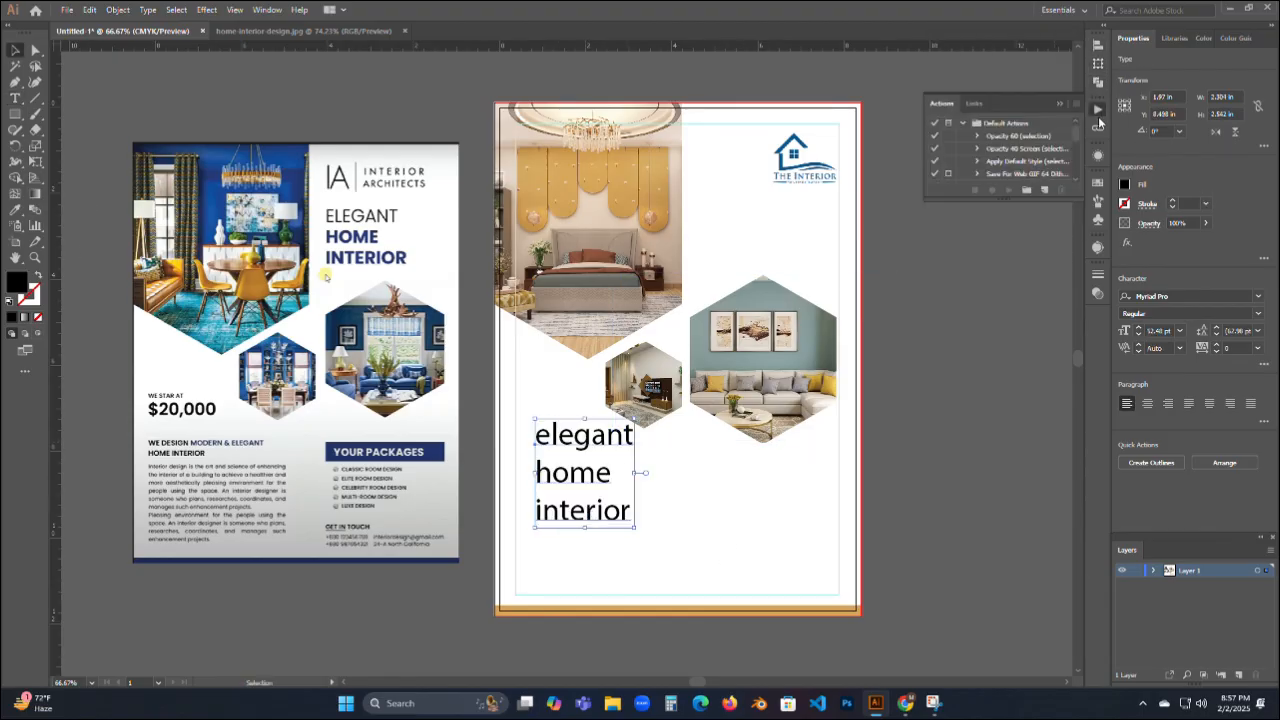
{"action": "left_click", "coordinate": [1098, 155]}
{"action": "left_click", "coordinate": [1264, 364]}
{"action": "left_click", "coordinate": [1131, 502]}
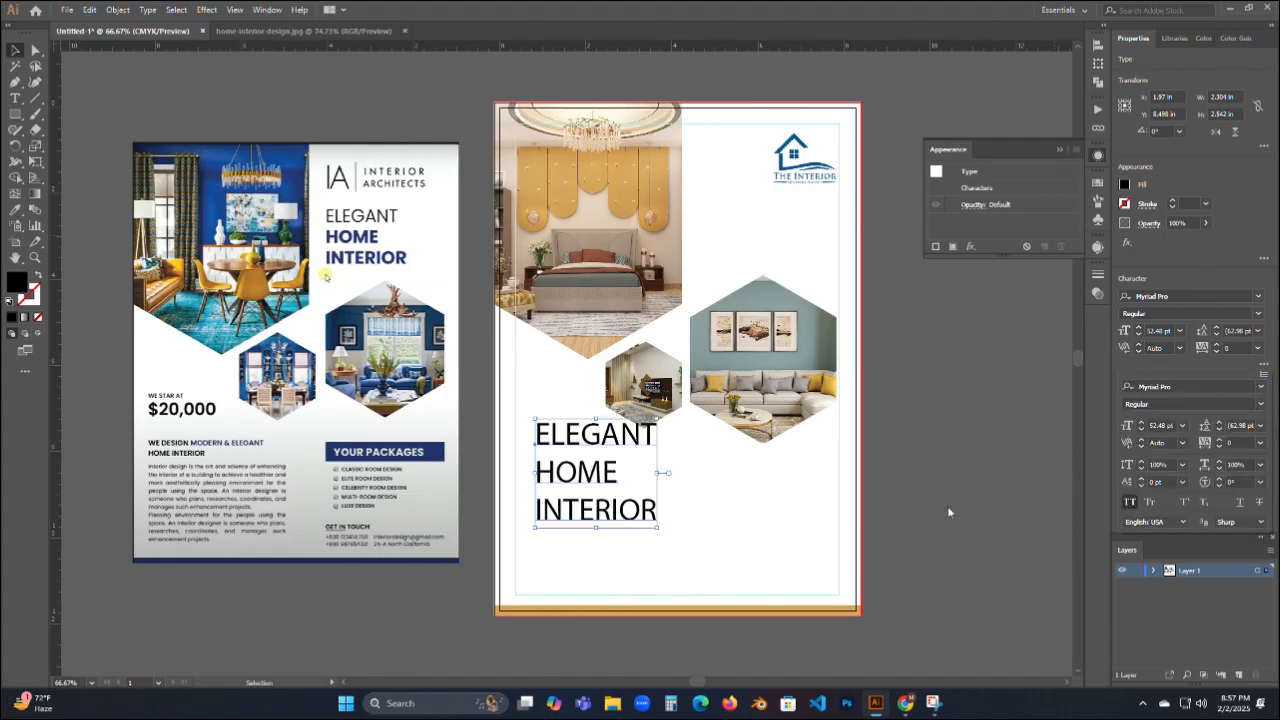
{"action": "left_click", "coordinate": [974, 446]}
Shift the heading slightly away from the photos and set its font to Bahnschrift SemiBold.
{"action": "left_click_drag", "start_coordinate": [576, 472], "coordinate": [587, 495]}
{"action": "left_click", "coordinate": [1258, 296]}
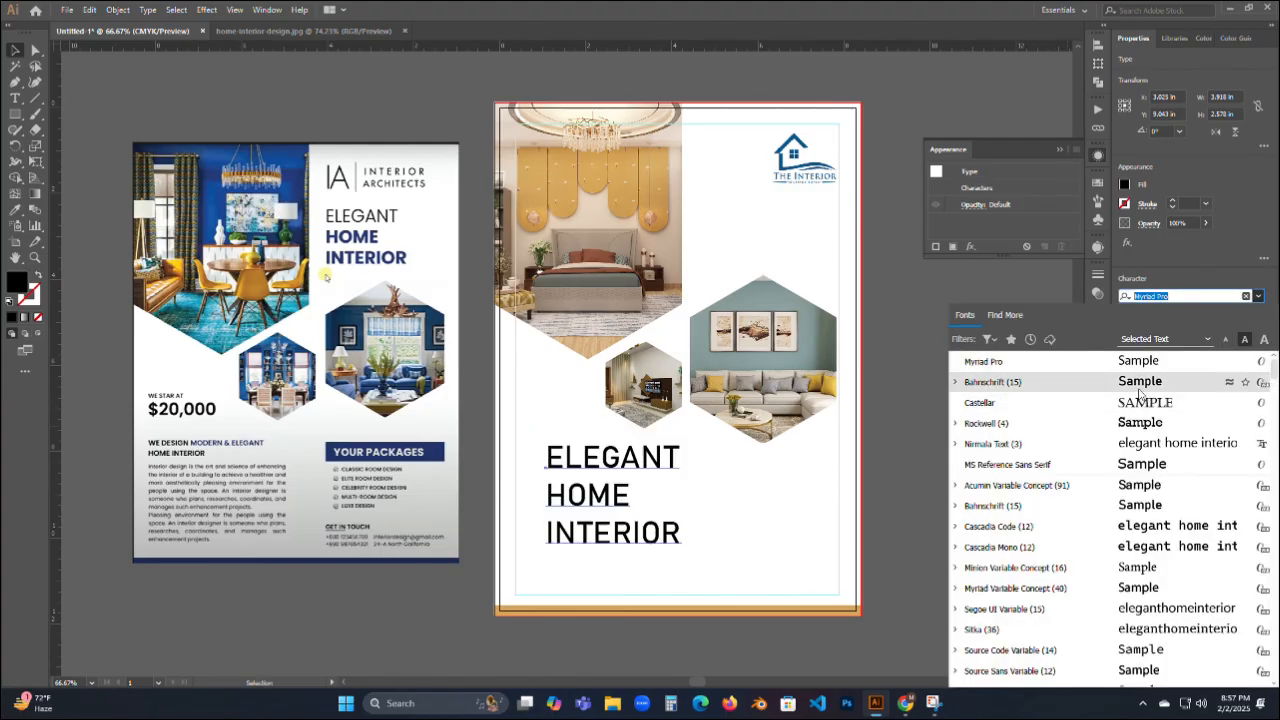
{"action": "left_click", "coordinate": [1139, 391]}
{"action": "left_click", "coordinate": [1240, 313]}
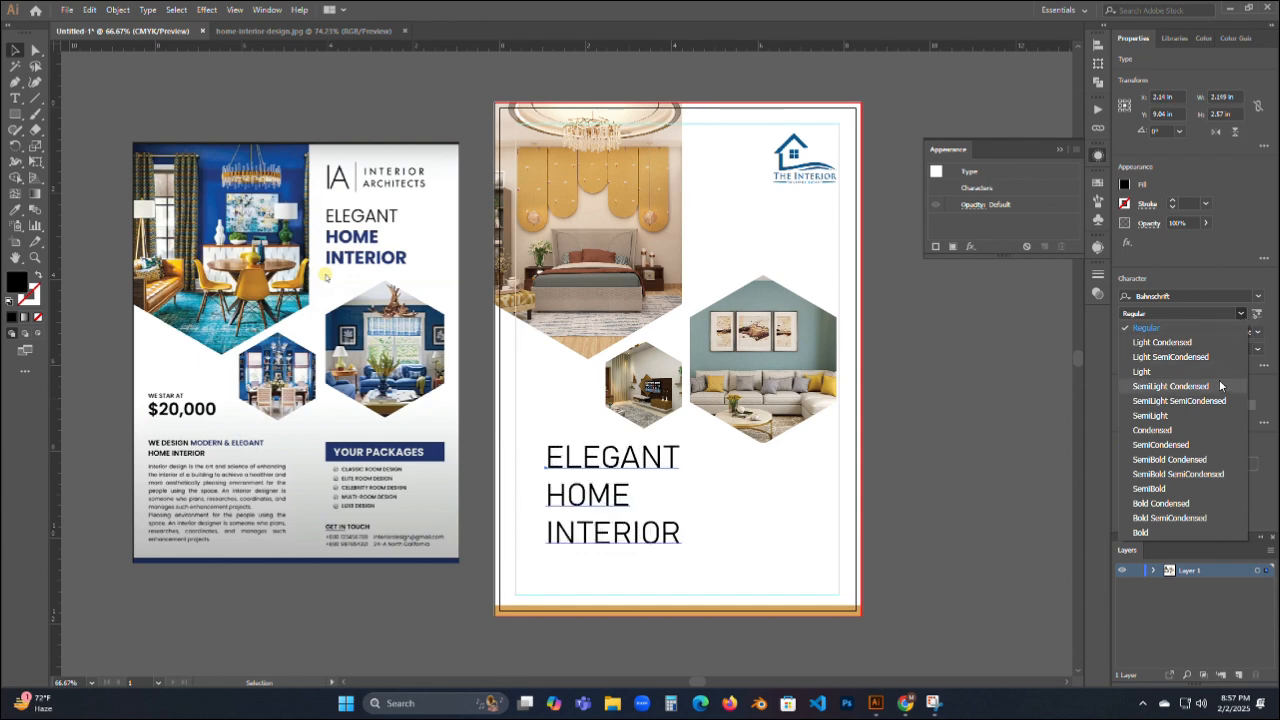
{"action": "left_click", "coordinate": [1212, 491]}
{"action": "left_click", "coordinate": [729, 502]}
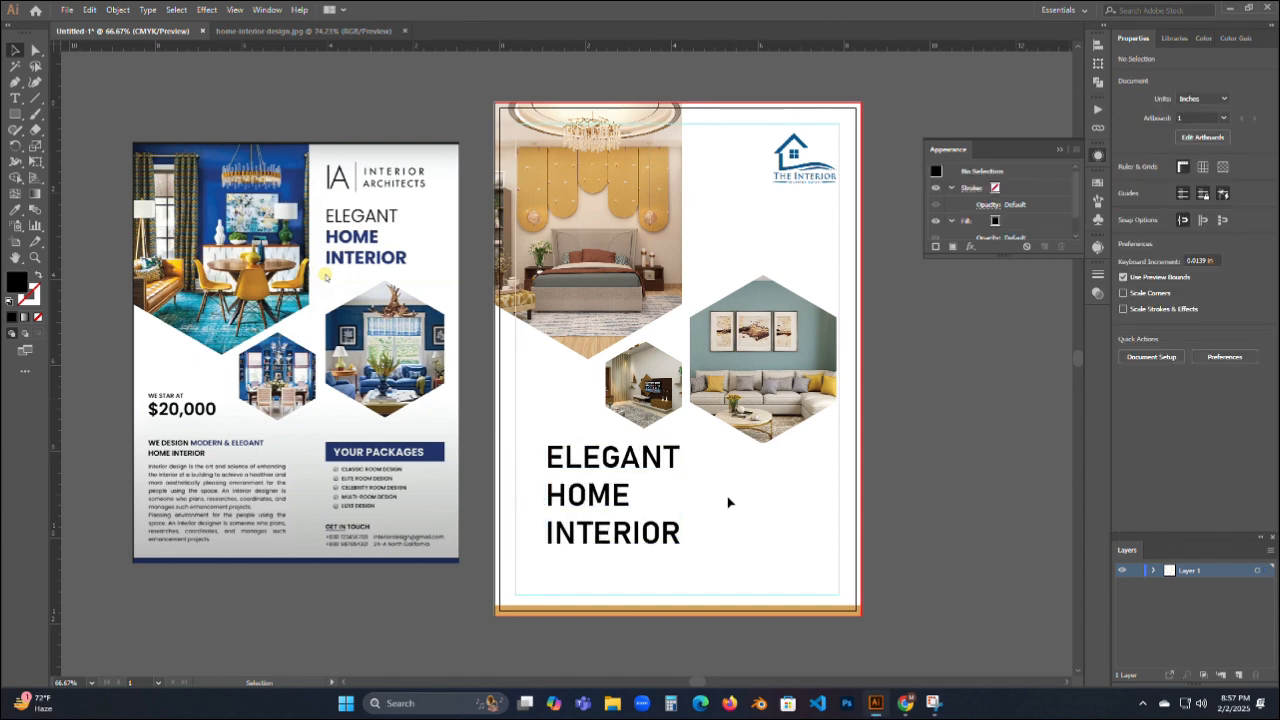
Move the heading above the large hexagonal photo and scale it down to about 41 pt.
{"action": "left_click_drag", "start_coordinate": [605, 511], "coordinate": [753, 269]}
{"action": "left_click", "coordinate": [962, 415]}
{"action": "left_click", "coordinate": [708, 206]}
{"action": "left_click", "coordinate": [900, 350]}
Collapse the Appearance panel and move the logo up towards the bedroom photo, over the start of the heading.
{"action": "scroll", "coordinate": [753, 112], "scroll_direction": "up", "scroll_amount": 2}
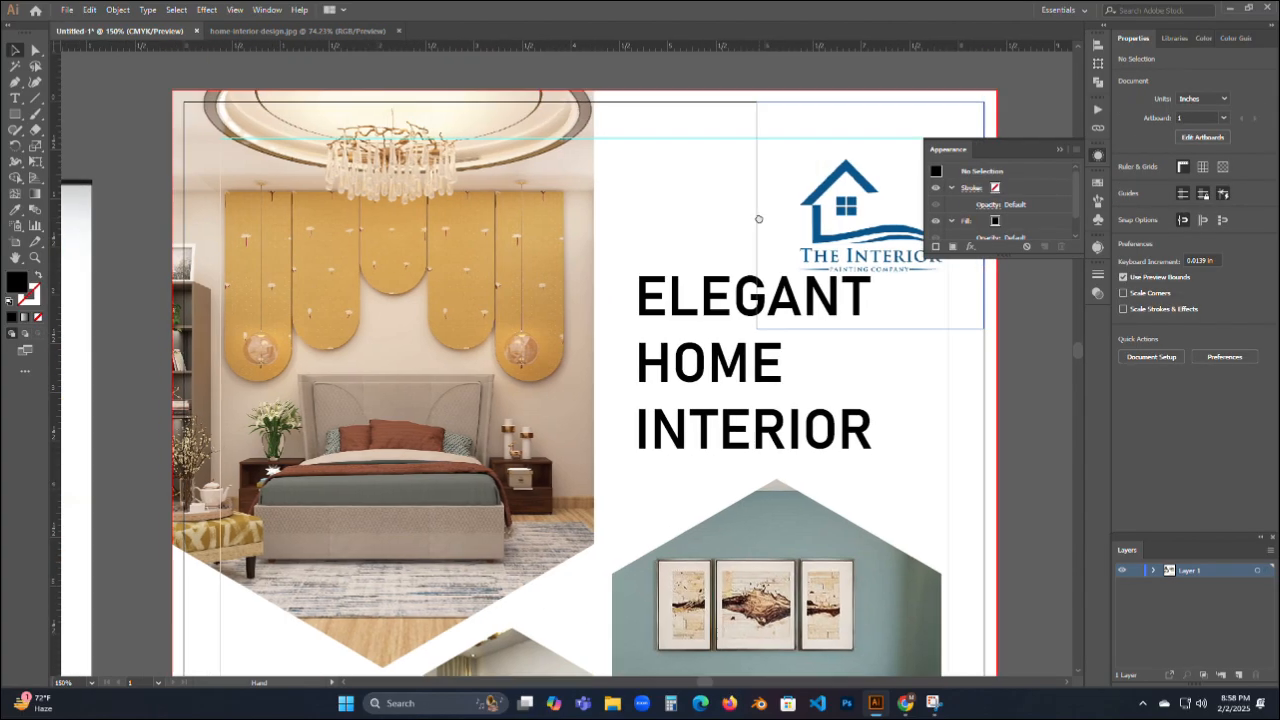
{"action": "left_click", "coordinate": [1060, 149]}
{"action": "left_click_drag", "start_coordinate": [786, 214], "coordinate": [731, 179]}
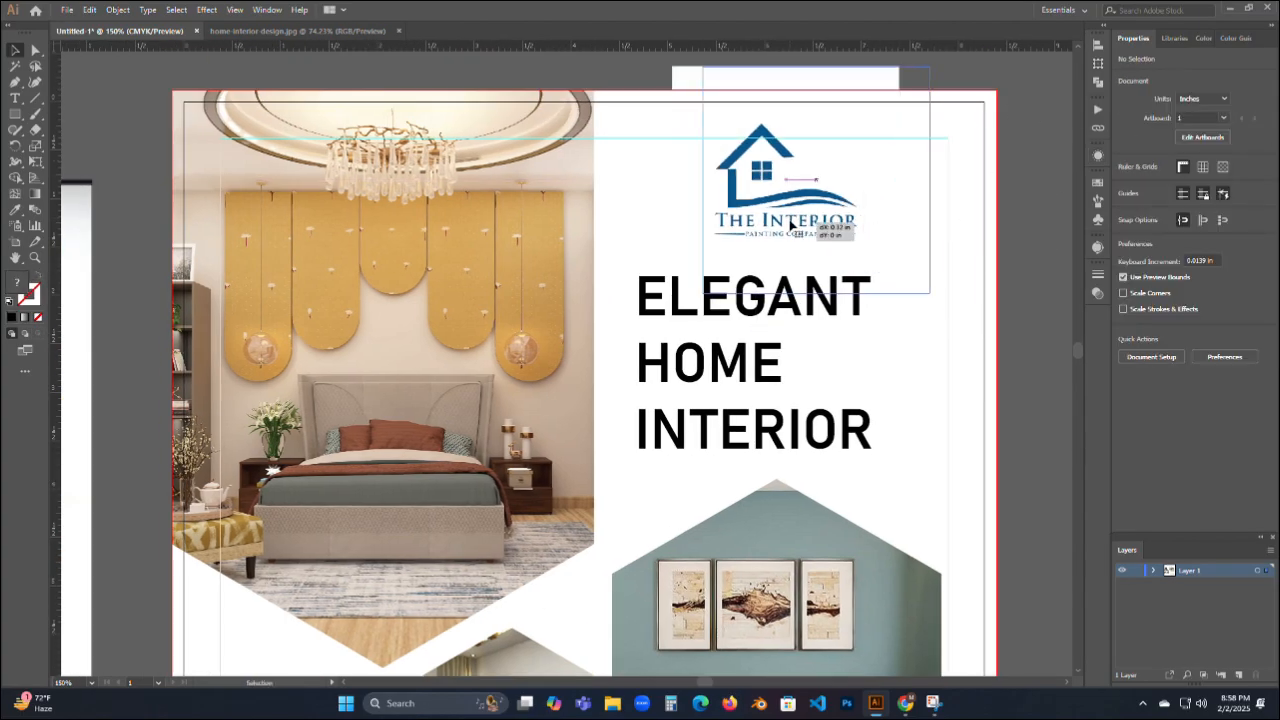
{"action": "key", "text": "ctrl+shift+a"}
{"action": "scroll", "coordinate": [771, 275], "scroll_direction": "down", "scroll_amount": 2}
{"action": "left_click", "coordinate": [780, 285]}
{"action": "left_click_drag", "start_coordinate": [836, 236], "coordinate": [806, 236]}
{"action": "left_click", "coordinate": [923, 241]}
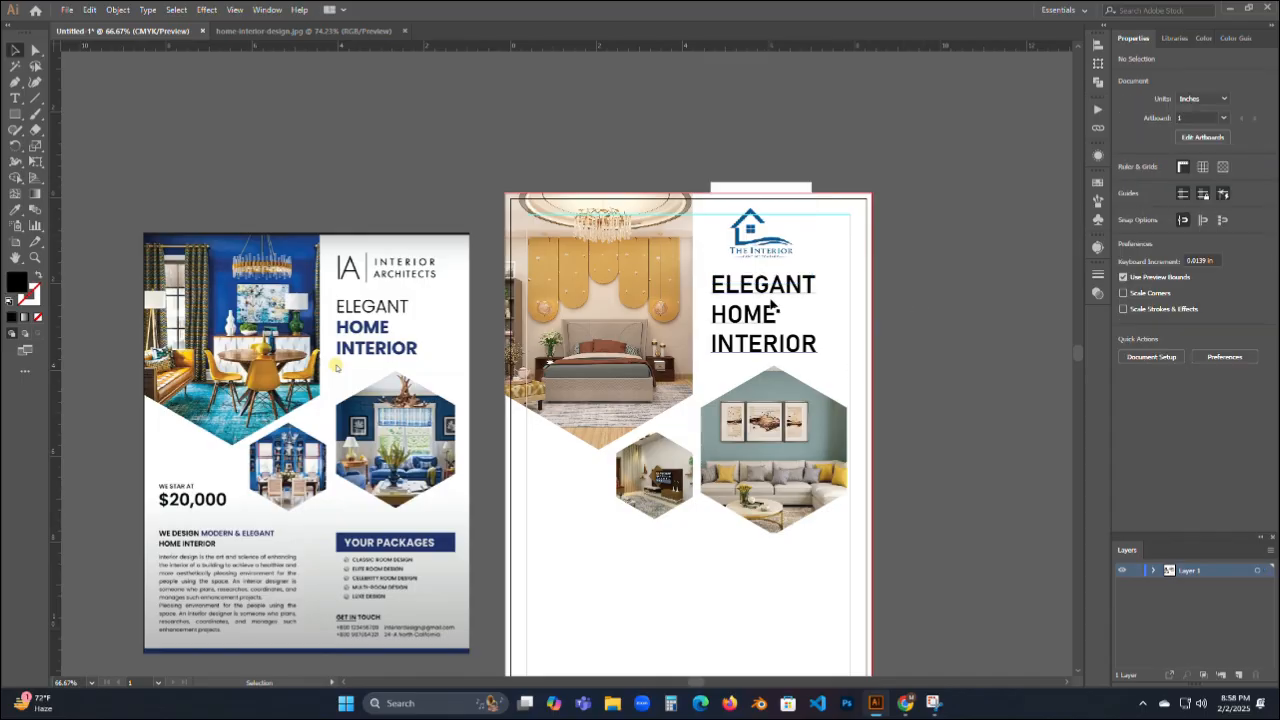
Move the logo off the artboard, crop it to about 1.74 × 1.56 in and place it back in the flyer's upper corner.
{"action": "left_click", "coordinate": [806, 234]}
{"action": "left_click_drag", "start_coordinate": [926, 172], "coordinate": [948, 162]}
{"action": "left_click", "coordinate": [1151, 320]}
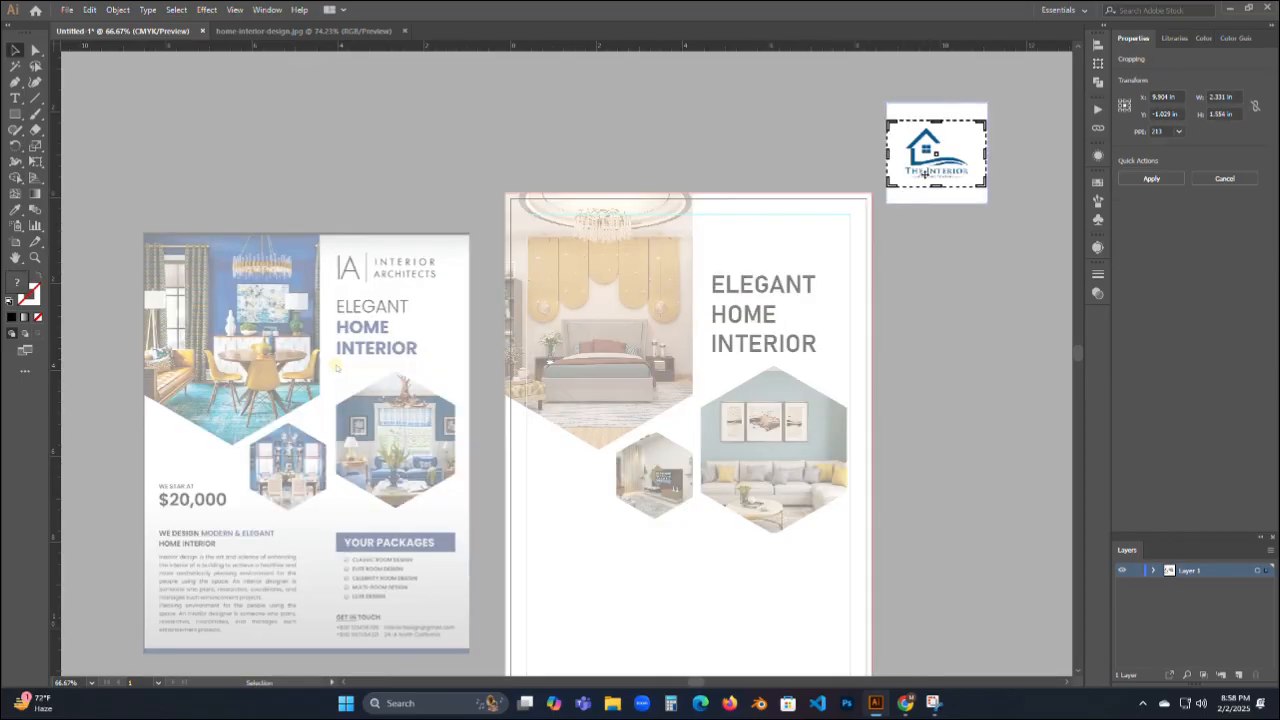
{"action": "key", "text": "Return"}
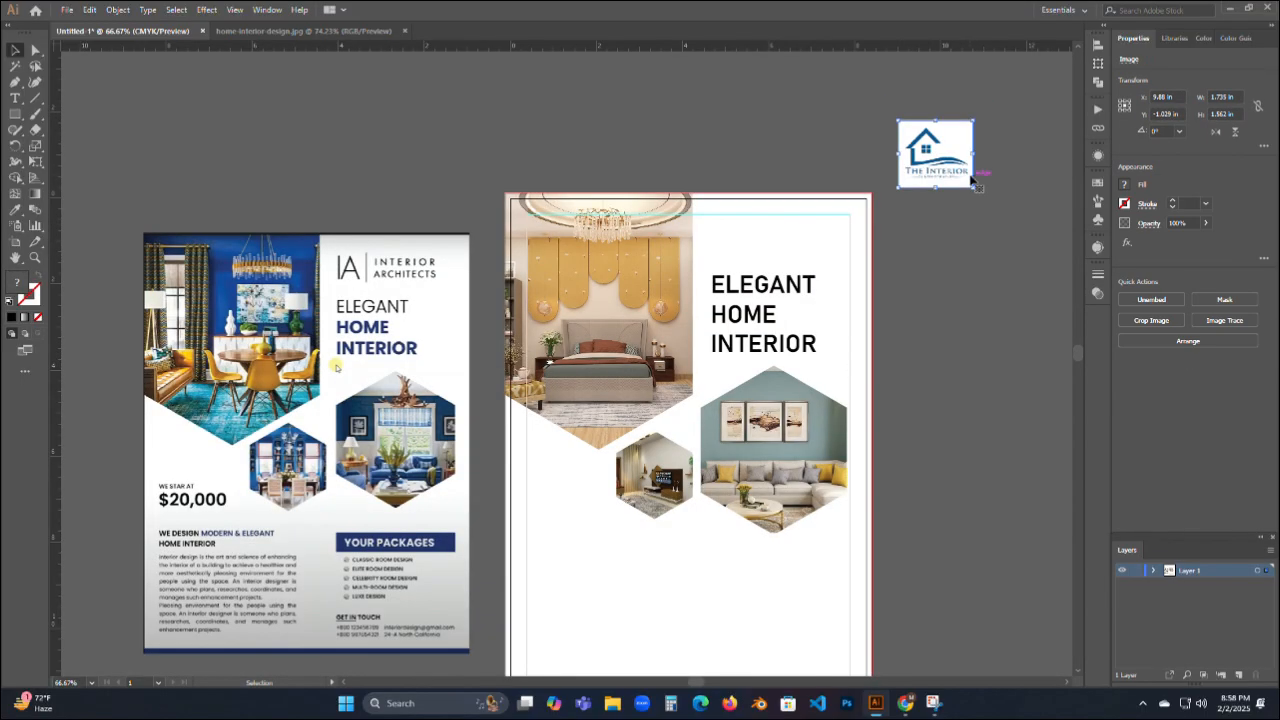
{"action": "left_click_drag", "start_coordinate": [949, 163], "coordinate": [827, 251]}
Tighten the heading's leading to 47.29 pt.
{"action": "left_click", "coordinate": [798, 346]}
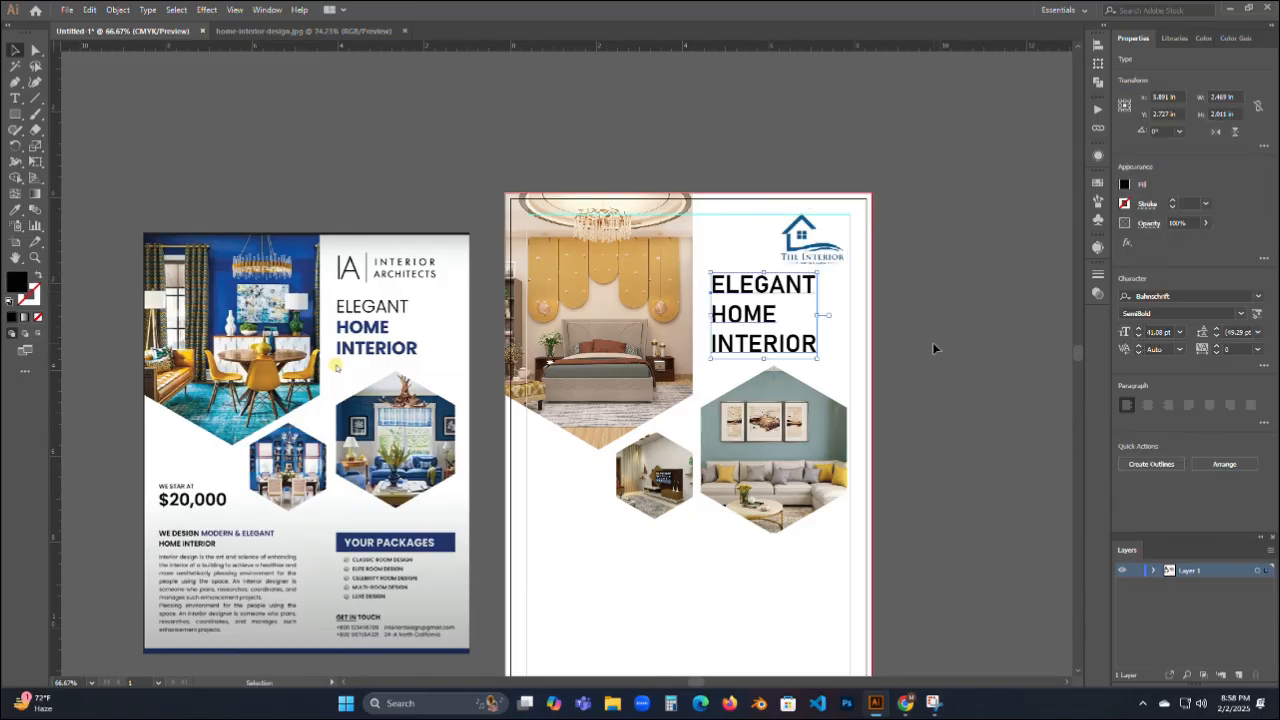
{"action": "key", "text": "alt+Up"}
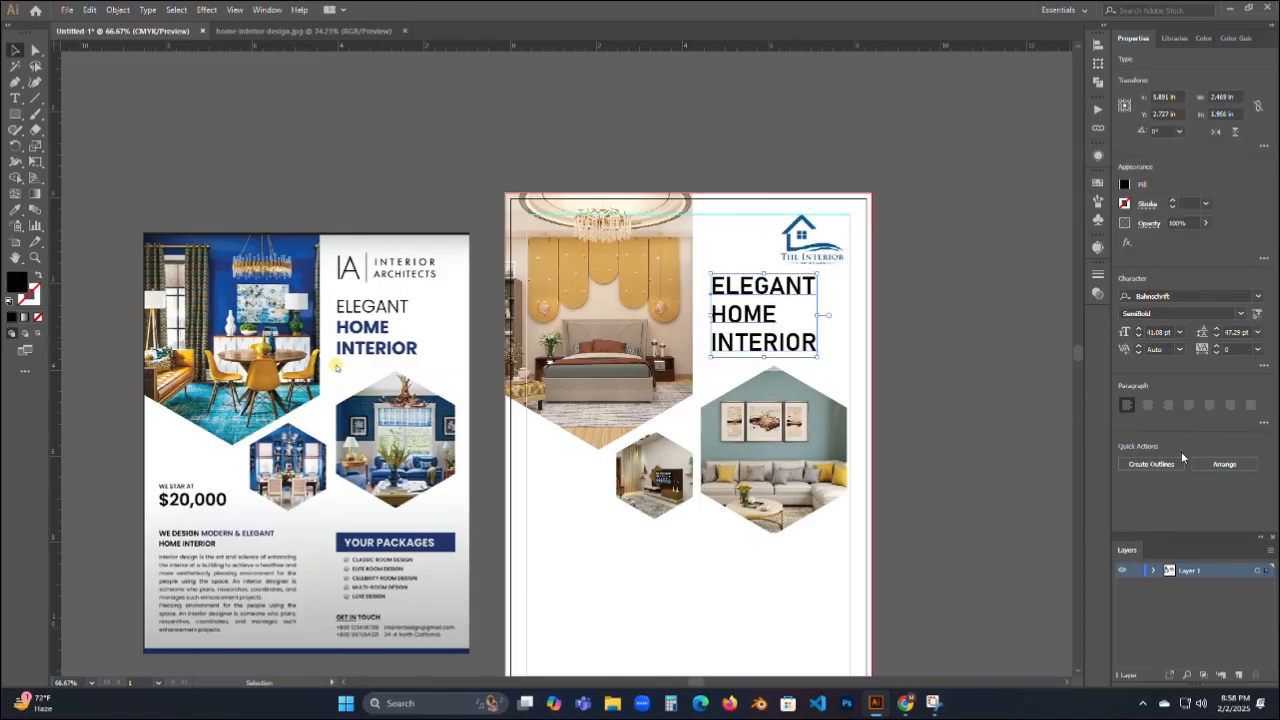
{"action": "left_click", "coordinate": [967, 254]}
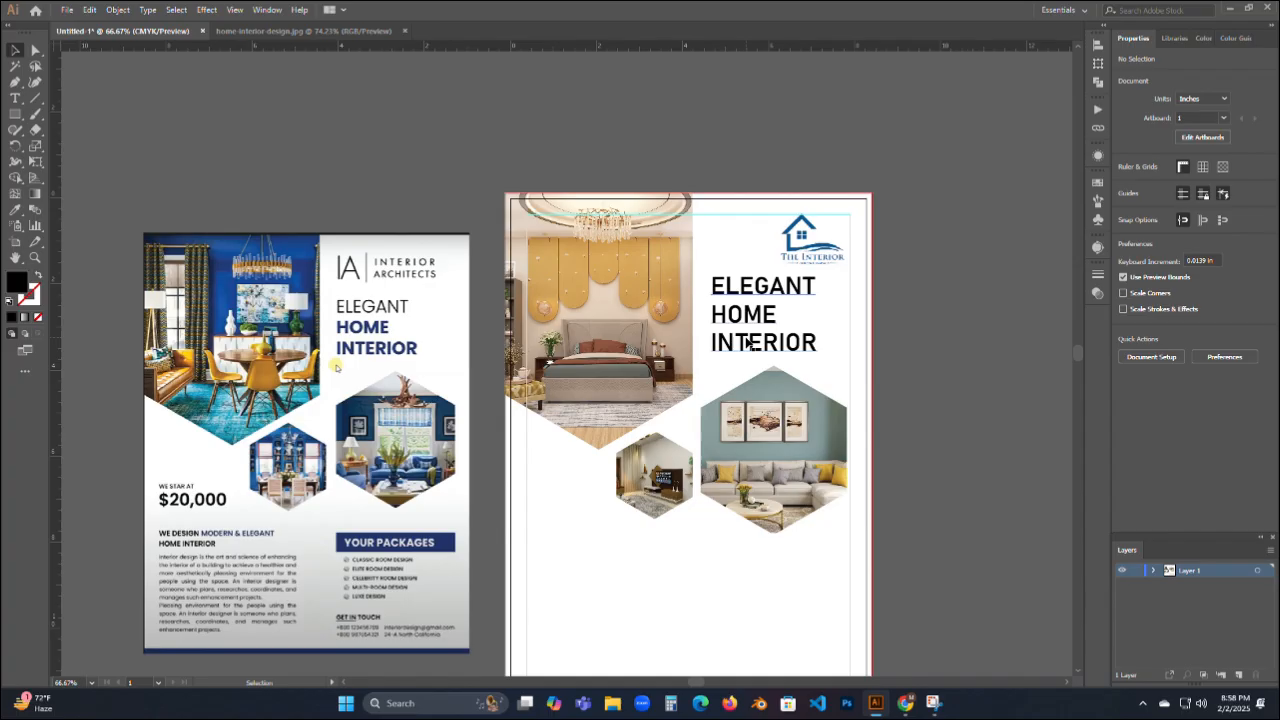
Image-trace the logo with the Low Fidelity Photo preset and expand the tracing into vector shapes.
{"action": "left_click", "coordinate": [790, 257]}
{"action": "left_click", "coordinate": [1224, 302]}
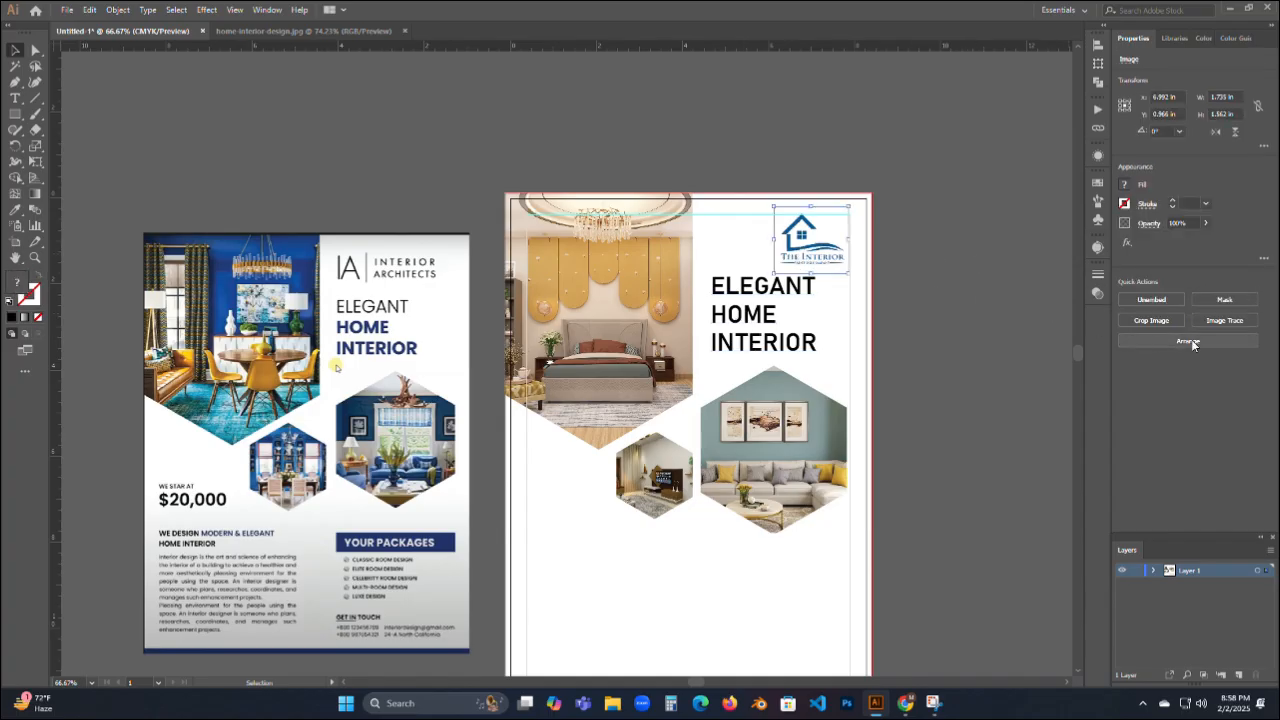
{"action": "left_click", "coordinate": [1223, 320]}
{"action": "left_click", "coordinate": [1198, 382]}
{"action": "right_click", "coordinate": [846, 244]}
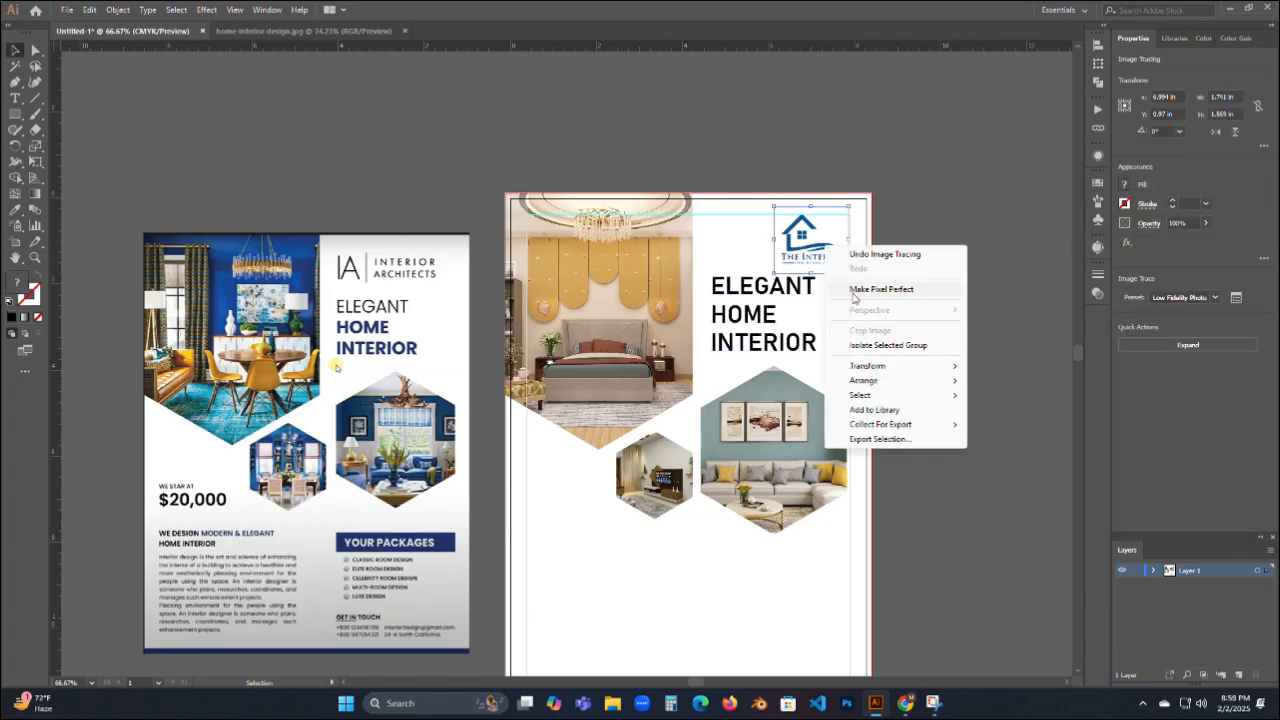
{"action": "left_click", "coordinate": [1152, 345]}
Move the traced logo off the artboard and delete its white background areas using the Magic Wand.
{"action": "mouse_move", "coordinate": [834, 244]}
{"action": "left_mouse_down"}
{"action": "mouse_move", "coordinate": [962, 202]}
{"action": "mouse_move", "coordinate": [794, 232]}
{"action": "left_mouse_up"}
{"action": "left_click", "coordinate": [946, 267]}
{"action": "scroll", "coordinate": [940, 180], "scroll_direction": "up", "scroll_amount": 4}
{"action": "left_click", "coordinate": [15, 67]}
{"action": "left_click", "coordinate": [857, 258]}
{"action": "key", "text": "Delete"}
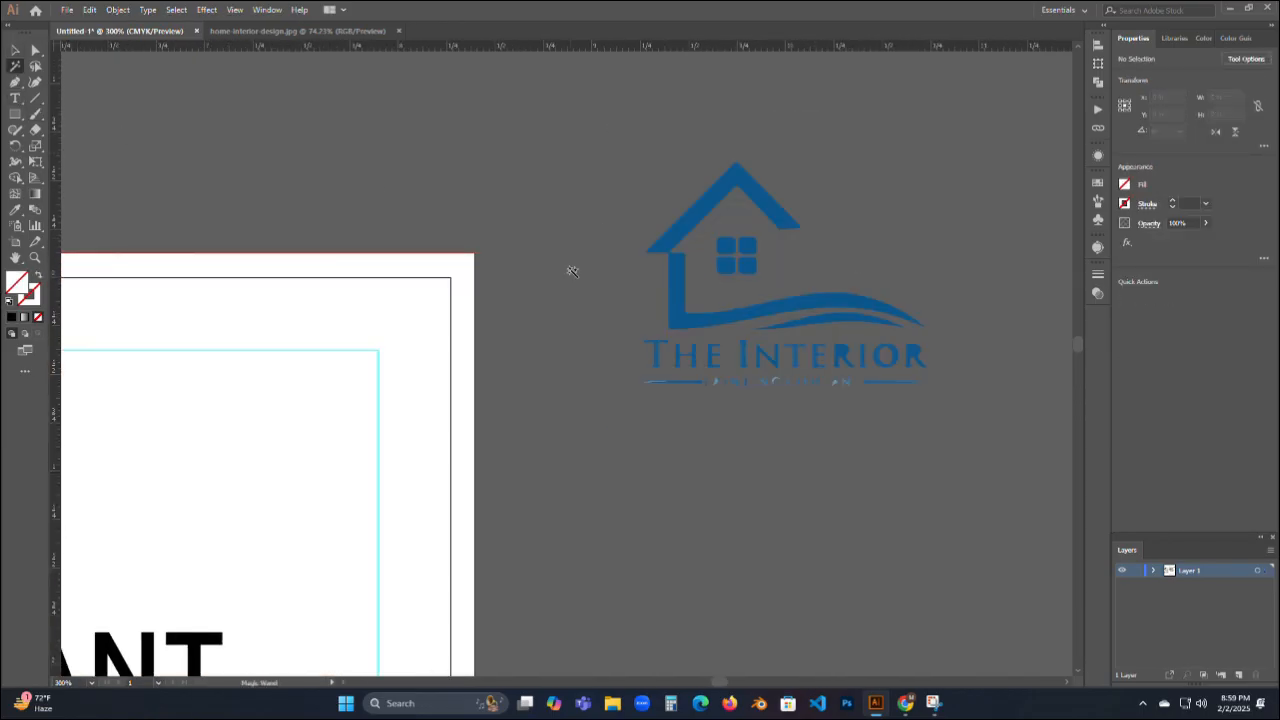
{"action": "scroll", "coordinate": [571, 271], "scroll_direction": "down", "scroll_amount": 2}
{"action": "scroll", "coordinate": [541, 286], "scroll_direction": "up", "scroll_amount": 3}
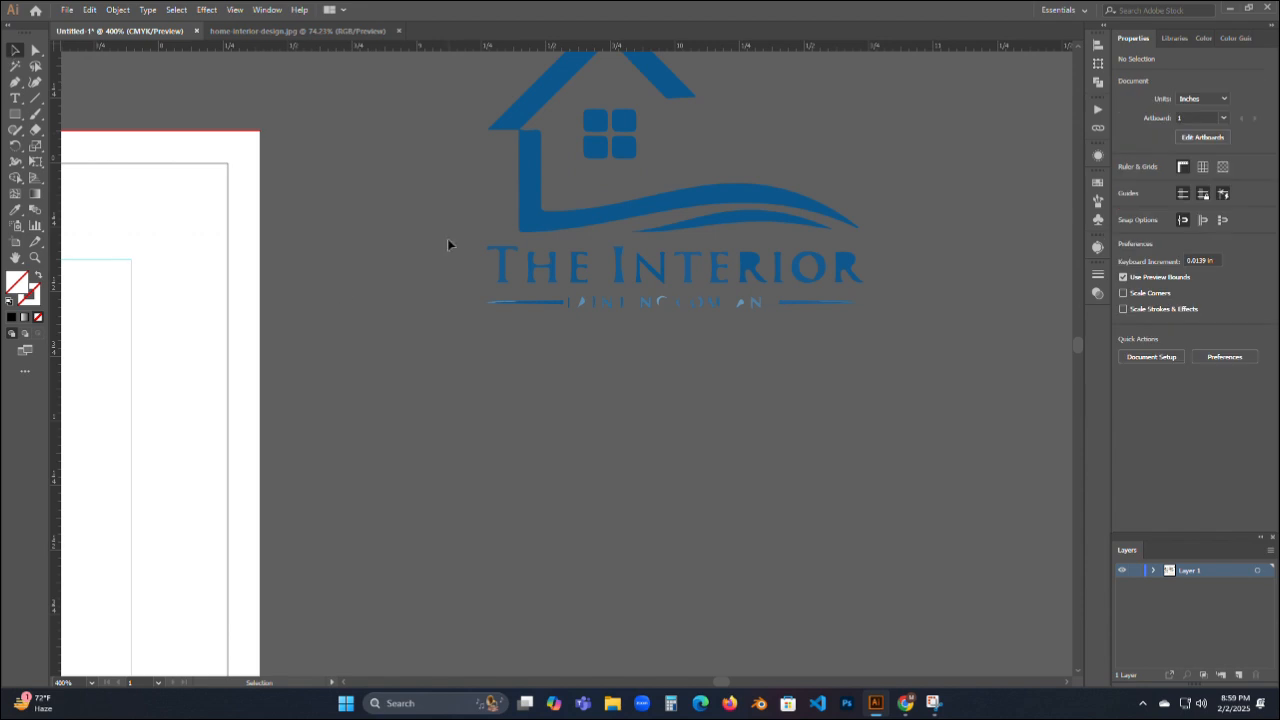
Ungroup the traced logo and delete the lettering and tagline beneath its house icon.
{"action": "left_click_drag", "start_coordinate": [447, 238], "coordinate": [752, 336]}
{"action": "right_click", "coordinate": [760, 258]}
{"action": "left_click", "coordinate": [797, 362]}
{"action": "left_click", "coordinate": [660, 362]}
{"action": "left_click_drag", "start_coordinate": [452, 242], "coordinate": [946, 392]}
{"action": "key", "text": "Delete"}
{"action": "scroll", "coordinate": [638, 321], "scroll_direction": "down", "scroll_amount": 3}
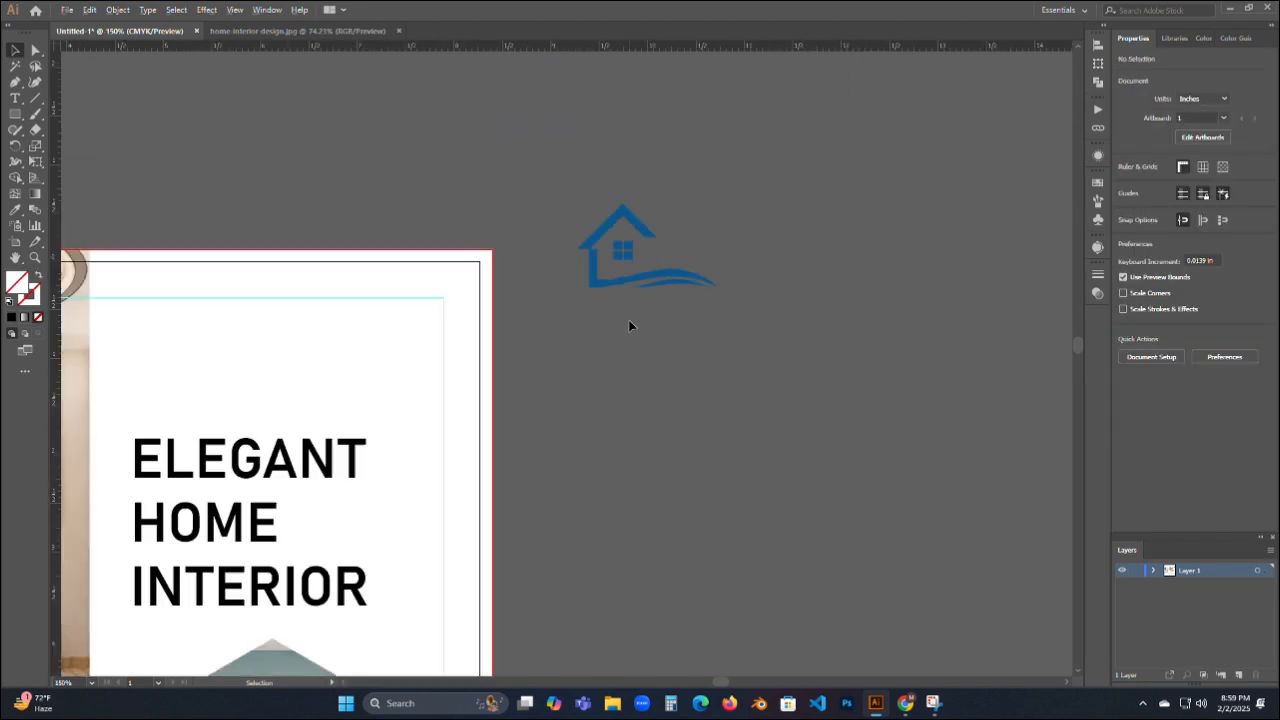
Select all the remaining house icon shapes and group them.
{"action": "left_click_drag", "start_coordinate": [628, 319], "coordinate": [683, 395]}
{"action": "left_click_drag", "start_coordinate": [590, 290], "coordinate": [796, 465]}
{"action": "left_click", "coordinate": [796, 465]}
{"action": "left_click_drag", "start_coordinate": [584, 314], "coordinate": [931, 510]}
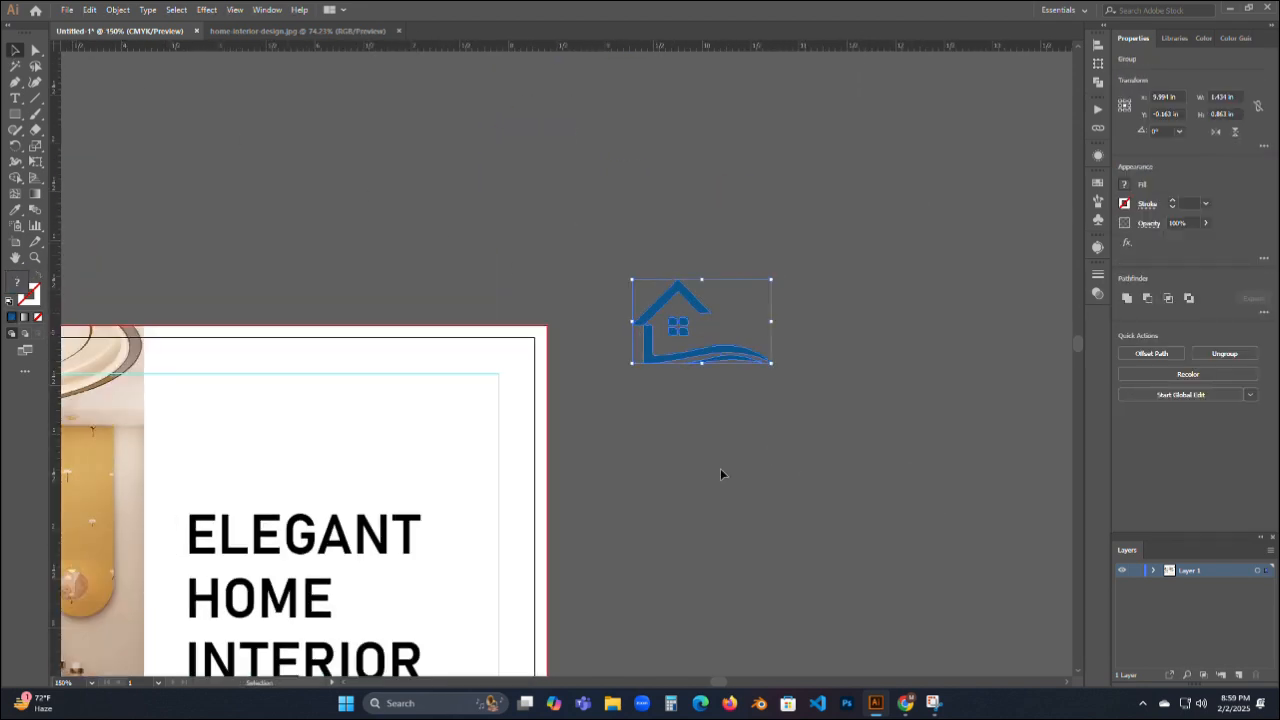
{"action": "scroll", "coordinate": [767, 357], "scroll_direction": "down", "scroll_amount": 2}
{"action": "scroll", "coordinate": [703, 383], "scroll_direction": "up", "scroll_amount": 1}
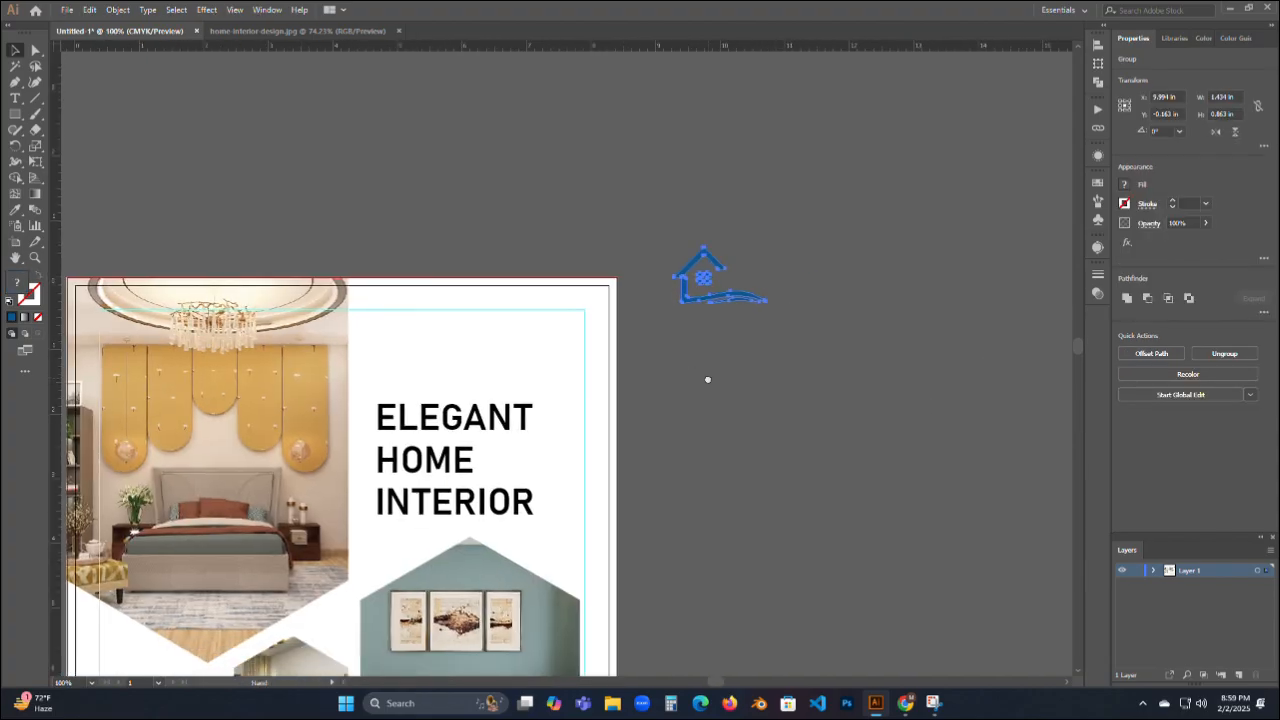
Add the text "INTERIOR ART" beside the flyer and place it directly beneath the house icon.
{"action": "key", "text": "t"}
{"action": "left_click", "coordinate": [655, 349]}
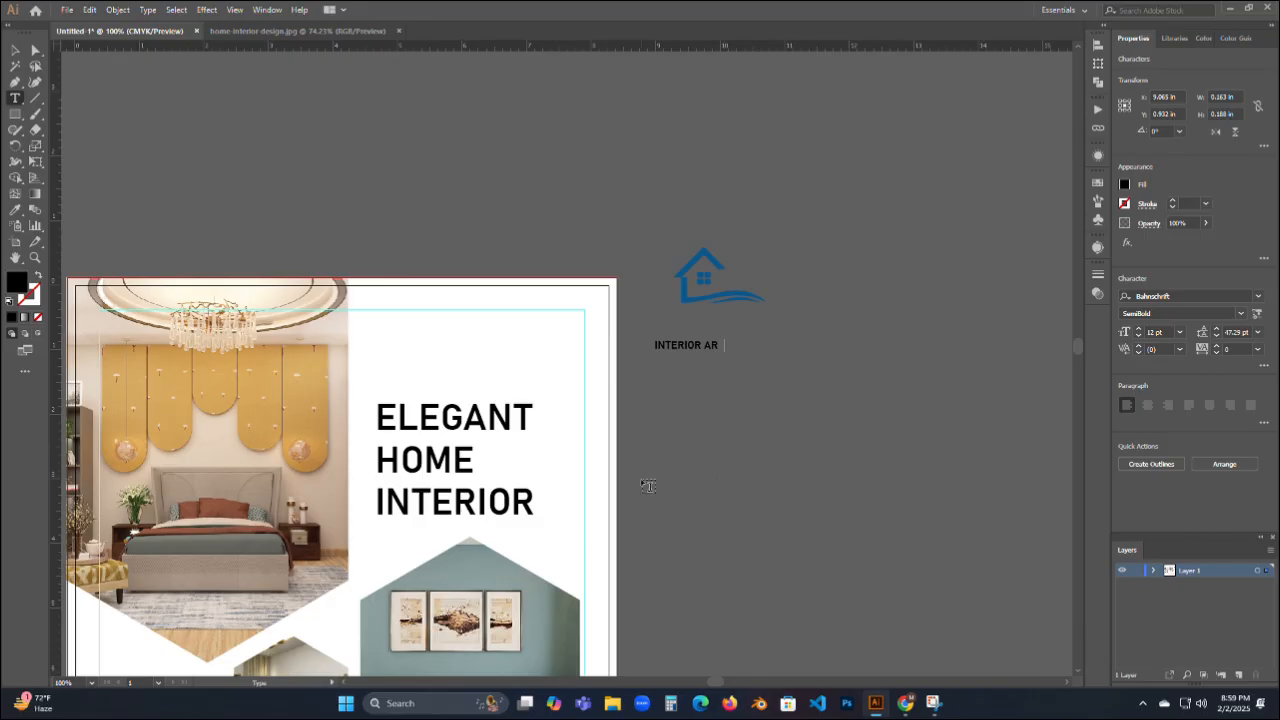
{"action": "key", "text": "Escape"}
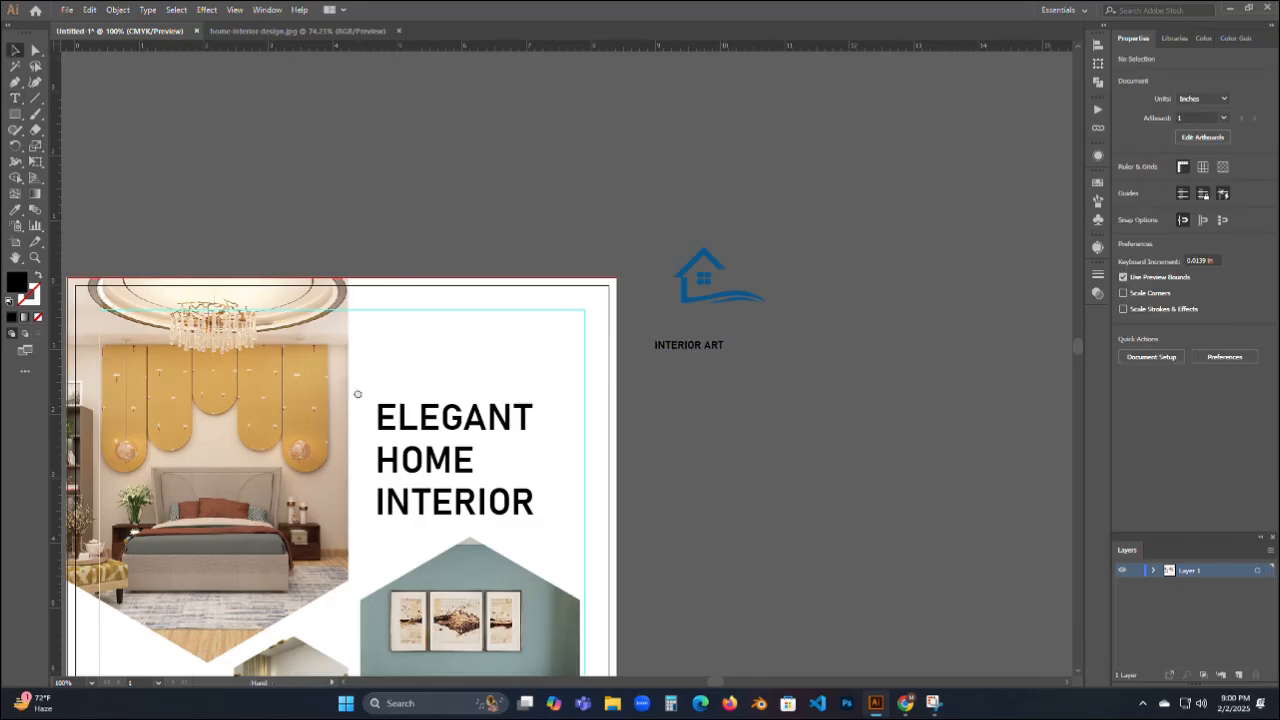
{"action": "scroll", "coordinate": [437, 331], "scroll_direction": "down", "scroll_amount": 2}
{"action": "scroll", "coordinate": [671, 381], "scroll_direction": "up", "scroll_amount": 2}
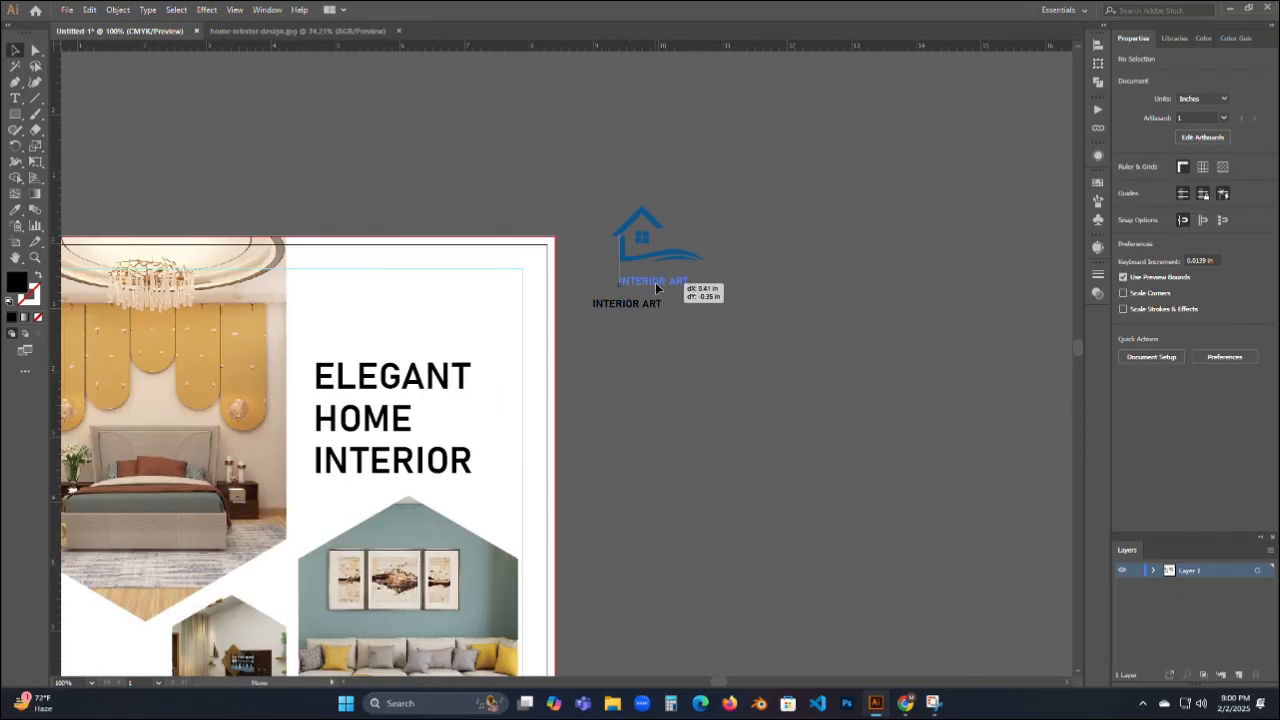
{"action": "left_click_drag", "start_coordinate": [655, 288], "coordinate": [655, 288]}
{"action": "left_click_drag", "start_coordinate": [594, 188], "coordinate": [679, 340]}
{"action": "left_click", "coordinate": [654, 281]}
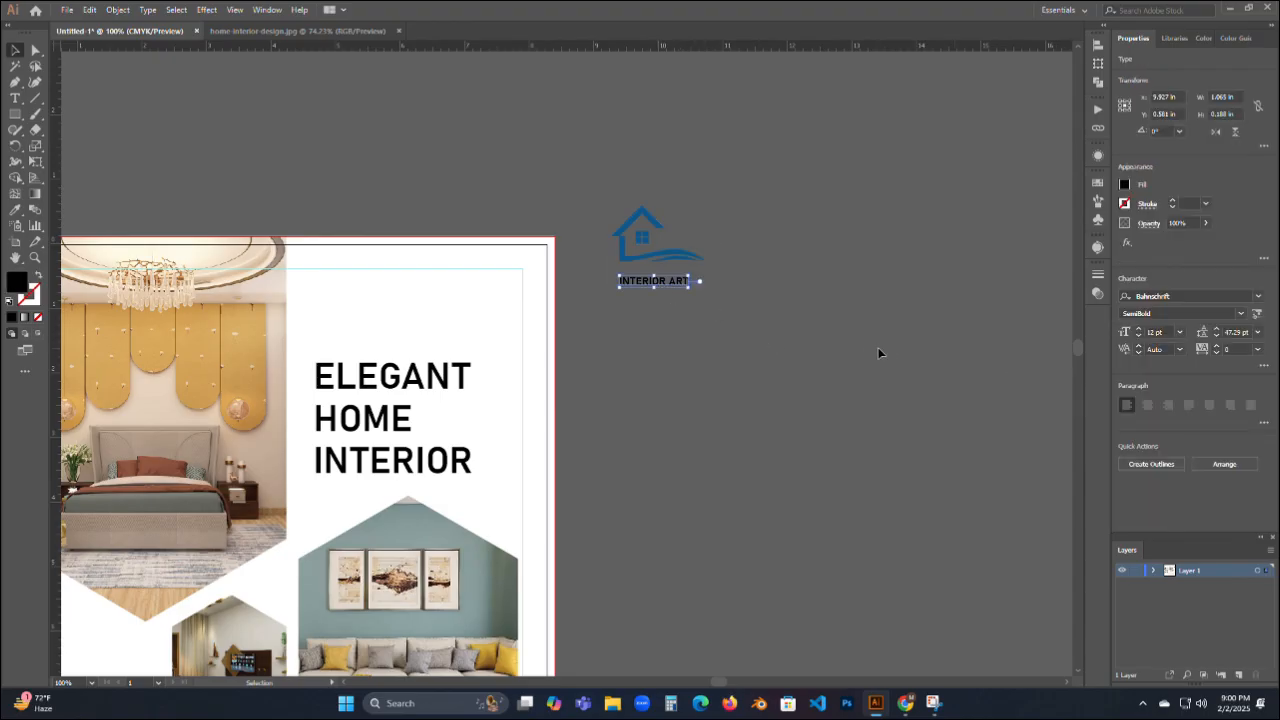
{"action": "left_click", "coordinate": [912, 343]}
Recolor the house icon and the INTERIOR ART text with gold sampled from the flyer's footer bar.
{"action": "left_click", "coordinate": [656, 256]}
{"action": "scroll", "coordinate": [284, 417], "scroll_direction": "down", "scroll_amount": 2}
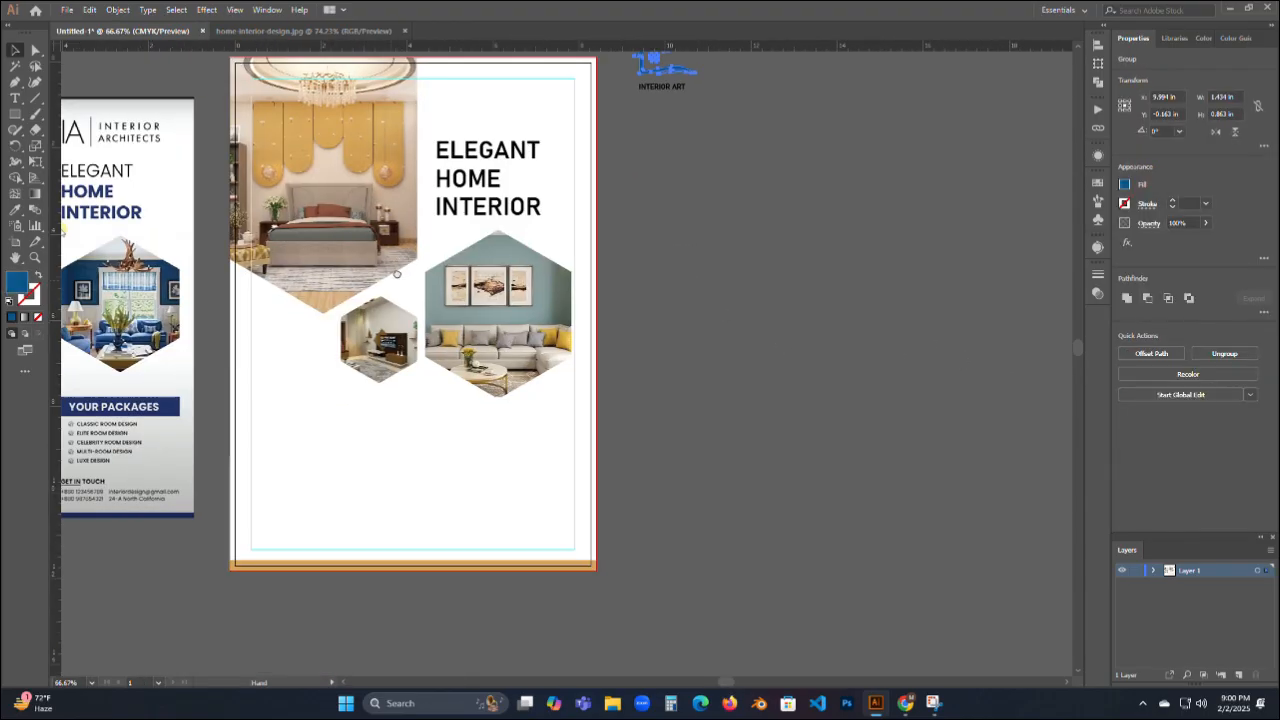
{"action": "left_click", "coordinate": [14, 210]}
{"action": "left_click", "coordinate": [15, 50]}
{"action": "left_click", "coordinate": [683, 103]}
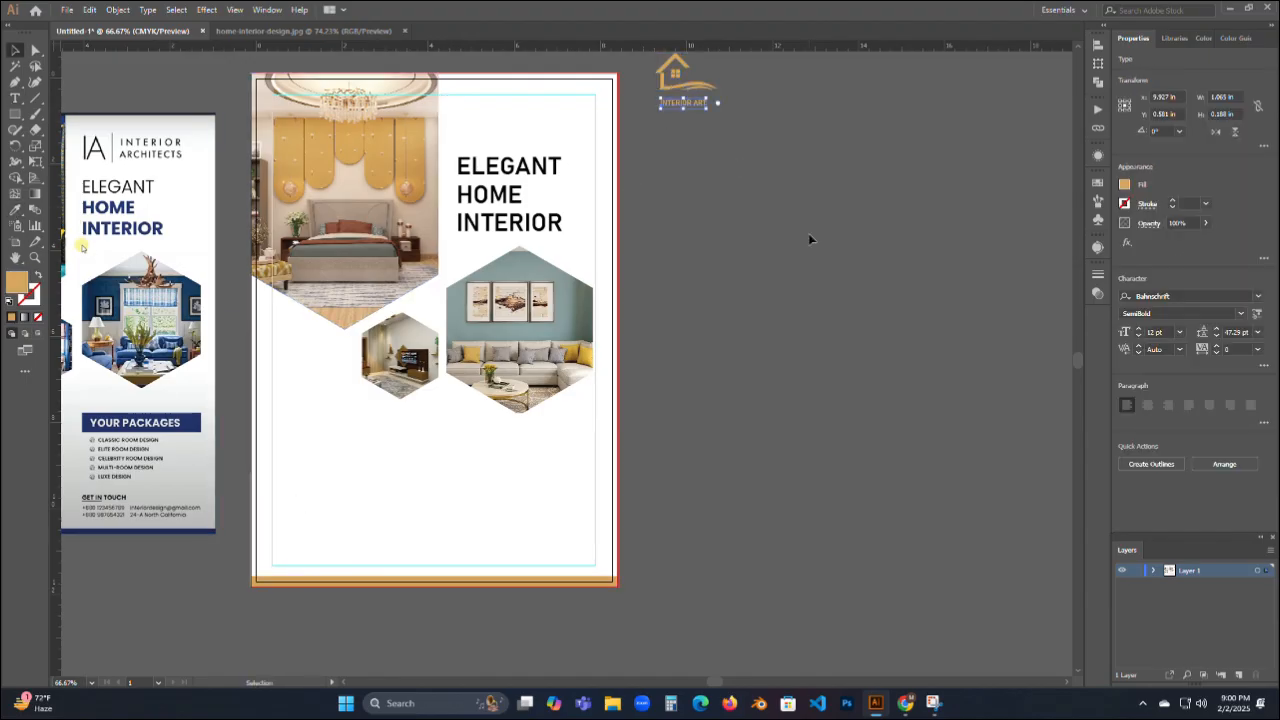
{"action": "left_click_drag", "start_coordinate": [808, 233], "coordinate": [816, 400]}
{"action": "left_click", "coordinate": [736, 278]}
Nudge the INTERIOR ART text up, closer to the house icon.
{"action": "scroll", "coordinate": [736, 278], "scroll_direction": "up", "scroll_amount": 2}
{"action": "left_click_drag", "start_coordinate": [734, 277], "coordinate": [740, 334]}
{"action": "left_click", "coordinate": [646, 351]}
{"action": "key", "text": "Up"}
{"action": "key", "text": "Up"}
{"action": "key", "text": "Up"}
{"action": "key", "text": "Up"}
{"action": "key", "text": "Up"}
{"action": "key", "text": "Up"}
{"action": "key", "text": "Up"}
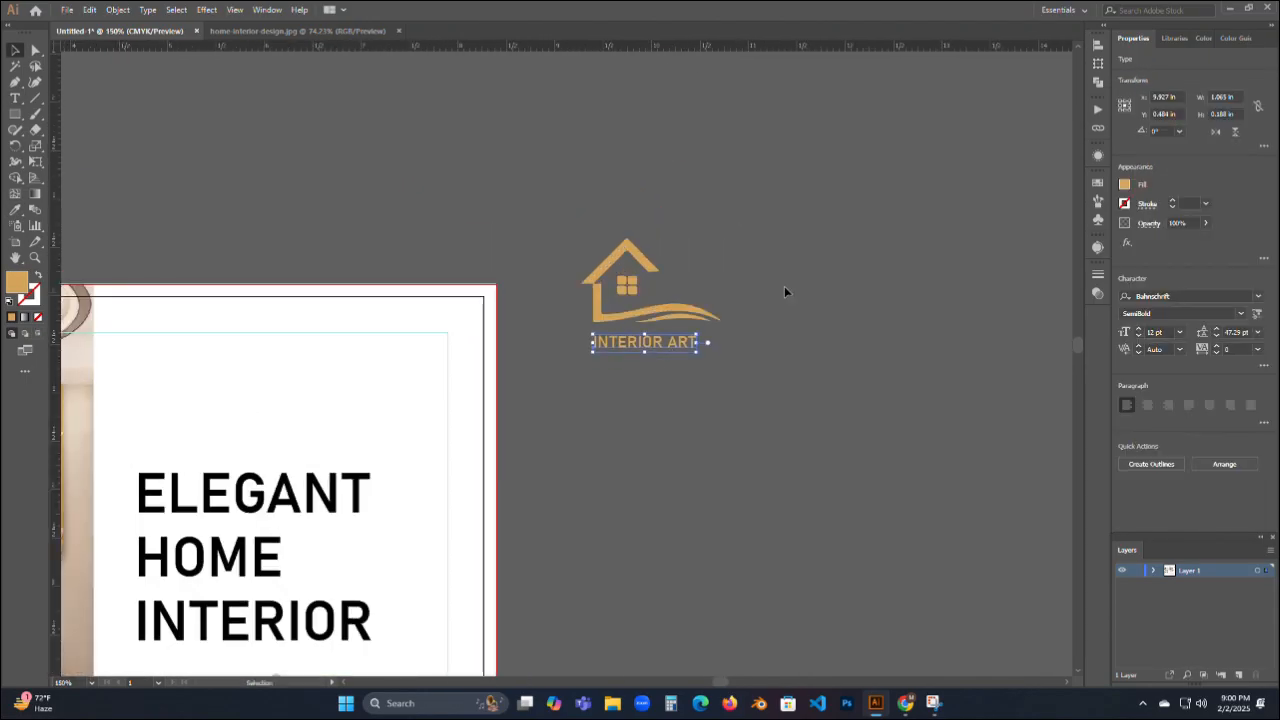
{"action": "key", "text": "Up"}
Align the house icon and INTERIOR ART text on their horizontal centers and move both above the artboard.
{"action": "left_click_drag", "start_coordinate": [784, 287], "coordinate": [668, 366]}
{"action": "left_click", "coordinate": [1170, 298]}
{"action": "scroll", "coordinate": [443, 358], "scroll_direction": "down", "scroll_amount": 3}
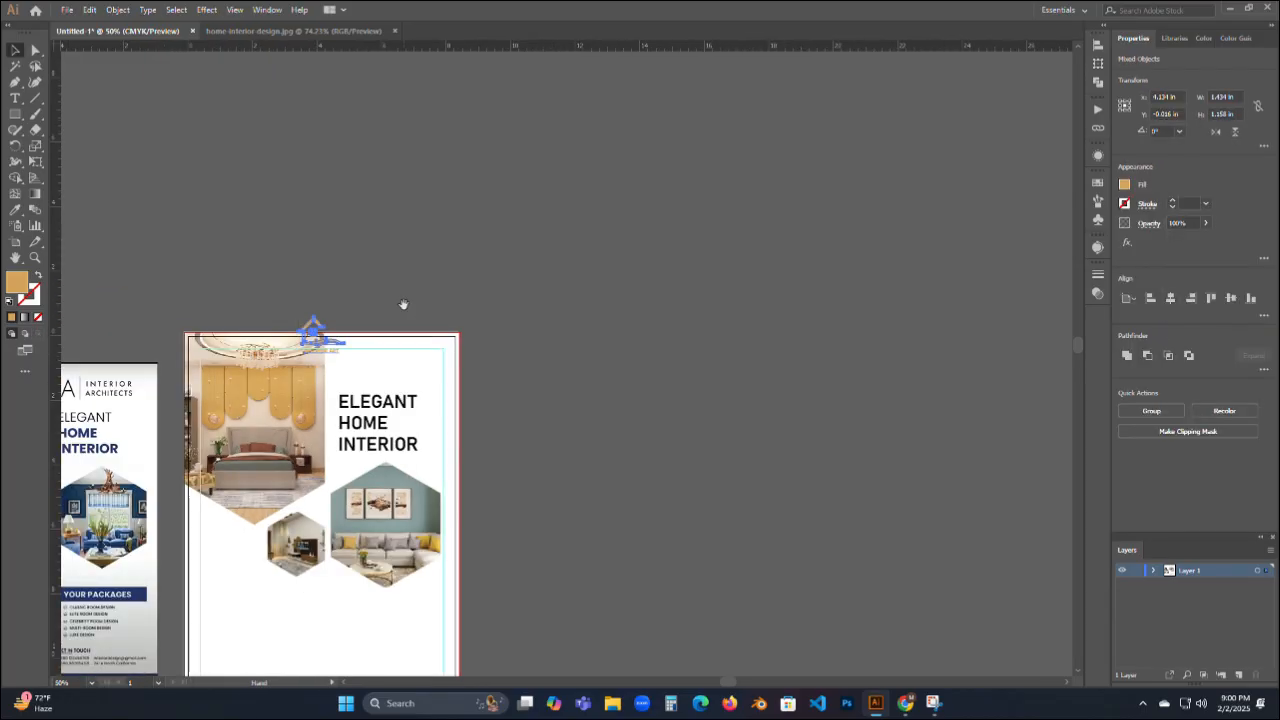
{"action": "left_click_drag", "start_coordinate": [404, 304], "coordinate": [600, 297]}
{"action": "left_click_drag", "start_coordinate": [539, 335], "coordinate": [695, 278]}
{"action": "left_click", "coordinate": [716, 344]}
{"action": "left_click_drag", "start_coordinate": [716, 344], "coordinate": [667, 287]}
Group the house icon with the INTERIOR ART text as one logo.
{"action": "scroll", "coordinate": [665, 260], "scroll_direction": "up", "scroll_amount": 4}
{"action": "left_click", "coordinate": [731, 463]}
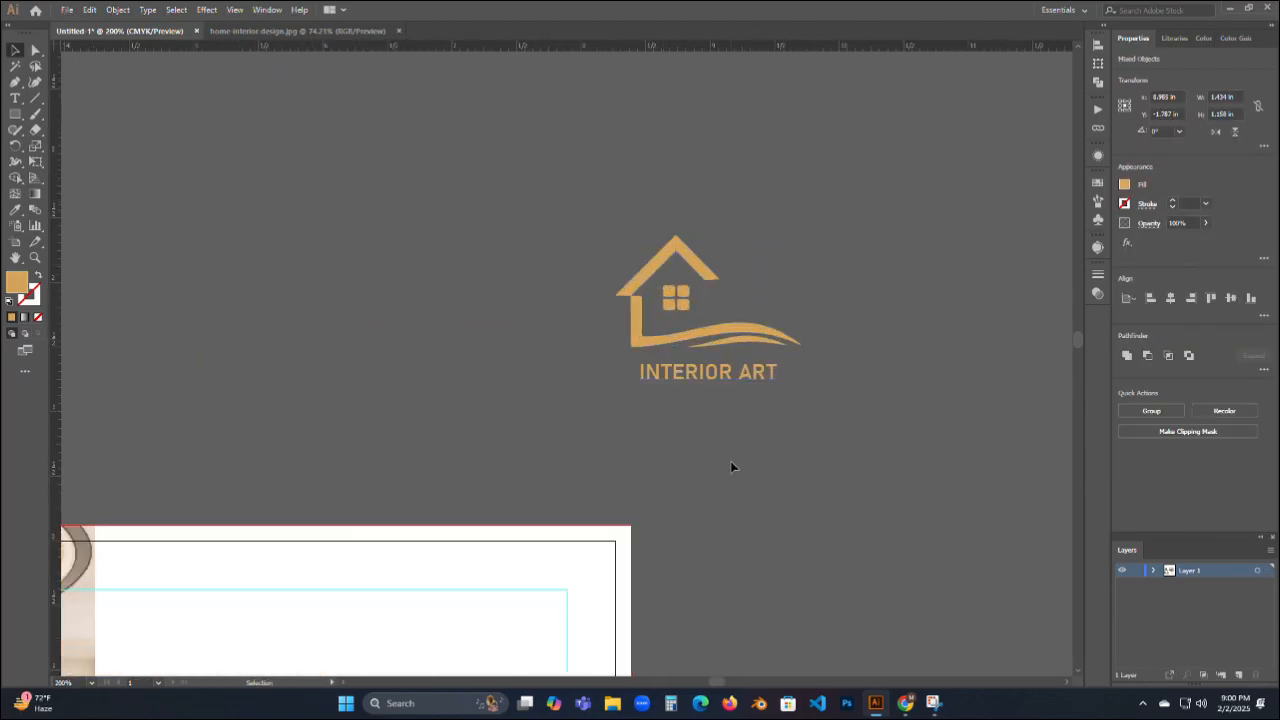
{"action": "left_click_drag", "start_coordinate": [584, 196], "coordinate": [815, 410]}
{"action": "left_click", "coordinate": [815, 420]}
{"action": "left_click_drag", "start_coordinate": [584, 200], "coordinate": [829, 440]}
{"action": "key", "text": "ctrl+g"}
Place the gold logo on the flyer just above the ELEGANT HOME INTERIOR heading.
{"action": "scroll", "coordinate": [779, 485], "scroll_direction": "down", "scroll_amount": 2}
{"action": "left_click_drag", "start_coordinate": [779, 485], "coordinate": [857, 231]}
{"action": "left_click_drag", "start_coordinate": [820, 157], "coordinate": [583, 340]}
{"action": "left_click", "coordinate": [974, 413]}
{"action": "left_click", "coordinate": [588, 355]}
{"action": "left_click_drag", "start_coordinate": [540, 401], "coordinate": [593, 381]}
{"action": "left_click", "coordinate": [790, 374]}
Try to left-align the logo with the ELEGANT HOME INTERIOR heading.
{"action": "left_click", "coordinate": [626, 373]}
{"action": "left_click", "coordinate": [643, 333], "text": "shift"}
{"action": "left_click", "coordinate": [1151, 299]}
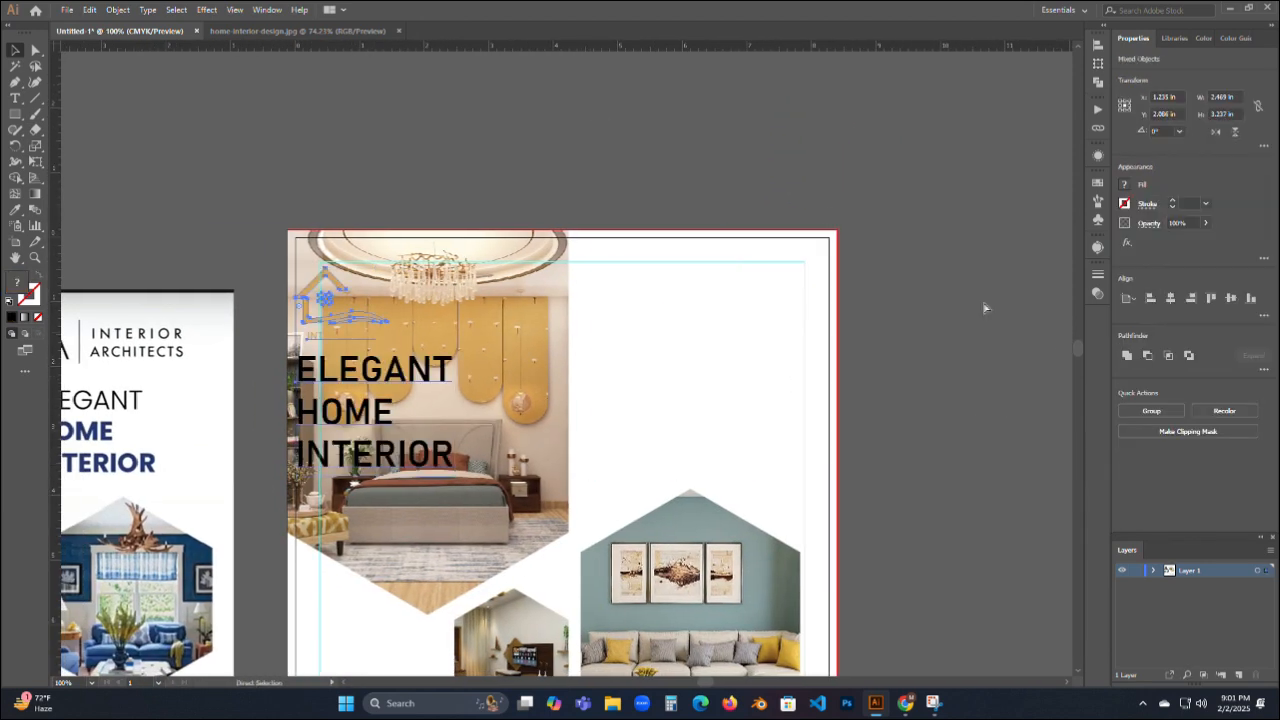
{"action": "key", "text": "ctrl+z"}
{"action": "left_click", "coordinate": [993, 321]}
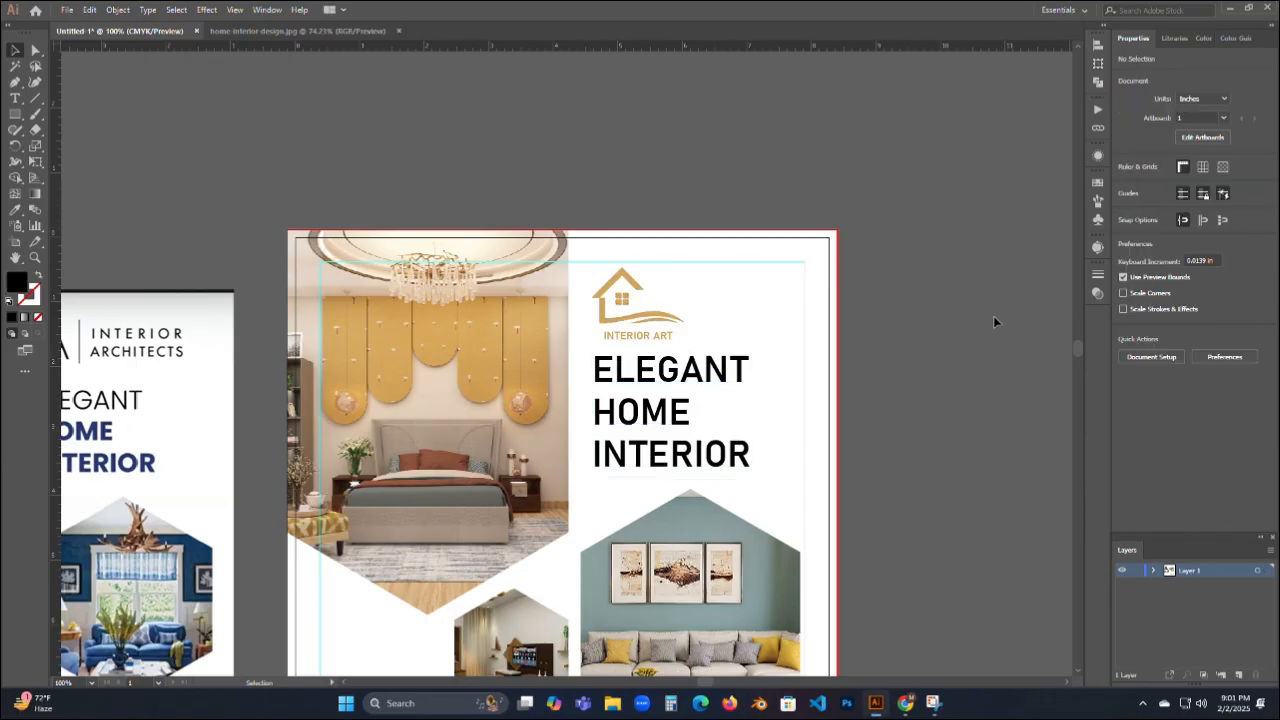
Ungroup the logo, shift its INTERIOR ART text slightly left and regroup it with the house icon.
{"action": "left_click", "coordinate": [643, 294]}
{"action": "right_click", "coordinate": [645, 296]}
{"action": "left_click", "coordinate": [595, 370]}
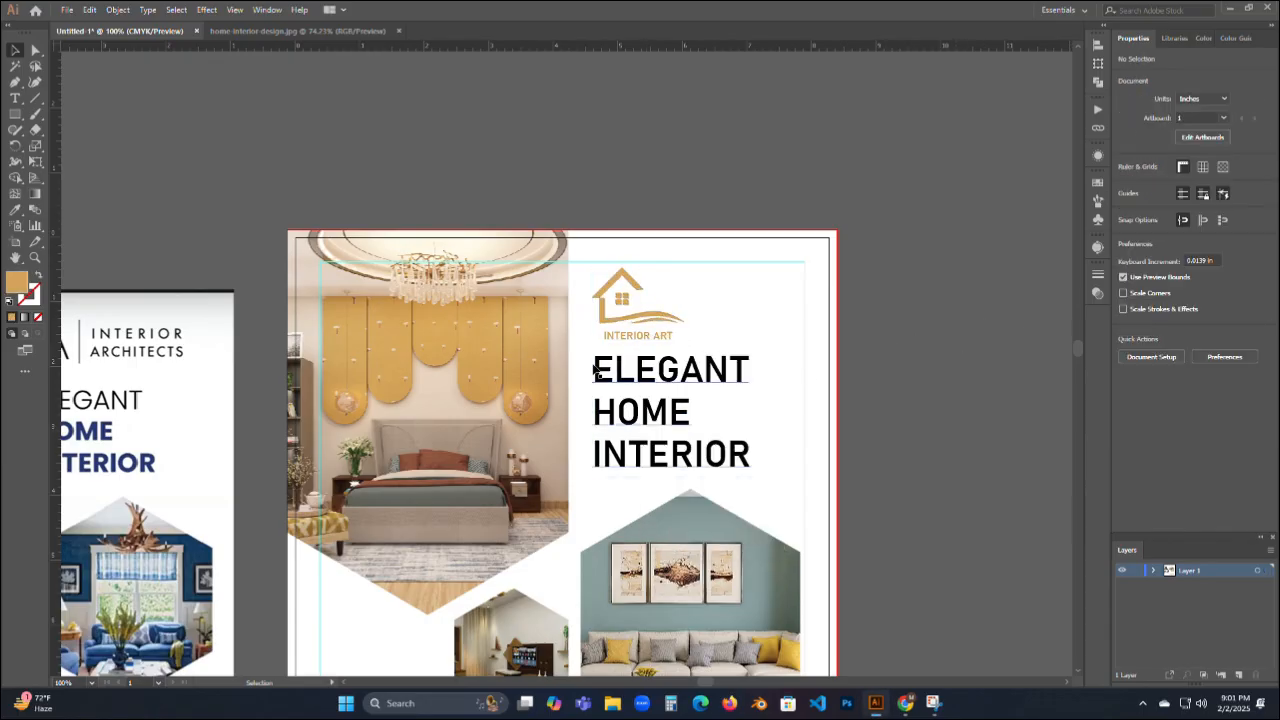
{"action": "left_click", "coordinate": [638, 337]}
{"action": "left_click", "coordinate": [665, 321]}
{"action": "left_click", "coordinate": [640, 337]}
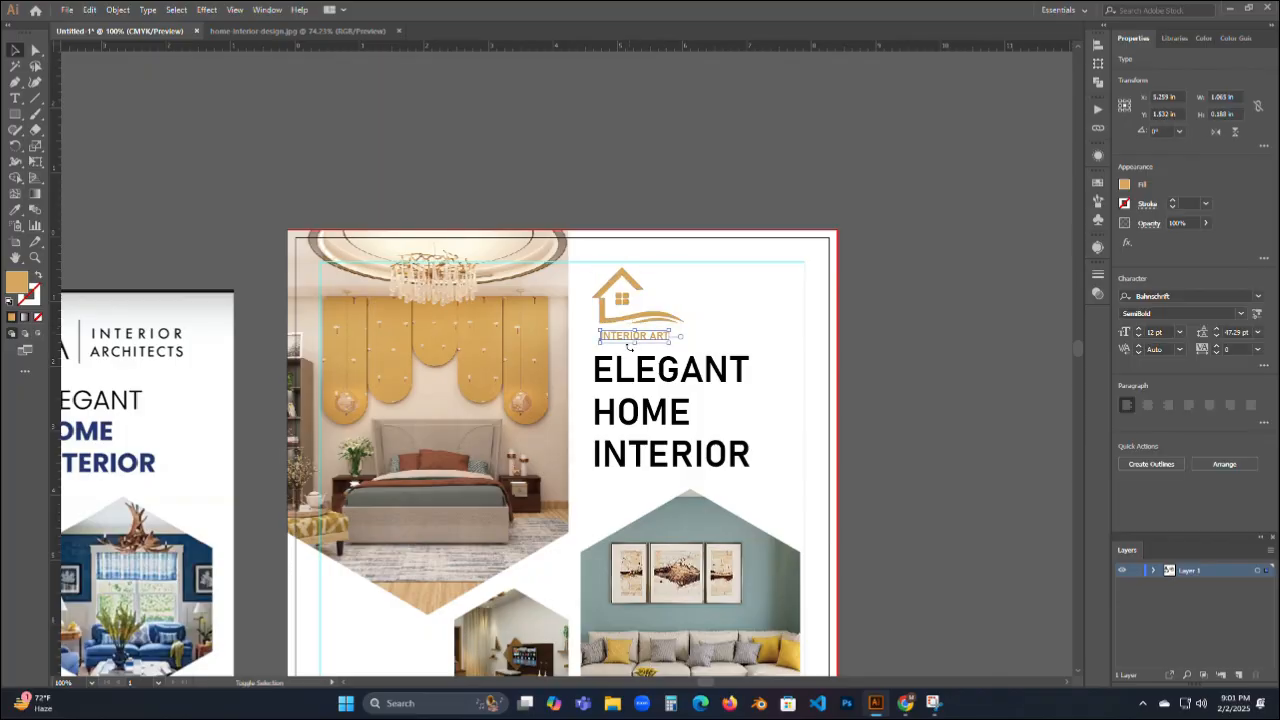
{"action": "left_click", "coordinate": [623, 298], "text": "shift"}
{"action": "key", "text": "ctrl+g"}
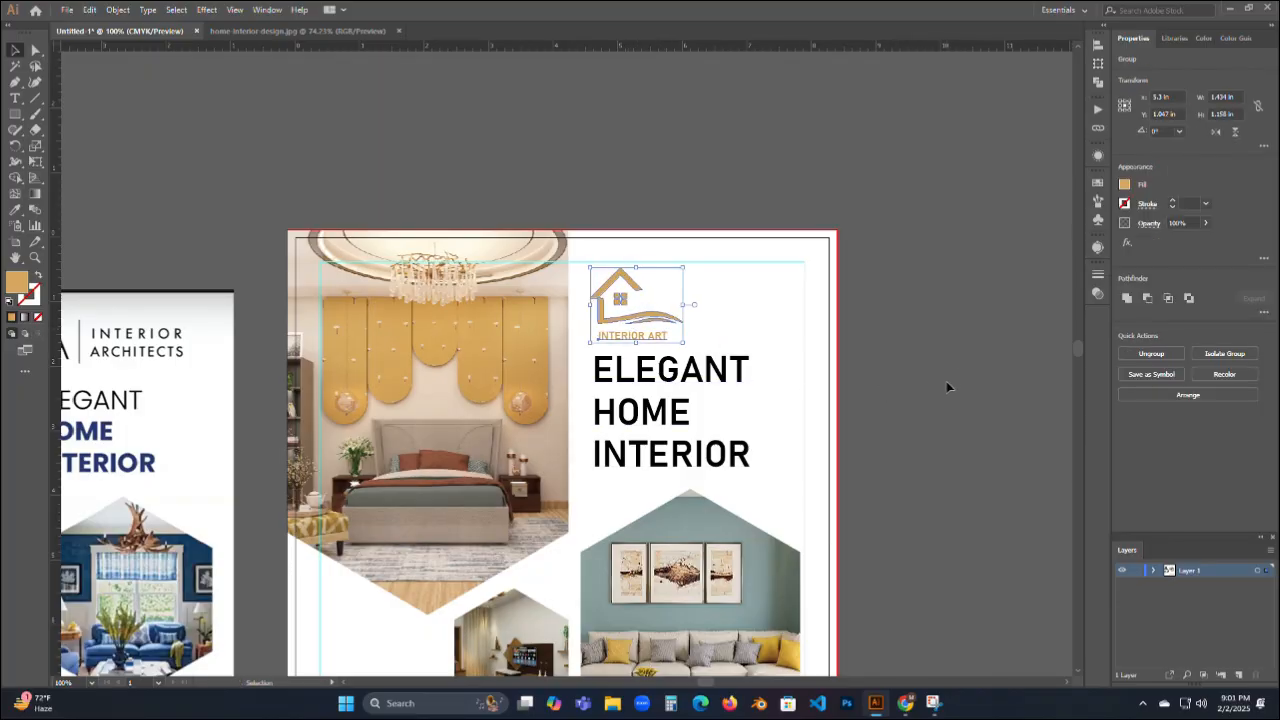
Nudge the logo group slightly left above the heading.
{"action": "key", "text": "Left"}
{"action": "key", "text": "Left"}
{"action": "key", "text": "Left"}
{"action": "left_click", "coordinate": [954, 374]}
{"action": "left_click", "coordinate": [643, 319]}
{"action": "left_click", "coordinate": [931, 383]}
{"action": "left_click_drag", "start_coordinate": [640, 400], "coordinate": [758, 300]}
{"action": "left_click", "coordinate": [726, 417]}
{"action": "left_click", "coordinate": [954, 397]}
Nudge the logo and the heading slightly upward.
{"action": "left_click", "coordinate": [643, 320]}
{"action": "key", "text": "Up"}
{"action": "key", "text": "Up"}
{"action": "left_click", "coordinate": [851, 377]}
{"action": "left_click", "coordinate": [712, 382]}
{"action": "key", "text": "Up"}
{"action": "key", "text": "Up"}
{"action": "key", "text": "Up"}
{"action": "left_click", "coordinate": [1006, 332]}
Recolor the heading words HOME INTERIOR with gold sampled from the footer bar.
{"action": "scroll", "coordinate": [618, 368], "scroll_direction": "down", "scroll_amount": 2}
{"action": "scroll", "coordinate": [663, 269], "scroll_direction": "up", "scroll_amount": 1}
{"action": "left_click", "coordinate": [15, 98]}
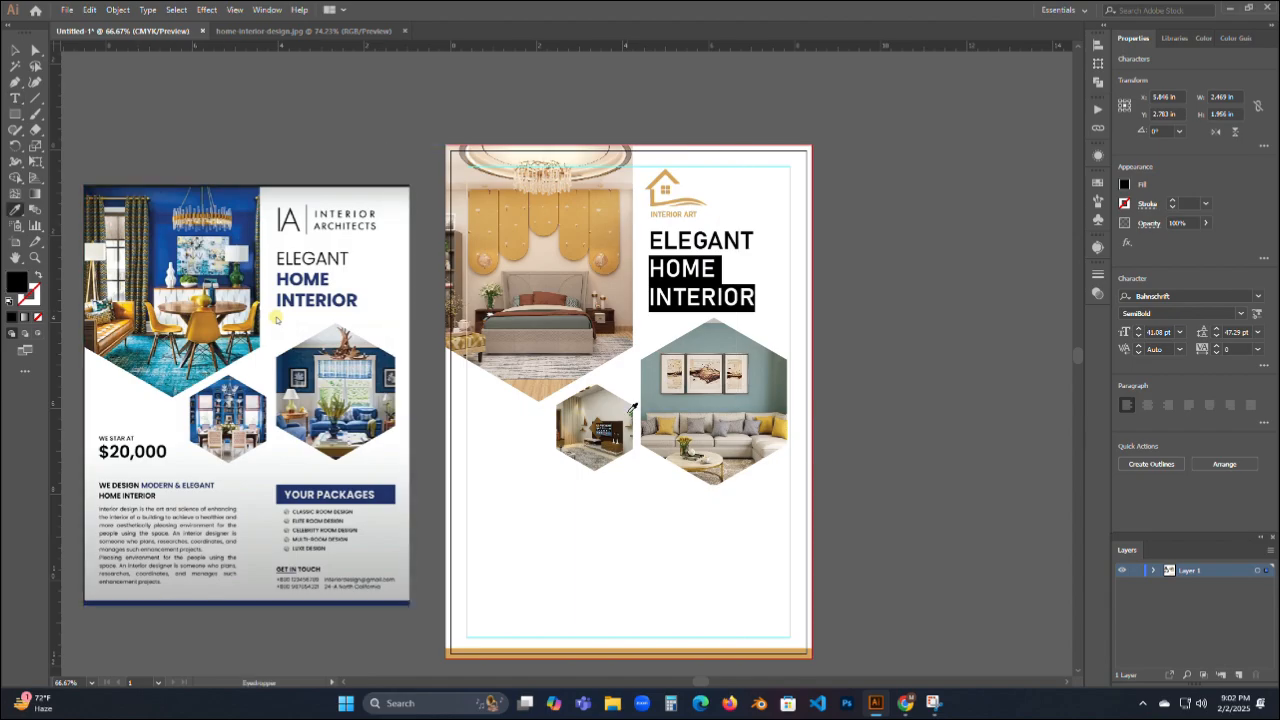
{"action": "left_click", "coordinate": [638, 653]}
{"action": "key", "text": "v"}
{"action": "left_click", "coordinate": [922, 357]}
Set the heading word ELEGANT to the Bahnschrift Regular style.
{"action": "left_click", "coordinate": [15, 98]}
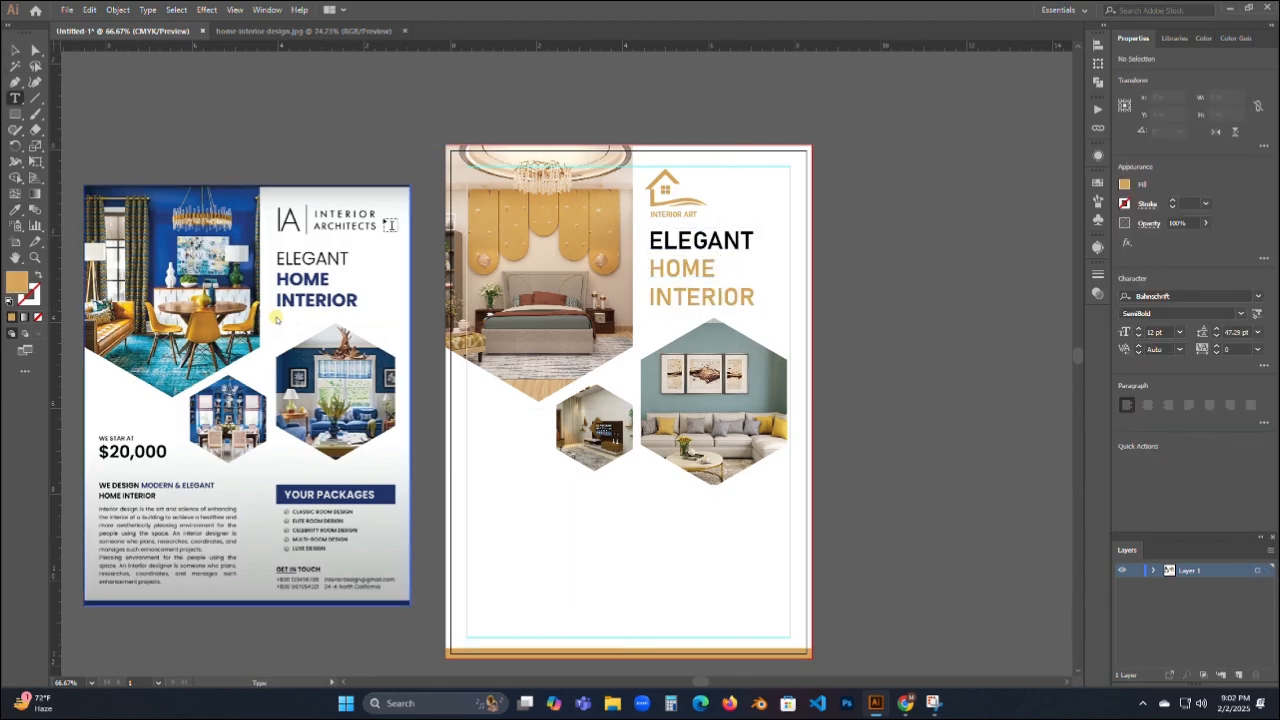
{"action": "left_click_drag", "start_coordinate": [649, 241], "coordinate": [783, 238]}
{"action": "left_click", "coordinate": [1240, 314]}
{"action": "left_click", "coordinate": [1162, 335]}
{"action": "left_click", "coordinate": [999, 263]}
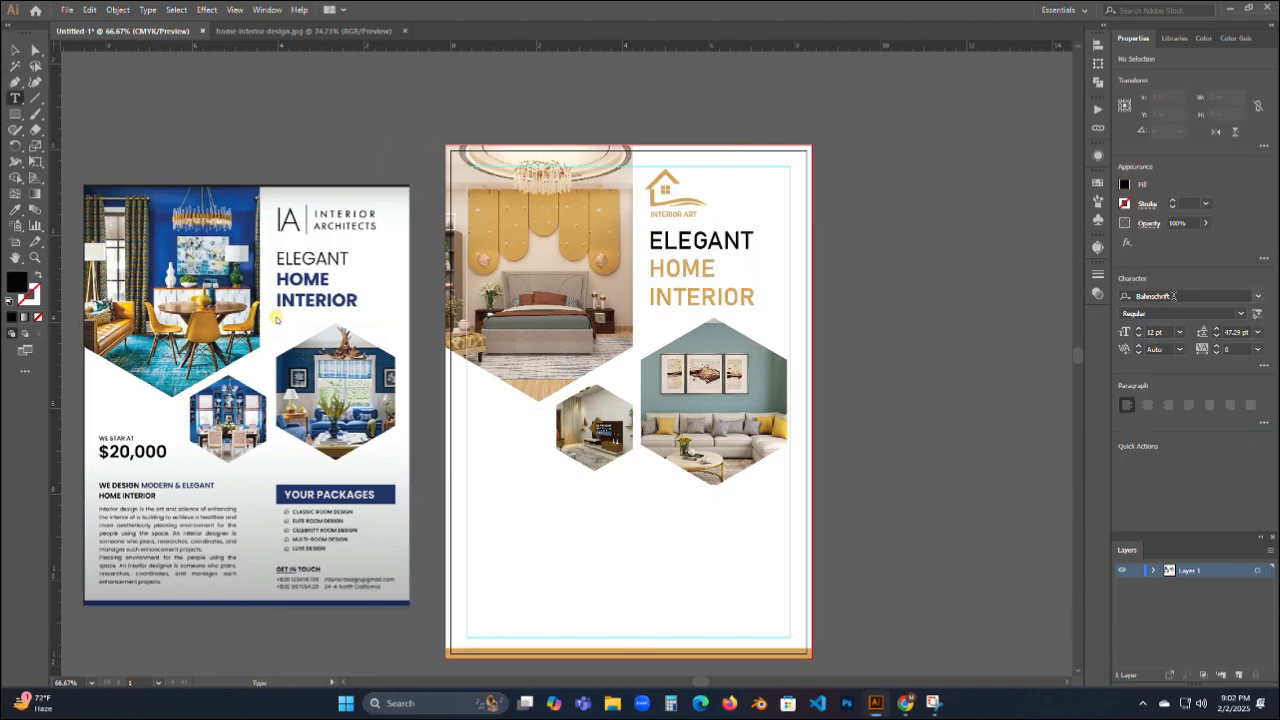
{"action": "left_click", "coordinate": [14, 51]}
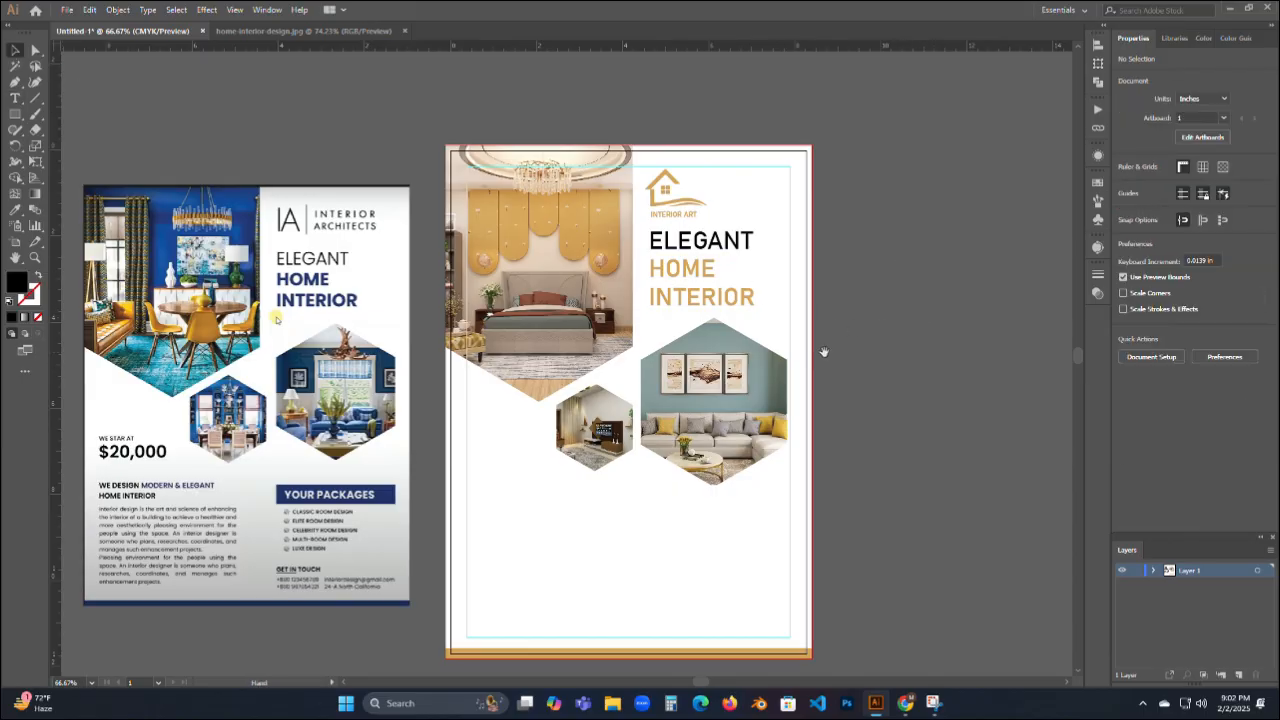
Draw a rectangle about 3.47 × 0.63 in below the living room hexagon and fill it with the footer bar's gold.
{"action": "left_click_drag", "start_coordinate": [824, 352], "coordinate": [860, 334]}
{"action": "left_click_drag", "start_coordinate": [613, 523], "coordinate": [640, 443]}
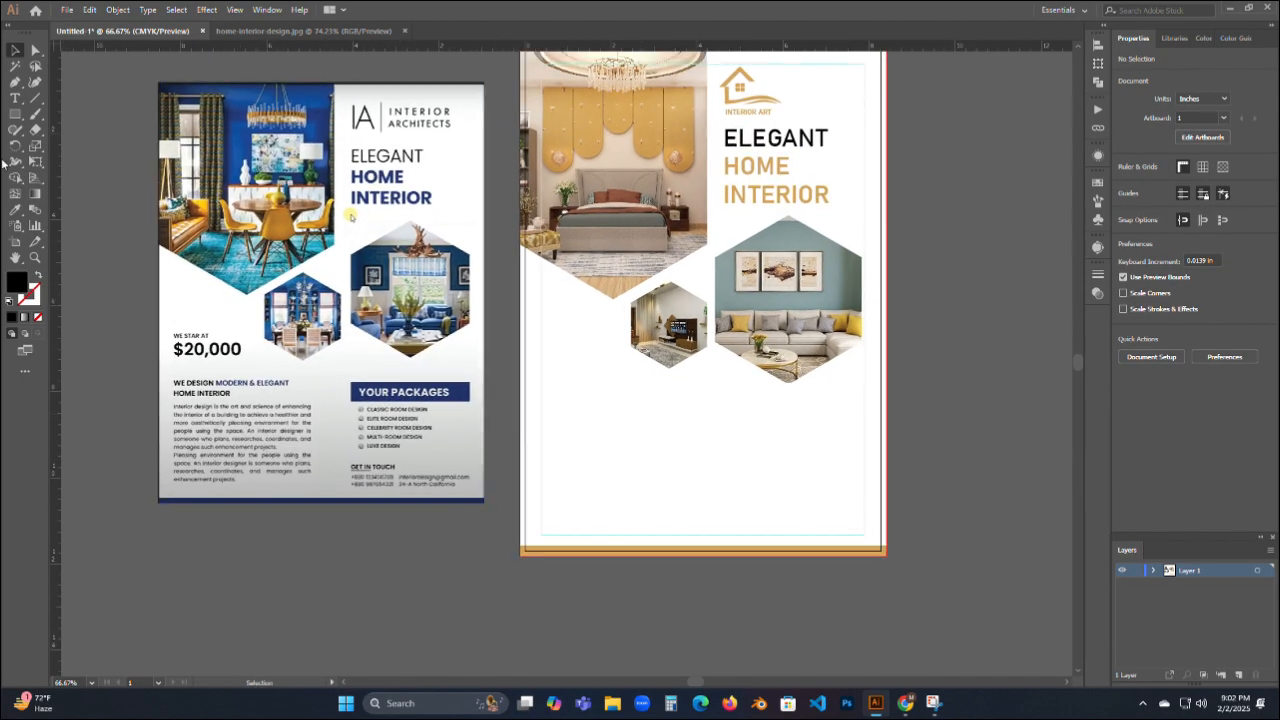
{"action": "key", "text": "m"}
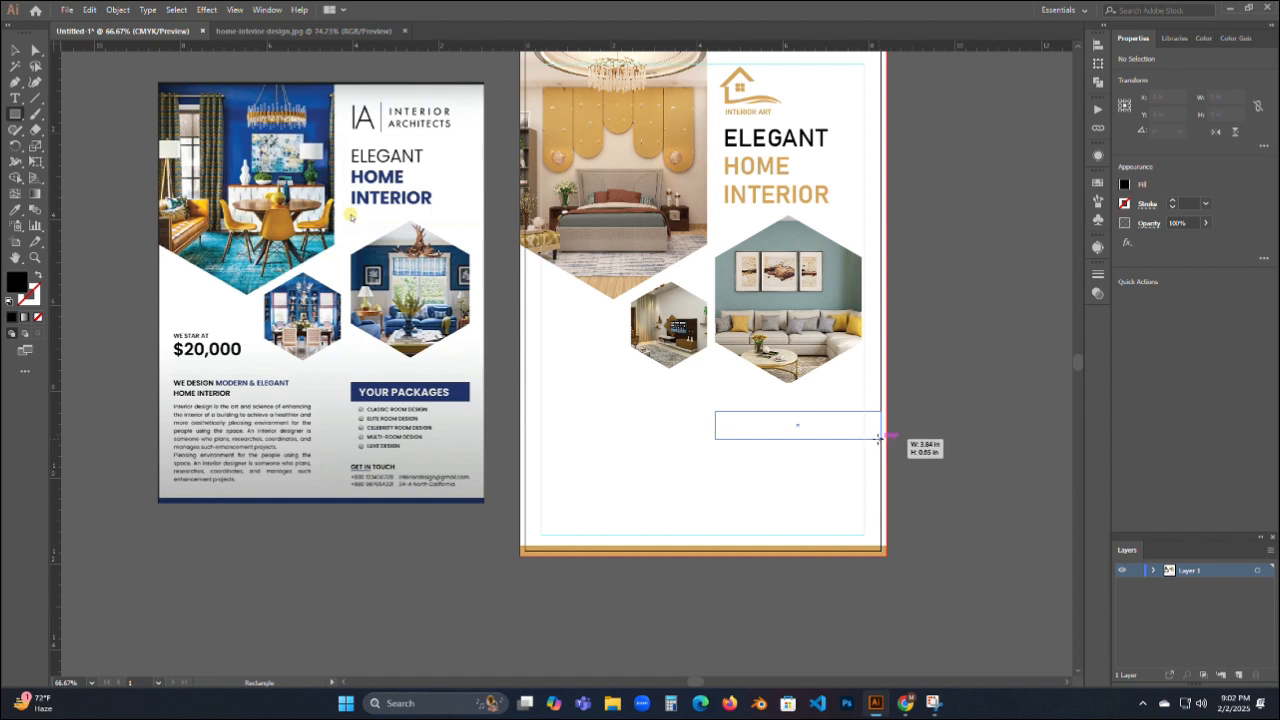
{"action": "left_click_drag", "start_coordinate": [861, 438], "coordinate": [864, 438]}
{"action": "left_click", "coordinate": [17, 209]}
{"action": "left_click", "coordinate": [587, 551]}
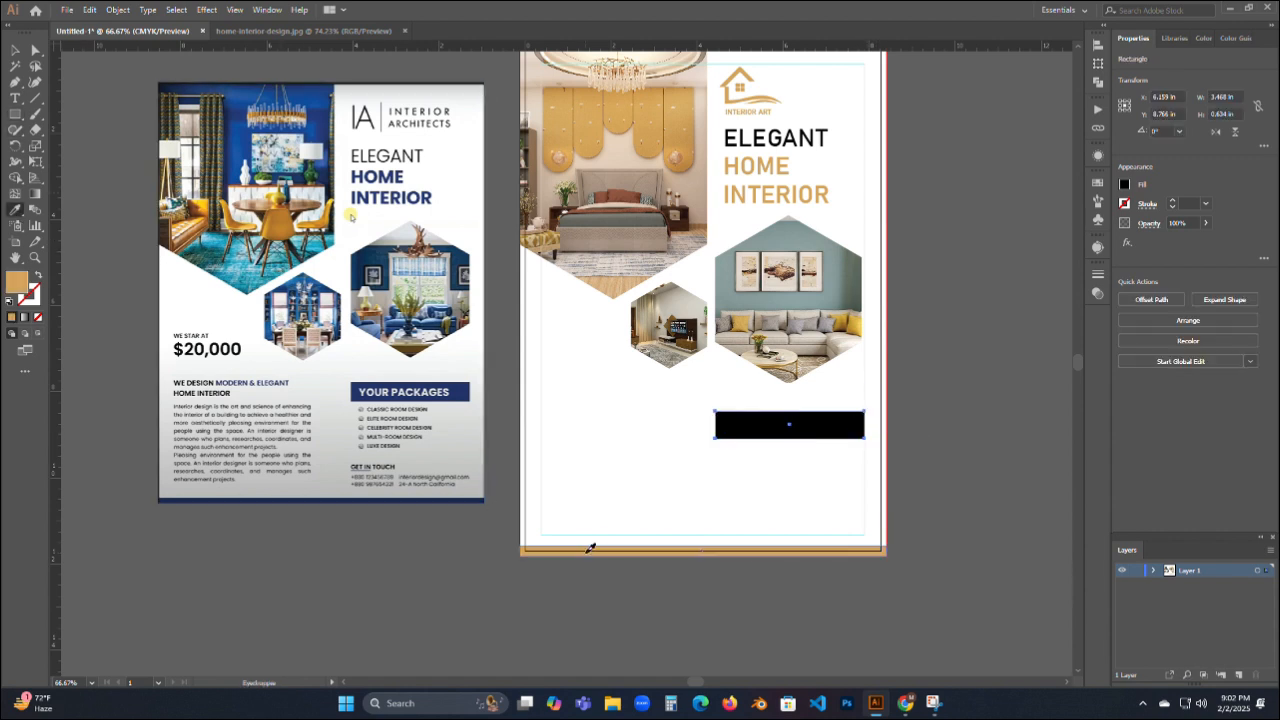
{"action": "left_click", "coordinate": [15, 50]}
{"action": "left_click", "coordinate": [452, 608]}
{"action": "left_click", "coordinate": [718, 436]}
{"action": "left_click", "coordinate": [738, 598]}
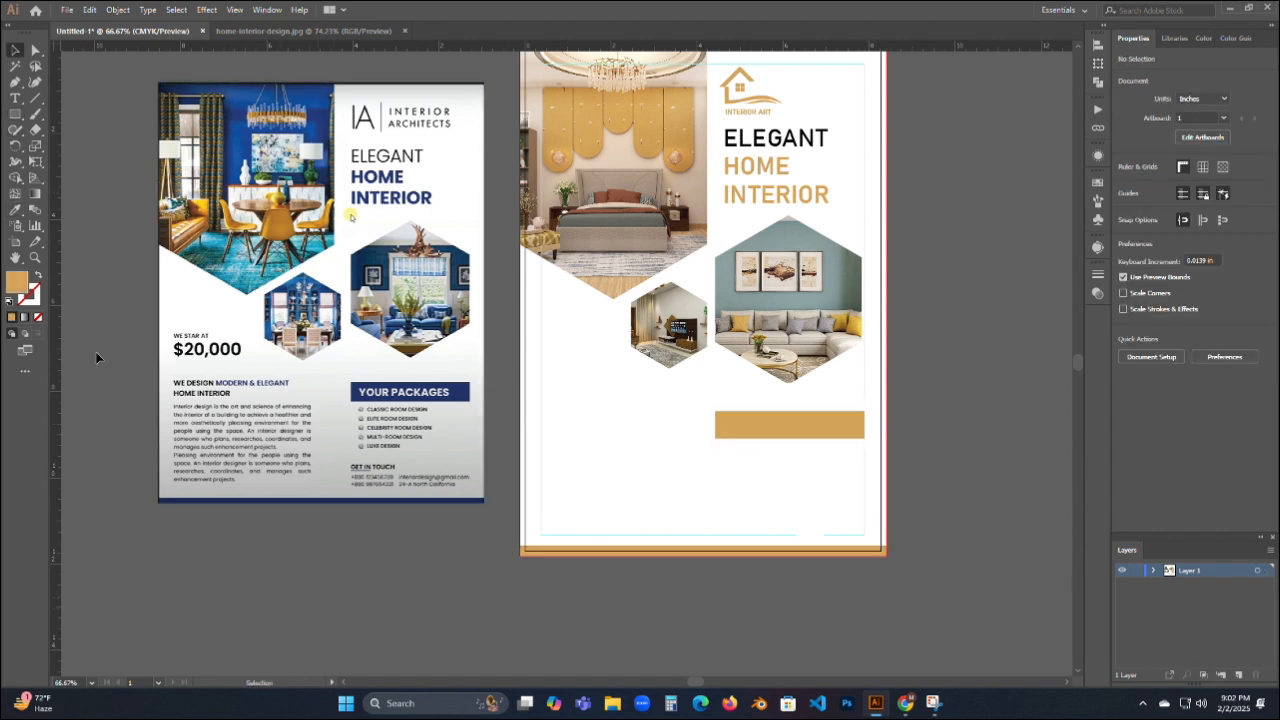
Add the text "YOUR PACKAGES" on the new gold rectangle and fill it with white.
{"action": "left_click", "coordinate": [15, 98]}
{"action": "left_click", "coordinate": [588, 436]}
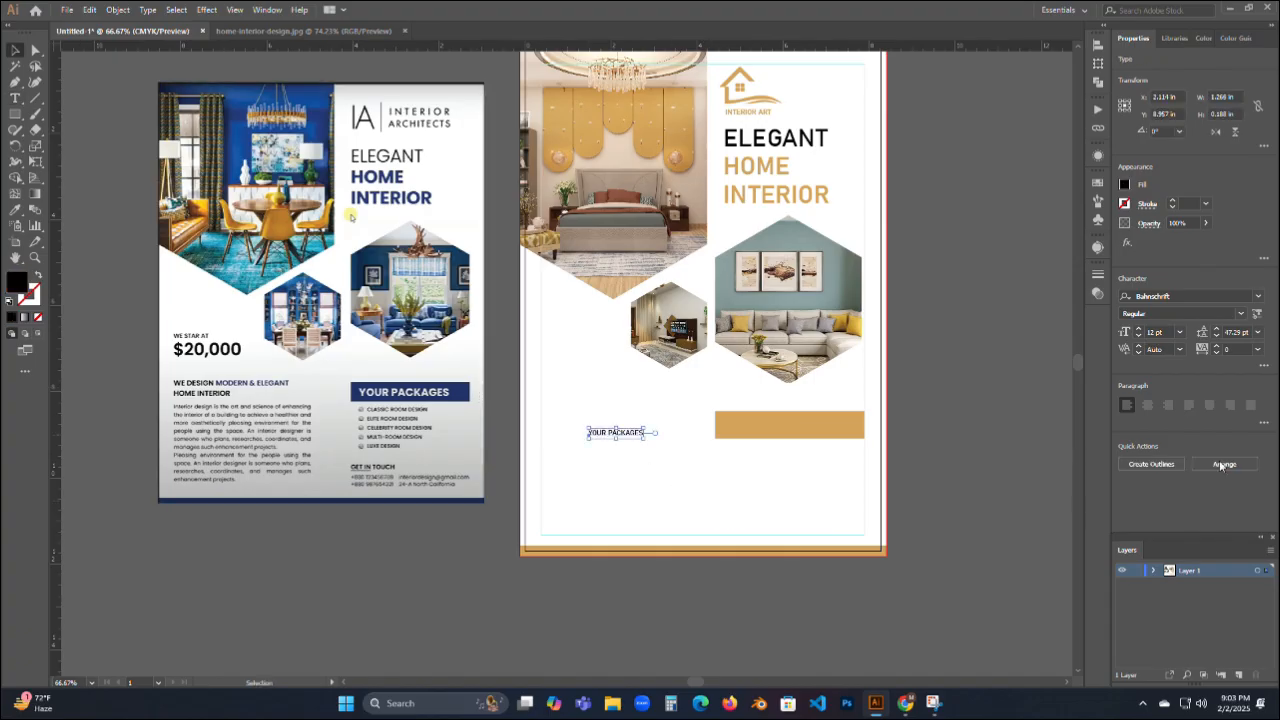
{"action": "left_click", "coordinate": [1124, 185]}
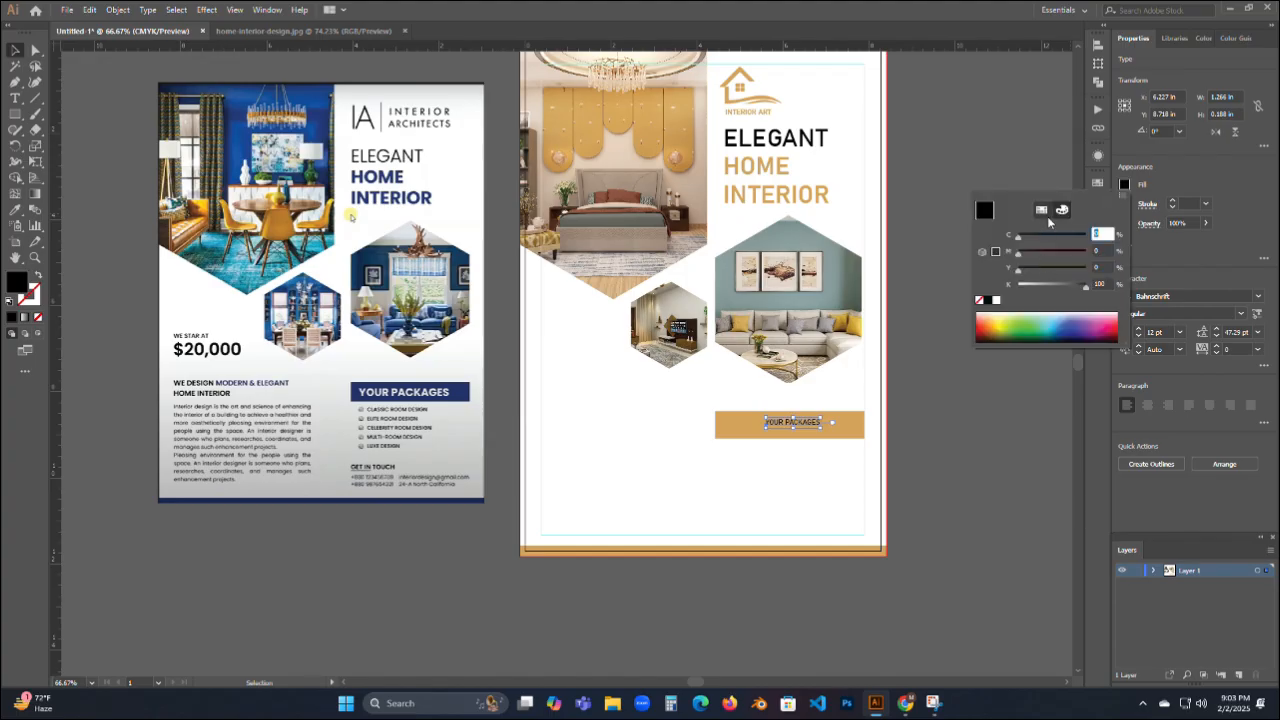
{"action": "left_click", "coordinate": [1044, 210]}
{"action": "left_click", "coordinate": [1003, 229]}
{"action": "left_click", "coordinate": [980, 157]}
Enlarge the YOUR PACKAGES text to about 27 pt so it spans most of the gold rectangle.
{"action": "left_click", "coordinate": [1240, 313]}
{"action": "left_click", "coordinate": [895, 451]}
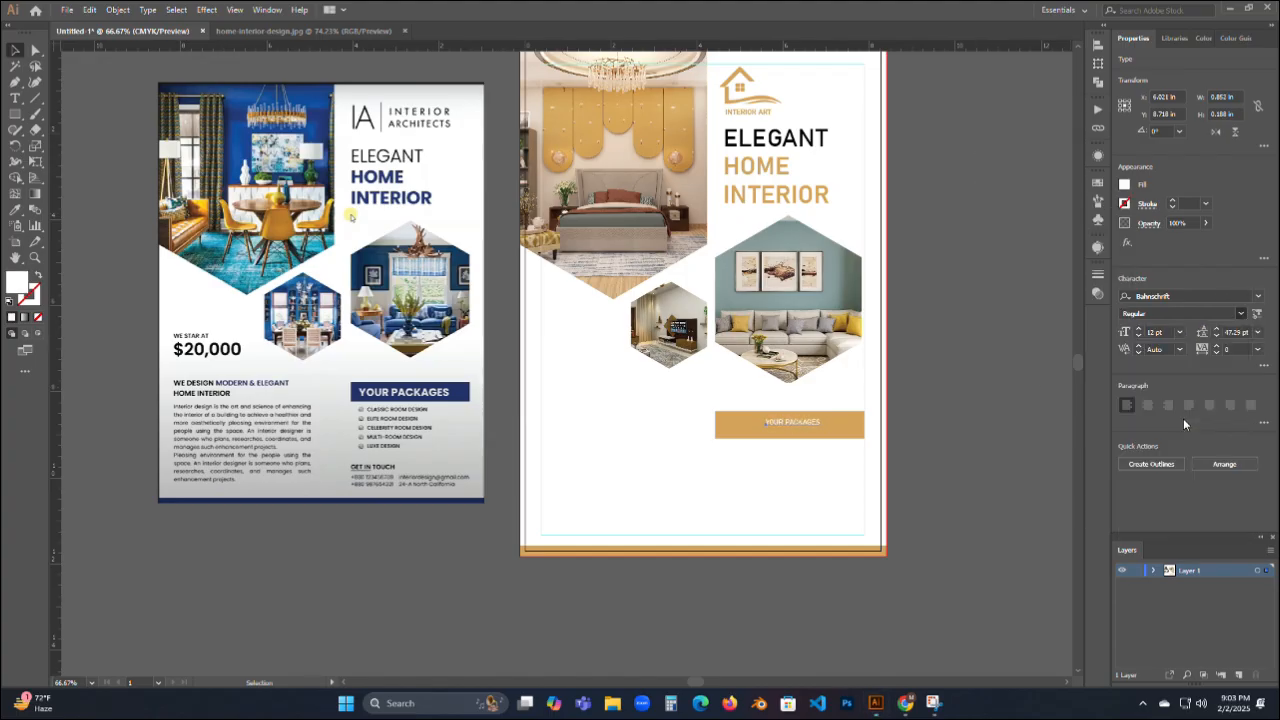
{"action": "left_click", "coordinate": [790, 424]}
{"action": "left_click_drag", "start_coordinate": [821, 428], "coordinate": [854, 442]}
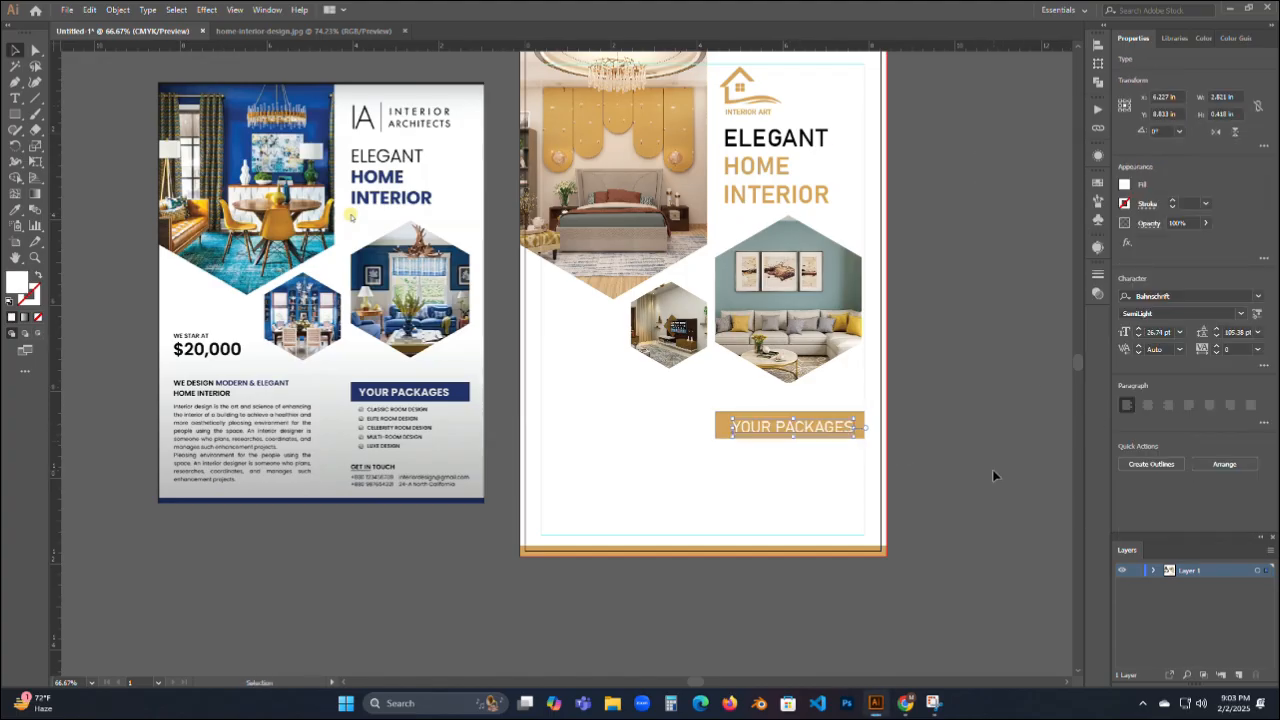
{"action": "left_click", "coordinate": [993, 471]}
Set the YOUR PACKAGES text to the SemiBold SemiCondensed style.
{"action": "left_click", "coordinate": [839, 429]}
{"action": "left_click", "coordinate": [1240, 313]}
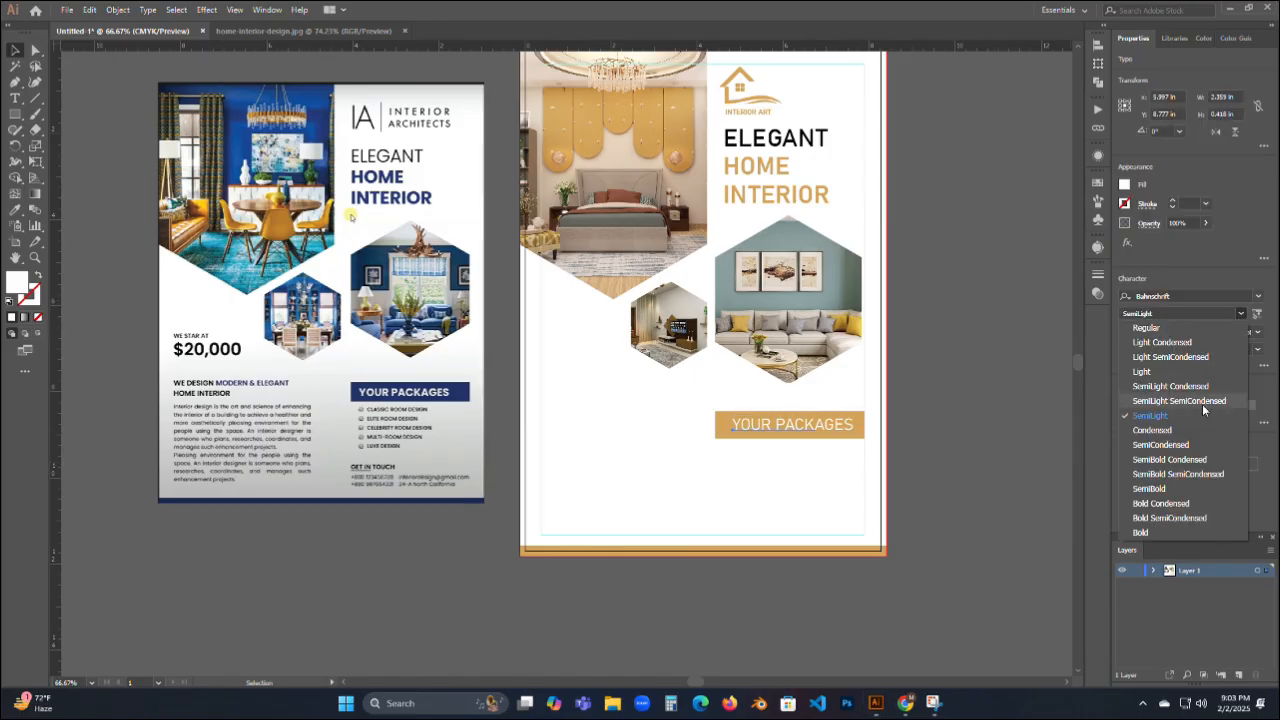
{"action": "left_click", "coordinate": [1180, 475]}
{"action": "left_click", "coordinate": [1020, 360]}
Center the YOUR PACKAGES text horizontally on its gold rectangle.
{"action": "left_click_drag", "start_coordinate": [929, 451], "coordinate": [820, 428]}
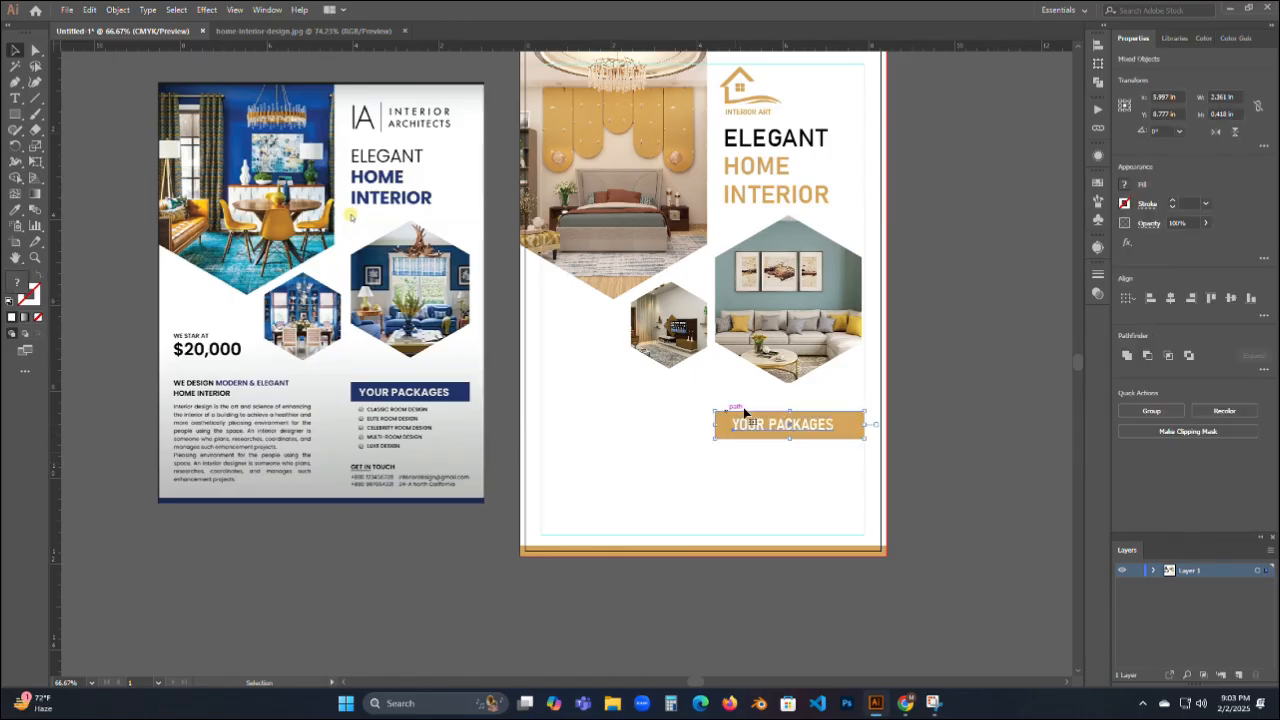
{"action": "left_click", "coordinate": [1167, 306]}
{"action": "left_click", "coordinate": [1171, 298]}
{"action": "left_click", "coordinate": [1003, 323]}
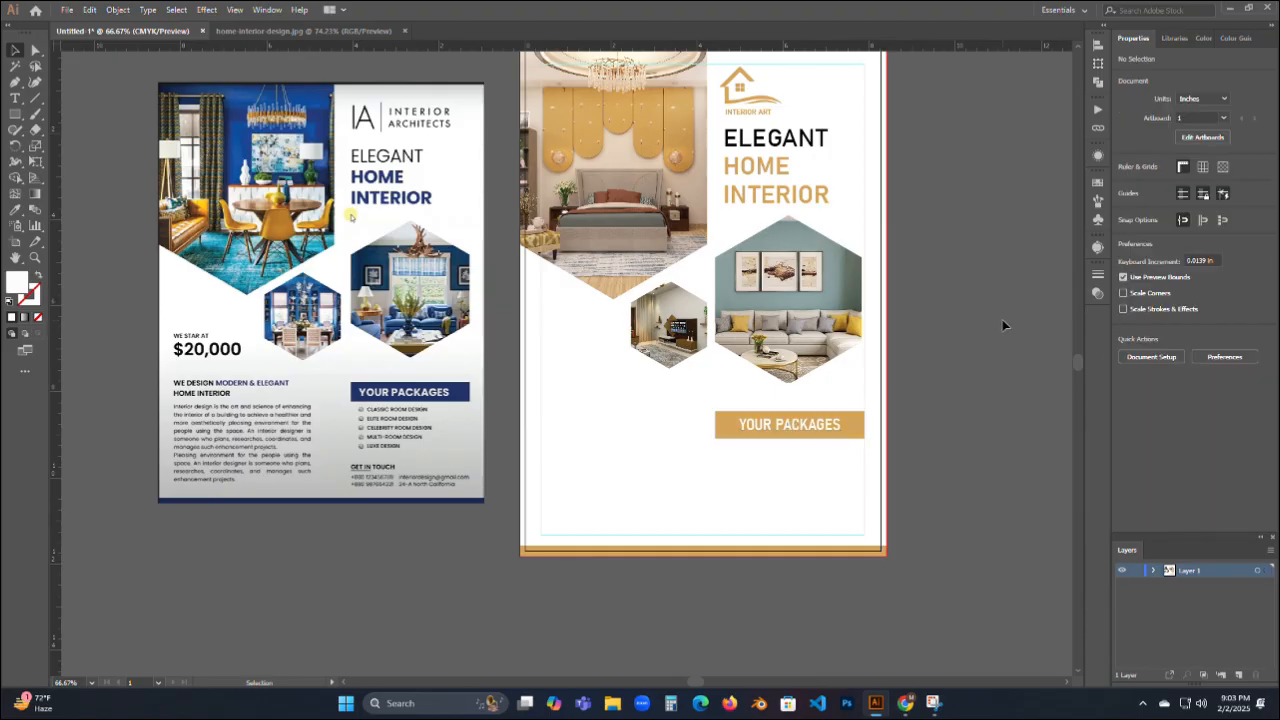
{"action": "left_click", "coordinate": [818, 426]}
{"action": "left_click", "coordinate": [985, 290]}
Set the heading word ELEGANT to the Bahnschrift Light style.
{"action": "double_click", "coordinate": [770, 142]}
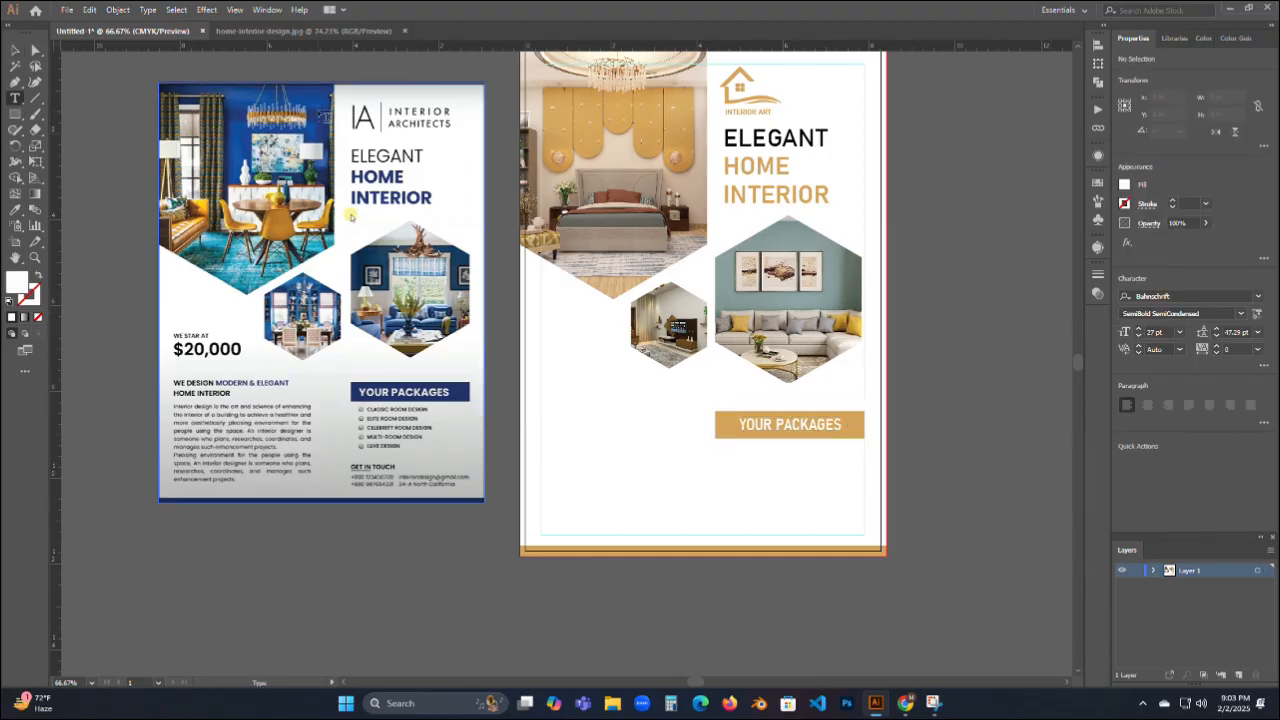
{"action": "double_click", "coordinate": [774, 139]}
{"action": "left_click", "coordinate": [1257, 313]}
{"action": "left_click", "coordinate": [1145, 368]}
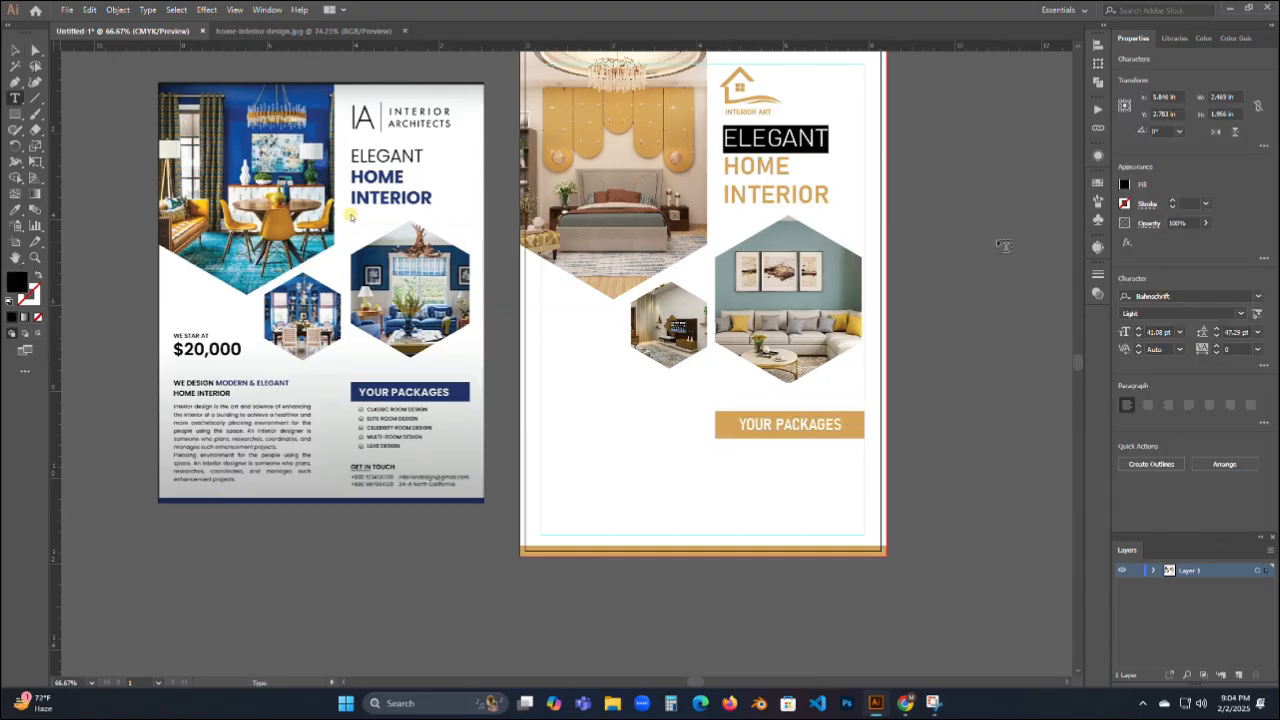
{"action": "left_click", "coordinate": [28, 47]}
{"action": "left_click", "coordinate": [1038, 210]}
{"action": "left_click_drag", "start_coordinate": [943, 203], "coordinate": [929, 251]}
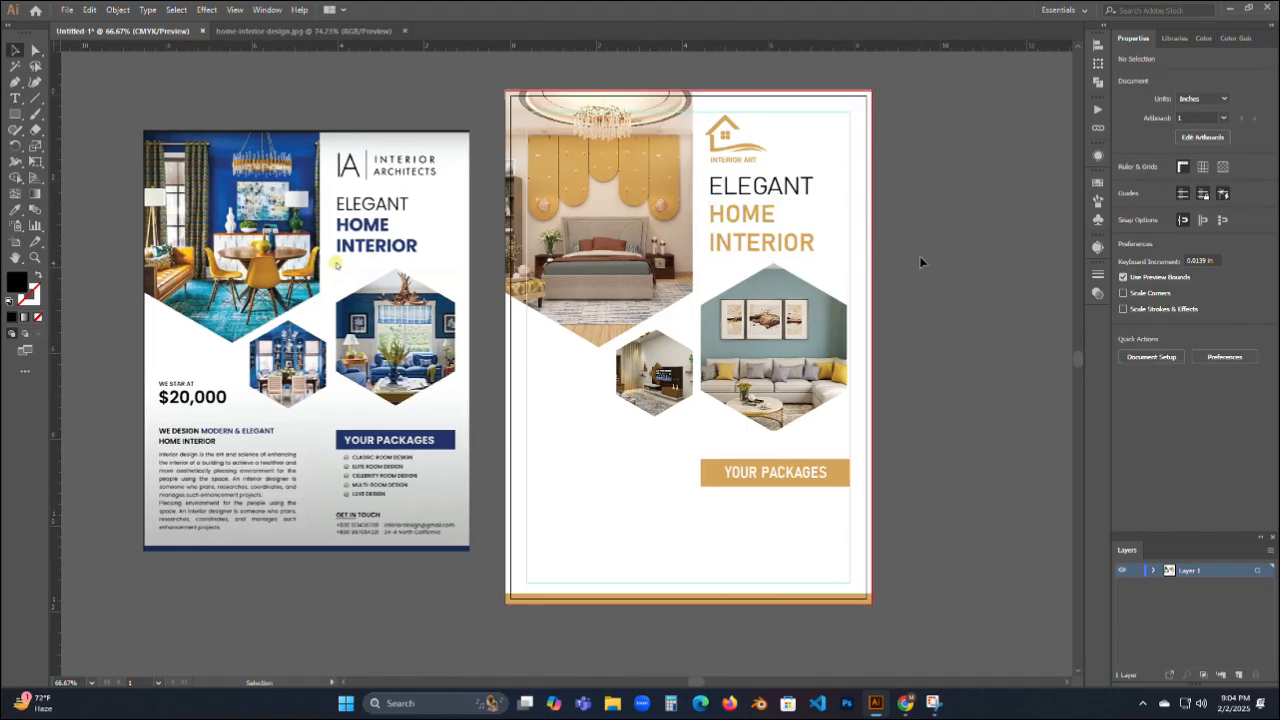
Widen the letter spacing of the YOUR PACKAGES text slightly and recenter it on its gold rectangle.
{"action": "left_click_drag", "start_coordinate": [938, 331], "coordinate": [918, 271]}
{"action": "left_click", "coordinate": [774, 415]}
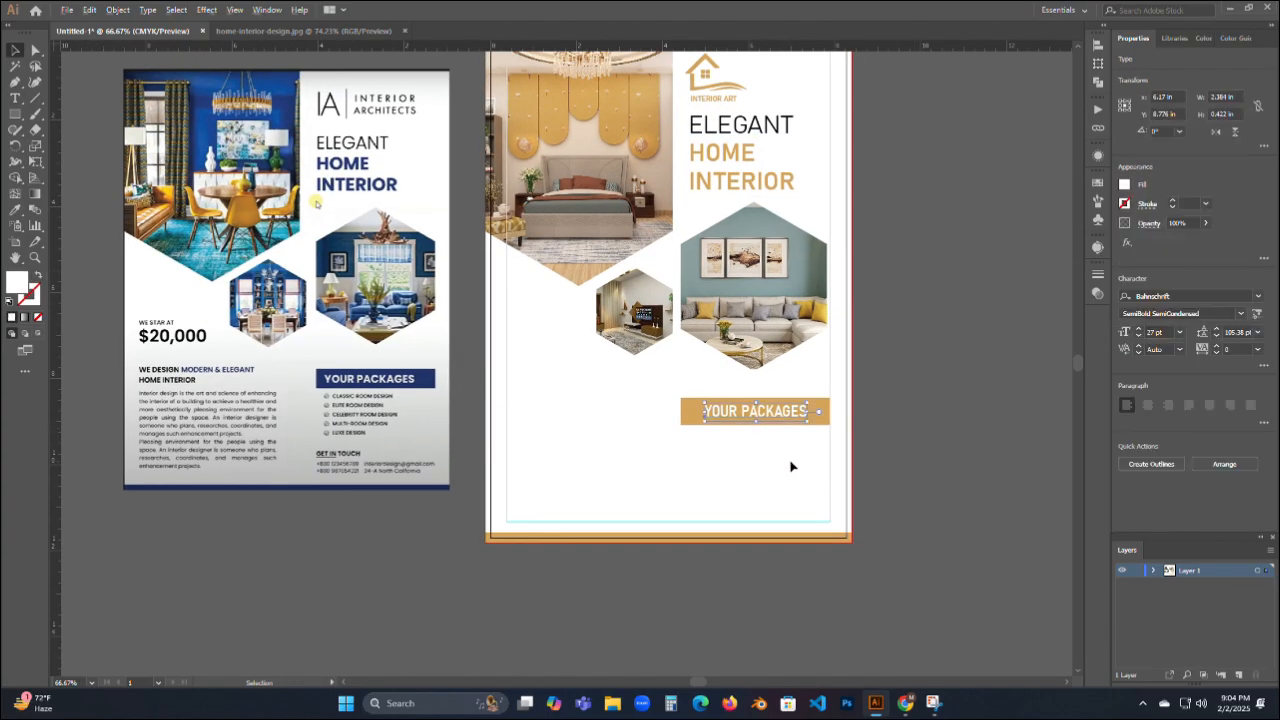
{"action": "left_click", "coordinate": [692, 419], "text": "shift"}
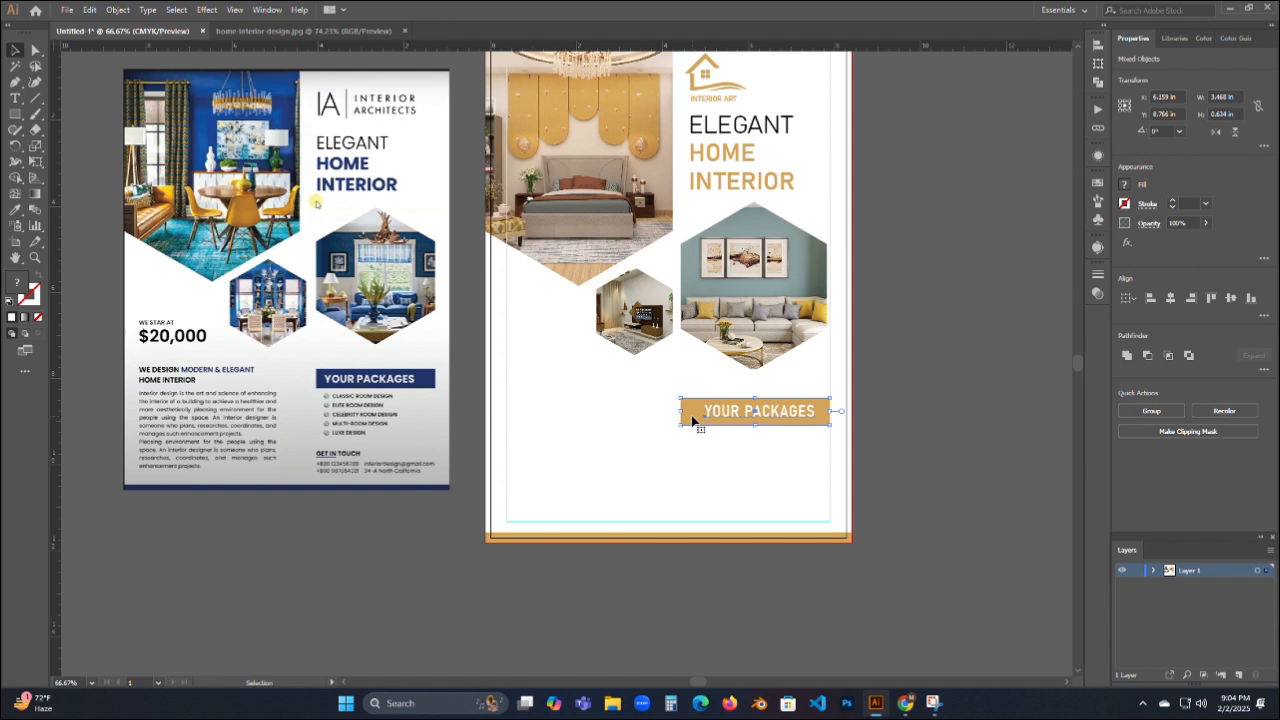
{"action": "left_click", "coordinate": [1010, 293]}
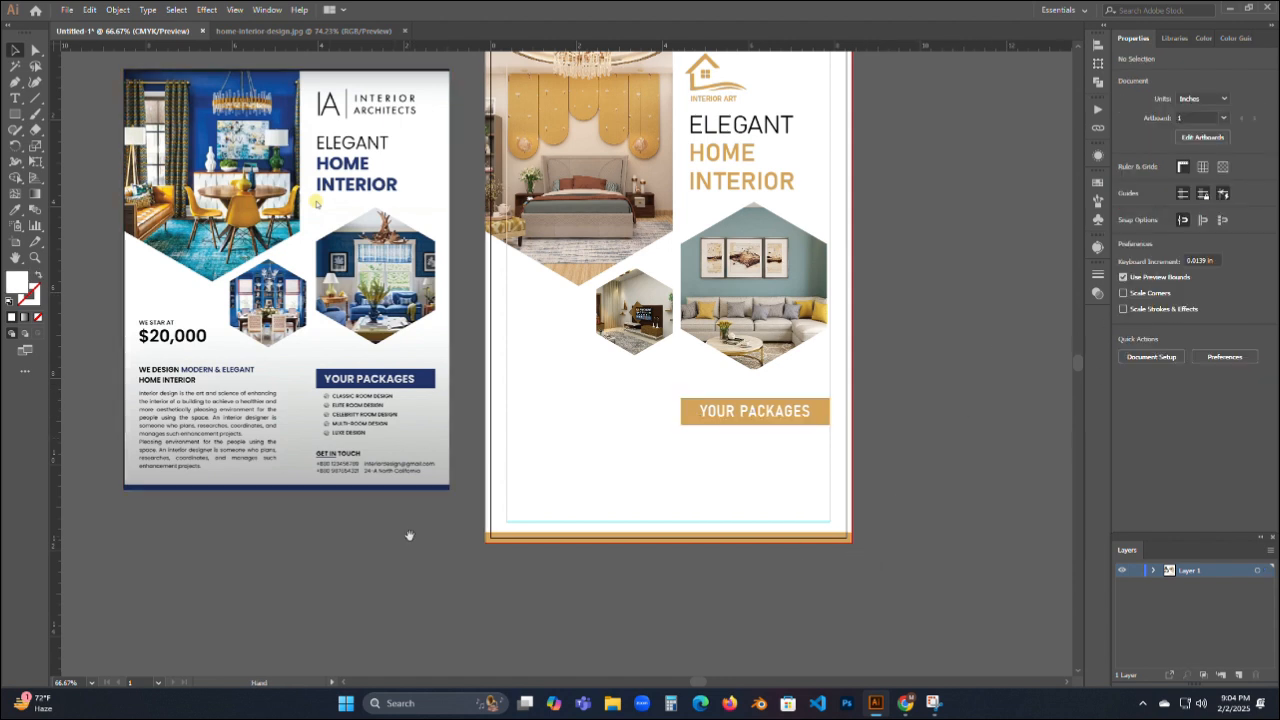
Add a two-line text reading WE START AT and $20,000 in the blank area beside the YOUR PACKAGES rectangle.
{"action": "key", "text": "t"}
{"action": "left_click", "coordinate": [521, 413]}
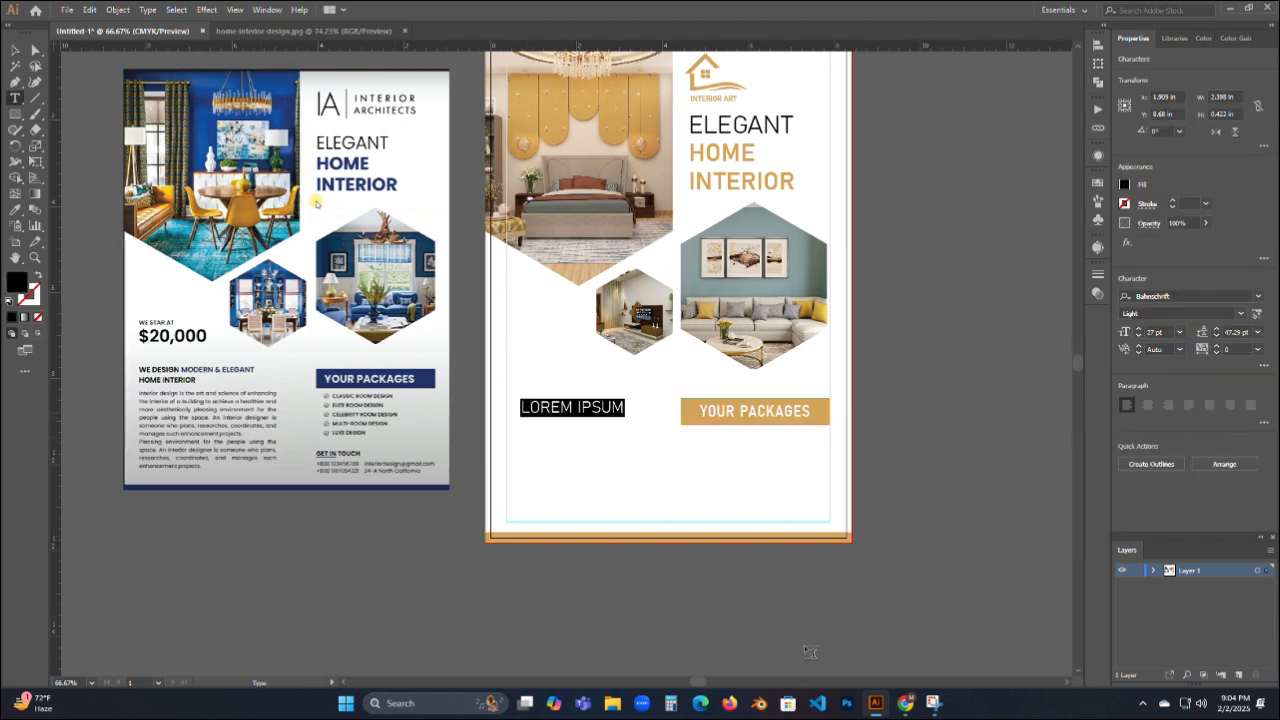
{"action": "type", "text": "WE START AT"}
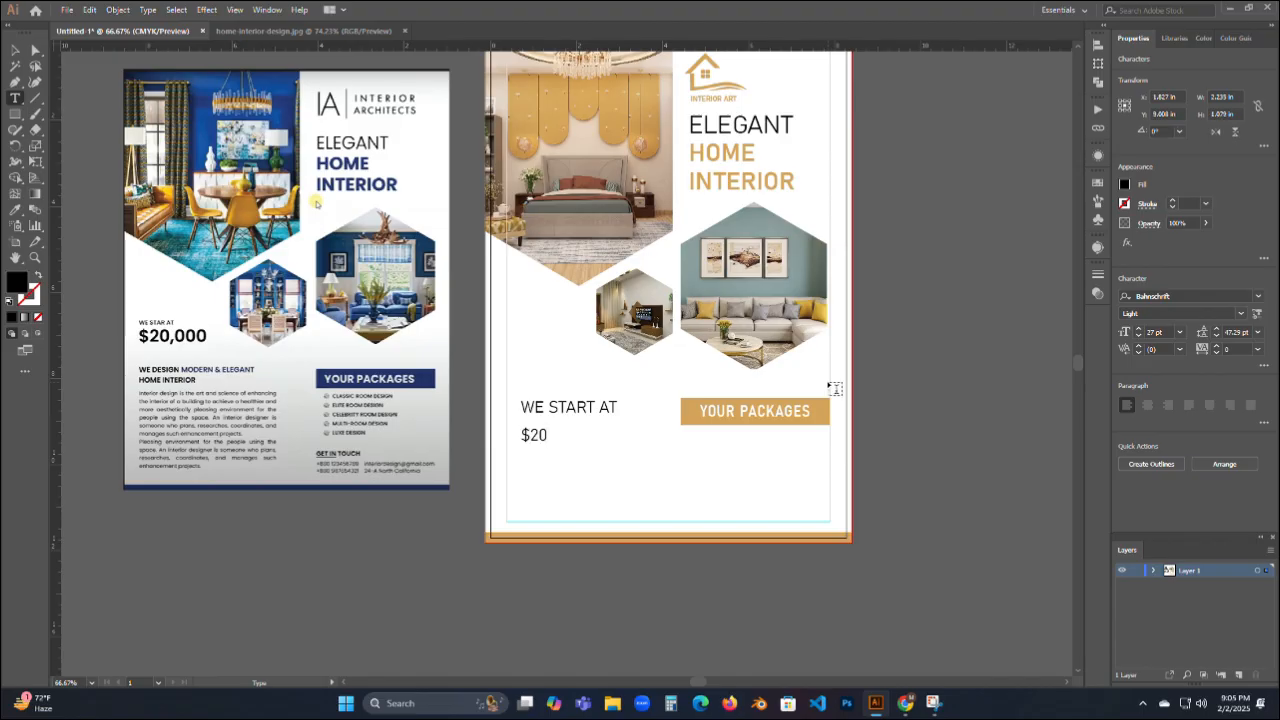
{"action": "type", "text": "00"}
{"action": "key", "text": "Escape"}
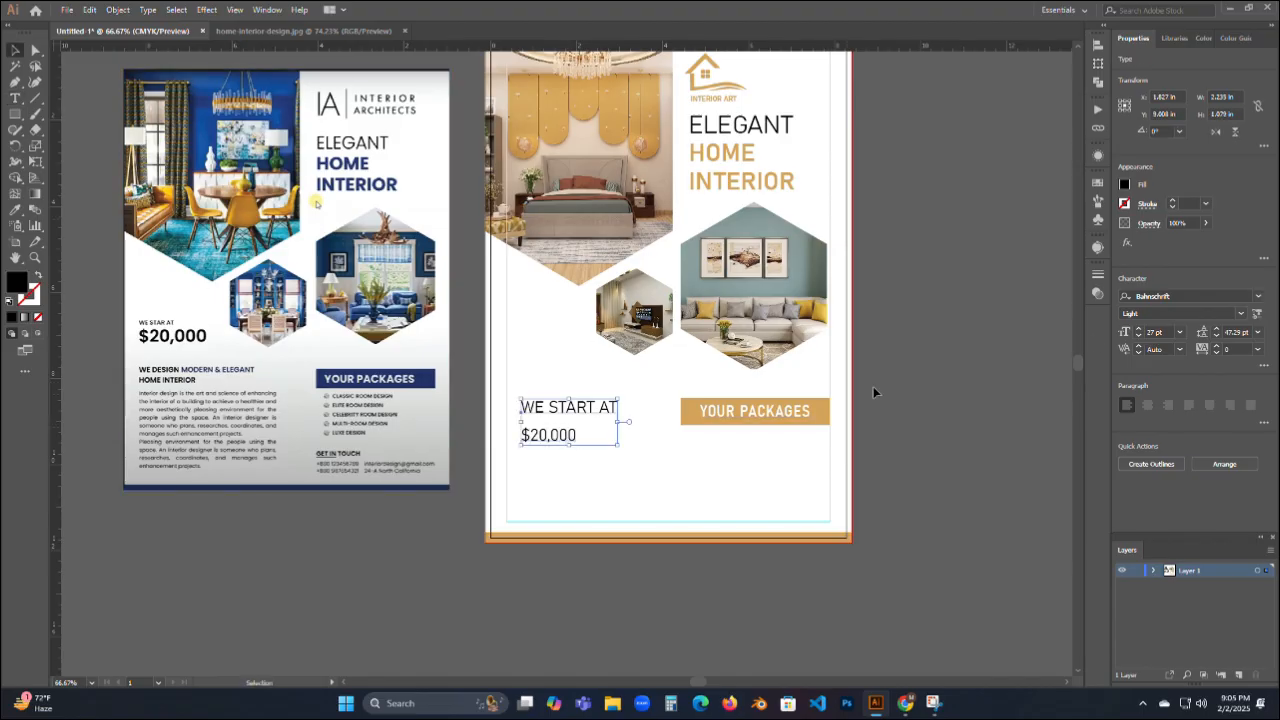
Set the price text to the SemiBold Condensed style and tighten its leading to 31.29 pt.
{"action": "left_click", "coordinate": [1240, 313]}
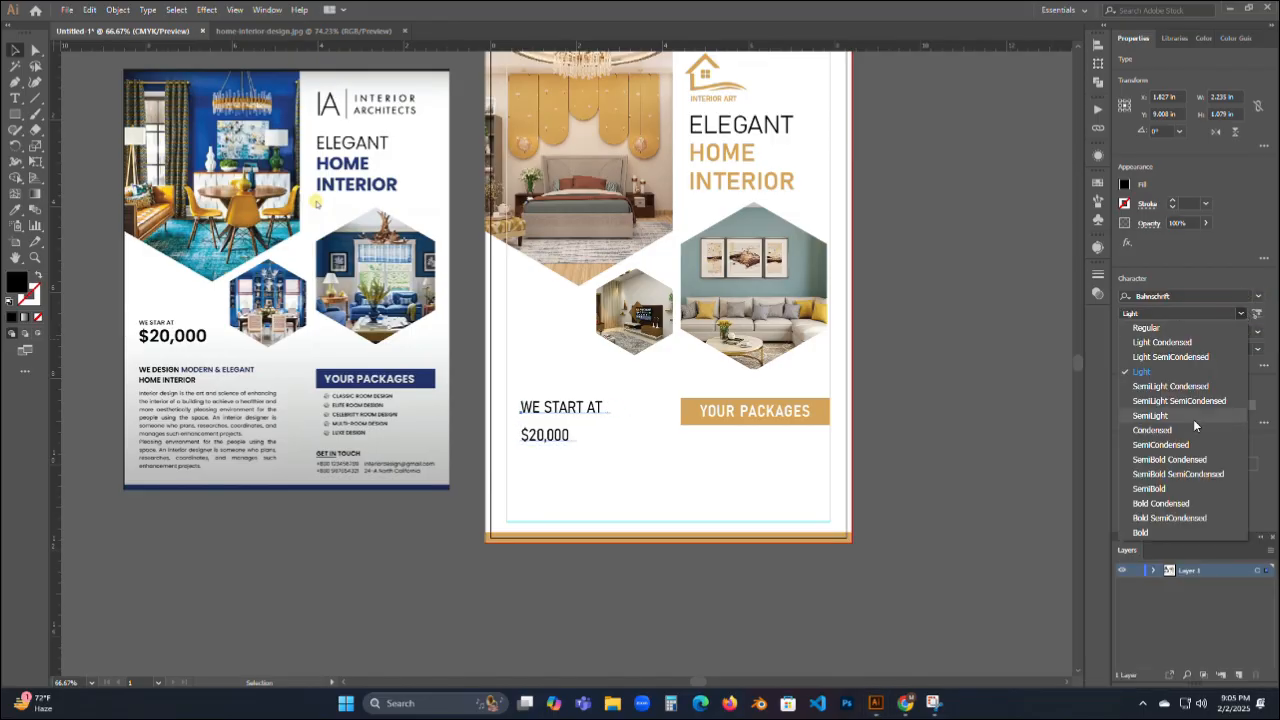
{"action": "left_click", "coordinate": [1177, 467]}
{"action": "key", "text": "alt+Up"}
{"action": "key", "text": "alt+Up"}
{"action": "key", "text": "alt+Up"}
{"action": "key", "text": "alt+Up"}
{"action": "key", "text": "alt+Up"}
{"action": "key", "text": "alt+Up"}
{"action": "key", "text": "alt+Up"}
{"action": "key", "text": "alt+Up"}
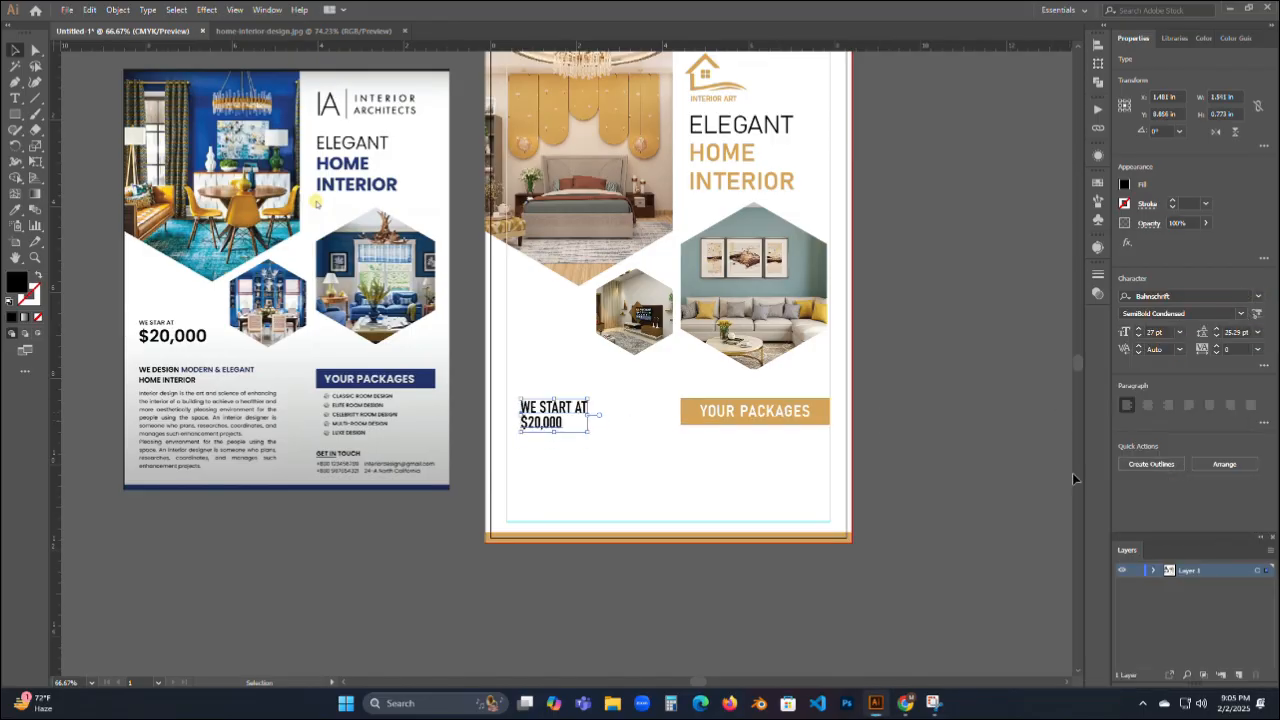
{"action": "left_click", "coordinate": [1066, 477]}
Reduce the WE START AT line to 14 pt.
{"action": "left_click", "coordinate": [527, 409]}
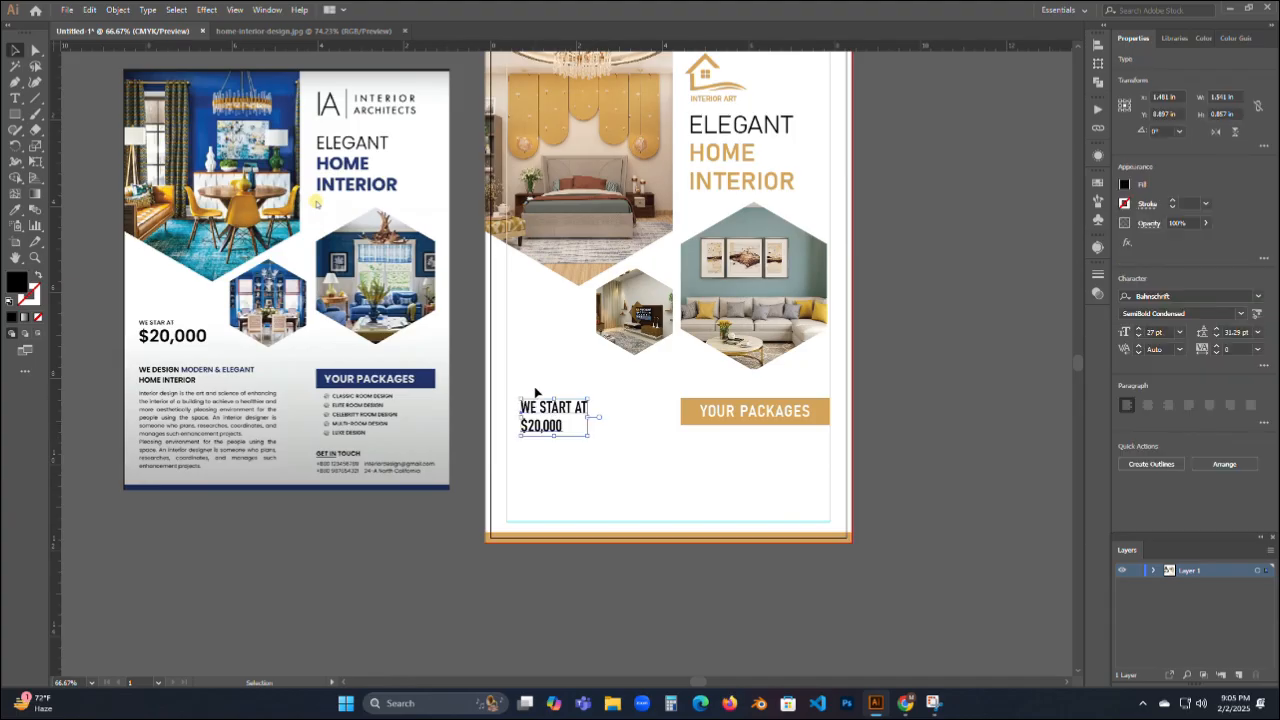
{"action": "key", "text": "t"}
{"action": "left_click_drag", "start_coordinate": [523, 407], "coordinate": [599, 406]}
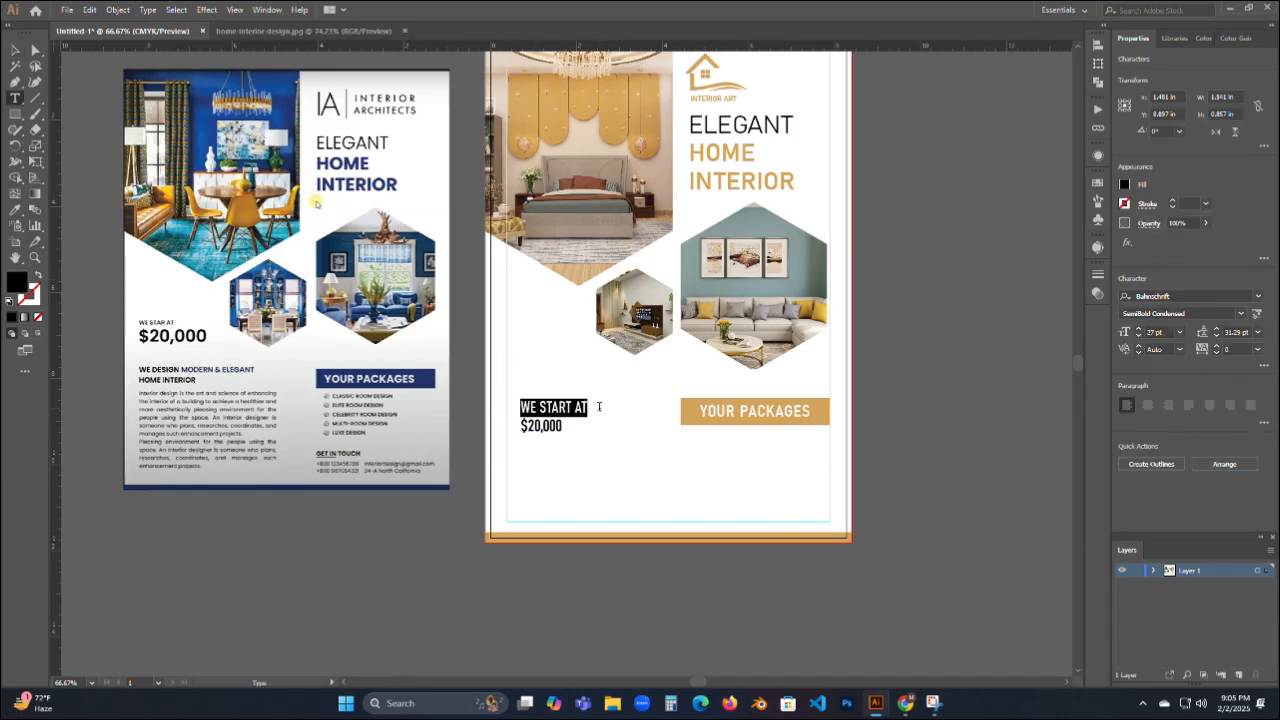
{"action": "left_click", "coordinate": [1139, 336]}
{"action": "left_click", "coordinate": [1139, 336]}
{"action": "left_click", "coordinate": [1139, 336]}
{"action": "left_click", "coordinate": [941, 364], "text": "ctrl"}
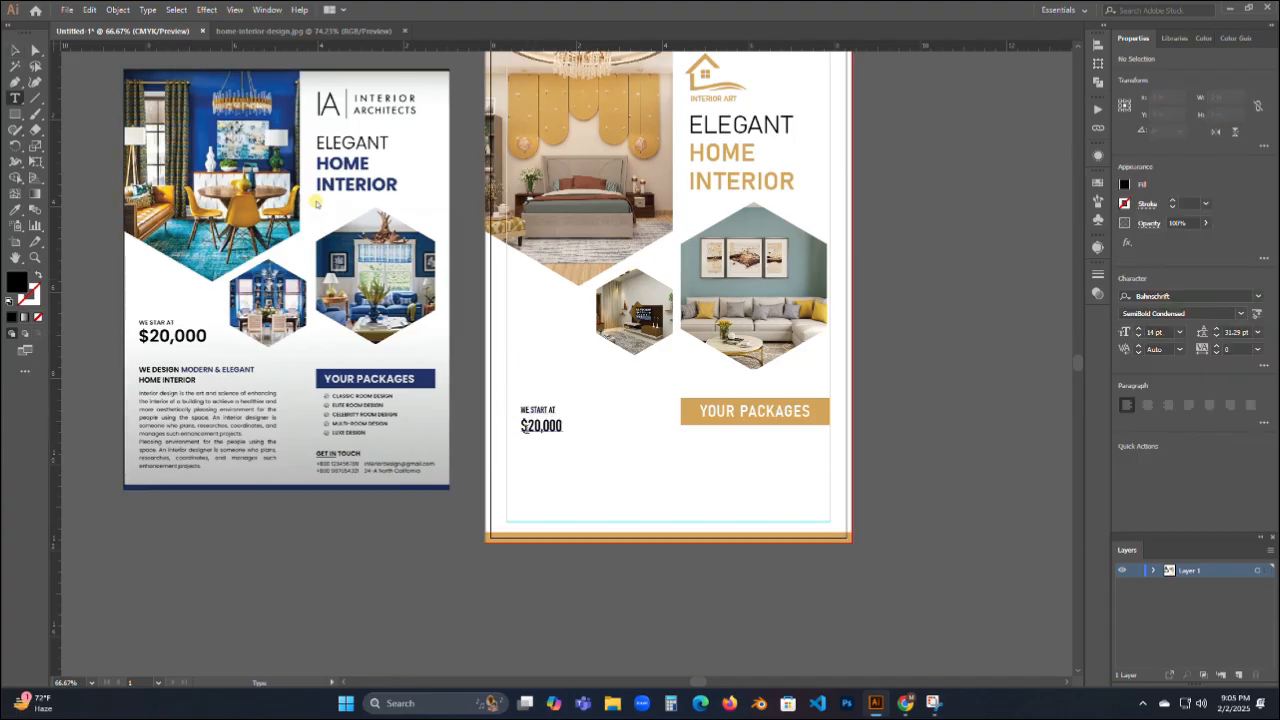
Enlarge the $20,000 line to 46 pt.
{"action": "left_click_drag", "start_coordinate": [521, 425], "coordinate": [566, 426]}
{"action": "left_click", "coordinate": [1138, 332]}
{"action": "left_click", "coordinate": [1138, 332]}
{"action": "left_click", "coordinate": [1138, 332]}
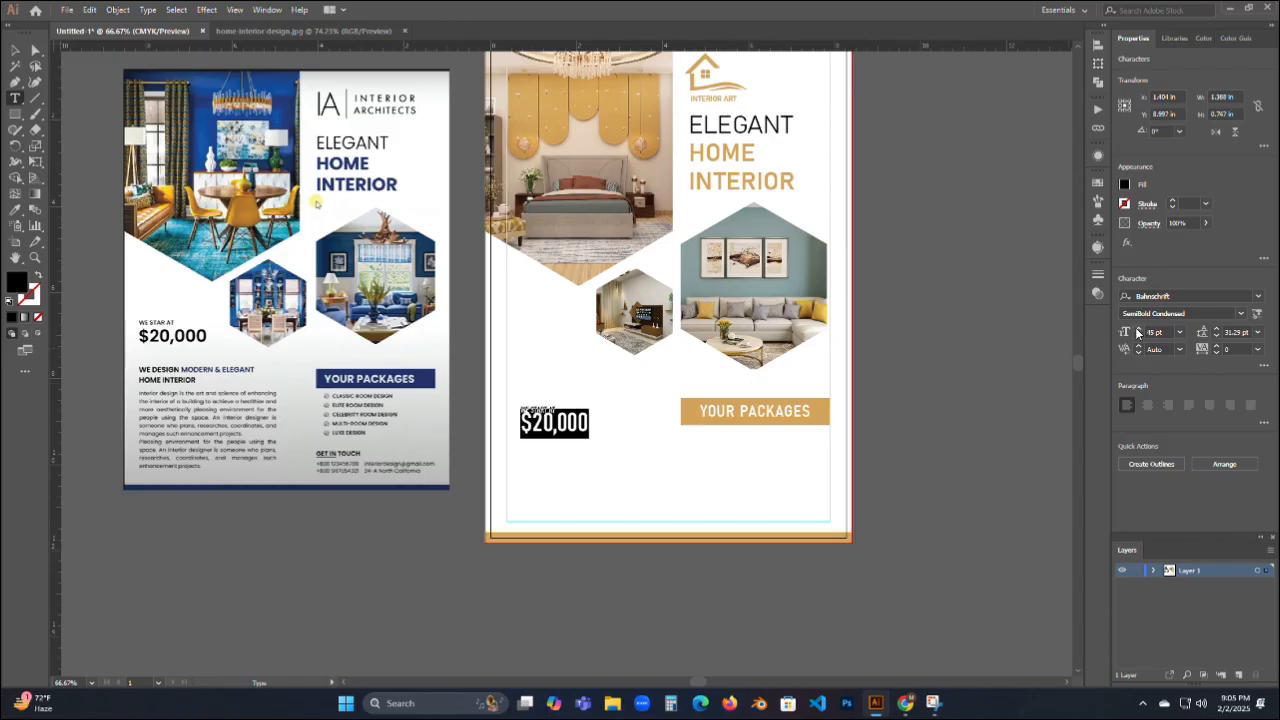
{"action": "left_click", "coordinate": [1138, 331]}
{"action": "left_click", "coordinate": [1139, 331]}
{"action": "left_click", "coordinate": [15, 50]}
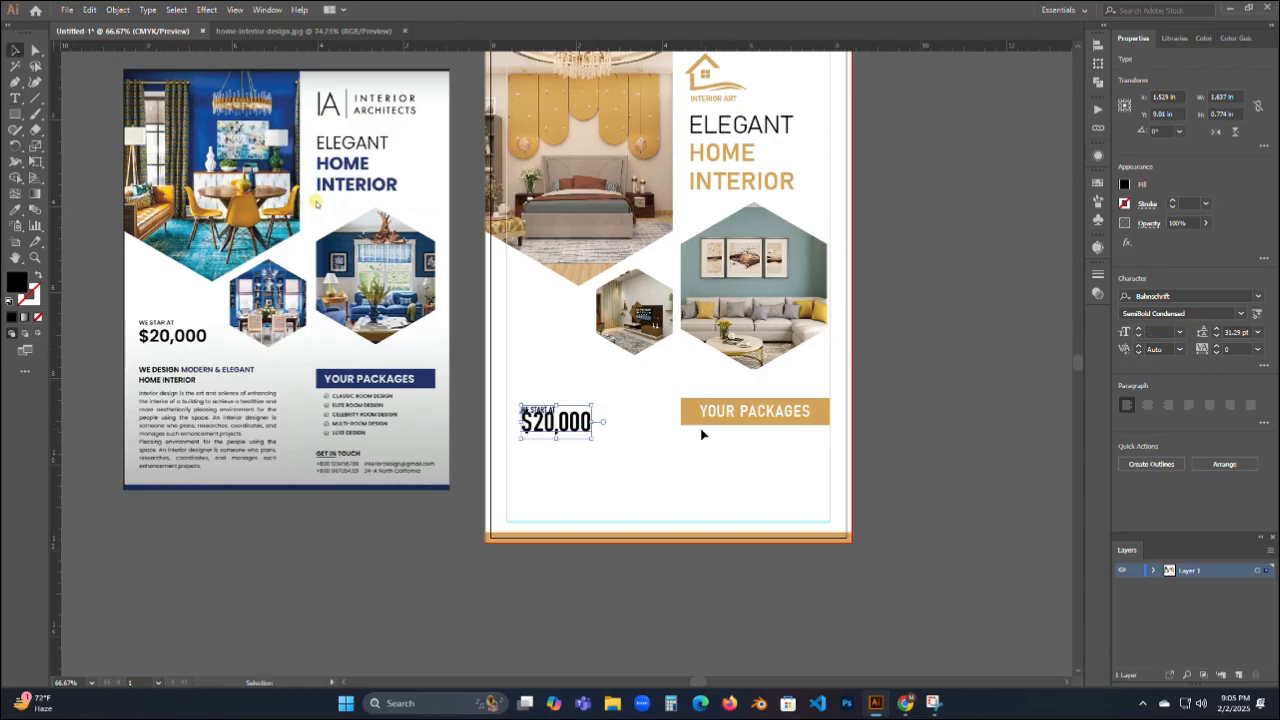
Increase the leading of the price text to 45.29 pt to separate its two lines.
{"action": "key", "text": "ctrl+shift+period"}
{"action": "key", "text": "ctrl+shift+period"}
{"action": "key", "text": "ctrl+shift+period"}
{"action": "key", "text": "ctrl+shift+period"}
{"action": "key", "text": "ctrl+shift+period"}
{"action": "key", "text": "ctrl+shift+period"}
{"action": "key", "text": "ctrl+shift+period"}
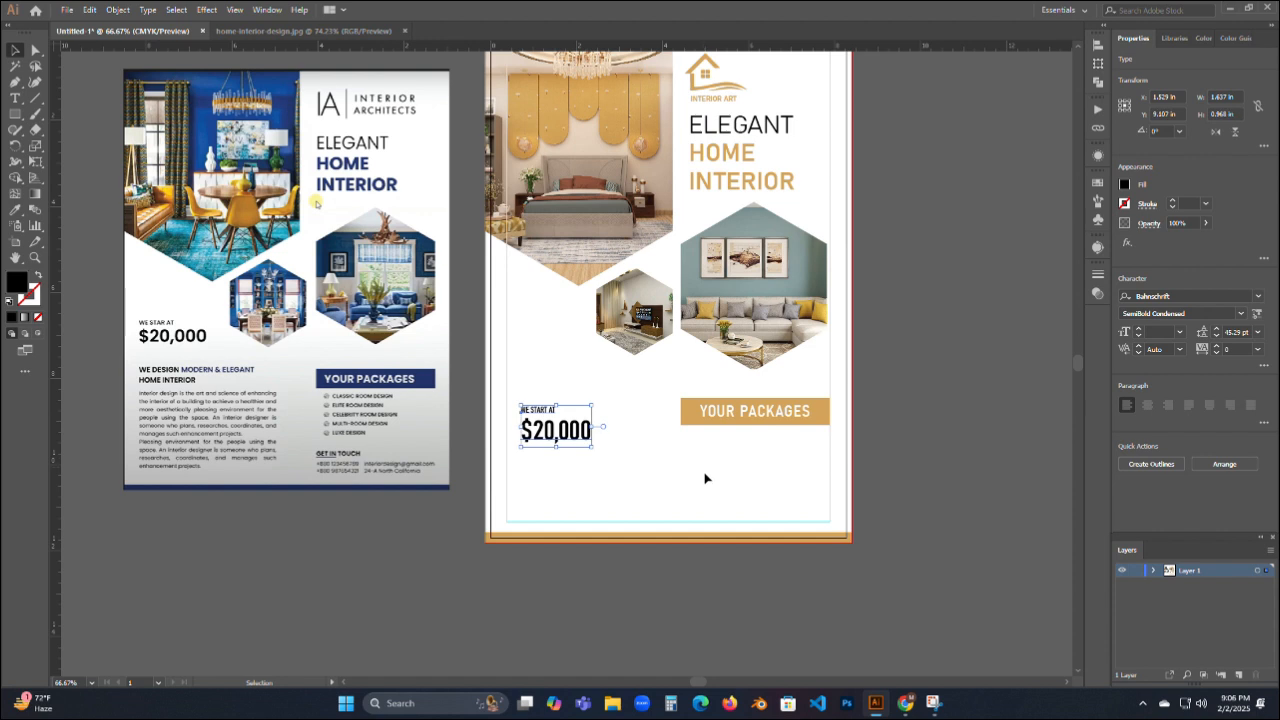
{"action": "left_click", "coordinate": [837, 436]}
Set the WE START AT line to 17 pt.
{"action": "key", "text": "t"}
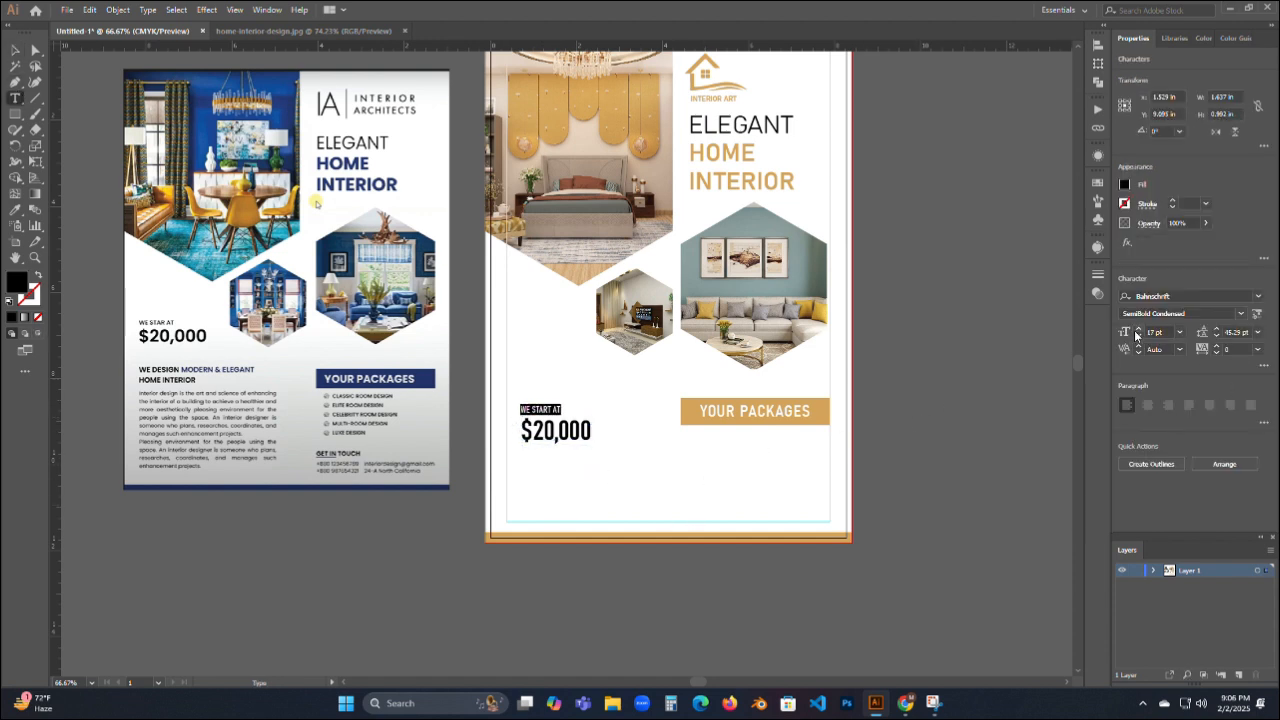
{"action": "left_click", "coordinate": [1136, 331]}
{"action": "key", "text": "Escape"}
{"action": "left_click", "coordinate": [846, 594]}
Move the price text up to the flyer's left margin guide, beside the small hexagon photo.
{"action": "left_click", "coordinate": [550, 434]}
{"action": "left_click_drag", "start_coordinate": [561, 426], "coordinate": [546, 360]}
{"action": "left_click", "coordinate": [509, 405]}
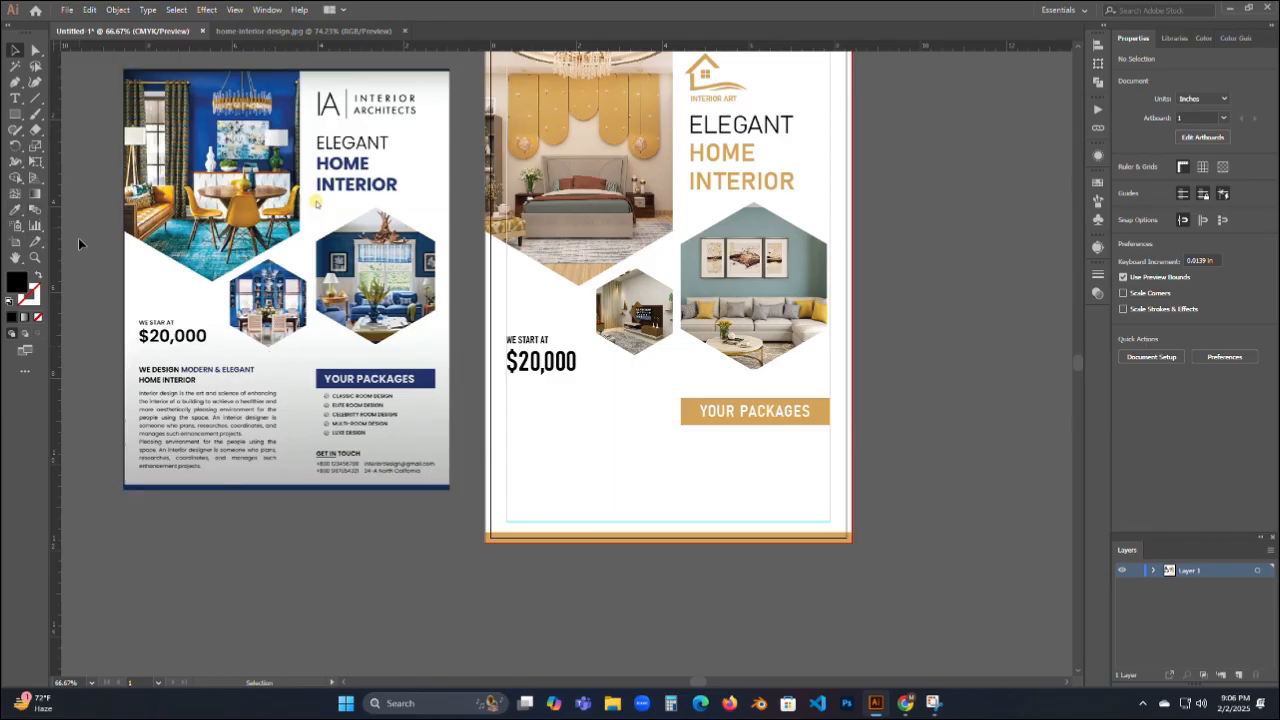
Set the tracking of the $20,000 line to 20.
{"action": "left_click", "coordinate": [15, 97]}
{"action": "left_click_drag", "start_coordinate": [506, 362], "coordinate": [580, 363]}
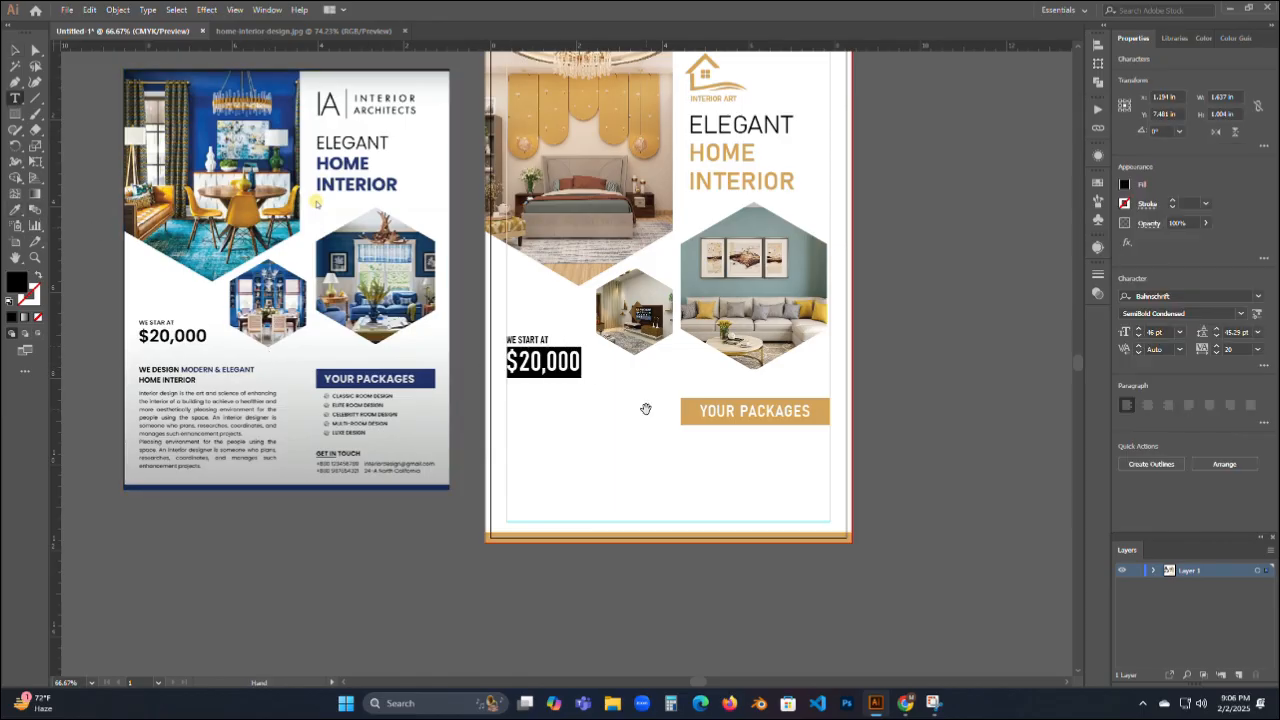
{"action": "key", "text": "Escape"}
{"action": "left_click", "coordinate": [665, 507]}
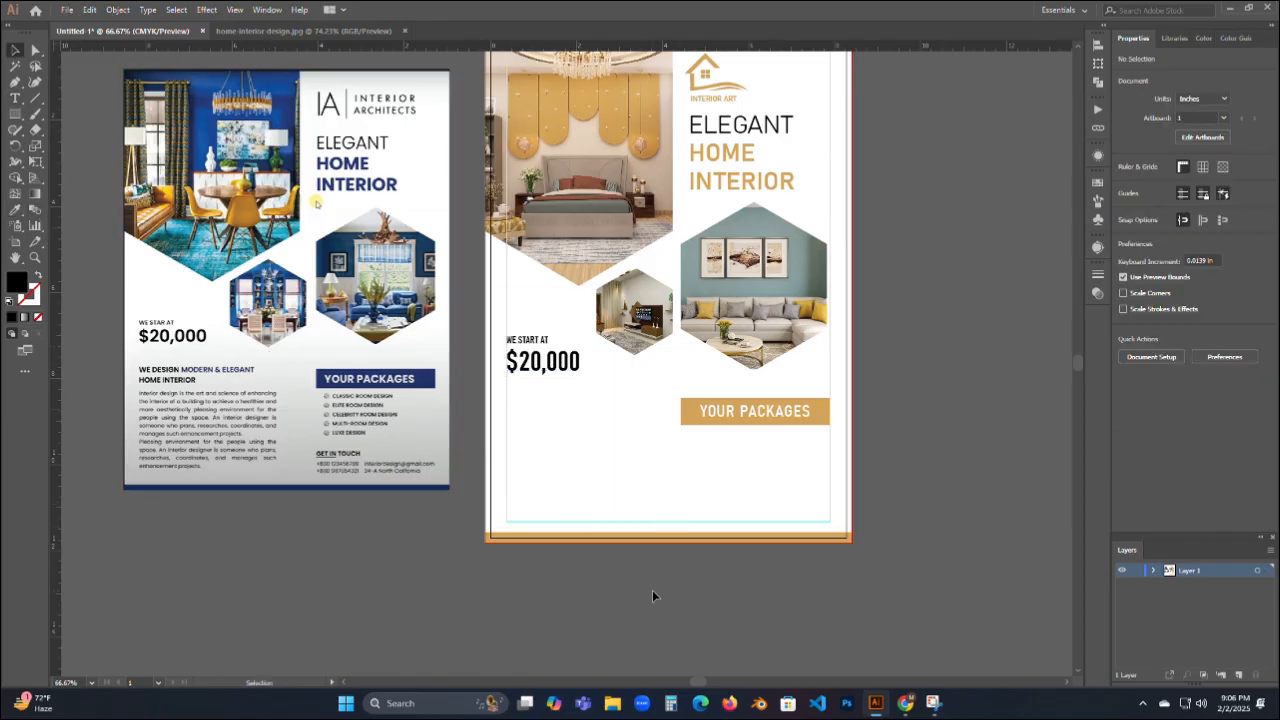
Add a two-line text reading WE DESIGN MODERN & ELEGANT and HOME INTERIOR below the price.
{"action": "left_click", "coordinate": [15, 98]}
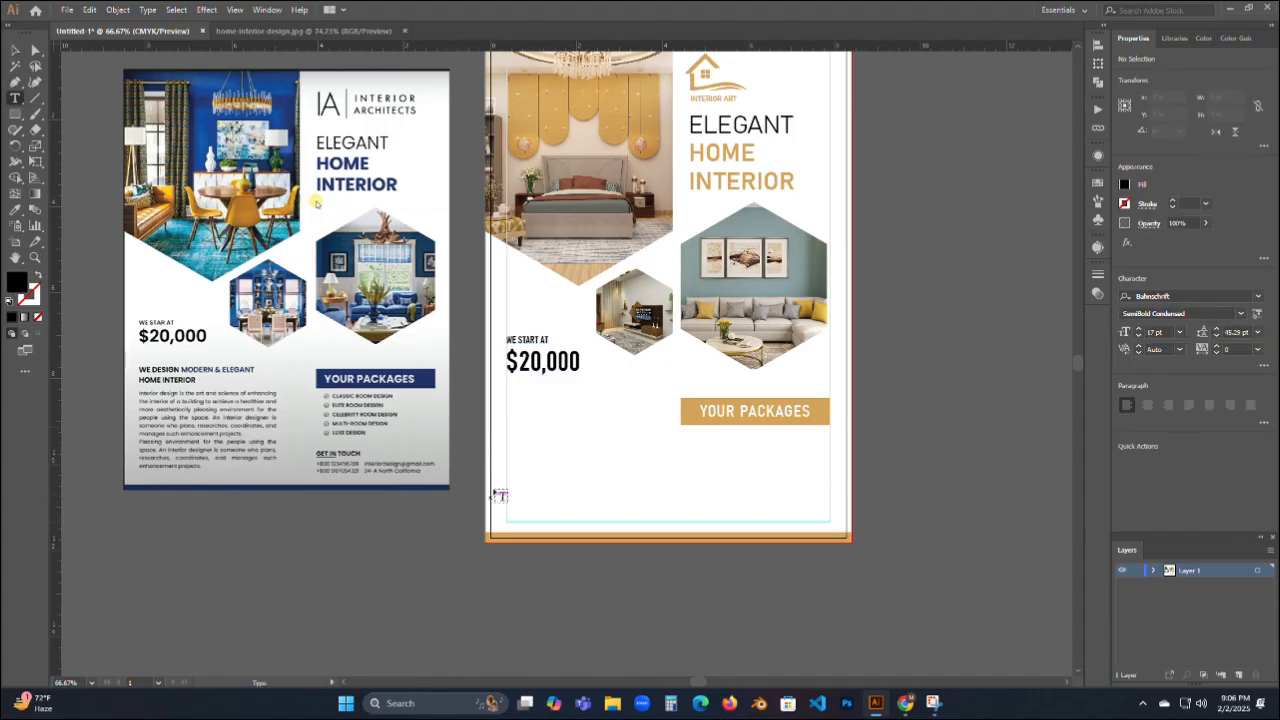
{"action": "left_click", "coordinate": [527, 428]}
{"action": "type", "text": "WE DESIGN MODERN & ELEGANT"}
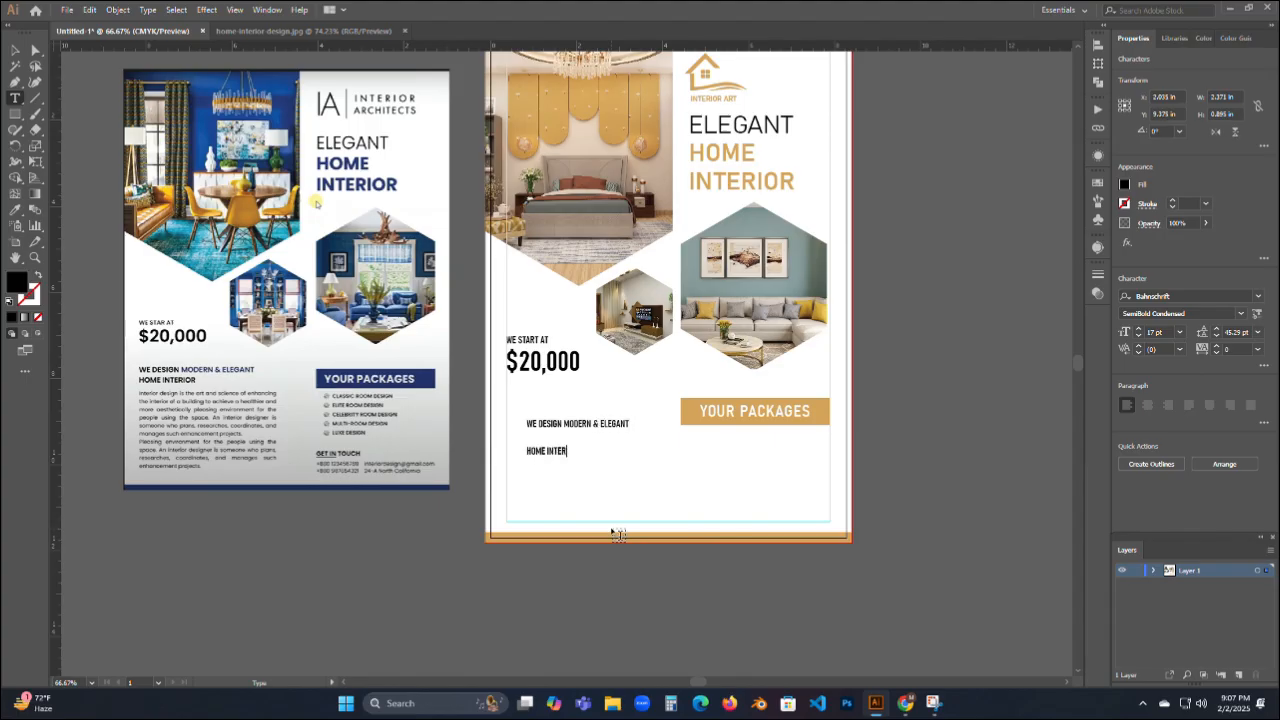
{"action": "left_click", "coordinate": [15, 50]}
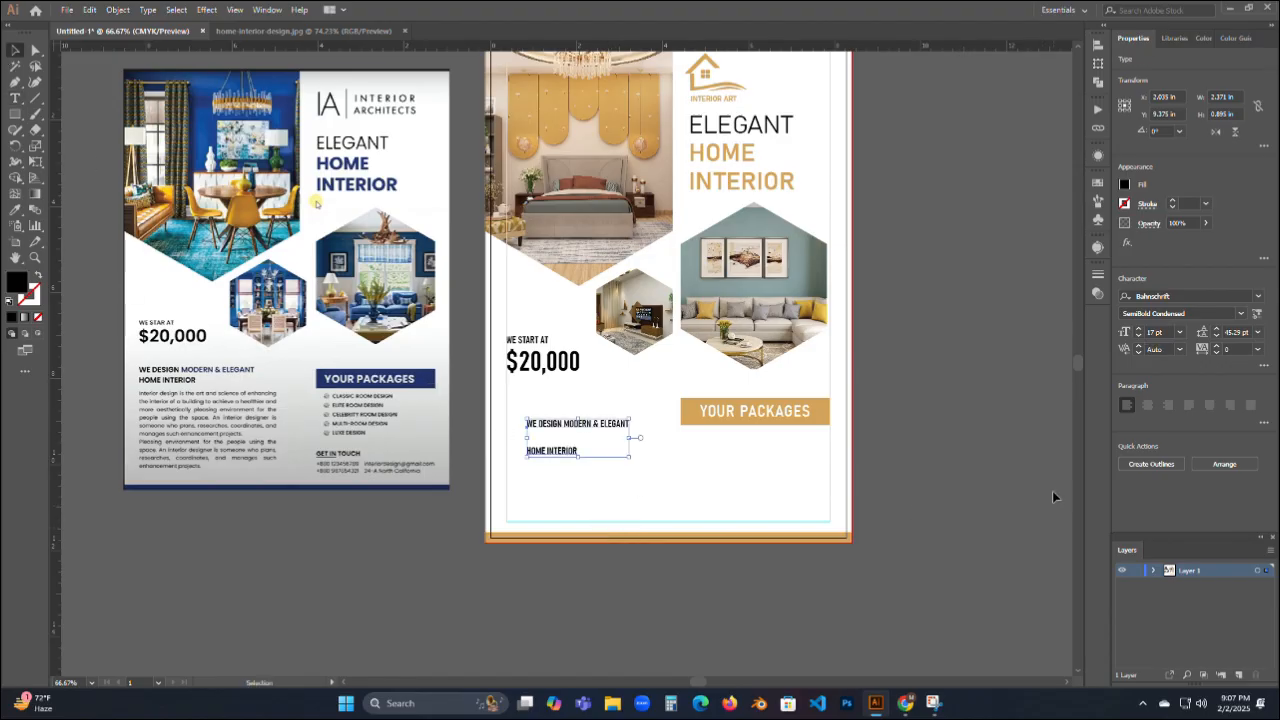
Tighten the leading of the WE DESIGN text to 19.29 pt.
{"action": "key", "text": "alt+Up"}
{"action": "key", "text": "alt+Up"}
{"action": "key", "text": "alt+Up"}
{"action": "key", "text": "alt+Up"}
{"action": "key", "text": "alt+Up"}
{"action": "key", "text": "alt+Up"}
{"action": "key", "text": "alt+Up"}
{"action": "key", "text": "alt+Up"}
{"action": "key", "text": "alt+Up"}
{"action": "key", "text": "alt+Up"}
{"action": "key", "text": "alt+Up"}
{"action": "key", "text": "alt+Up"}
{"action": "key", "text": "alt+Up"}
{"action": "key", "text": "alt+Up"}
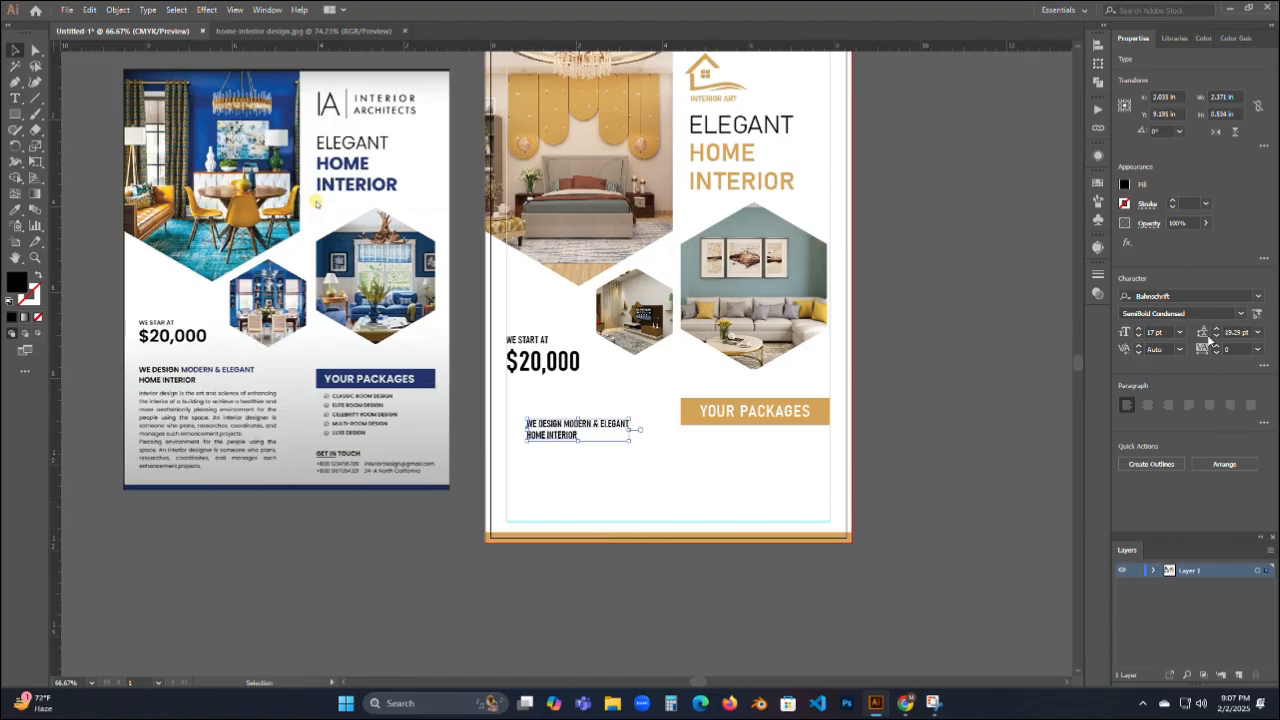
Enlarge the WE DESIGN text to 21 pt.
{"action": "left_click", "coordinate": [1138, 329]}
{"action": "left_click", "coordinate": [1138, 329]}
{"action": "left_click", "coordinate": [1138, 329]}
{"action": "left_click", "coordinate": [1138, 329]}
{"action": "left_click", "coordinate": [1138, 329]}
{"action": "left_click", "coordinate": [1138, 329]}
{"action": "left_click", "coordinate": [1138, 335]}
{"action": "left_click", "coordinate": [1138, 335]}
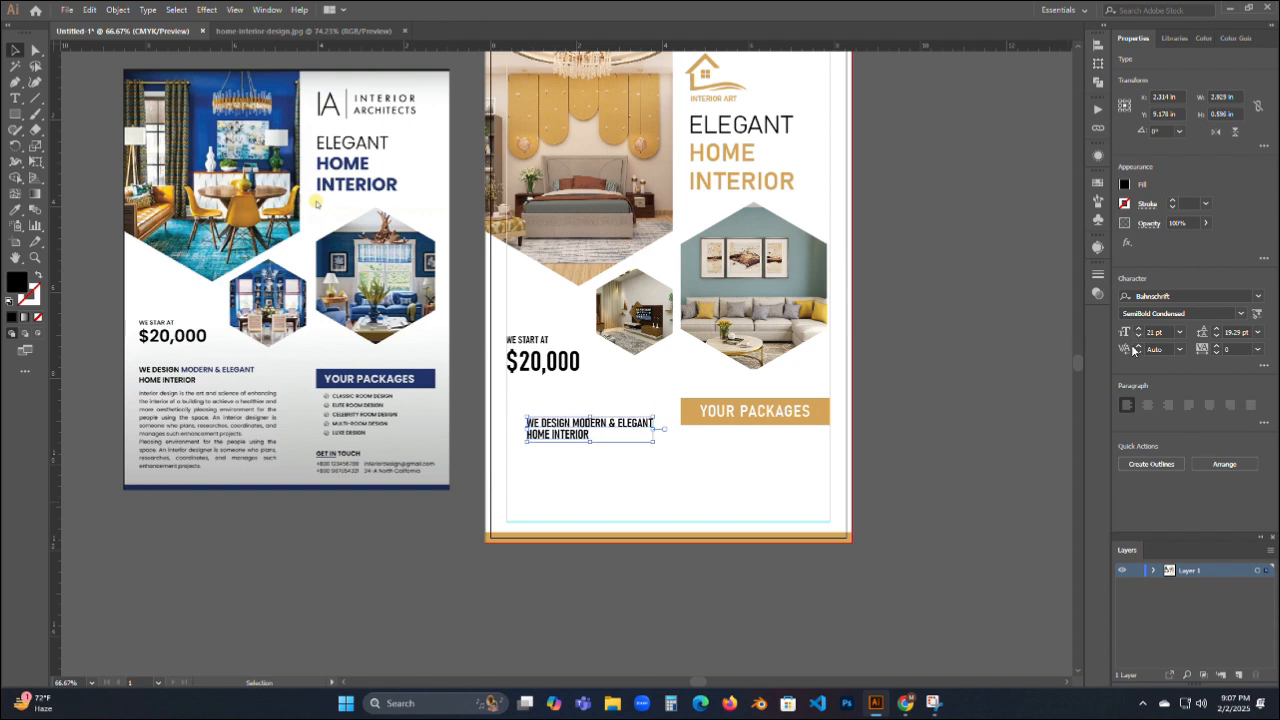
{"action": "left_click", "coordinate": [1055, 415]}
Color the words MODERN & ELEGANT with the gold sampled from the footer bar.
{"action": "double_click", "coordinate": [572, 423]}
{"action": "mouse_move", "coordinate": [572, 423]}
{"action": "left_mouse_down"}
{"action": "mouse_move", "coordinate": [658, 426]}
{"action": "mouse_move", "coordinate": [583, 433]}
{"action": "mouse_move", "coordinate": [565, 417]}
{"action": "mouse_move", "coordinate": [579, 431]}
{"action": "left_mouse_up"}
{"action": "left_click", "coordinate": [15, 211]}
{"action": "left_click", "coordinate": [704, 539]}
Align the WE DESIGN text to the left margin guide, level with the YOUR PACKAGES rectangle, with 25.29 pt leading.
{"action": "left_click", "coordinate": [15, 50]}
{"action": "left_click", "coordinate": [968, 297]}
{"action": "left_click", "coordinate": [873, 452]}
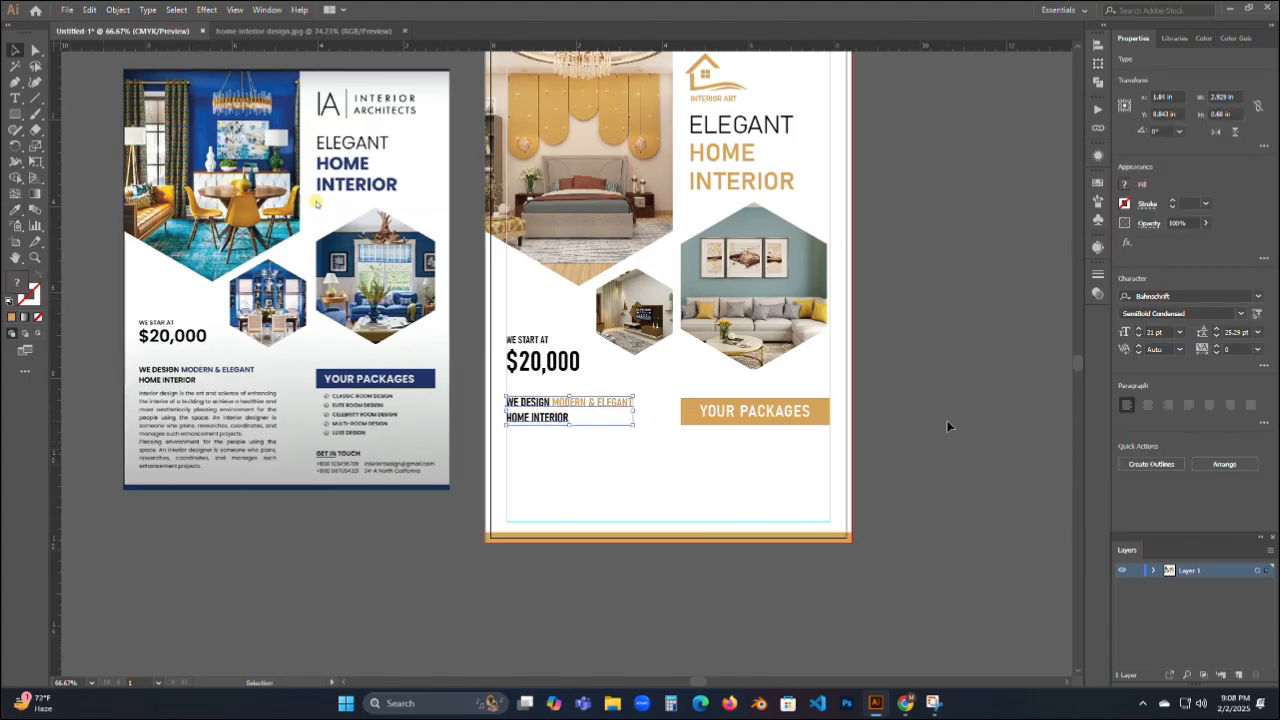
{"action": "left_click", "coordinate": [579, 453]}
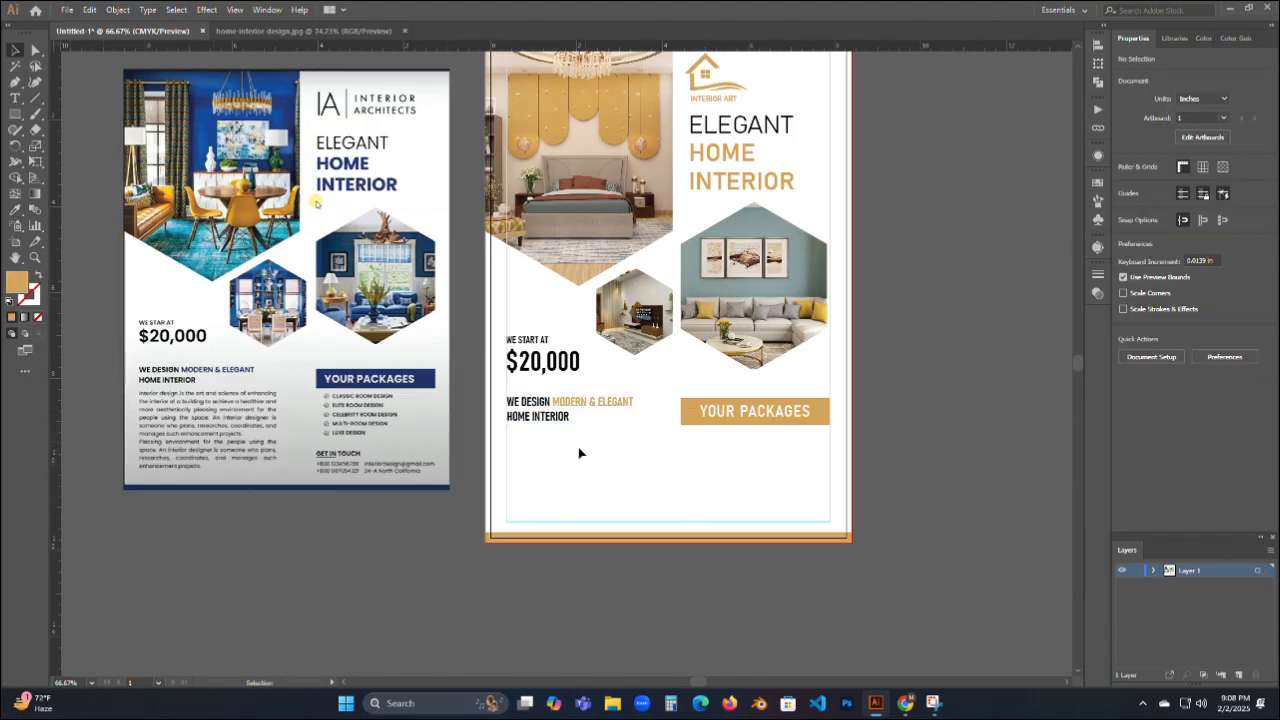
{"action": "left_click", "coordinate": [15, 100]}
{"action": "left_click", "coordinate": [510, 428]}
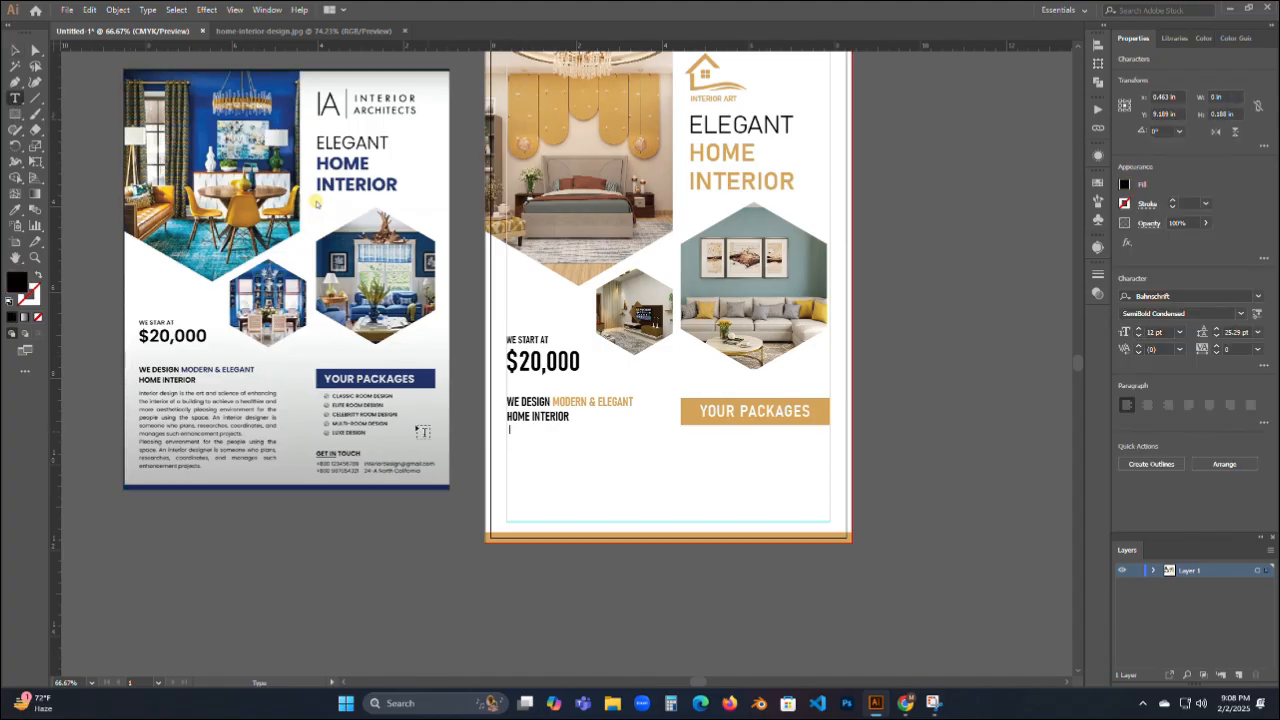
{"action": "key", "text": "Escape"}
Add a 12 pt placeholder paragraph in a text frame about 3.17 in wide below the WE DESIGN heading.
{"action": "key", "text": "t"}
{"action": "left_click_drag", "start_coordinate": [506, 432], "coordinate": [654, 526]}
{"action": "key", "text": "Escape"}
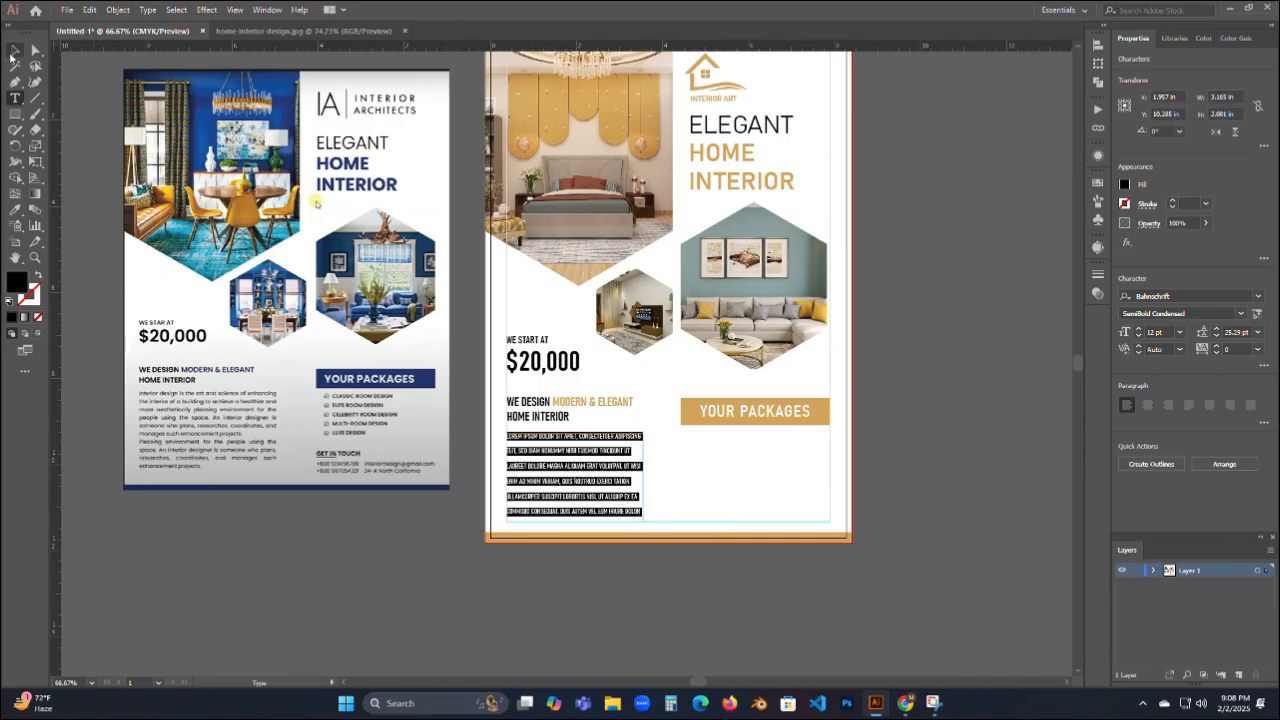
{"action": "left_click", "coordinate": [966, 402]}
Add a list under YOUR PACKAGES reading CLASSIC ROOM DESIGN, ELITE ROOM DESIGN, CELEBRITY ROOM DESIGN, MULTI ROOM DESIGN, LUXE DESIGN.
{"action": "left_click", "coordinate": [15, 97]}
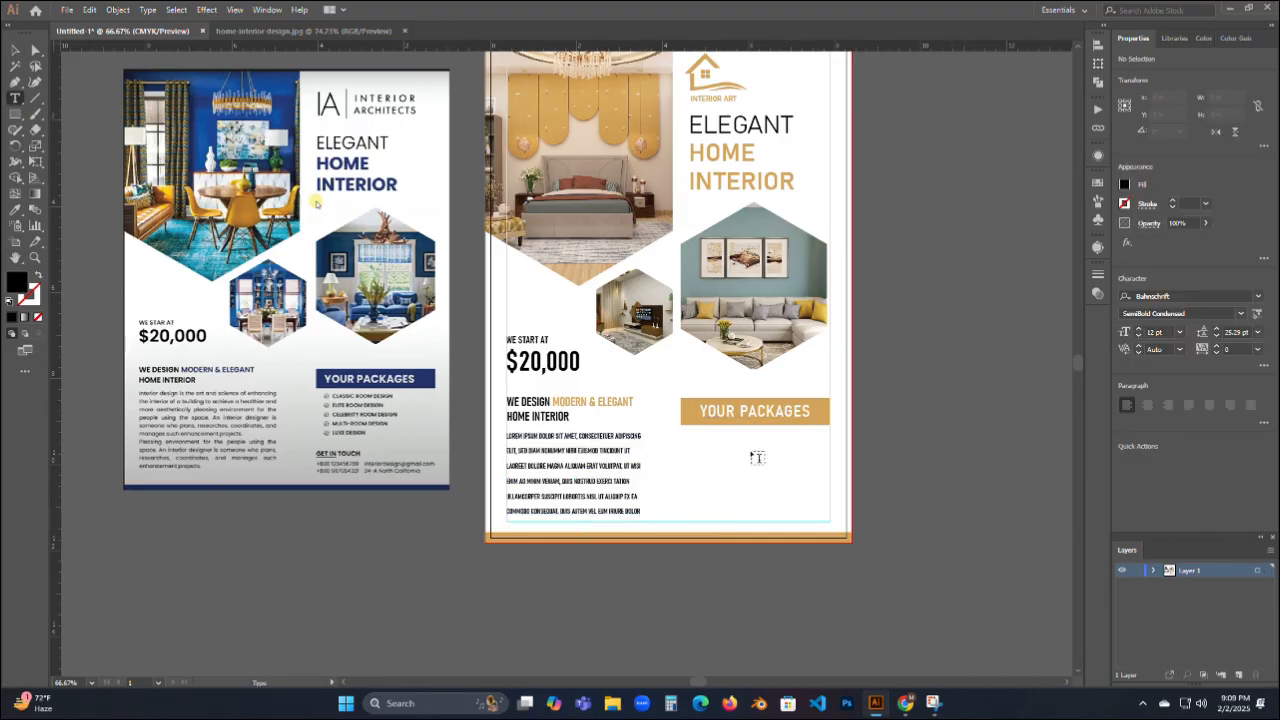
{"action": "left_click", "coordinate": [723, 448]}
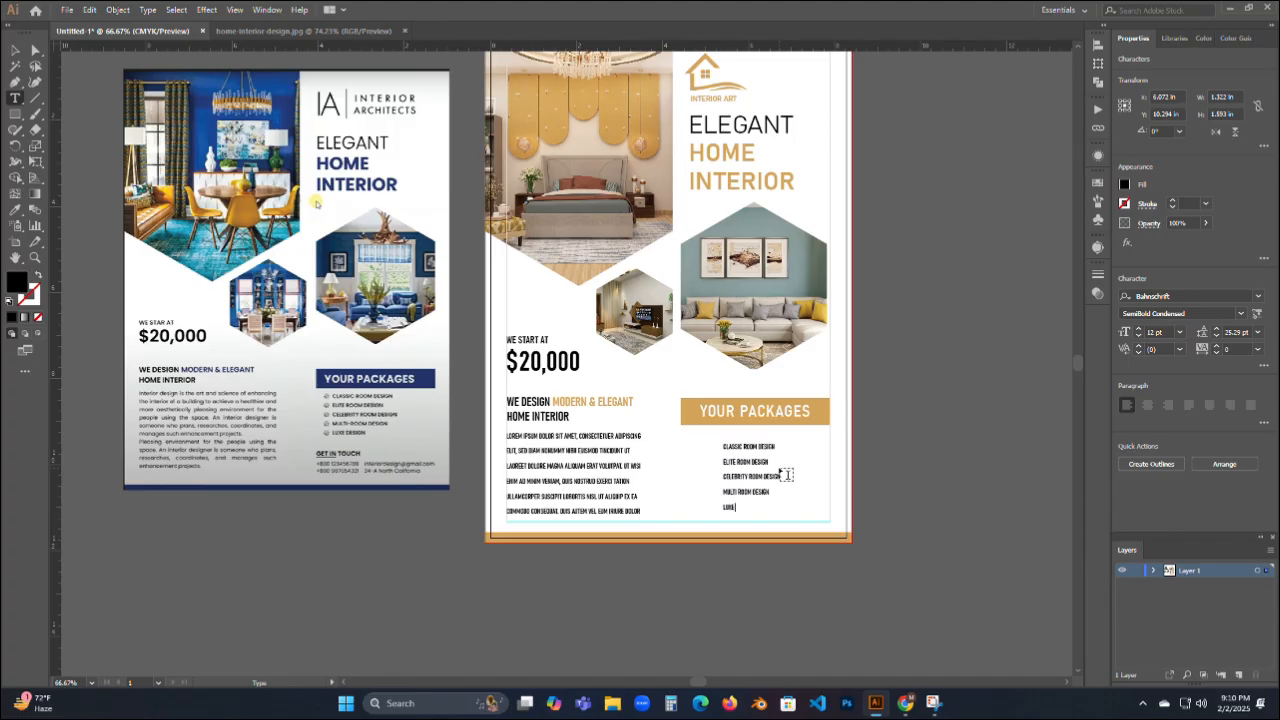
{"action": "left_click", "coordinate": [14, 53]}
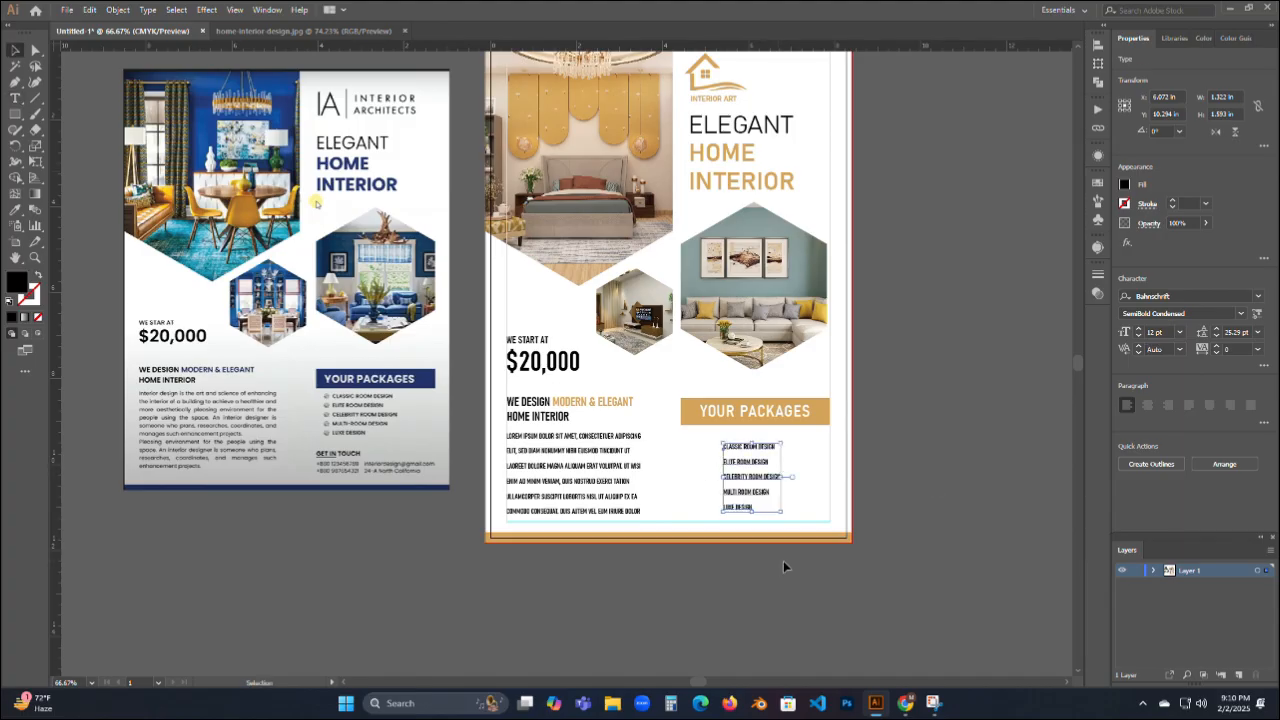
Enlarge the package list text to 17 pt.
{"action": "left_click", "coordinate": [1137, 329]}
{"action": "left_click", "coordinate": [1137, 329]}
{"action": "left_click", "coordinate": [1137, 329]}
{"action": "left_click", "coordinate": [1137, 329]}
{"action": "left_click", "coordinate": [1137, 331]}
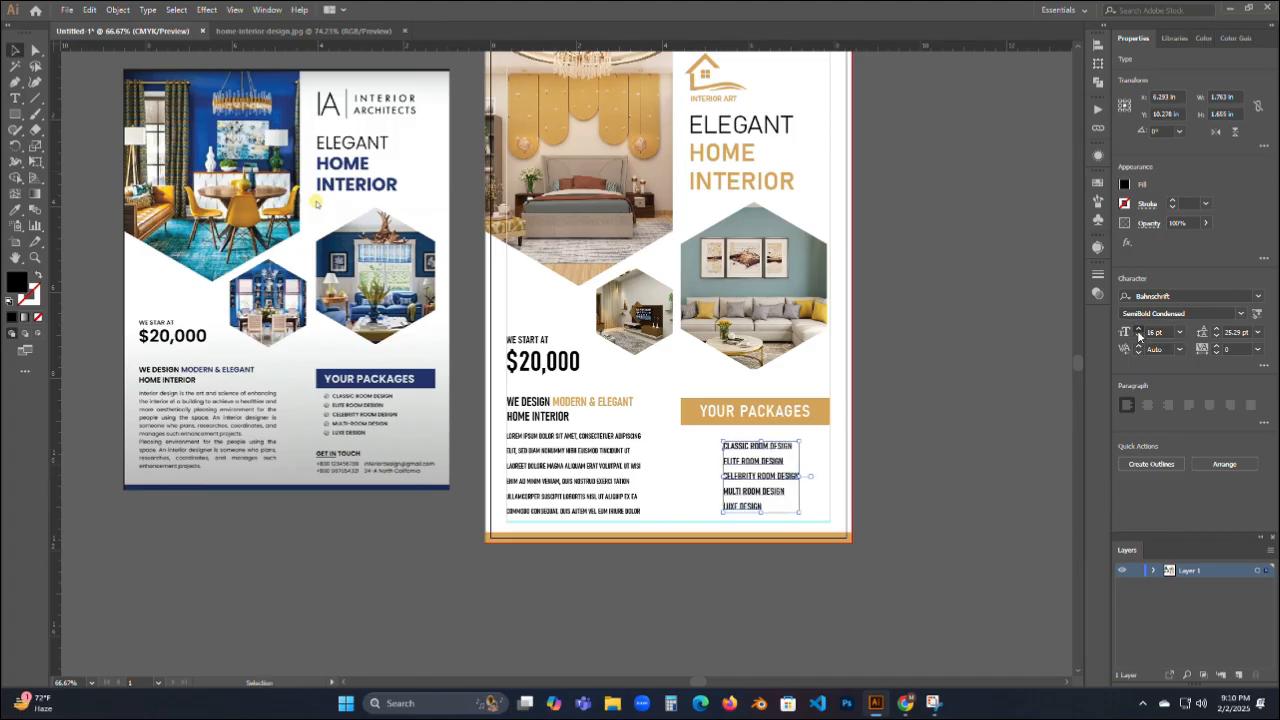
{"action": "left_click", "coordinate": [1001, 360]}
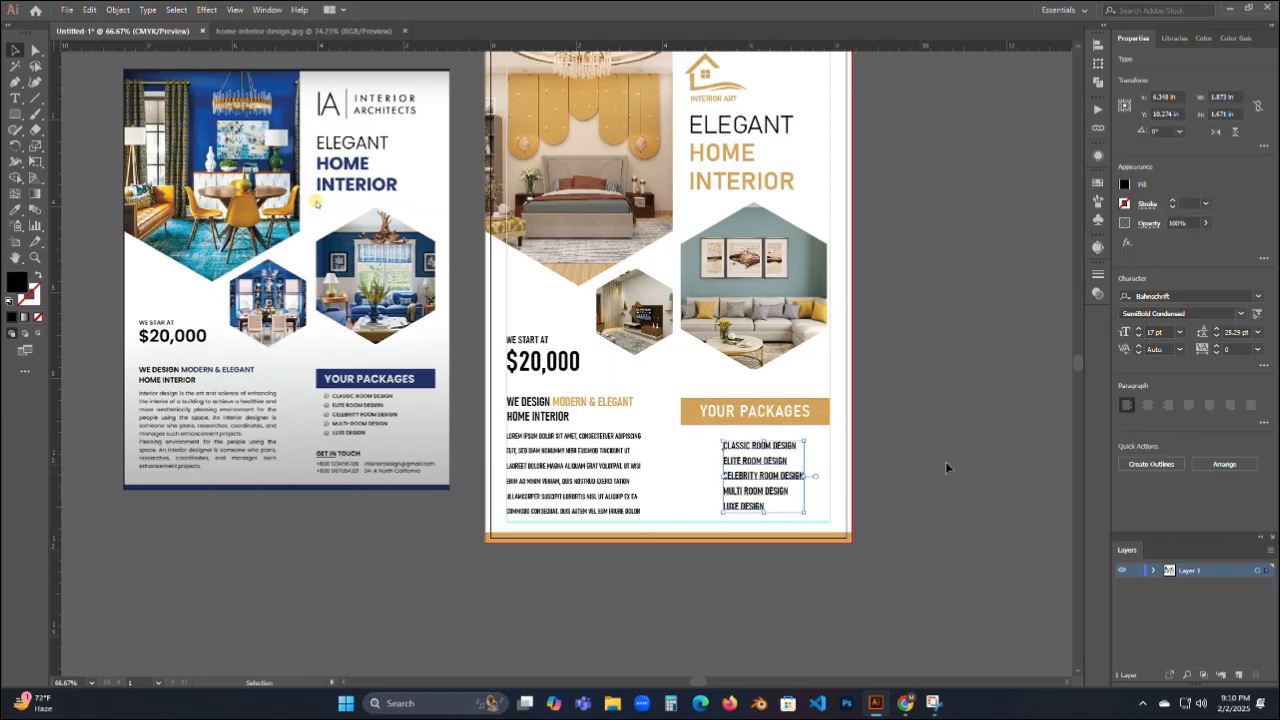
Set the package list text to the SemiCondensed style.
{"action": "left_click", "coordinate": [763, 495]}
{"action": "left_click", "coordinate": [1241, 313]}
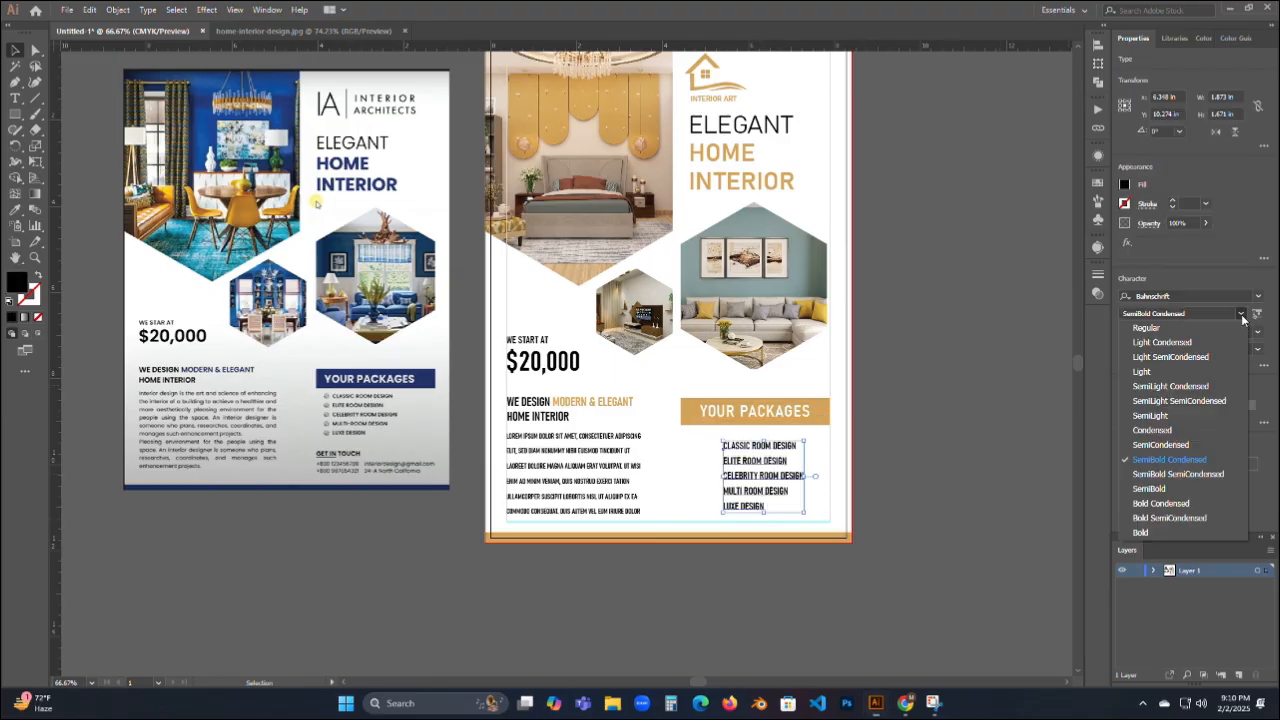
{"action": "left_click", "coordinate": [1150, 443]}
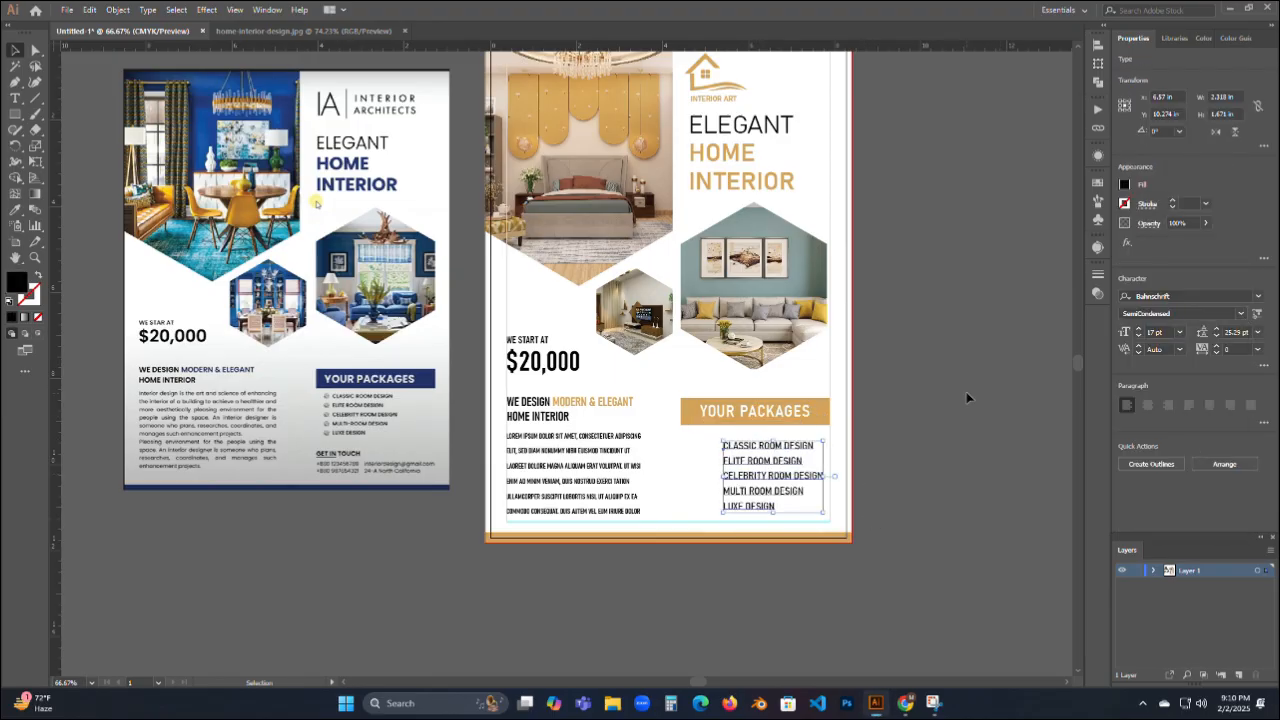
{"action": "left_click", "coordinate": [935, 477]}
Place a copy of the gold house logo icon beside the start of the package list.
{"action": "scroll", "coordinate": [935, 477], "scroll_direction": "up", "scroll_amount": 1}
{"action": "left_click", "coordinate": [715, 110]}
{"action": "left_click_drag", "start_coordinate": [715, 110], "coordinate": [663, 484]}
{"action": "left_click", "coordinate": [955, 288]}
{"action": "left_click", "coordinate": [950, 281]}
{"action": "left_click", "coordinate": [948, 297]}
Resize the house icon to about 0.6 in wide and position it beside the CLASSIC ROOM DESIGN line.
{"action": "left_click", "coordinate": [683, 476]}
{"action": "scroll", "coordinate": [704, 487], "scroll_direction": "up", "scroll_amount": 5}
{"action": "left_click_drag", "start_coordinate": [660, 430], "coordinate": [699, 451]}
{"action": "left_click_drag", "start_coordinate": [630, 369], "coordinate": [617, 361]}
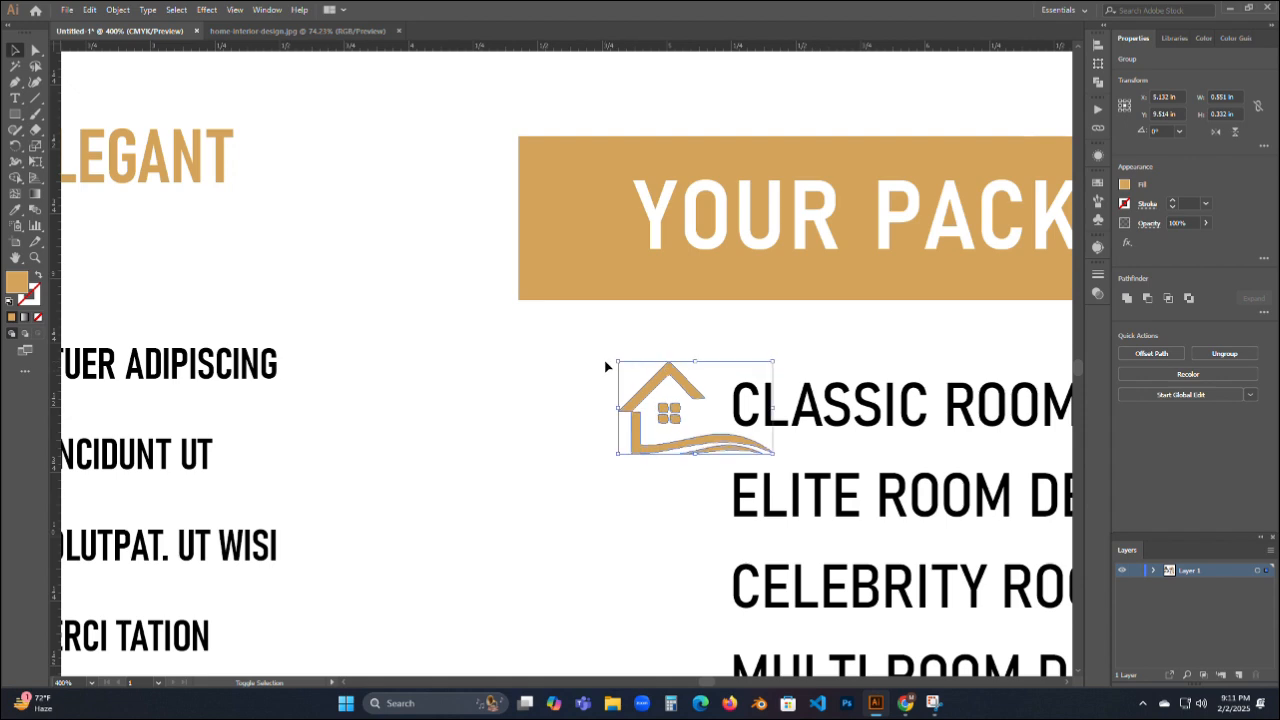
{"action": "left_click", "coordinate": [607, 366]}
{"action": "left_click", "coordinate": [637, 438]}
{"action": "key", "text": "Up"}
Duplicate the house icon downward at equal spacing so that each of the five package lines has one.
{"action": "left_click_drag", "start_coordinate": [703, 440], "coordinate": [699, 540]}
{"action": "scroll", "coordinate": [715, 520], "scroll_direction": "down", "scroll_amount": 3}
{"action": "scroll", "coordinate": [733, 512], "scroll_direction": "down", "scroll_amount": 2}
{"action": "key", "text": "ctrl+d"}
{"action": "key", "text": "ctrl+d"}
{"action": "key", "text": "ctrl+d"}
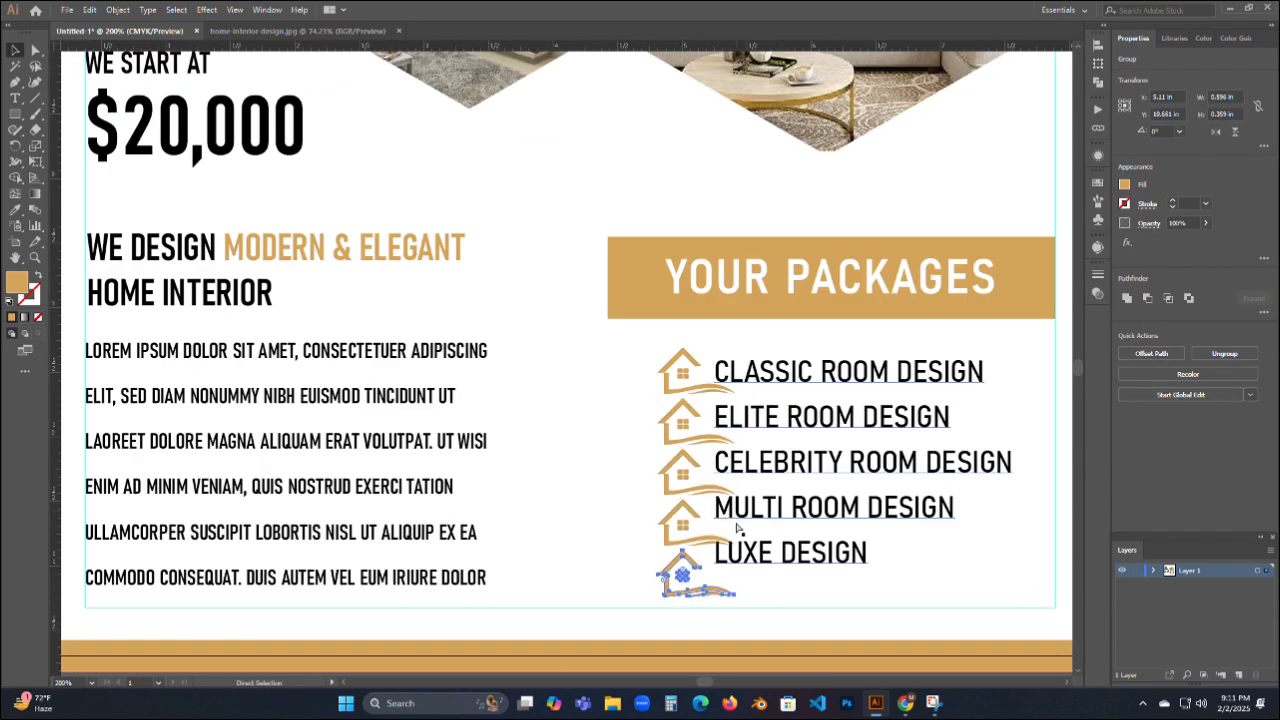
{"action": "left_click", "coordinate": [609, 409]}
Increase the line spacing of the package list text to match the spacing of the house icons.
{"action": "left_click", "coordinate": [862, 465]}
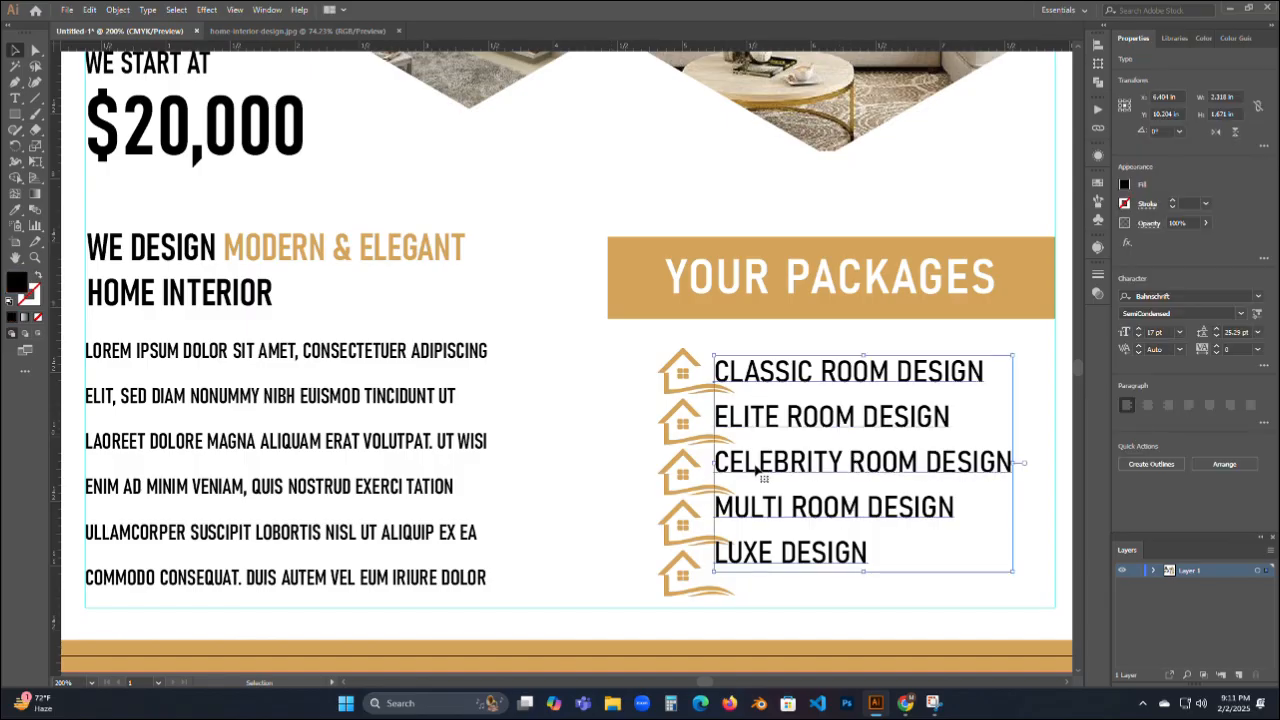
{"action": "key", "text": "alt+Down"}
{"action": "key", "text": "alt+Down"}
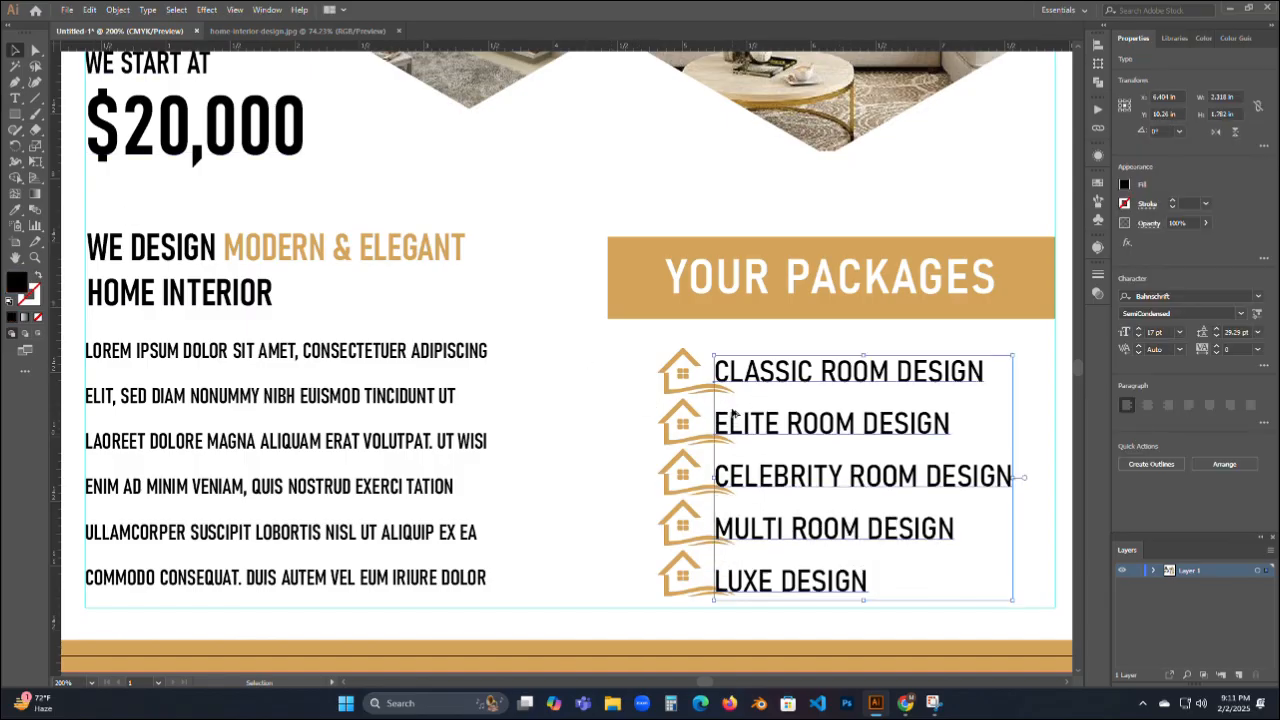
Nudge the house icons beside LUXE DESIGN and MULTI ROOM DESIGN down to line up with their text.
{"action": "left_click", "coordinate": [683, 578]}
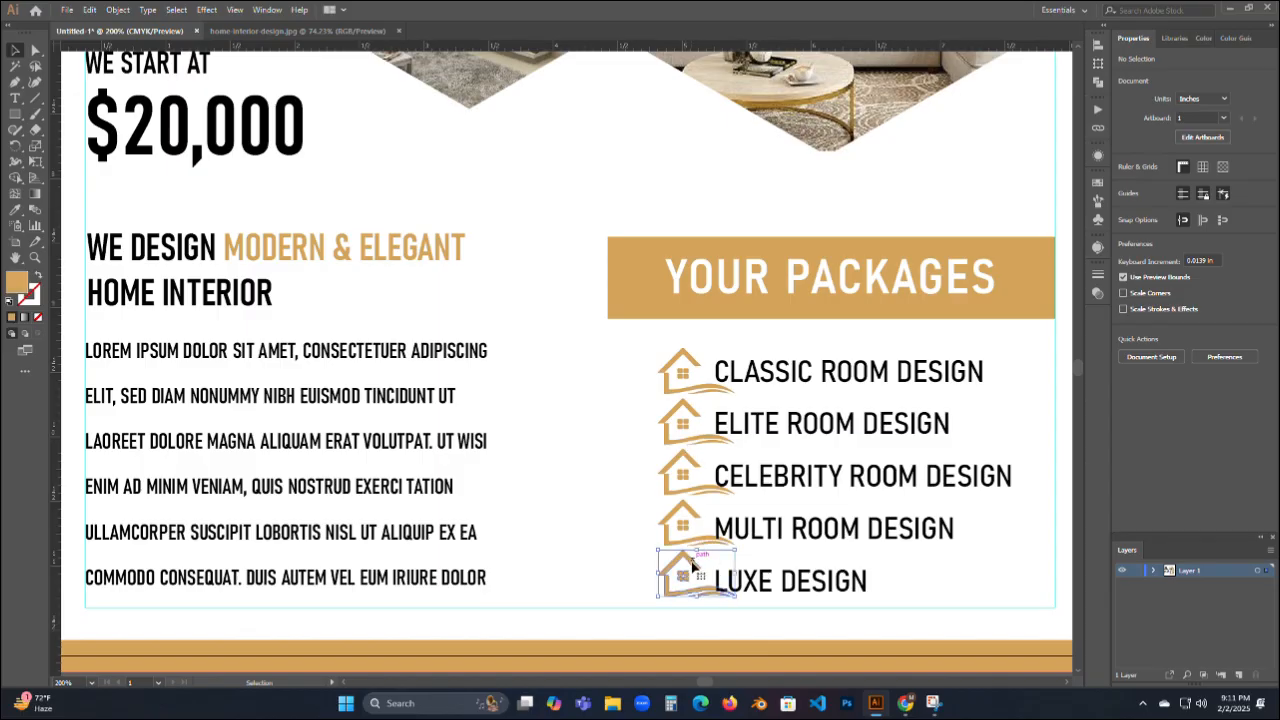
{"action": "key", "text": "Down"}
{"action": "key", "text": "Right"}
{"action": "key", "text": "Right"}
{"action": "left_click", "coordinate": [718, 624]}
{"action": "left_click", "coordinate": [684, 539]}
{"action": "key", "text": "Down"}
{"action": "key", "text": "Down"}
{"action": "key", "text": "Down"}
{"action": "key", "text": "Down"}
{"action": "key", "text": "Down"}
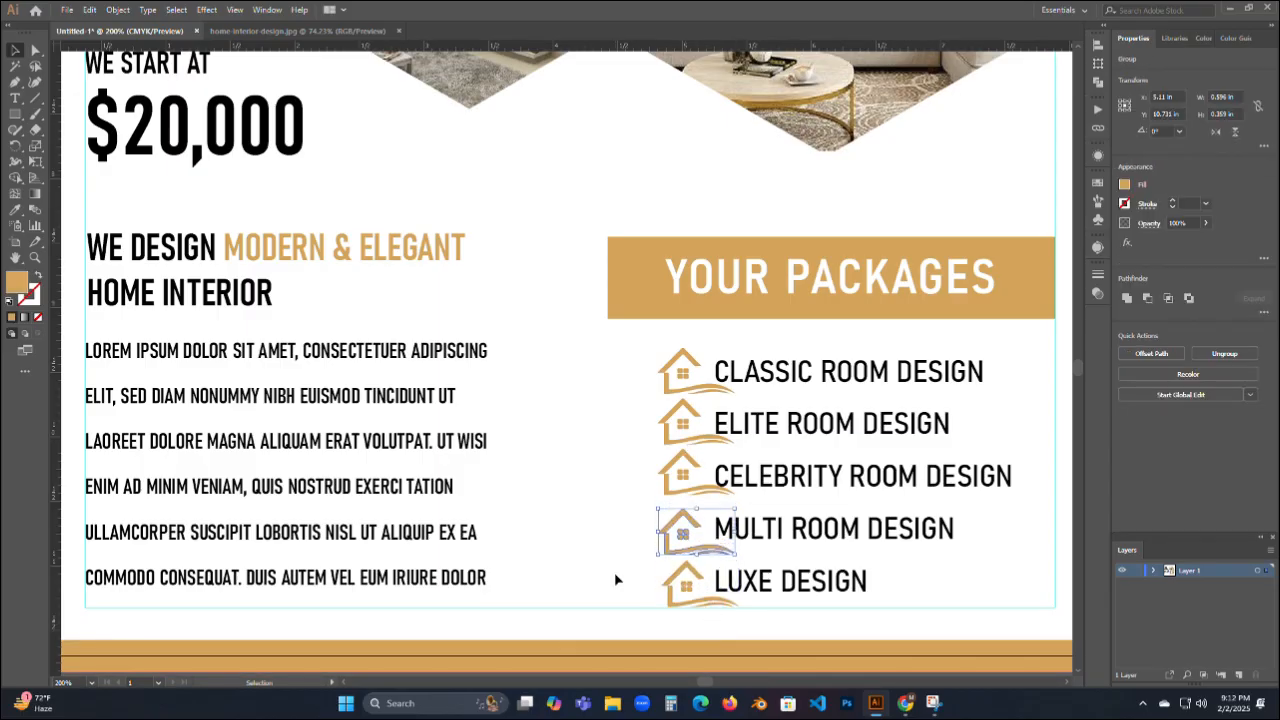
Nudge the house icons beside CELEBRITY ROOM DESIGN and ELITE ROOM DESIGN down to line up with their text.
{"action": "left_click", "coordinate": [614, 572]}
{"action": "left_click", "coordinate": [682, 488]}
{"action": "key", "text": "Down"}
{"action": "key", "text": "Down"}
{"action": "left_click", "coordinate": [710, 438]}
{"action": "key", "text": "Down"}
{"action": "key", "text": "Down"}
{"action": "left_click", "coordinate": [684, 536]}
{"action": "key", "text": "Down"}
{"action": "left_click", "coordinate": [720, 493]}
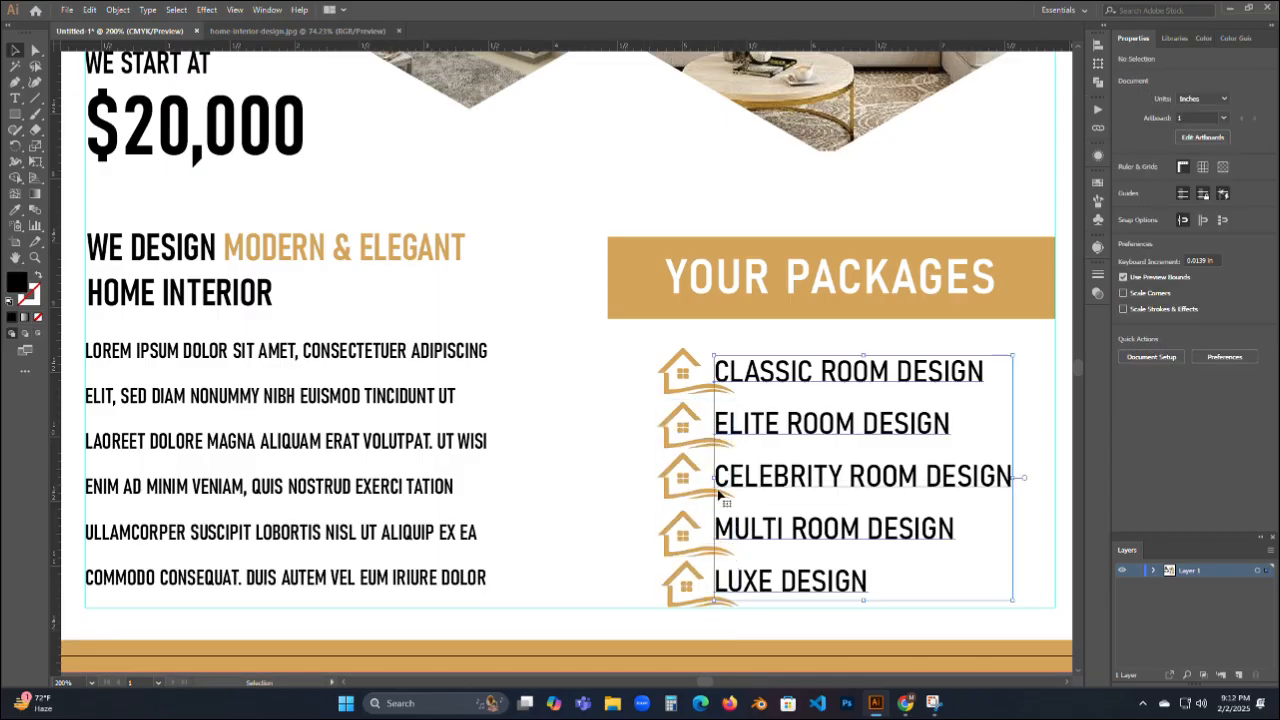
{"action": "left_click", "coordinate": [688, 488]}
{"action": "key", "text": "Down"}
{"action": "left_click", "coordinate": [611, 495]}
Align the left edges of the five house icons.
{"action": "left_click_drag", "start_coordinate": [616, 355], "coordinate": [686, 601]}
{"action": "left_click", "coordinate": [1151, 298]}
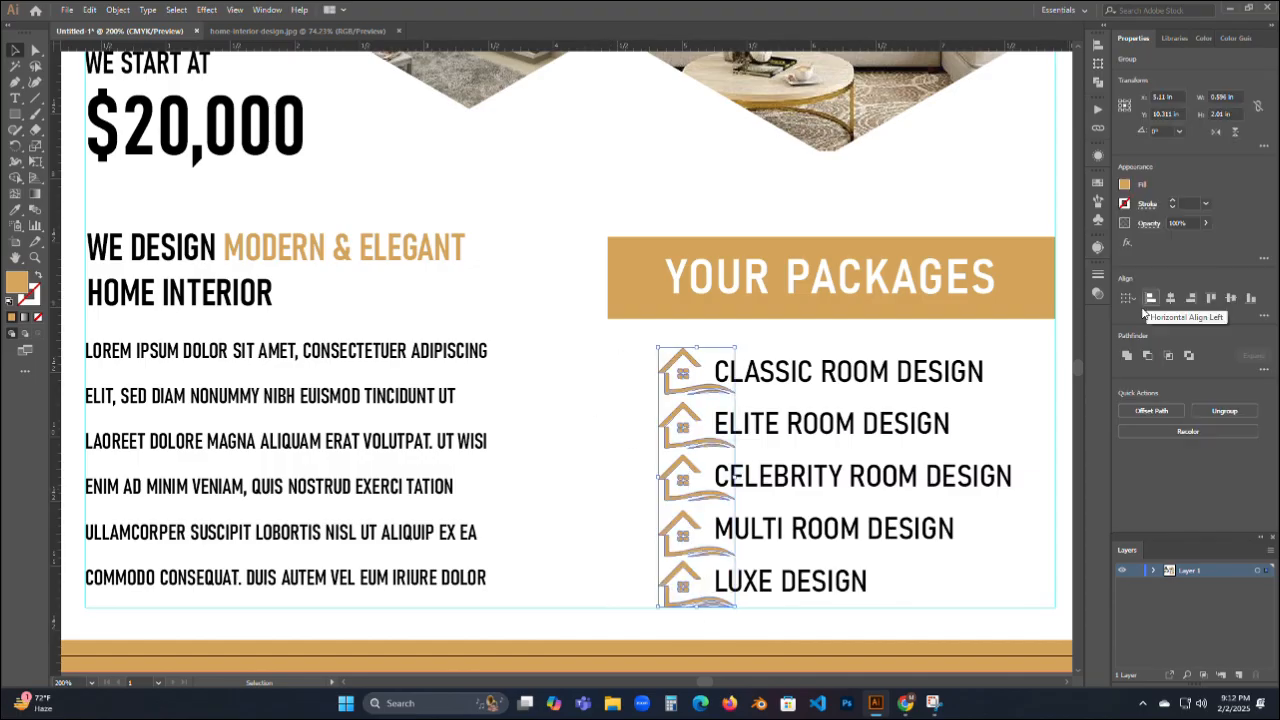
{"action": "left_click", "coordinate": [503, 453]}
Group the house icons with the package list text and move the group slightly up.
{"action": "left_click_drag", "start_coordinate": [622, 351], "coordinate": [931, 628]}
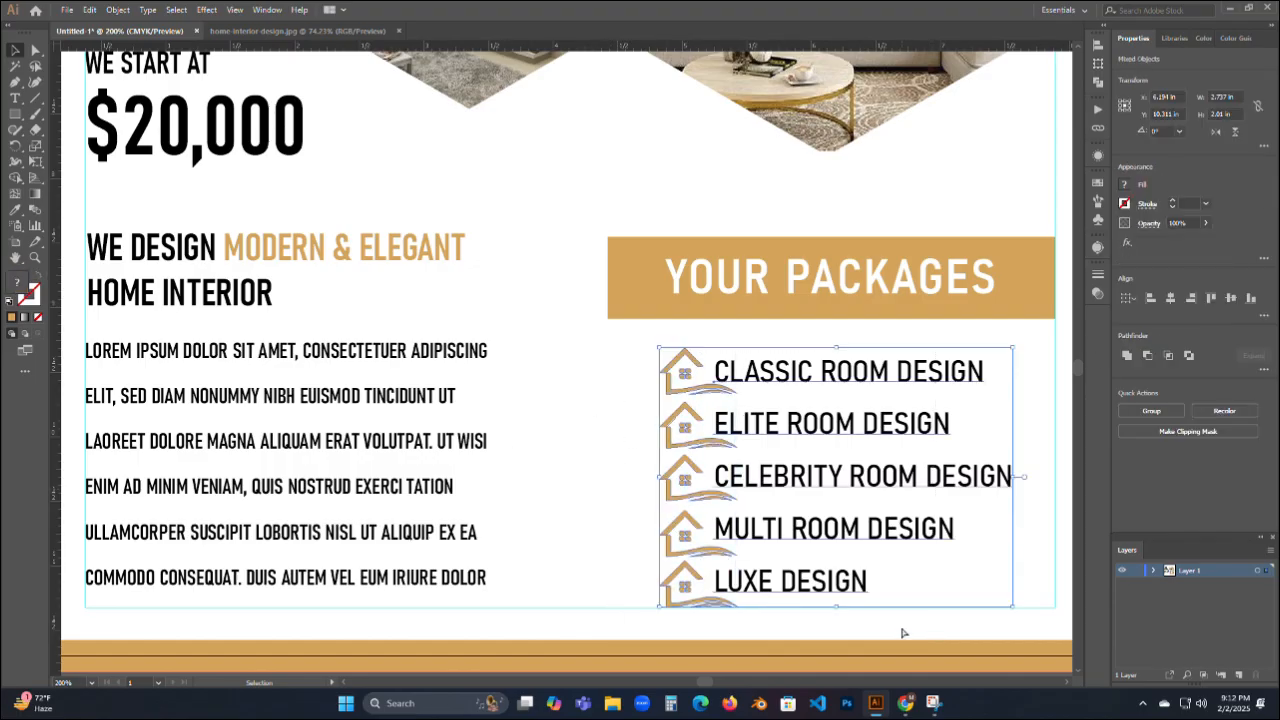
{"action": "key", "text": "ctrl+g"}
{"action": "scroll", "coordinate": [717, 506], "scroll_direction": "down", "scroll_amount": 3}
{"action": "left_click", "coordinate": [678, 530]}
{"action": "scroll", "coordinate": [678, 530], "scroll_direction": "down", "scroll_amount": 1}
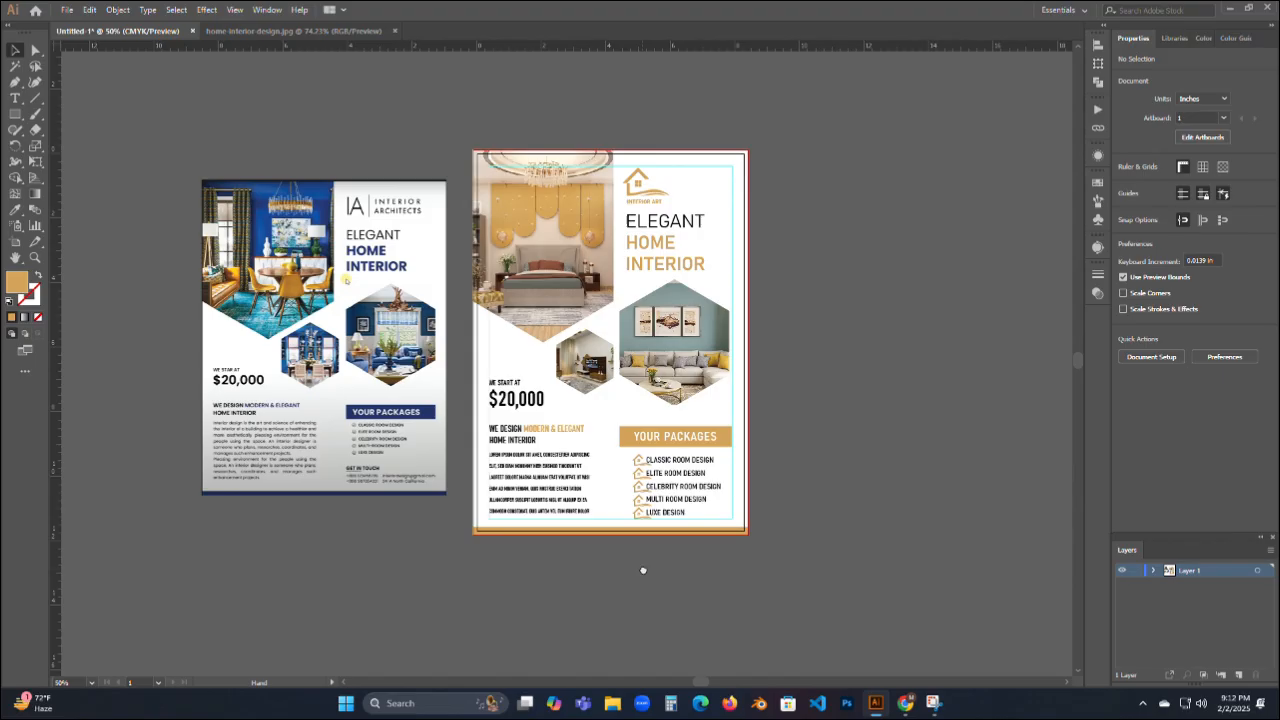
{"action": "left_click", "coordinate": [666, 515]}
{"action": "left_click", "coordinate": [880, 525]}
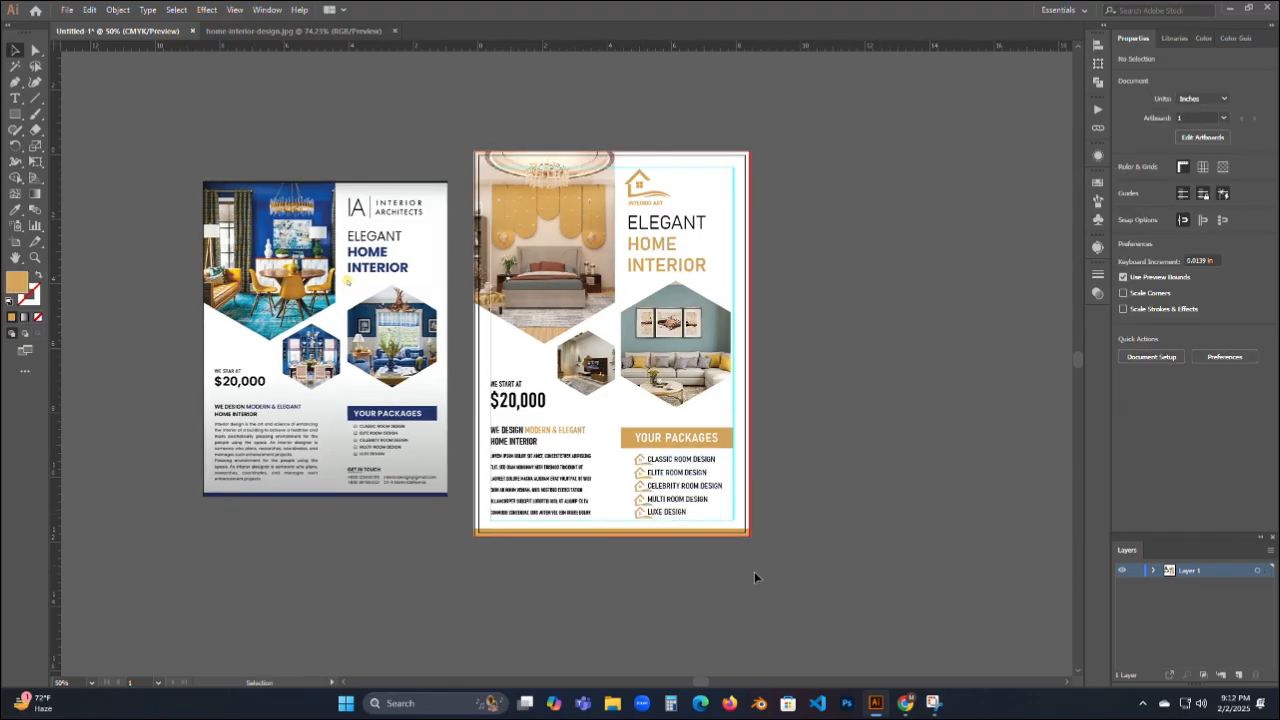
Ungroup the package list text from the house icons.
{"action": "scroll", "coordinate": [639, 461], "scroll_direction": "up", "scroll_amount": 6}
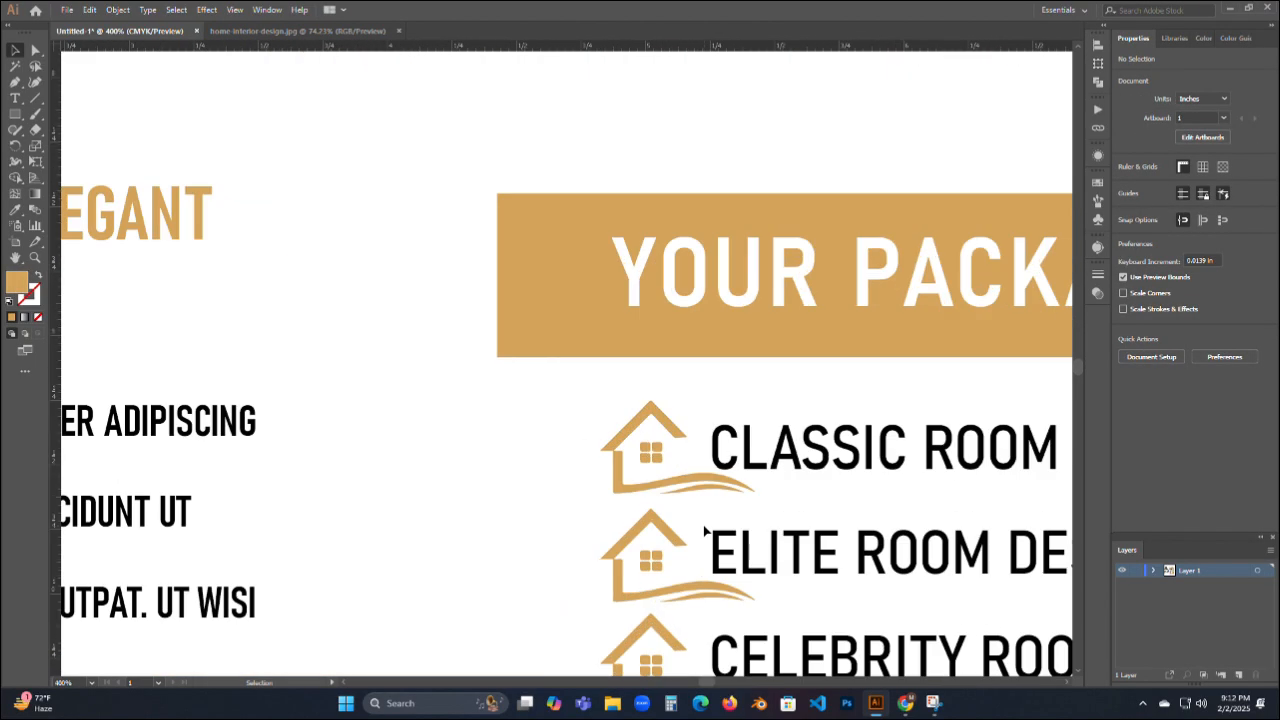
{"action": "left_click", "coordinate": [666, 513]}
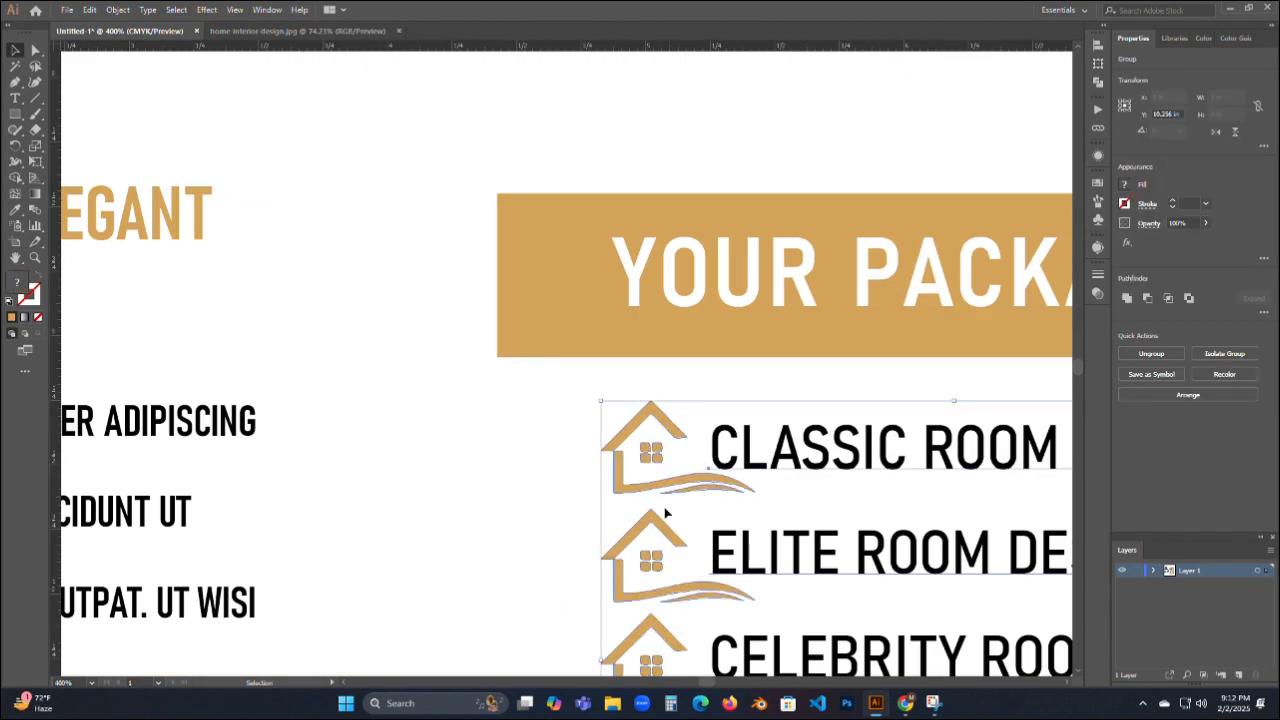
{"action": "left_click", "coordinate": [666, 513]}
{"action": "scroll", "coordinate": [666, 513], "scroll_direction": "down", "scroll_amount": 6}
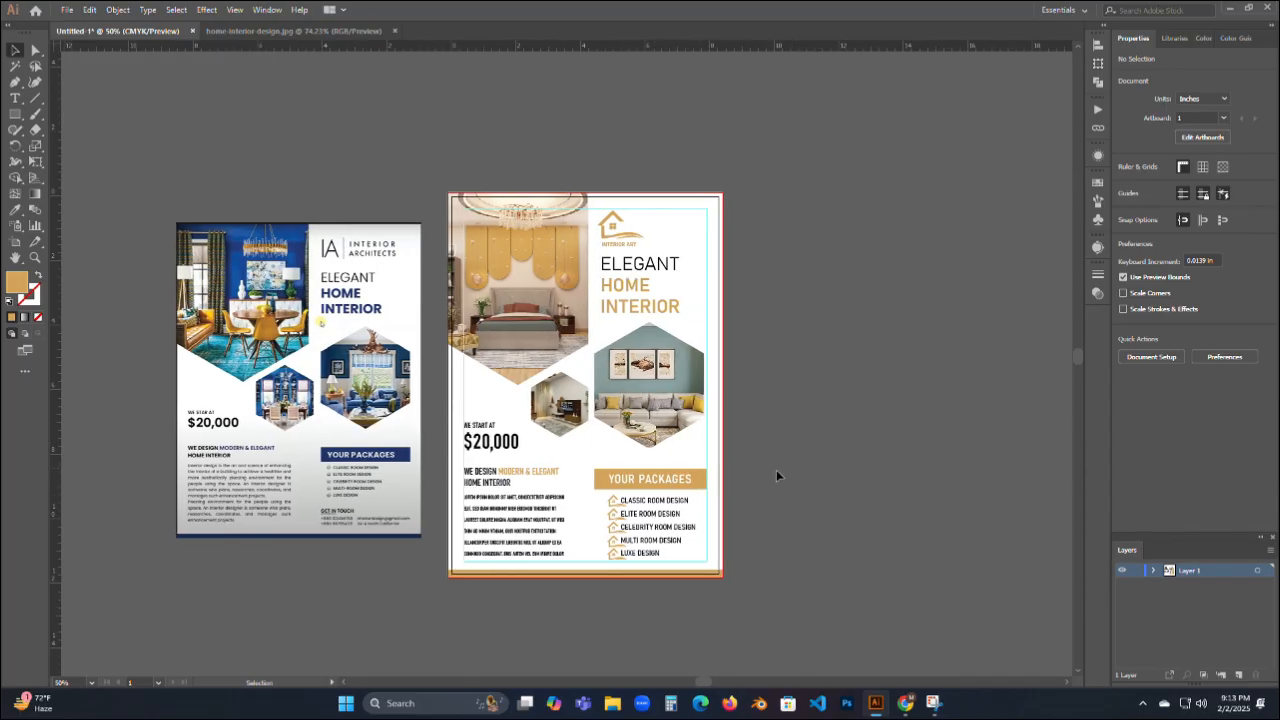
{"action": "scroll", "coordinate": [635, 511], "scroll_direction": "up", "scroll_amount": 5}
{"action": "scroll", "coordinate": [599, 545], "scroll_direction": "down", "scroll_amount": 2}
{"action": "left_click_drag", "start_coordinate": [599, 578], "coordinate": [619, 448]}
{"action": "right_click", "coordinate": [566, 428]}
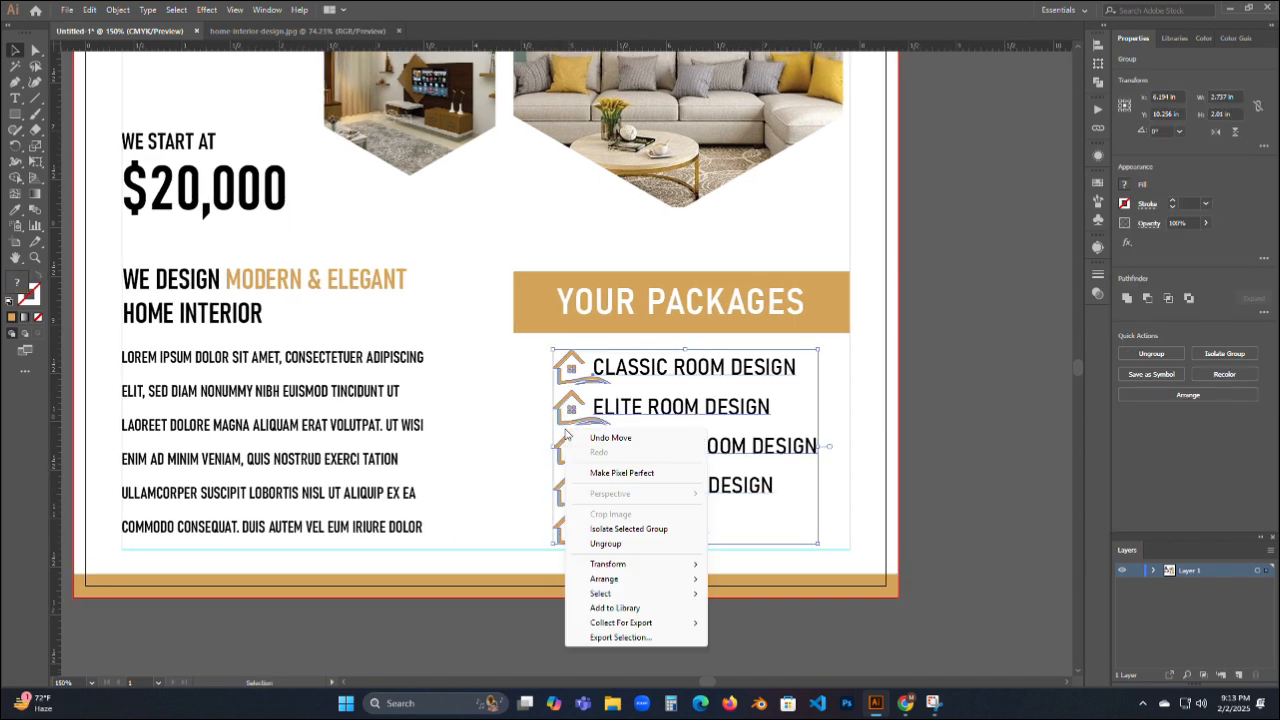
{"action": "left_click", "coordinate": [604, 542]}
Ungroup the five house icons into their separate shapes.
{"action": "left_click", "coordinate": [530, 490]}
{"action": "left_click", "coordinate": [575, 520]}
{"action": "left_click", "coordinate": [535, 522]}
{"action": "left_click", "coordinate": [578, 521]}
{"action": "right_click", "coordinate": [579, 521]}
{"action": "left_click", "coordinate": [612, 416]}
{"action": "left_click_drag", "start_coordinate": [533, 357], "coordinate": [571, 557]}
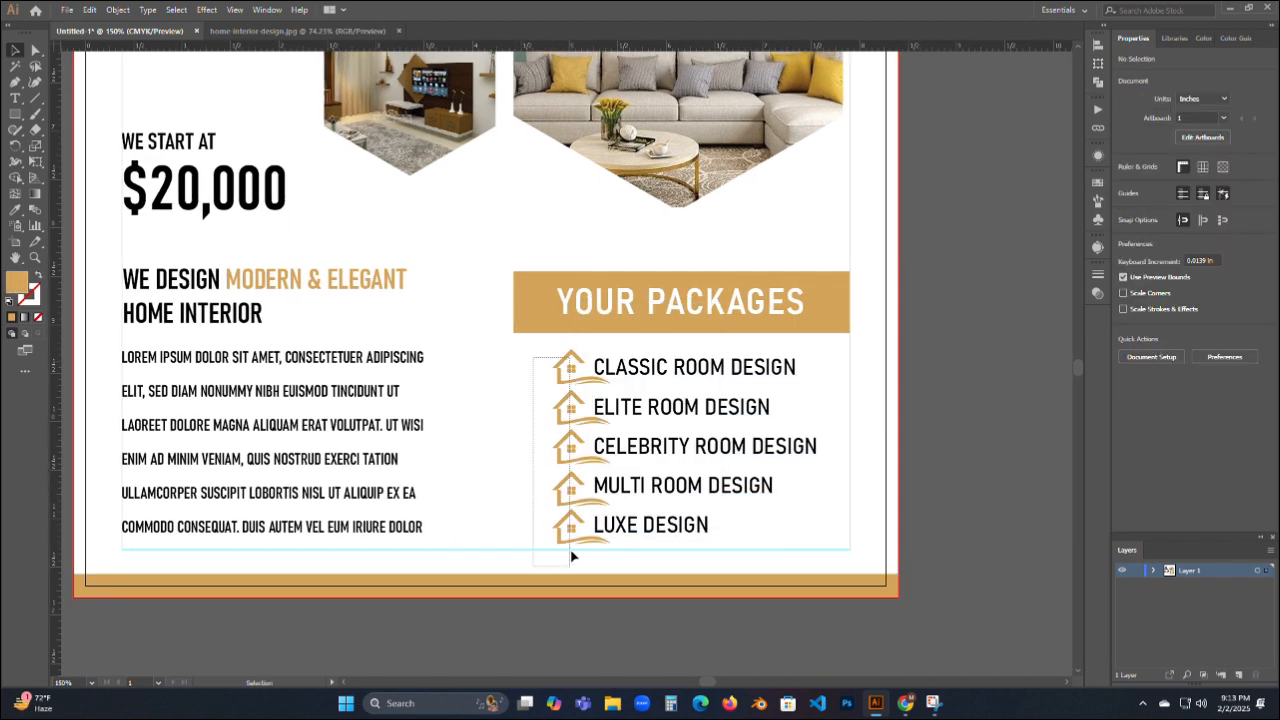
{"action": "right_click", "coordinate": [569, 511]}
{"action": "left_click", "coordinate": [610, 406]}
{"action": "left_click", "coordinate": [491, 400]}
Delete the house outlines beside the package list, keeping the small window shapes.
{"action": "left_click", "coordinate": [567, 402]}
{"action": "left_click", "coordinate": [549, 389]}
{"action": "left_click", "coordinate": [566, 362]}
{"action": "left_click_drag", "start_coordinate": [540, 352], "coordinate": [563, 569]}
{"action": "key", "text": "Delete"}
Delete the leftover swoosh shapes so only the gold windows remain as bullets for the package list.
{"action": "left_click_drag", "start_coordinate": [594, 366], "coordinate": [585, 566]}
{"action": "left_click", "coordinate": [591, 382]}
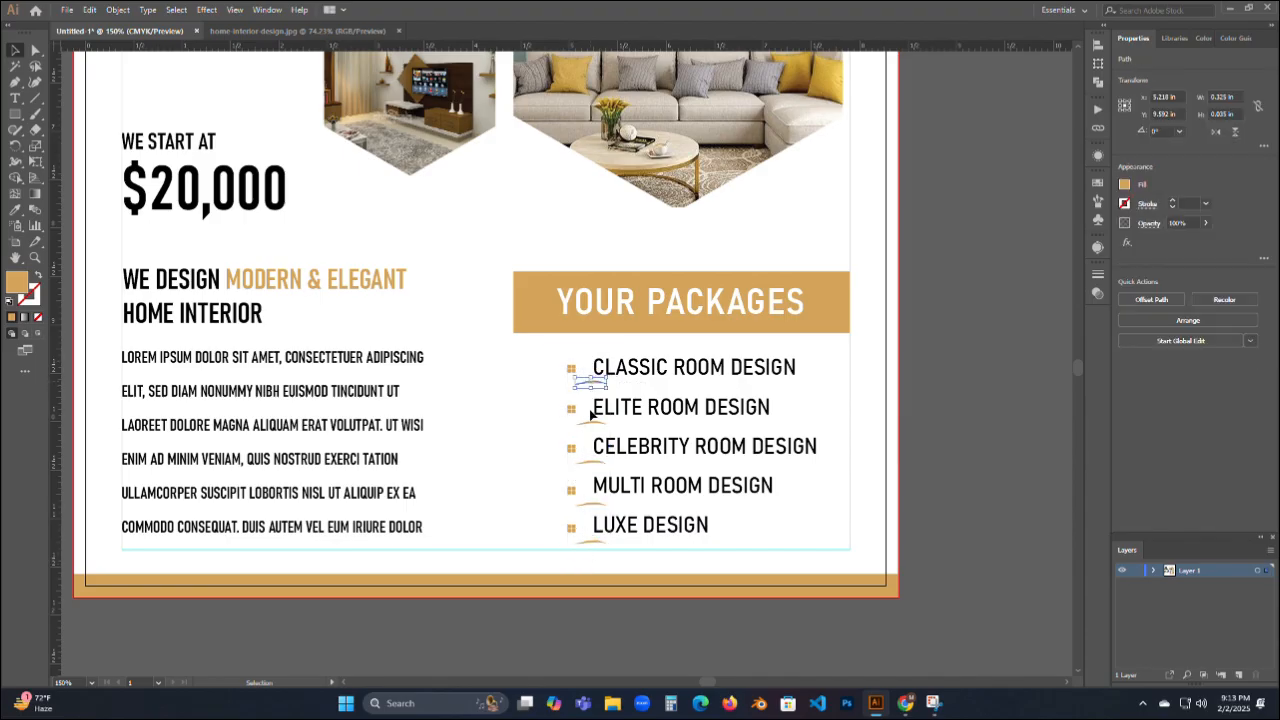
{"action": "key", "text": "Delete"}
{"action": "left_click", "coordinate": [591, 422]}
{"action": "key", "text": "Delete"}
{"action": "left_click", "coordinate": [591, 462]}
{"action": "key", "text": "Delete"}
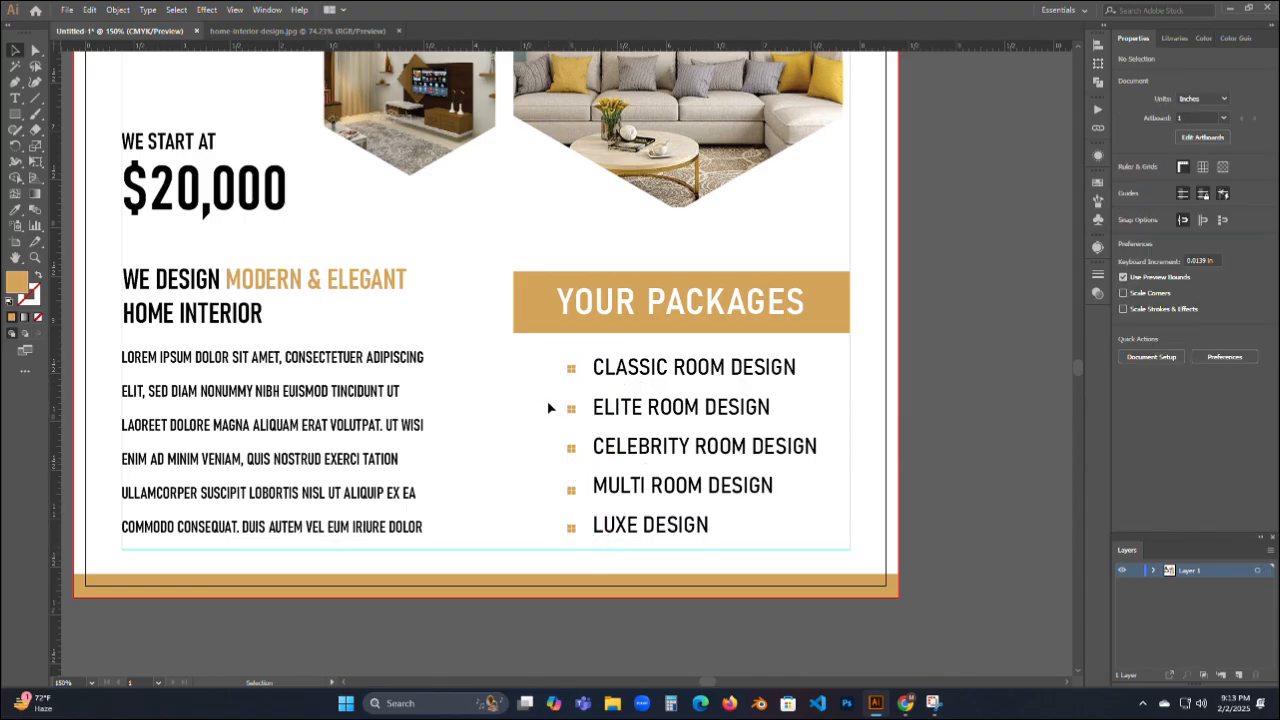
Move the window bullets closer to the package list text and slightly up to line up with it.
{"action": "left_click_drag", "start_coordinate": [541, 356], "coordinate": [740, 540]}
{"action": "left_click", "coordinate": [826, 500]}
{"action": "left_click", "coordinate": [545, 426]}
{"action": "left_click", "coordinate": [571, 449]}
{"action": "key", "text": "Right"}
{"action": "key", "text": "Right"}
{"action": "key", "text": "Right"}
{"action": "key", "text": "Right"}
{"action": "key", "text": "Right"}
{"action": "key", "text": "Right"}
{"action": "key", "text": "Right"}
{"action": "key", "text": "Right"}
{"action": "key", "text": "Up"}
{"action": "key", "text": "Up"}
Try to group the window bullets with the package list text.
{"action": "left_click", "coordinate": [931, 488]}
{"action": "left_click", "coordinate": [582, 525]}
{"action": "key", "text": "ctrl+shift+g"}
{"action": "left_click", "coordinate": [543, 497]}
{"action": "left_click", "coordinate": [582, 366]}
{"action": "key", "text": "ctrl+f"}
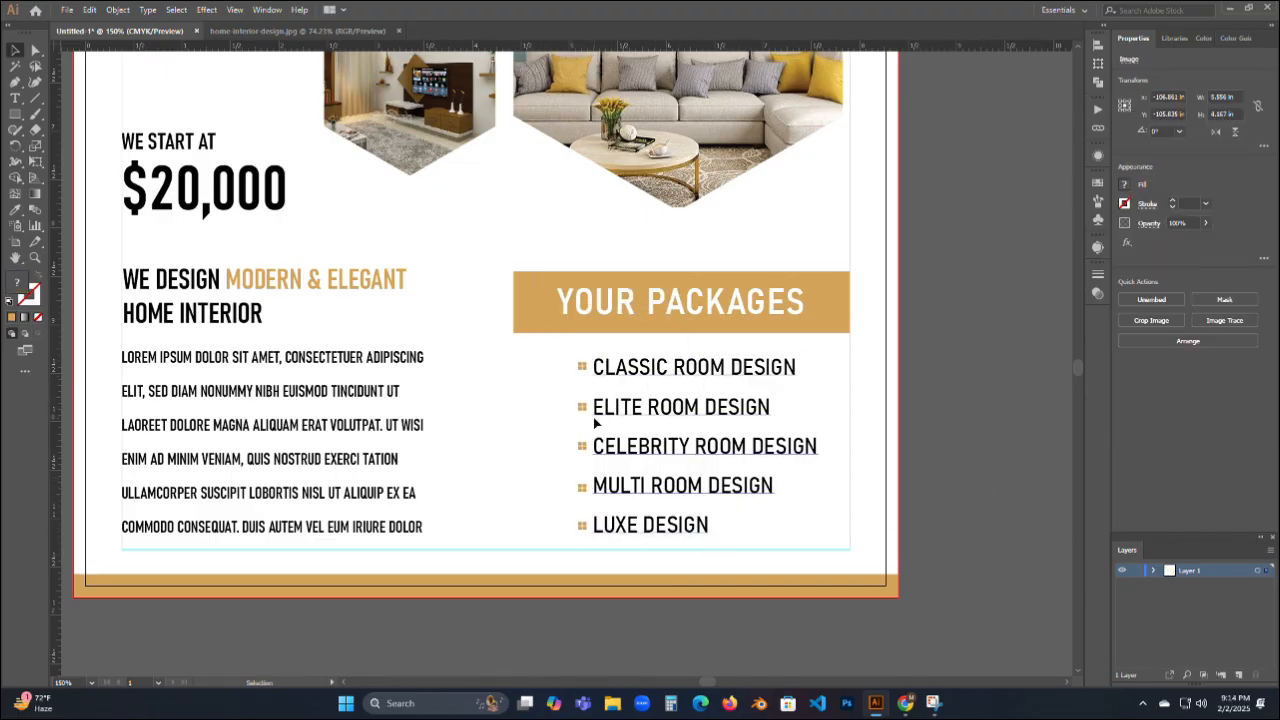
{"action": "left_click_drag", "start_coordinate": [557, 351], "coordinate": [956, 366]}
{"action": "key", "text": "ctrl+g"}
{"action": "key", "text": "ctrl+g"}
{"action": "key", "text": "ctrl+g"}
{"action": "key", "text": "ctrl+g"}
{"action": "key", "text": "ctrl+g"}
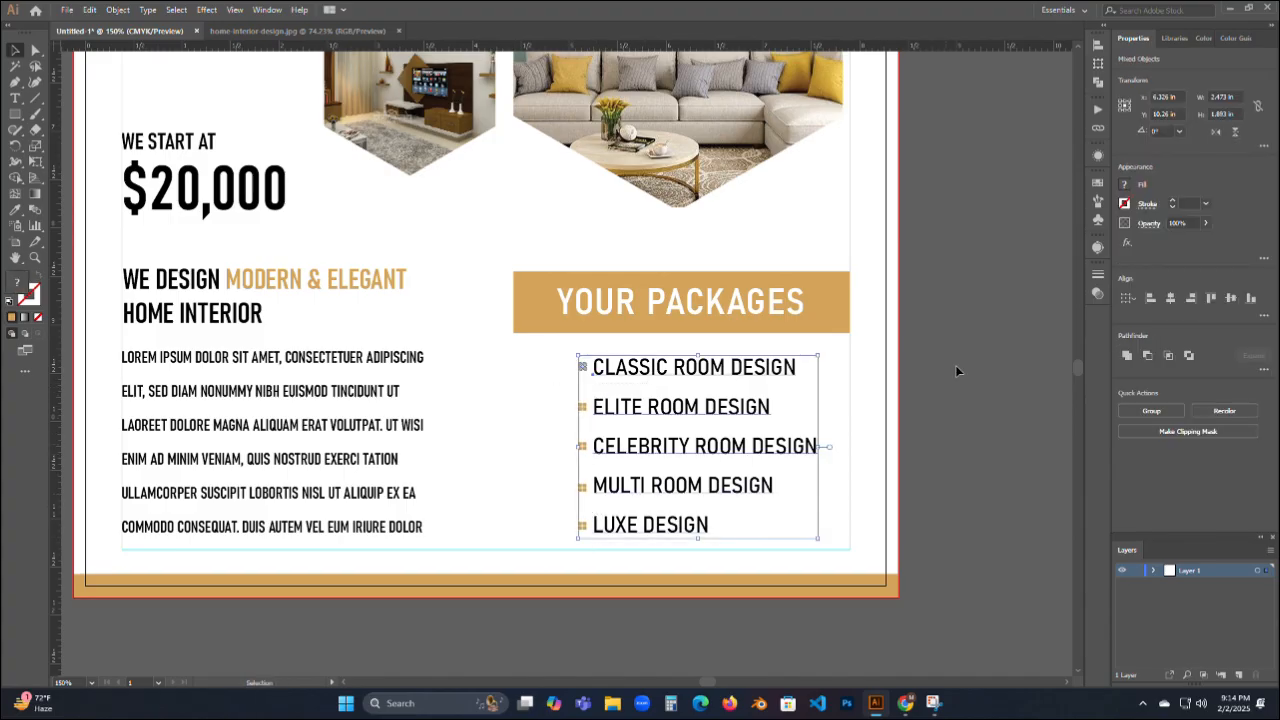
{"action": "left_click", "coordinate": [956, 371]}
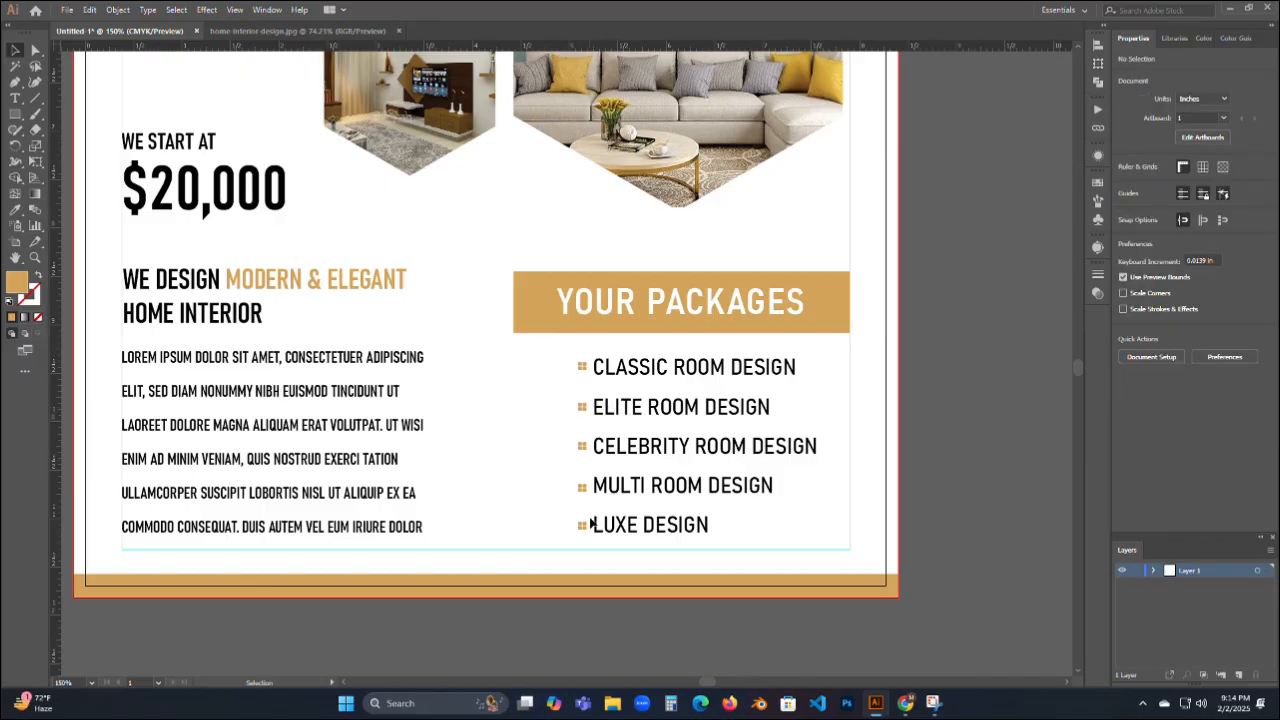
Arrange the five window bullets in an evenly spaced column and group them.
{"action": "left_click_drag", "start_coordinate": [829, 563], "coordinate": [735, 553]}
{"action": "left_click", "coordinate": [1169, 301]}
{"action": "key", "text": "ctrl+g"}
{"action": "left_click", "coordinate": [1030, 331]}
{"action": "left_click", "coordinate": [740, 622]}
Try wider and tighter line spacing on the package list and keep a slightly tighter spacing.
{"action": "left_click", "coordinate": [687, 475]}
{"action": "key", "text": "alt+Down"}
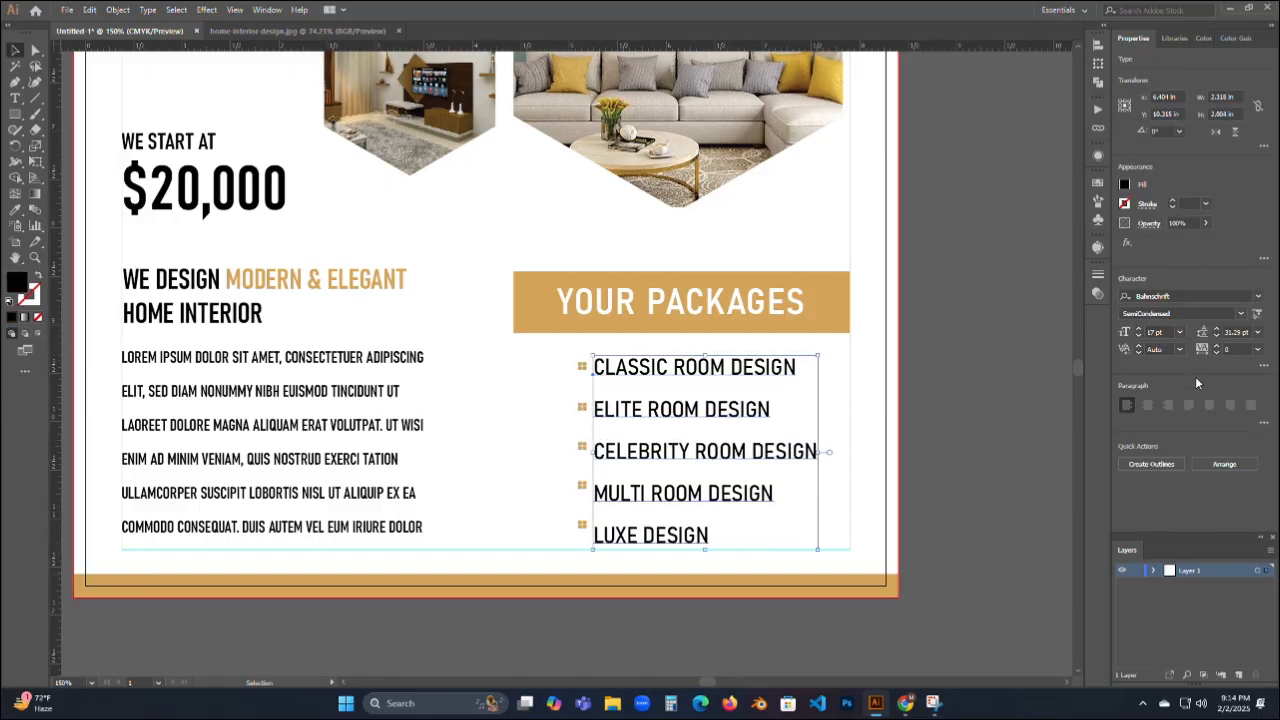
{"action": "key", "text": "alt+Up"}
{"action": "key", "text": "alt+Up"}
{"action": "key", "text": "alt+Up"}
{"action": "left_click", "coordinate": [984, 365]}
{"action": "left_click", "coordinate": [581, 366]}
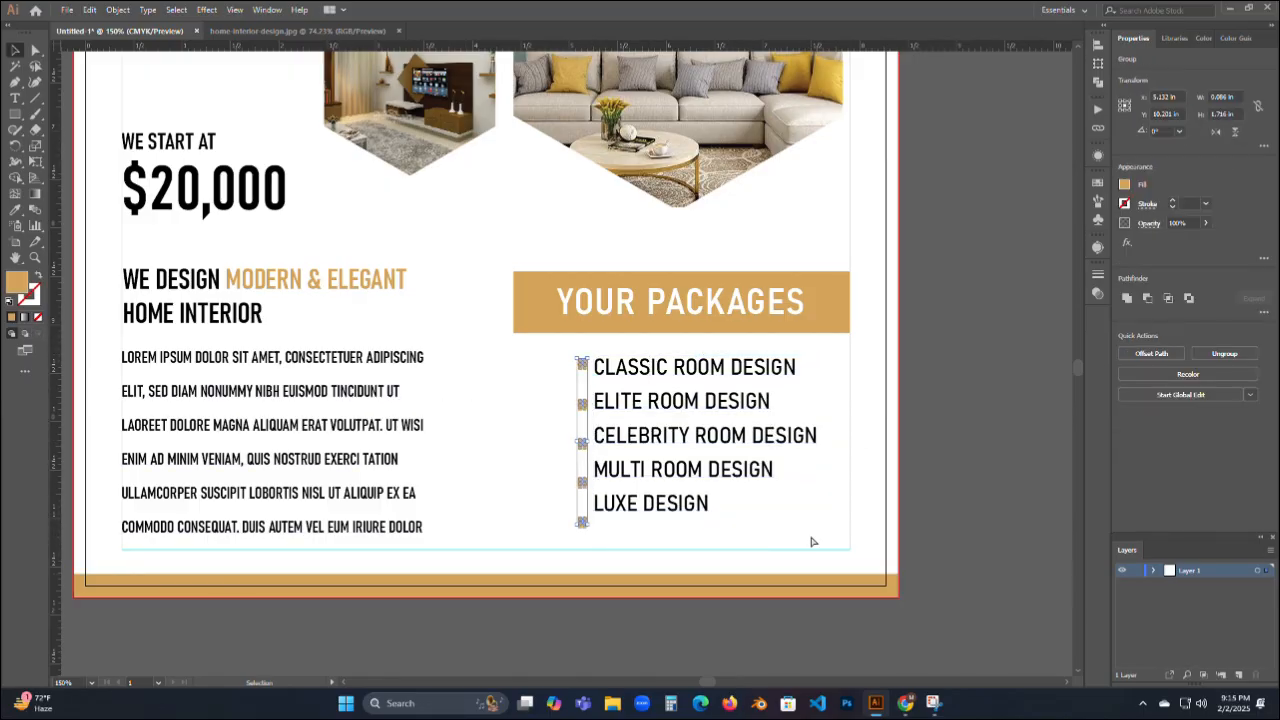
{"action": "key", "text": "ctrl+z"}
{"action": "key", "text": "ctrl+z"}
{"action": "key", "text": "ctrl+z"}
{"action": "left_click", "coordinate": [811, 543]}
Ungroup the window bullets and raise each one to line up with its package line.
{"action": "right_click", "coordinate": [583, 409]}
{"action": "left_click", "coordinate": [933, 463]}
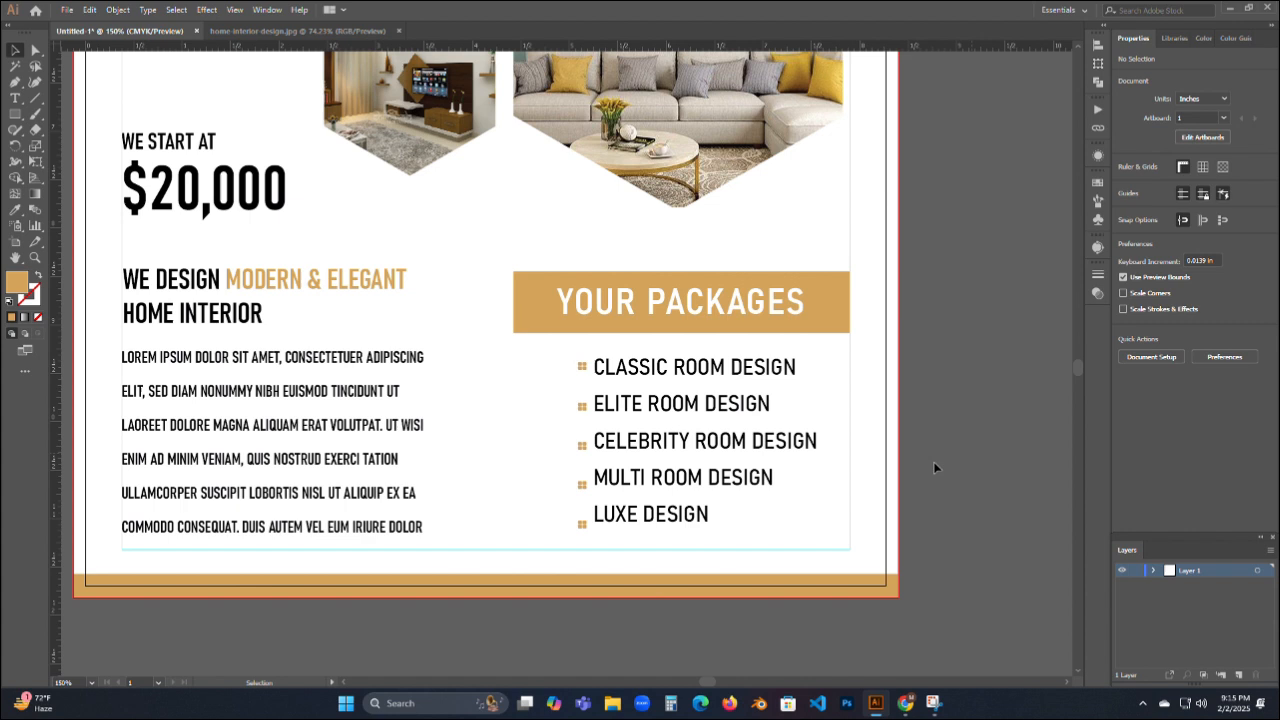
{"action": "left_click", "coordinate": [577, 371]}
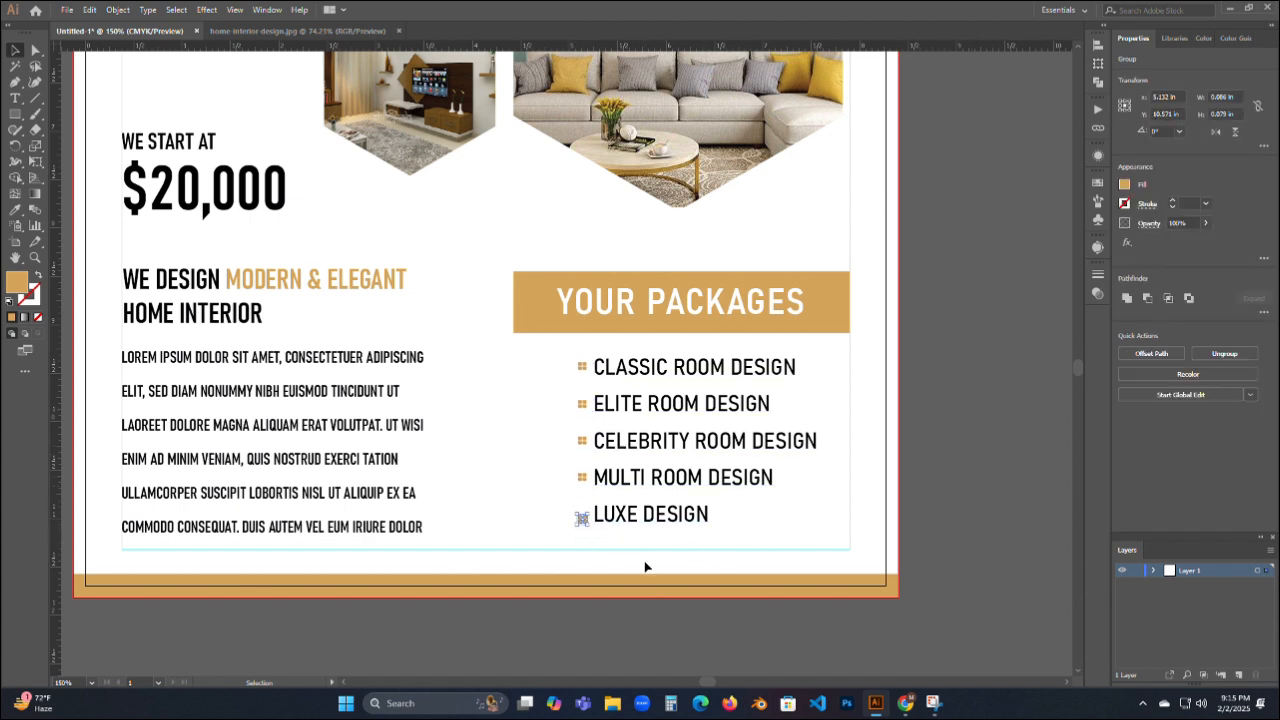
Group the window bullets with the package list text.
{"action": "left_click", "coordinate": [955, 566]}
{"action": "left_click_drag", "start_coordinate": [537, 361], "coordinate": [762, 547]}
{"action": "key", "text": "ctrl+g"}
{"action": "left_click", "coordinate": [928, 543]}
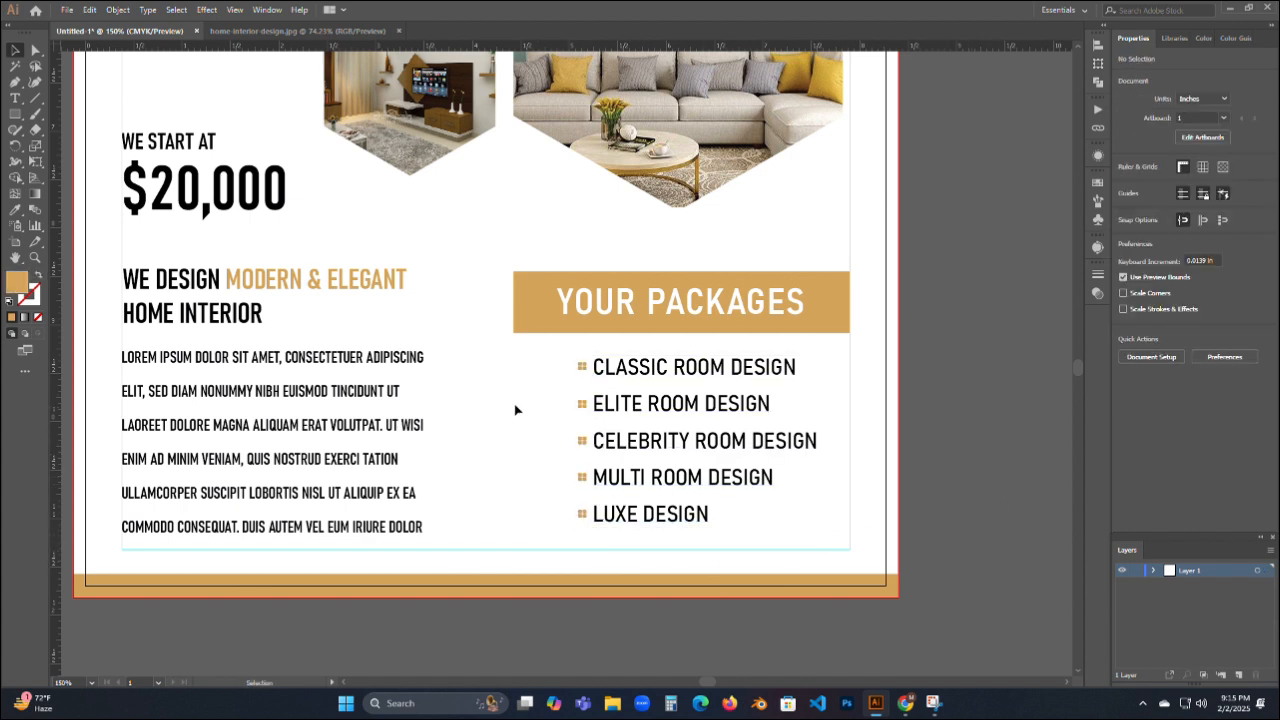
Shift the package list with its window bullets left and up beneath the YOUR PACKAGES banner.
{"action": "left_click_drag", "start_coordinate": [516, 410], "coordinate": [700, 465]}
{"action": "key", "text": "Left"}
{"action": "key", "text": "Left"}
{"action": "key", "text": "Left"}
{"action": "key", "text": "Left"}
{"action": "key", "text": "Left"}
{"action": "key", "text": "Left"}
{"action": "key", "text": "Left"}
{"action": "key", "text": "Left"}
{"action": "key", "text": "Left"}
{"action": "key", "text": "Left"}
{"action": "key", "text": "Left"}
{"action": "key", "text": "Left"}
{"action": "key", "text": "Left"}
{"action": "key", "text": "Left"}
{"action": "key", "text": "Left"}
{"action": "key", "text": "Left"}
{"action": "key", "text": "Up"}
{"action": "key", "text": "Up"}
{"action": "key", "text": "Up"}
{"action": "key", "text": "Up"}
{"action": "key", "text": "Up"}
{"action": "key", "text": "Up"}
{"action": "key", "text": "Up"}
{"action": "key", "text": "Up"}
{"action": "key", "text": "Up"}
{"action": "key", "text": "Up"}
{"action": "key", "text": "Up"}
{"action": "key", "text": "Up"}
{"action": "left_click", "coordinate": [965, 443]}
{"action": "scroll", "coordinate": [609, 434], "scroll_direction": "down", "scroll_amount": 2}
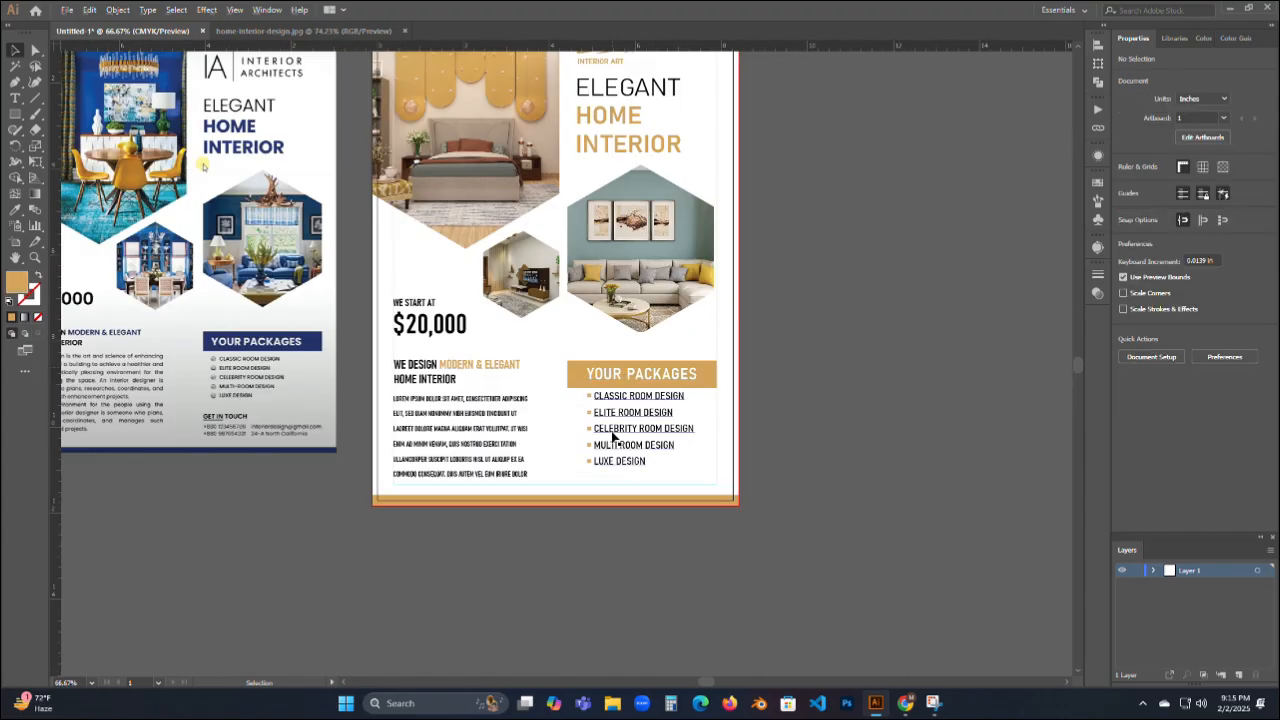
Nudge the gold house logo and the ELEGANT HOME INTERIOR heading slightly upward.
{"action": "left_click_drag", "start_coordinate": [803, 135], "coordinate": [891, 286]}
{"action": "left_click", "coordinate": [704, 202]}
{"action": "key", "text": "Up"}
{"action": "key", "text": "Up"}
{"action": "key", "text": "Up"}
{"action": "key", "text": "Up"}
{"action": "left_click", "coordinate": [758, 296]}
{"action": "key", "text": "Up"}
{"action": "key", "text": "Up"}
{"action": "key", "text": "Up"}
{"action": "key", "text": "Up"}
{"action": "key", "text": "Up"}
{"action": "key", "text": "Up"}
{"action": "key", "text": "Up"}
{"action": "key", "text": "Up"}
{"action": "key", "text": "Up"}
{"action": "key", "text": "Up"}
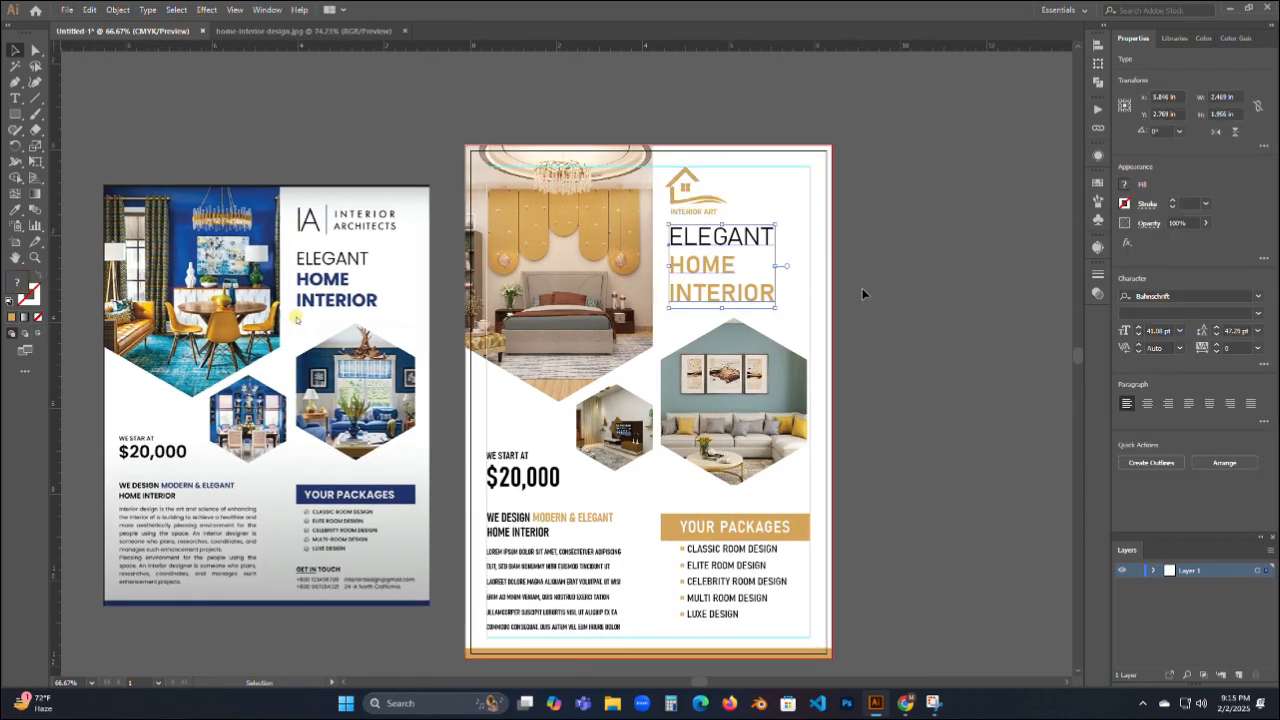
Raise the large hexagonal living room photo beneath the heading and shift it slightly right to the margin.
{"action": "left_click", "coordinate": [775, 391]}
{"action": "key", "text": "Up"}
{"action": "key", "text": "Up"}
{"action": "key", "text": "Up"}
{"action": "key", "text": "Up"}
{"action": "key", "text": "Up"}
{"action": "key", "text": "Up"}
{"action": "key", "text": "Up"}
{"action": "key", "text": "Up"}
{"action": "key", "text": "Up"}
{"action": "key", "text": "Up"}
{"action": "key", "text": "Up"}
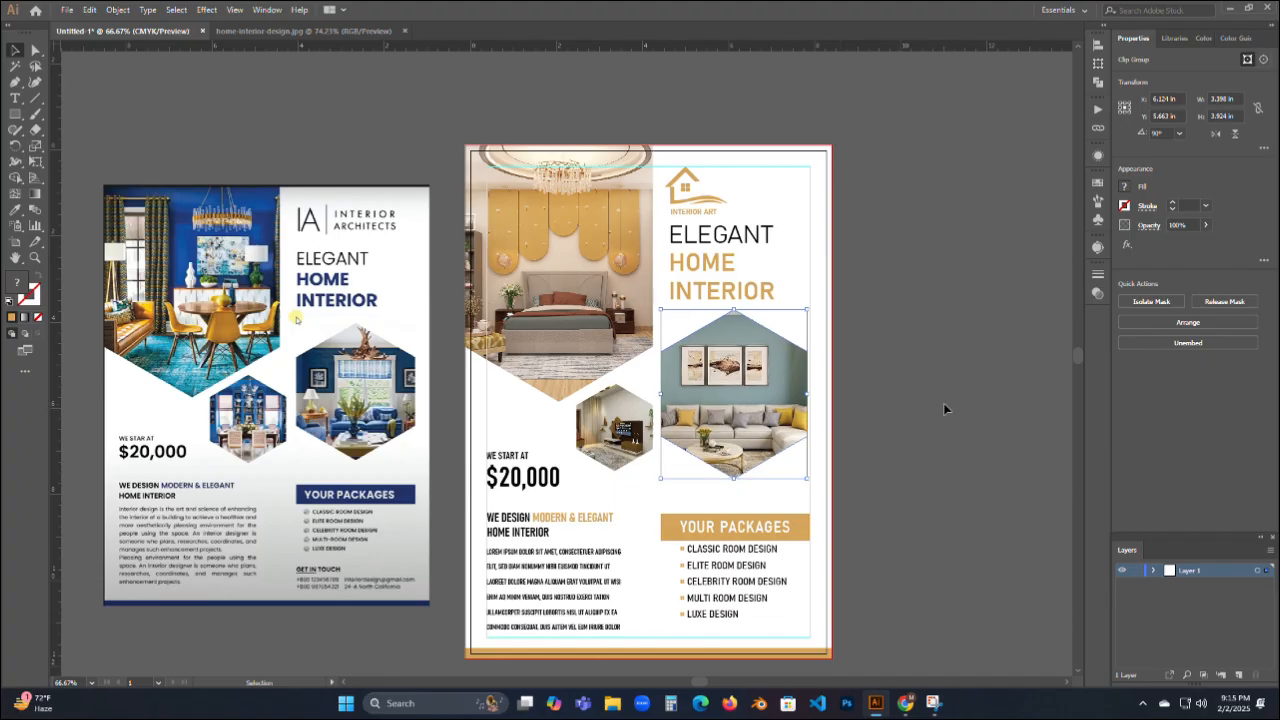
{"action": "key", "text": "Down"}
{"action": "key", "text": "Down"}
{"action": "key", "text": "Right"}
{"action": "key", "text": "Right"}
{"action": "key", "text": "Right"}
{"action": "left_click", "coordinate": [888, 538]}
{"action": "scroll", "coordinate": [720, 464], "scroll_direction": "down", "scroll_amount": 1}
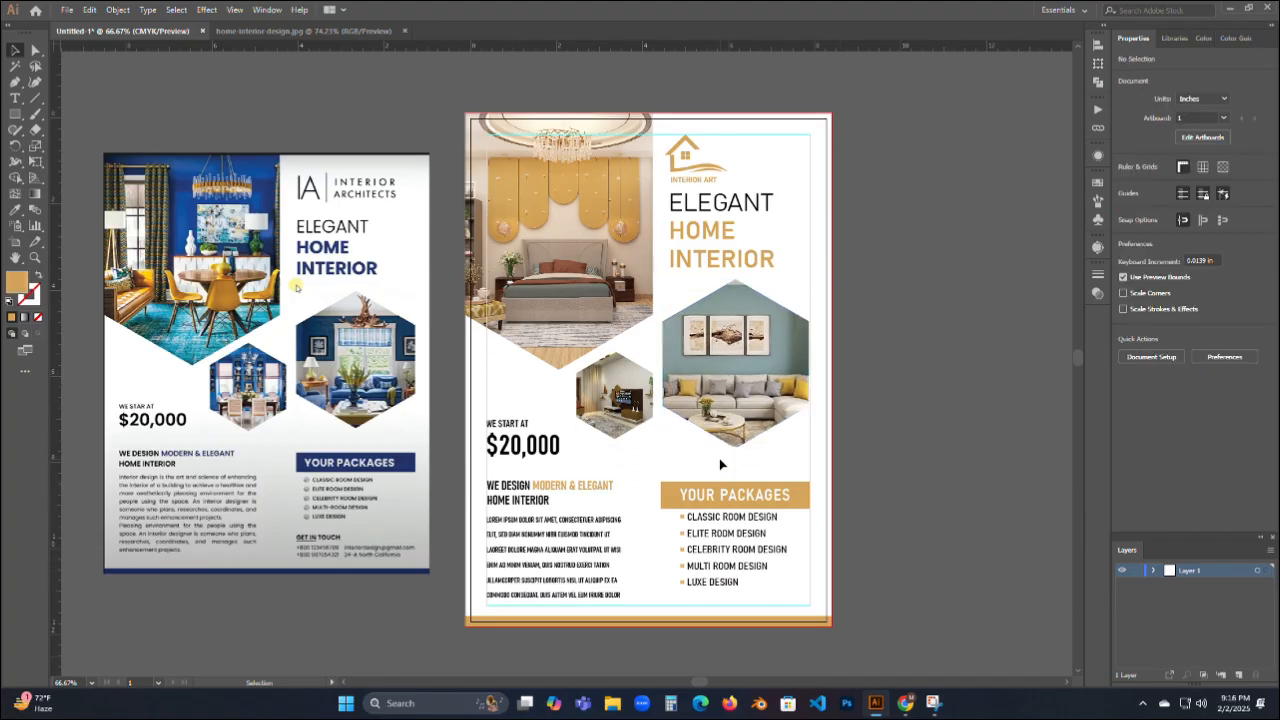
Move the YOUR PACKAGES banner and its package list up together, closer to the living room photo.
{"action": "left_click_drag", "start_coordinate": [652, 467], "coordinate": [752, 590]}
{"action": "left_click", "coordinate": [917, 526]}
{"action": "key", "text": "shift+Up"}
{"action": "key", "text": "shift+Up"}
{"action": "key", "text": "shift+Up"}
{"action": "key", "text": "shift+Up"}
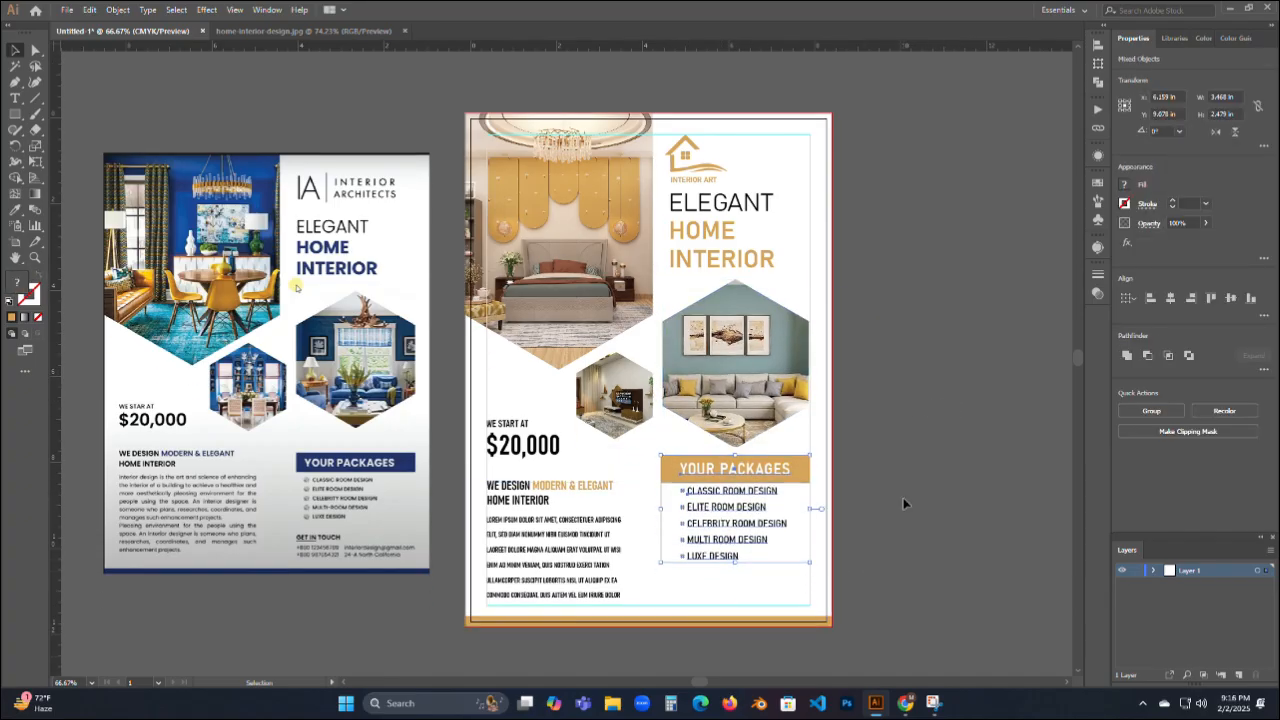
{"action": "left_click", "coordinate": [906, 506]}
Raise the WE START AT $20,000 price text to sit beside the small hexagonal photo.
{"action": "left_click", "coordinate": [531, 449]}
{"action": "key", "text": "shift+Up"}
{"action": "key", "text": "shift+Up"}
{"action": "key", "text": "shift+Up"}
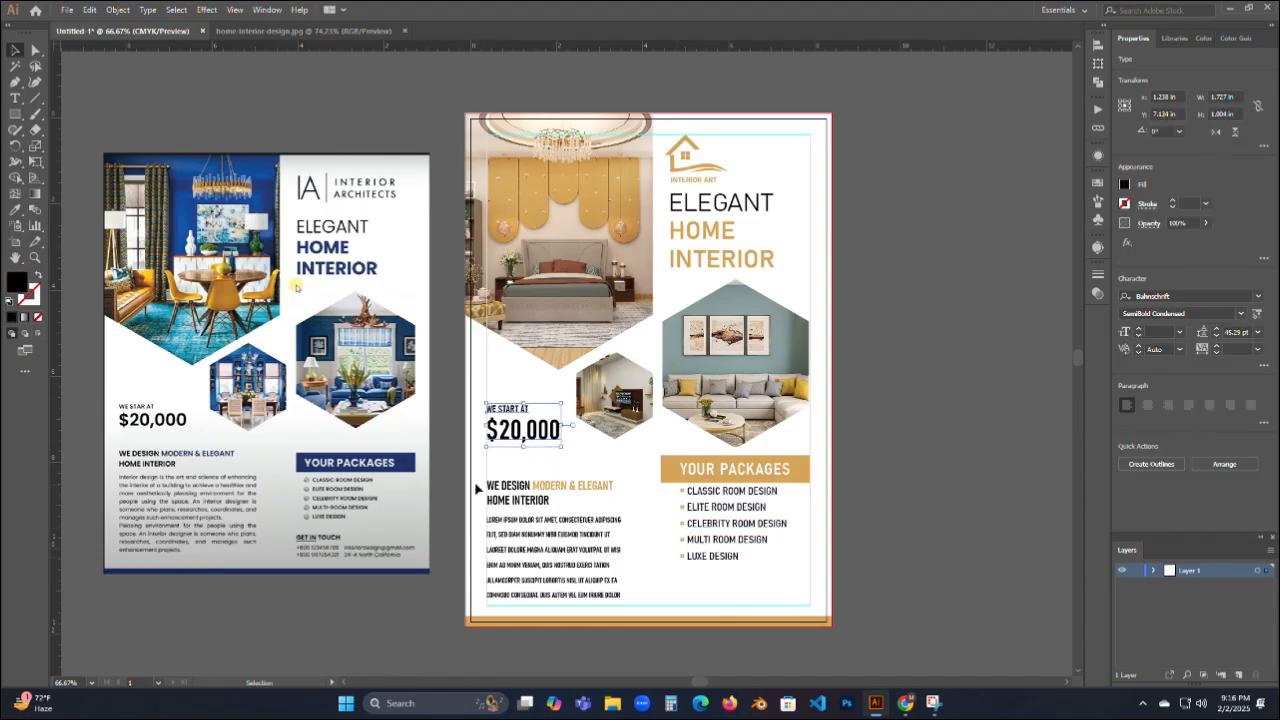
Move the WE DESIGN MODERN & ELEGANT HOME INTERIOR heading and its description paragraph up beneath the price.
{"action": "left_click_drag", "start_coordinate": [477, 489], "coordinate": [588, 537]}
{"action": "key", "text": "shift+Up"}
{"action": "key", "text": "shift+Up"}
{"action": "key", "text": "shift+Up"}
{"action": "key", "text": "Up"}
{"action": "key", "text": "Up"}
{"action": "key", "text": "Up"}
{"action": "key", "text": "Up"}
{"action": "key", "text": "Up"}
Lower the YOUR PACKAGES banner and package list slightly to widen the gap under the living room photo.
{"action": "left_click_drag", "start_coordinate": [876, 458], "coordinate": [737, 527]}
{"action": "key", "text": "Down"}
{"action": "key", "text": "Down"}
{"action": "key", "text": "Down"}
{"action": "key", "text": "Down"}
{"action": "key", "text": "Down"}
{"action": "key", "text": "Down"}
{"action": "left_click", "coordinate": [915, 503]}
{"action": "left_click_drag", "start_coordinate": [912, 559], "coordinate": [540, 563]}
{"action": "left_click", "coordinate": [945, 511]}
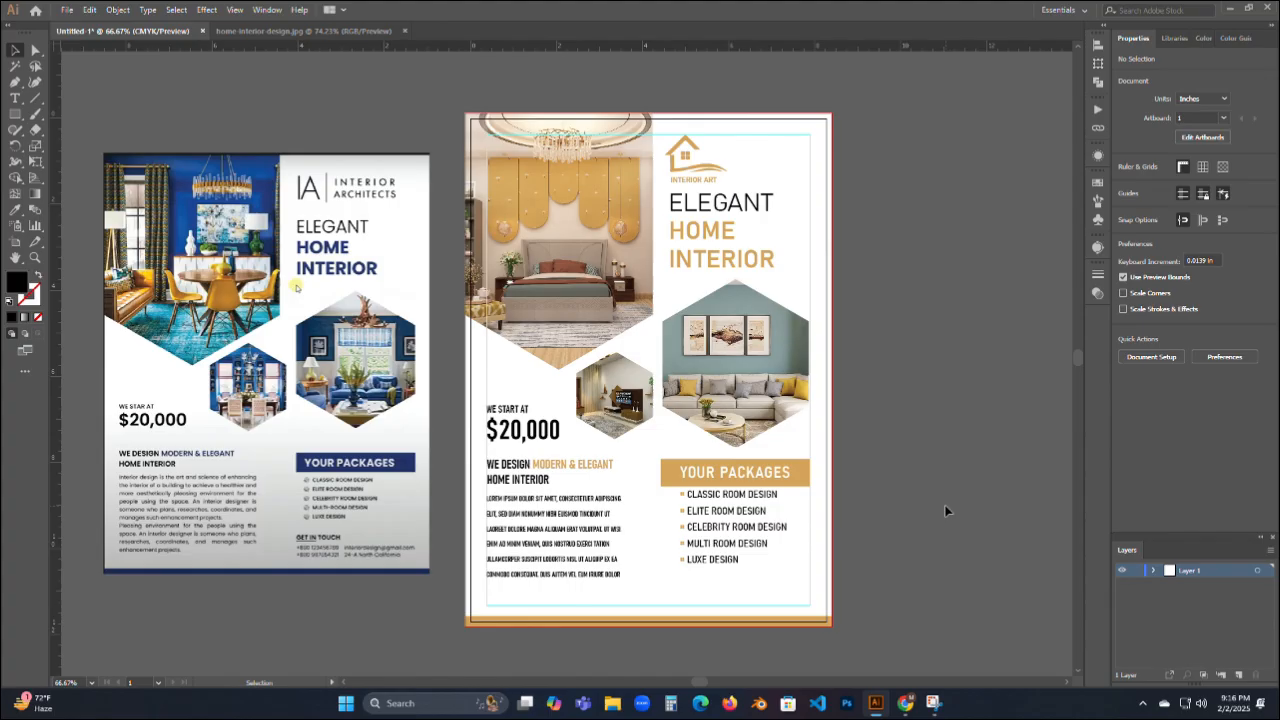
Nudge only the package list slightly down from the YOUR PACKAGES banner.
{"action": "left_click", "coordinate": [728, 514]}
{"action": "key", "text": "Down"}
{"action": "key", "text": "Down"}
{"action": "key", "text": "Down"}
{"action": "left_click", "coordinate": [892, 524]}
Add the text GET IN TOUCH below the last package line and place it close under the list.
{"action": "left_click", "coordinate": [15, 98]}
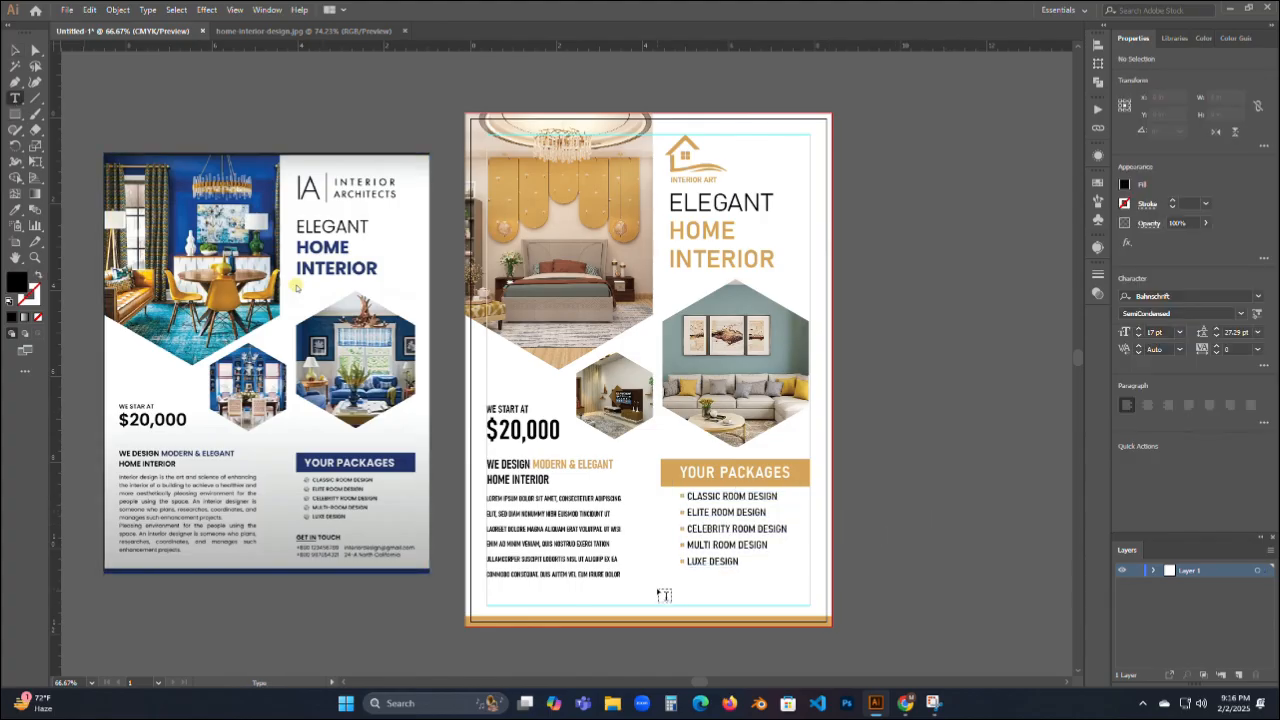
{"action": "left_click", "coordinate": [658, 590]}
{"action": "type", "text": "GET IN TOUCH"}
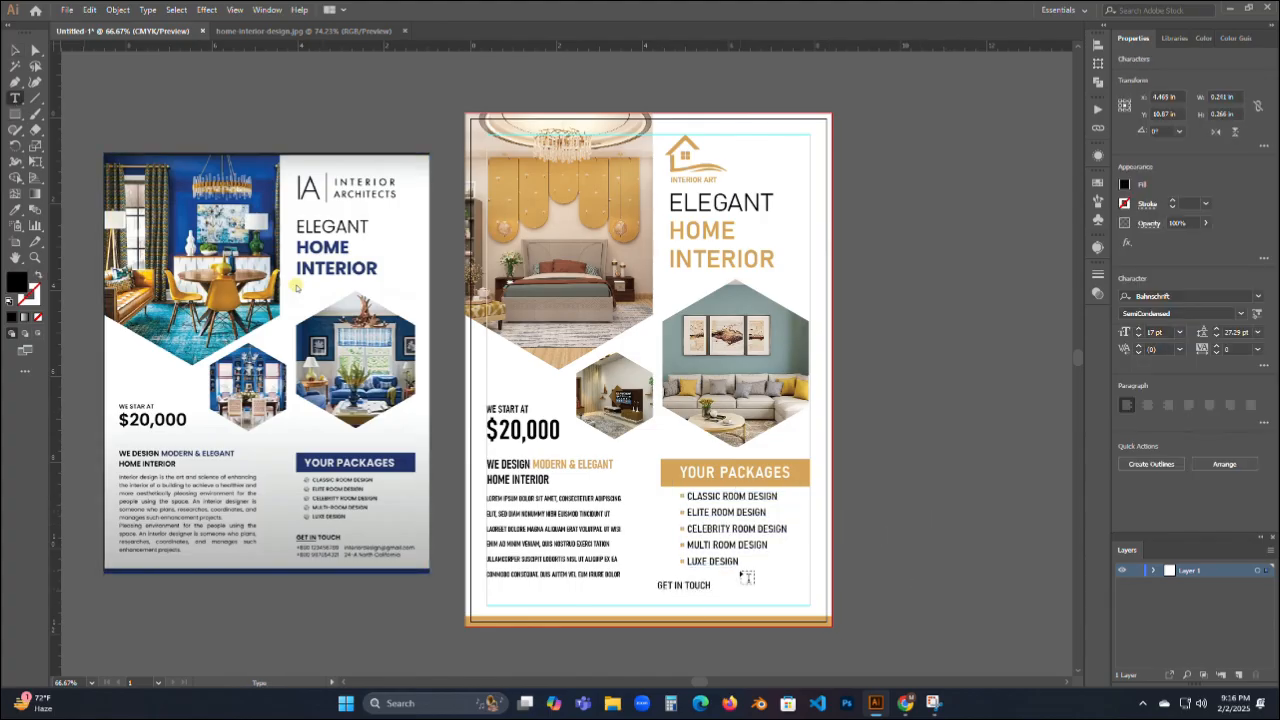
{"action": "left_click_drag", "start_coordinate": [701, 587], "coordinate": [713, 583]}
{"action": "left_click", "coordinate": [754, 647]}
Draw a horizontal line about 0.56 in long under GET IN, give it a black stroke and position it as an underline.
{"action": "scroll", "coordinate": [688, 604], "scroll_direction": "up", "scroll_amount": 4}
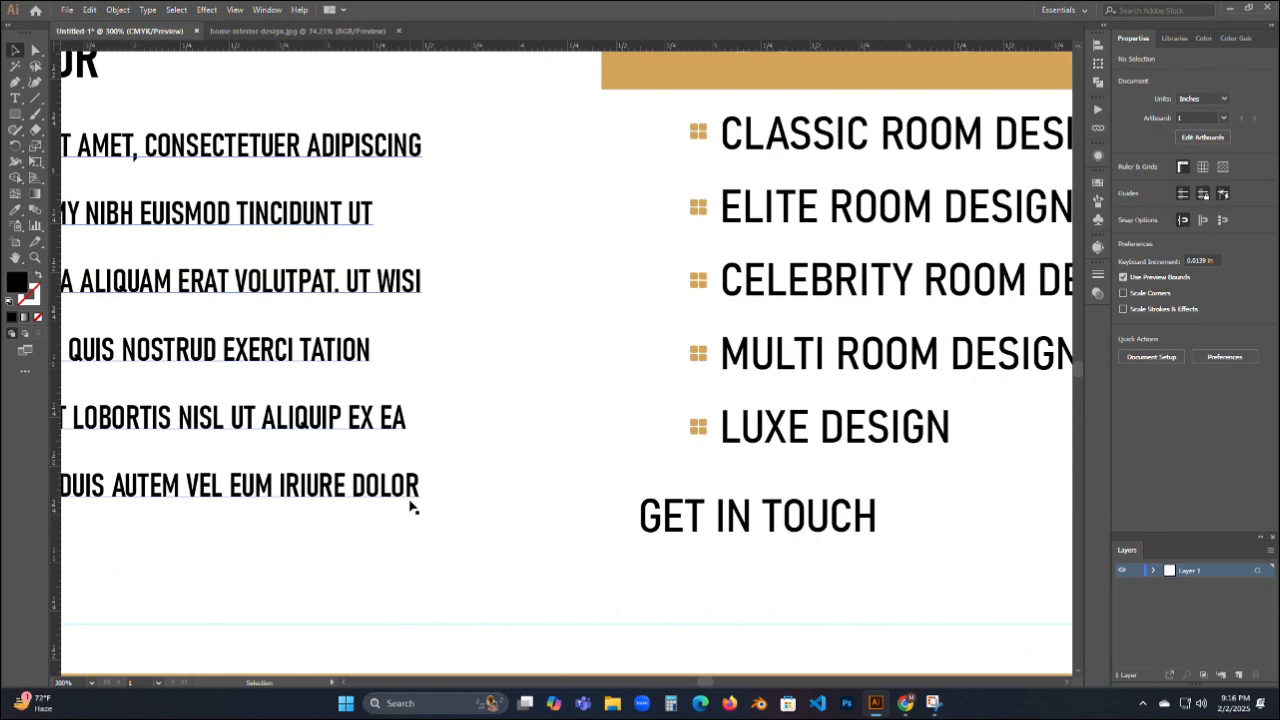
{"action": "left_click", "coordinate": [34, 98]}
{"action": "left_click_drag", "start_coordinate": [642, 550], "coordinate": [752, 550]}
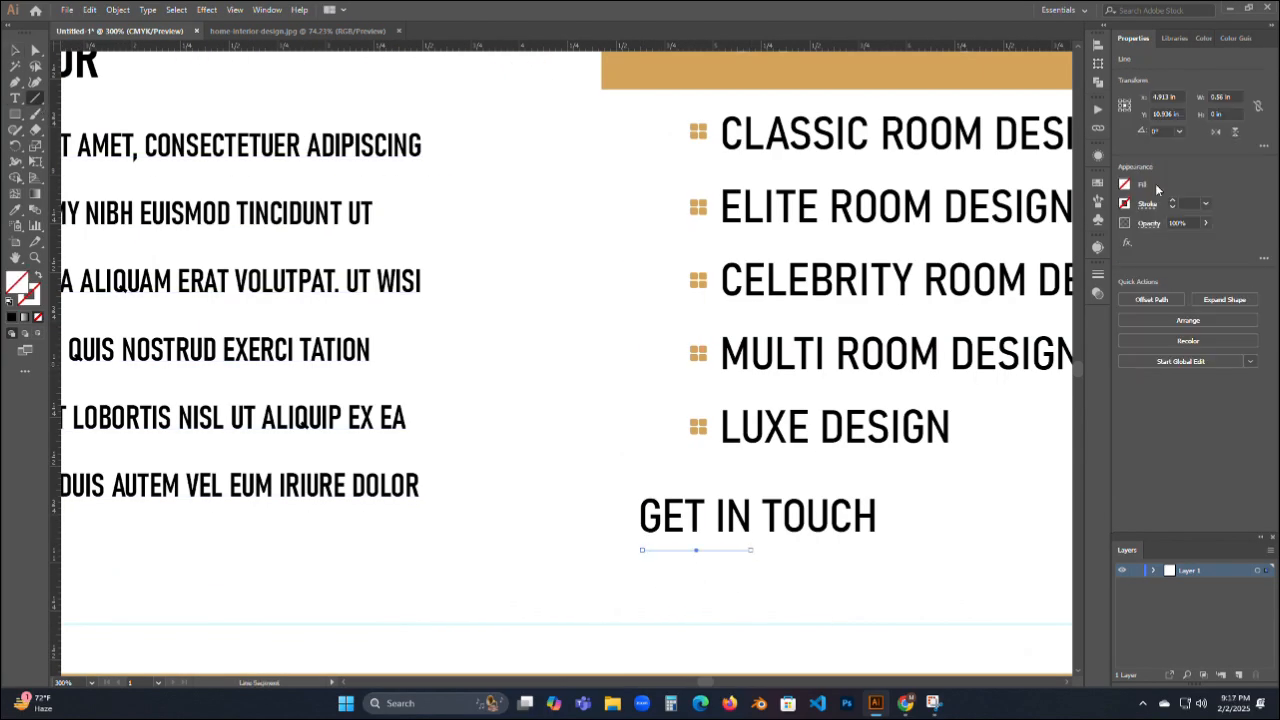
{"action": "left_click", "coordinate": [654, 562]}
{"action": "left_click", "coordinate": [665, 545]}
{"action": "left_click", "coordinate": [705, 561]}
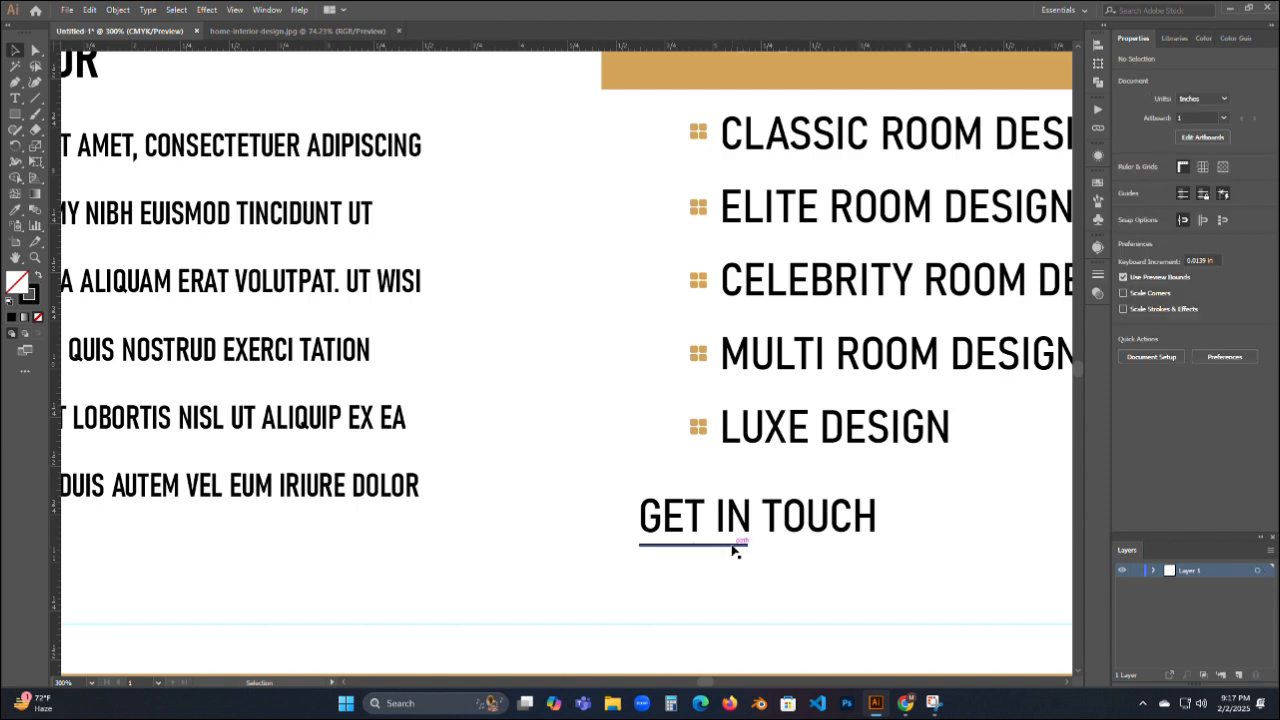
{"action": "left_click", "coordinate": [733, 546]}
{"action": "left_click", "coordinate": [548, 498]}
Lengthen the underline at both ends to about 0.62 in and raise it closer to the GET IN text.
{"action": "scroll", "coordinate": [553, 515], "scroll_direction": "down", "scroll_amount": 4}
{"action": "scroll", "coordinate": [591, 493], "scroll_direction": "up", "scroll_amount": 5}
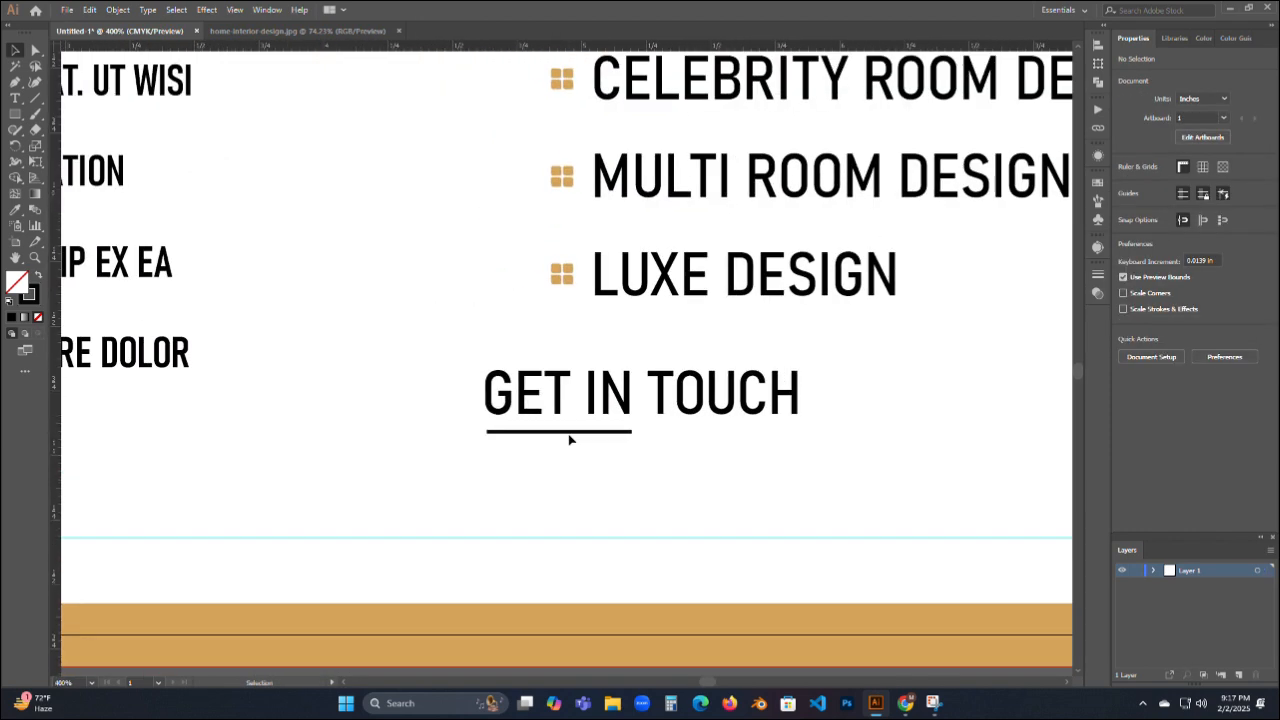
{"action": "left_click", "coordinate": [567, 432]}
{"action": "left_click_drag", "start_coordinate": [633, 431], "coordinate": [638, 431]}
{"action": "left_click_drag", "start_coordinate": [486, 431], "coordinate": [478, 432]}
{"action": "left_click", "coordinate": [481, 457]}
{"action": "left_click", "coordinate": [520, 432]}
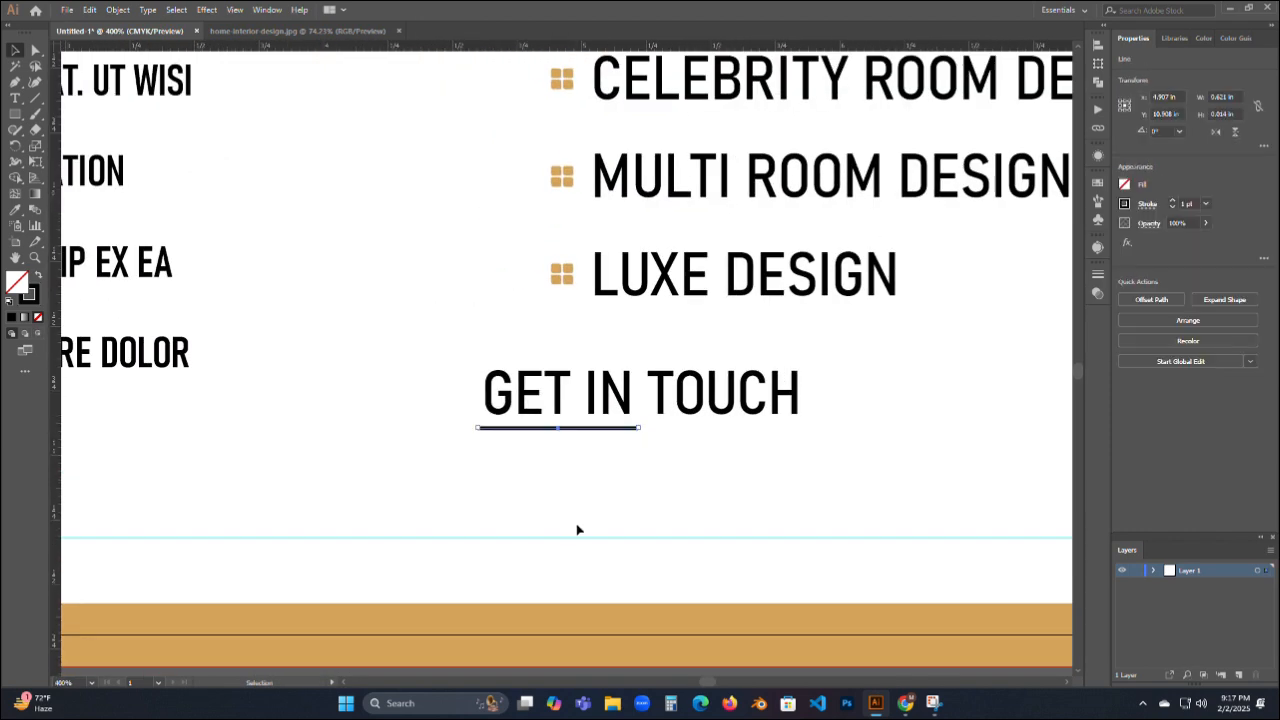
{"action": "left_click", "coordinate": [577, 529]}
Group the GET IN TOUCH text with its underline and reposition the group slightly right and up under the package list.
{"action": "left_click_drag", "start_coordinate": [371, 363], "coordinate": [690, 488]}
{"action": "left_click", "coordinate": [793, 515]}
{"action": "scroll", "coordinate": [830, 530], "scroll_direction": "down", "scroll_amount": 5}
{"action": "left_click_drag", "start_coordinate": [808, 529], "coordinate": [550, 471]}
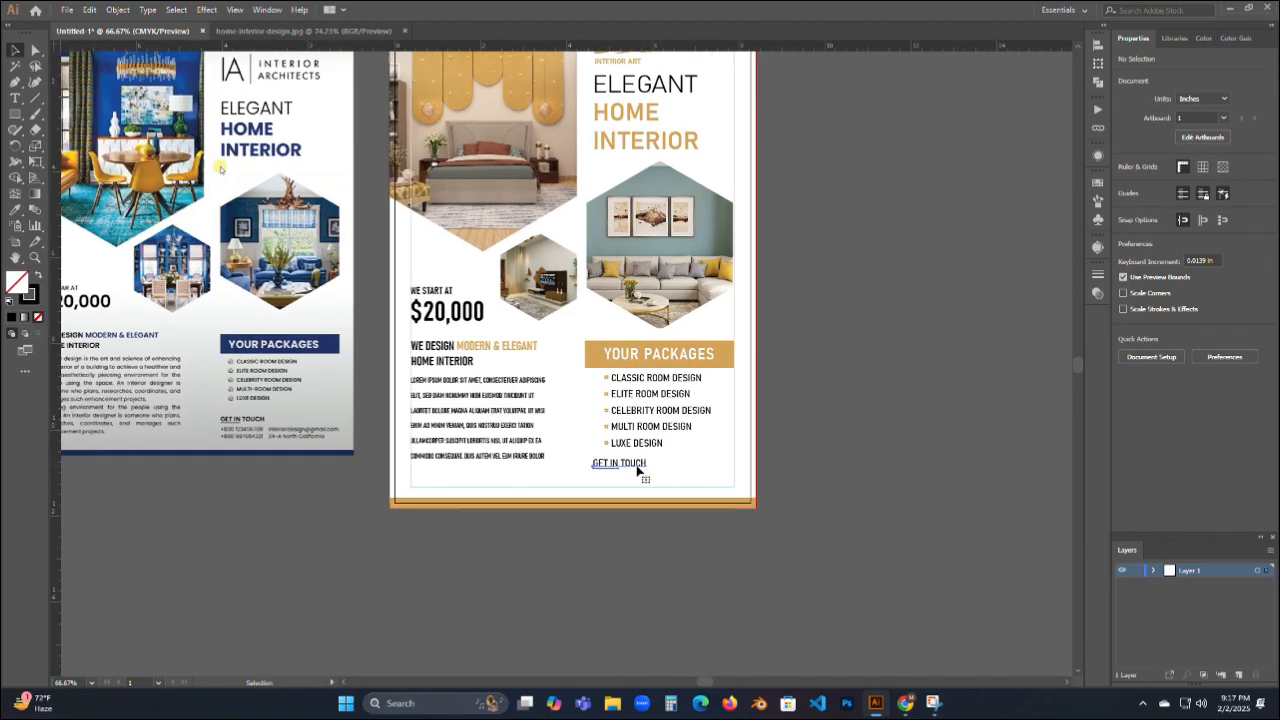
{"action": "left_click", "coordinate": [604, 467]}
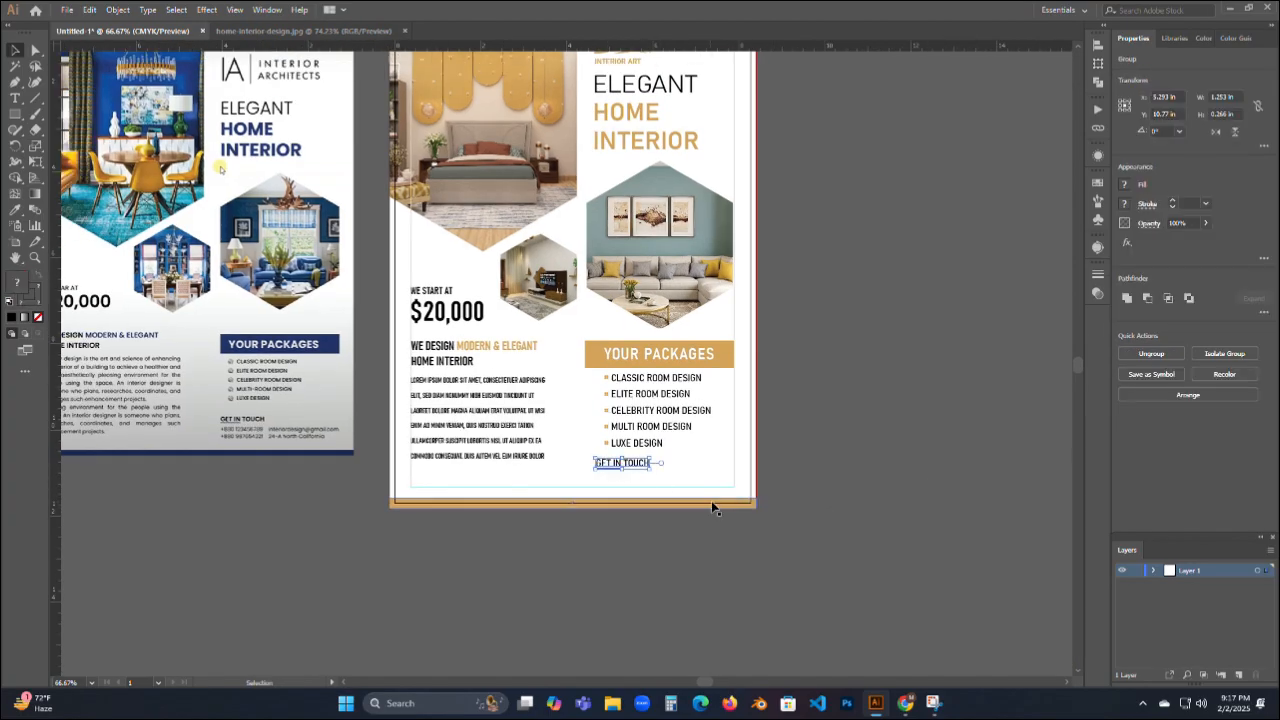
{"action": "key", "text": "Up"}
{"action": "key", "text": "Up"}
{"action": "key", "text": "Up"}
{"action": "left_click", "coordinate": [581, 527]}
{"action": "key", "text": "t"}
{"action": "key", "text": "v"}
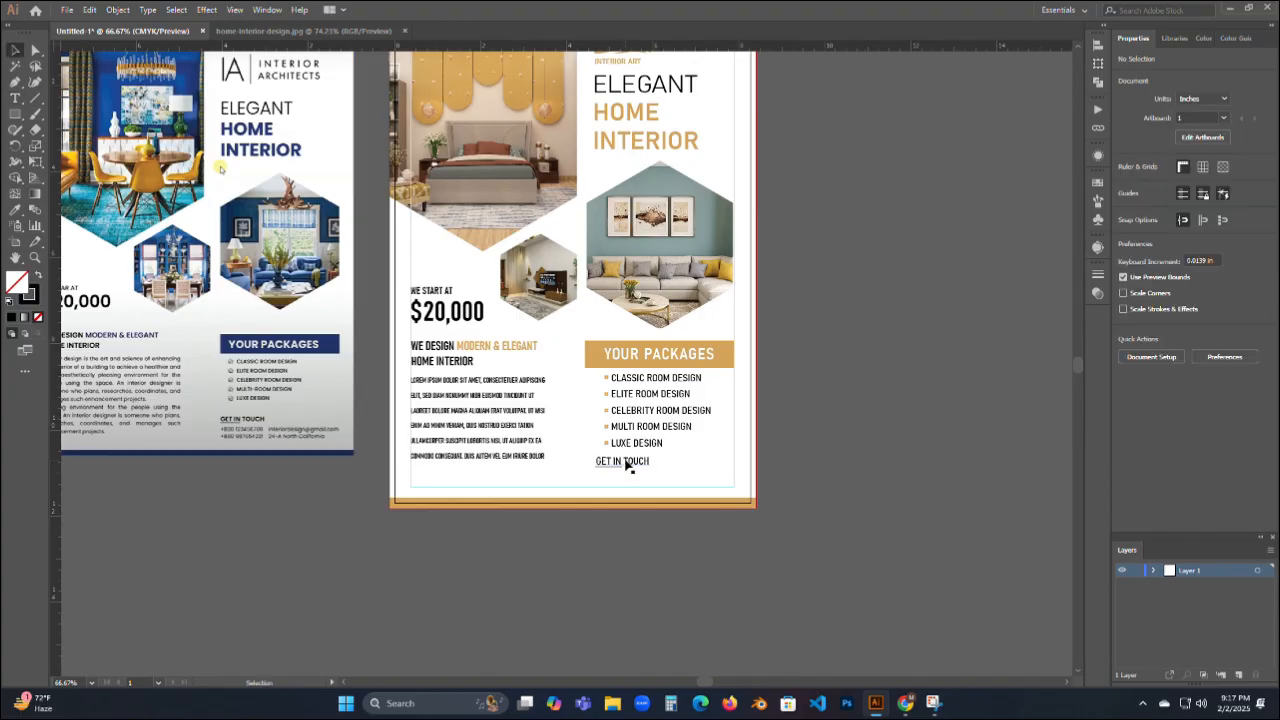
Ungroup the GET IN TOUCH text from its underline and set its font style to SemiBold SemiCondensed.
{"action": "right_click", "coordinate": [633, 467]}
{"action": "left_click", "coordinate": [676, 583]}
{"action": "left_click", "coordinate": [662, 540]}
{"action": "left_click", "coordinate": [641, 464]}
{"action": "left_click", "coordinate": [1241, 314]}
{"action": "left_click", "coordinate": [1169, 459]}
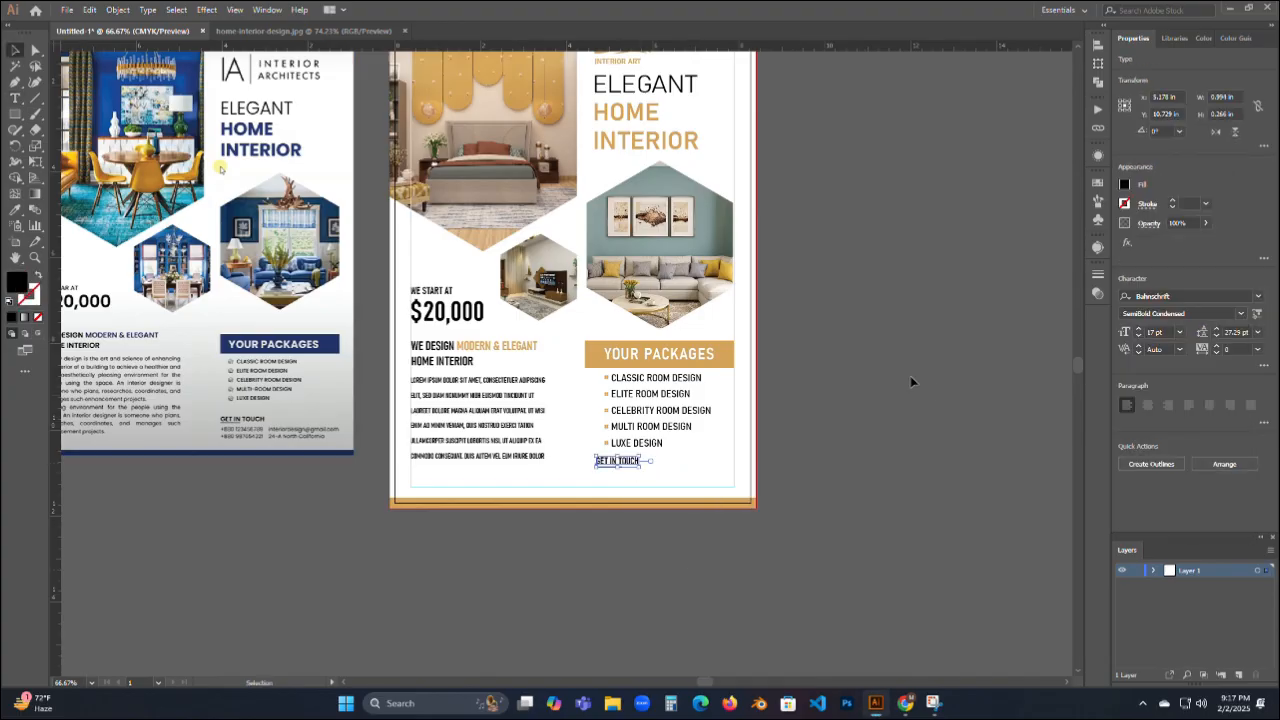
{"action": "left_click", "coordinate": [1241, 314]}
{"action": "left_click", "coordinate": [940, 377]}
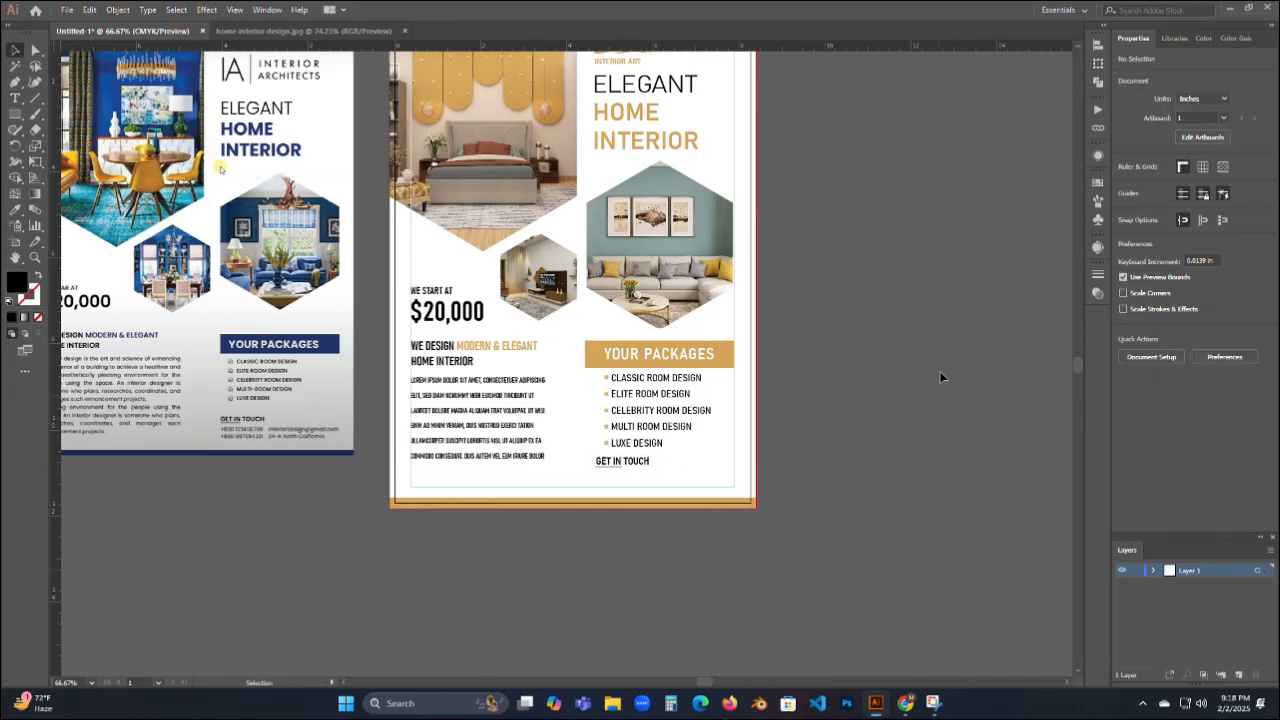
Add a phone number text line in Regular style and place it beneath the GET IN TOUCH heading.
{"action": "key", "text": "t"}
{"action": "left_click", "coordinate": [474, 478]}
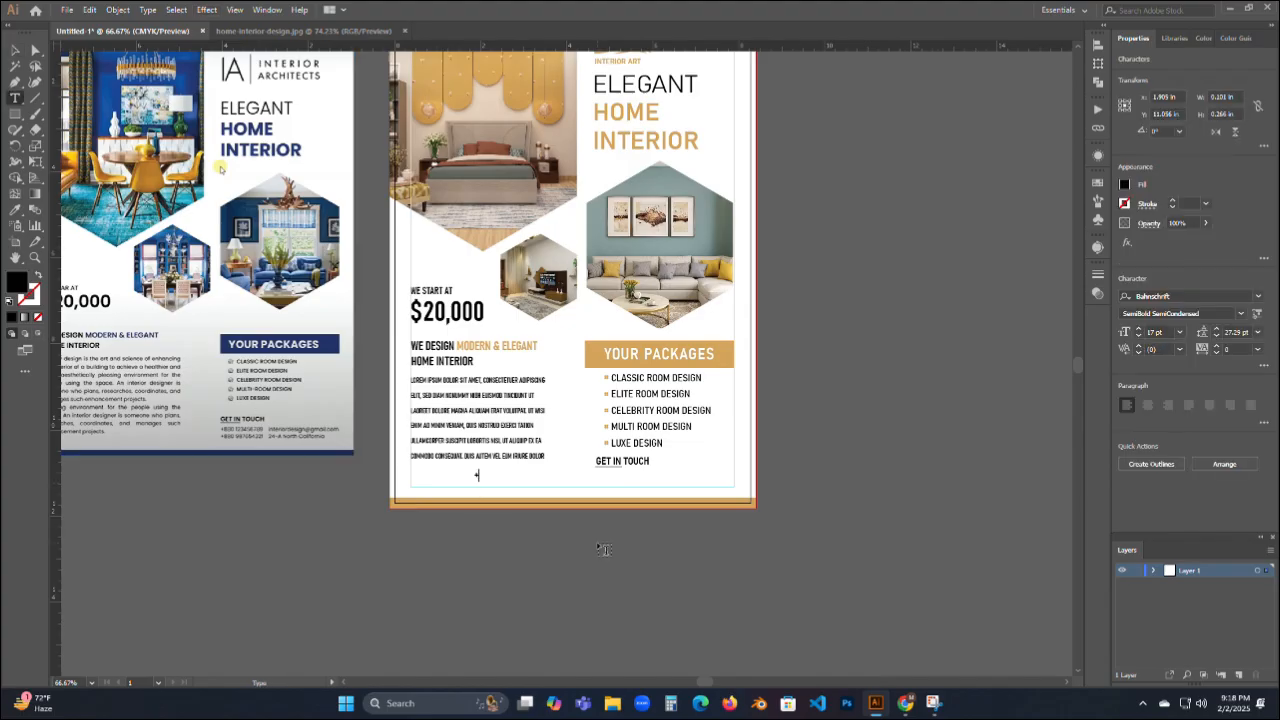
{"action": "left_click", "coordinate": [15, 50]}
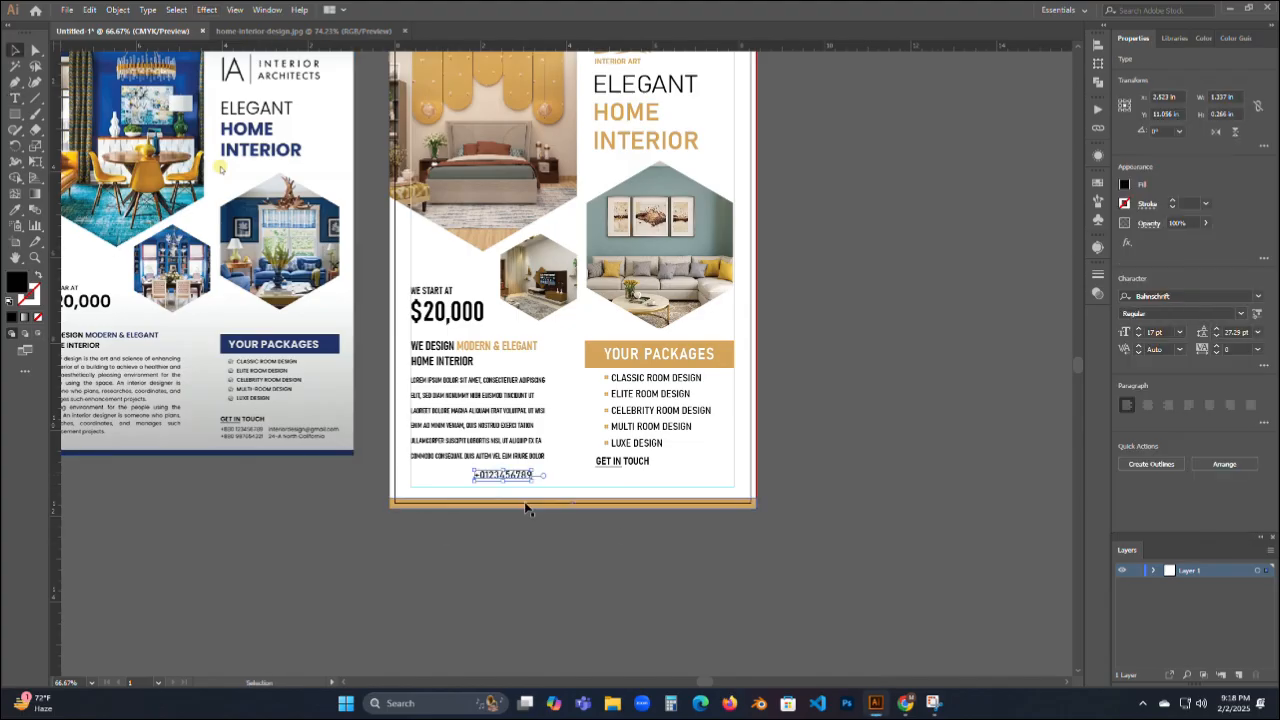
{"action": "left_click_drag", "start_coordinate": [521, 476], "coordinate": [618, 513]}
{"action": "left_click", "coordinate": [880, 428]}
Set the phone number text to 14 pt and duplicate it directly below as a second line.
{"action": "left_click", "coordinate": [624, 476]}
{"action": "left_click", "coordinate": [637, 518]}
{"action": "scroll", "coordinate": [618, 476], "scroll_direction": "up", "scroll_amount": 4}
Shift both phone number lines to the right so they sit slightly indented under the GET IN TOUCH heading.
{"action": "left_click_drag", "start_coordinate": [434, 467], "coordinate": [606, 545]}
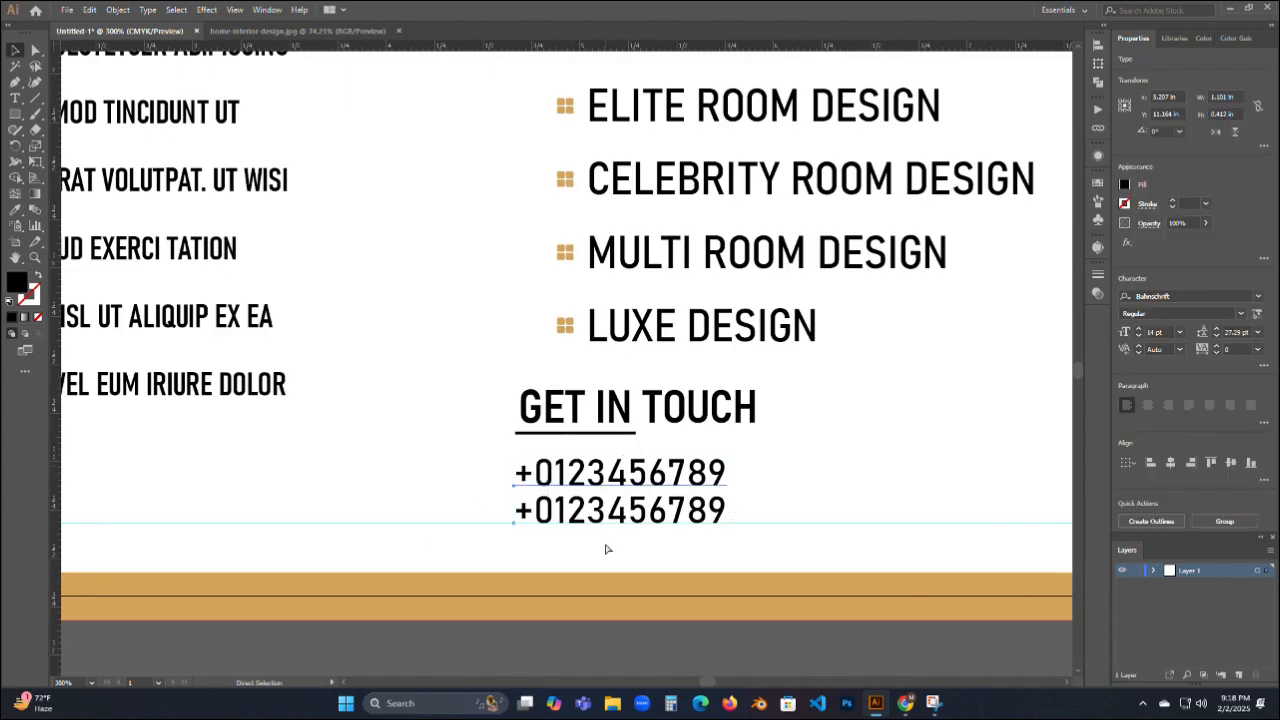
{"action": "key", "text": "v"}
{"action": "left_click", "coordinate": [596, 551]}
{"action": "scroll", "coordinate": [475, 428], "scroll_direction": "down", "scroll_amount": 2}
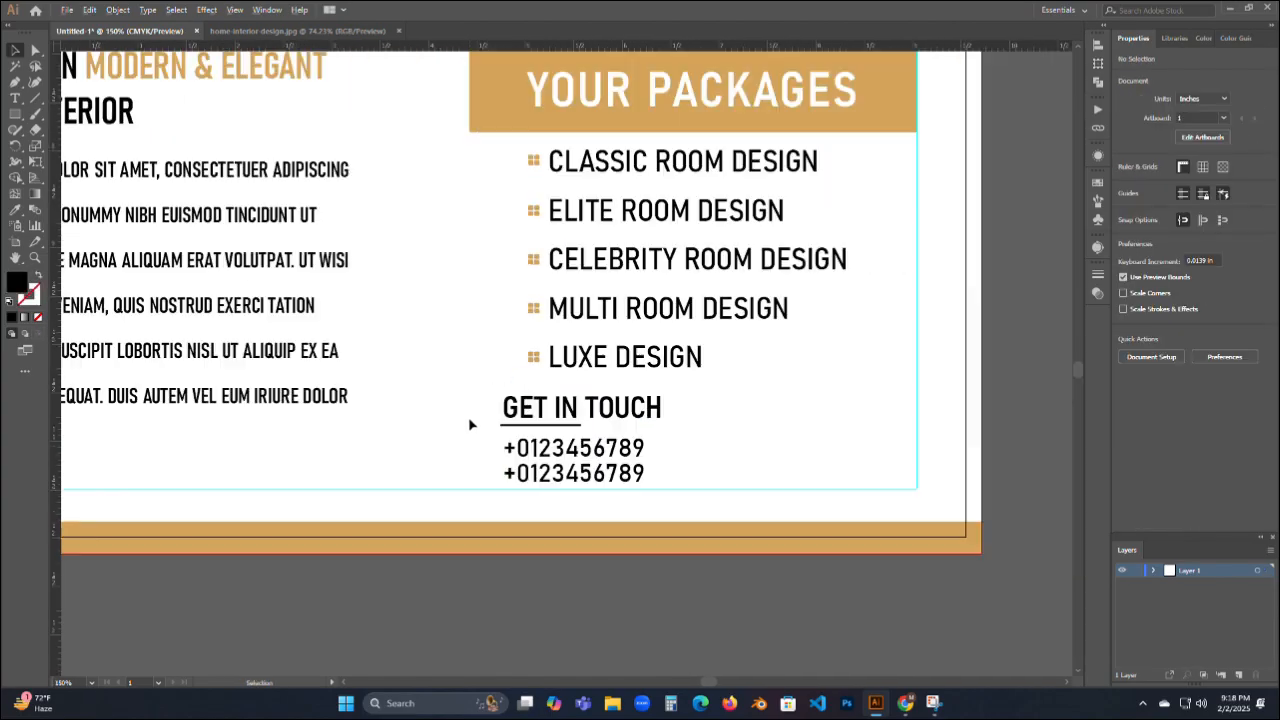
{"action": "scroll", "coordinate": [470, 425], "scroll_direction": "down", "scroll_amount": 2}
{"action": "left_click", "coordinate": [573, 466]}
{"action": "left_click", "coordinate": [853, 519]}
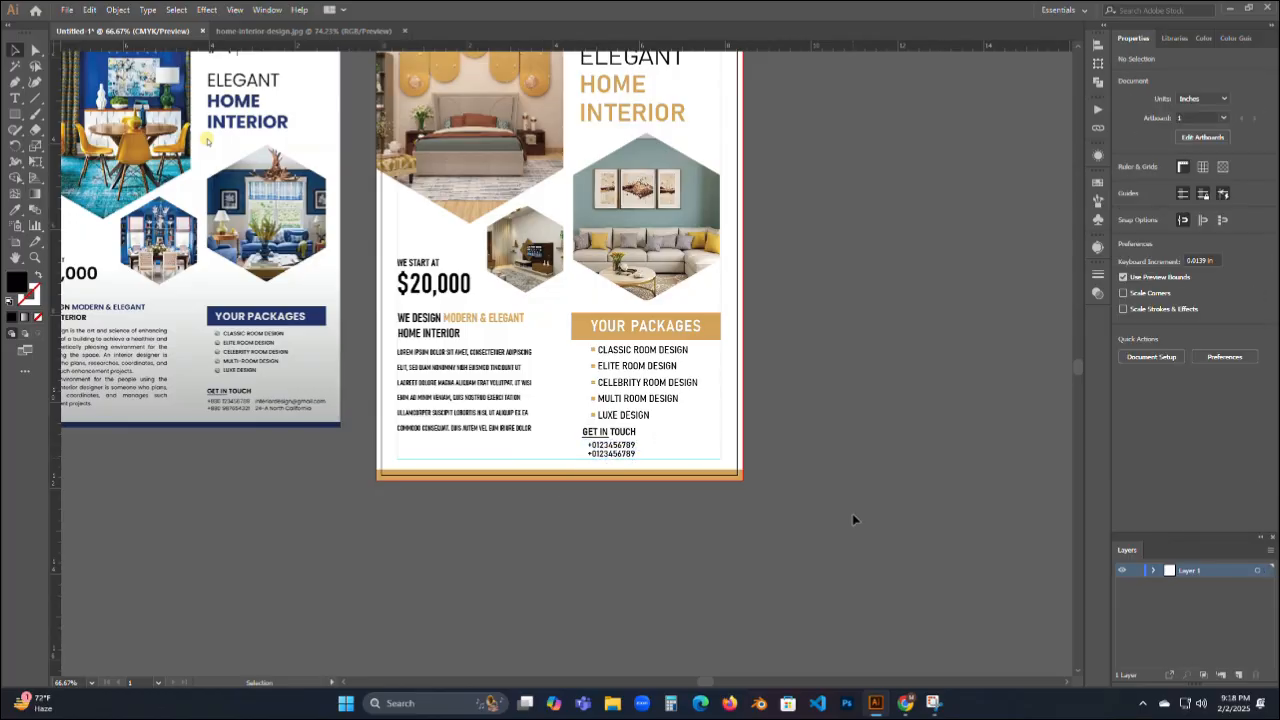
Move the GET IN TOUCH heading and phone numbers towards the flyer's right margin and left-align the numbers with the heading.
{"action": "scroll", "coordinate": [622, 430], "scroll_direction": "up", "scroll_amount": 3}
{"action": "left_click_drag", "start_coordinate": [478, 542], "coordinate": [787, 458]}
{"action": "left_click", "coordinate": [1061, 394]}
{"action": "left_click_drag", "start_coordinate": [1061, 394], "coordinate": [961, 430]}
{"action": "left_click_drag", "start_coordinate": [598, 466], "coordinate": [740, 541]}
{"action": "left_click", "coordinate": [864, 552]}
{"action": "mouse_move", "coordinate": [740, 541]}
{"action": "left_mouse_down"}
{"action": "mouse_move", "coordinate": [720, 540]}
{"action": "mouse_move", "coordinate": [756, 546]}
{"action": "left_mouse_up"}
{"action": "left_click", "coordinate": [772, 545]}
{"action": "left_click_drag", "start_coordinate": [564, 464], "coordinate": [680, 540]}
{"action": "left_click", "coordinate": [1127, 298]}
{"action": "left_click", "coordinate": [845, 562]}
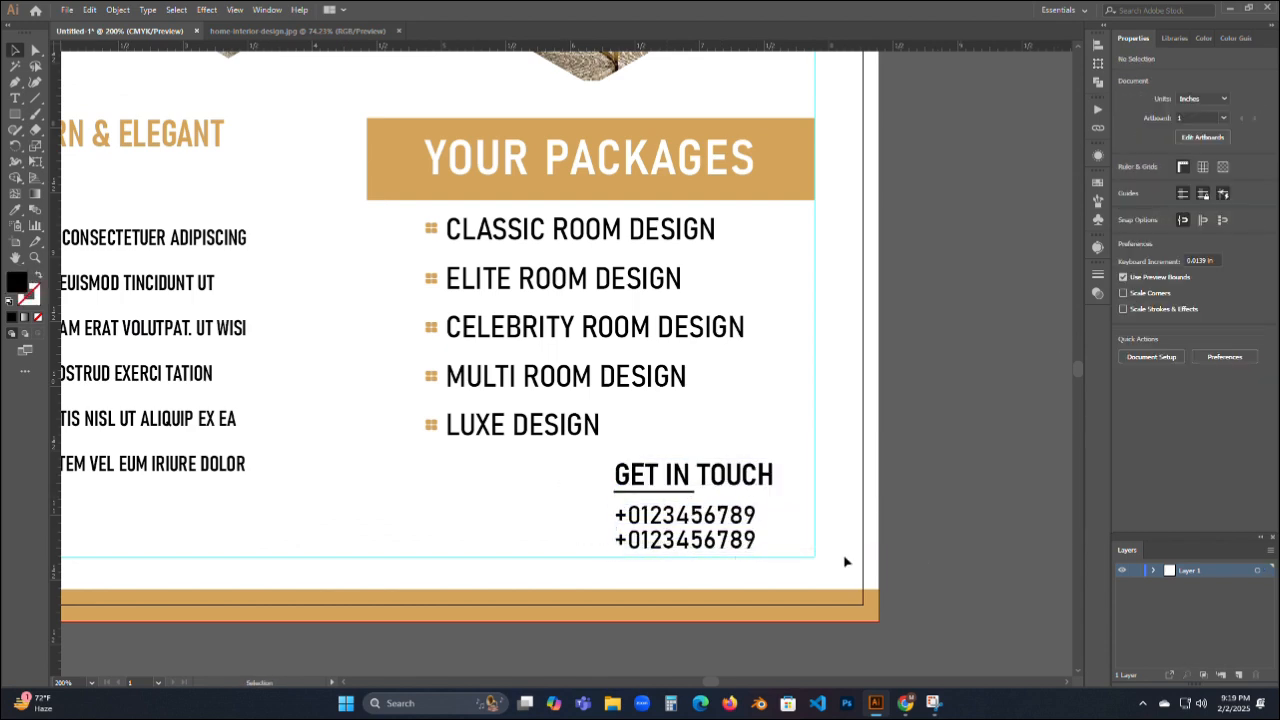
Add an email address text line beneath the body paragraph and turn off its all-caps formatting.
{"action": "scroll", "coordinate": [397, 488], "scroll_direction": "down", "scroll_amount": 4}
{"action": "left_click_drag", "start_coordinate": [356, 544], "coordinate": [635, 536]}
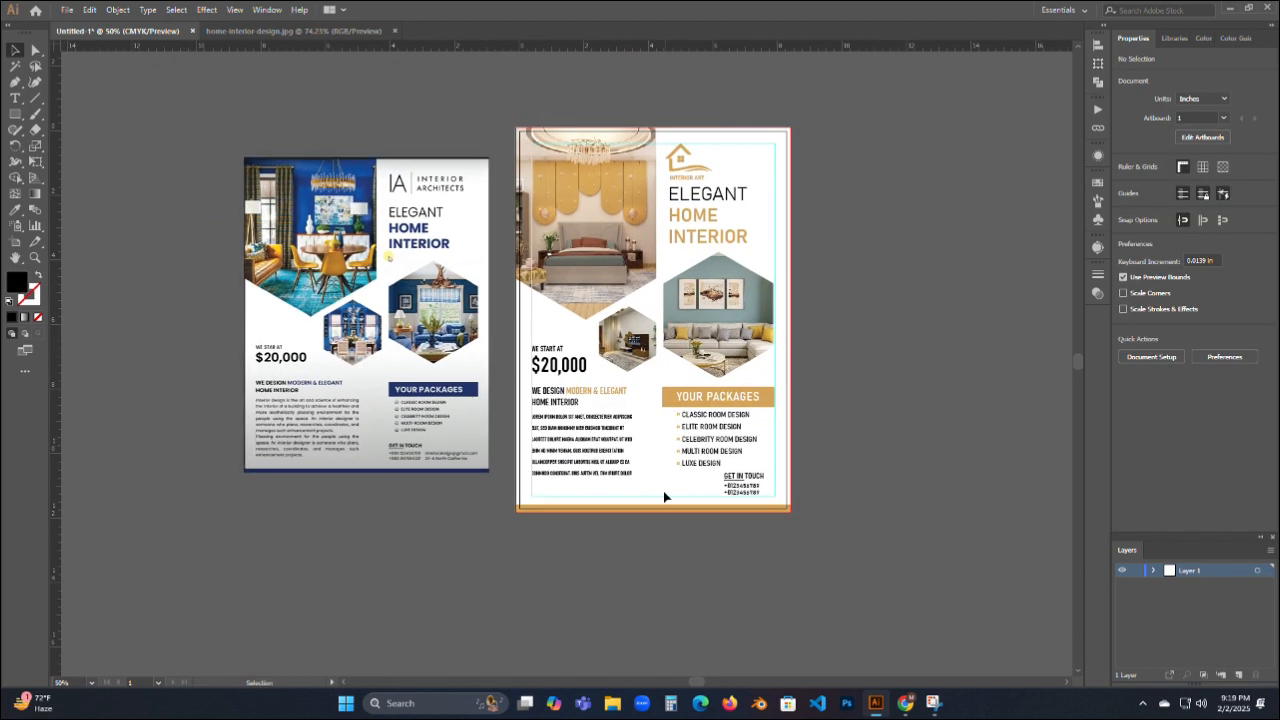
{"action": "left_click_drag", "start_coordinate": [672, 492], "coordinate": [661, 506]}
{"action": "left_click", "coordinate": [15, 97]}
{"action": "left_click", "coordinate": [527, 497]}
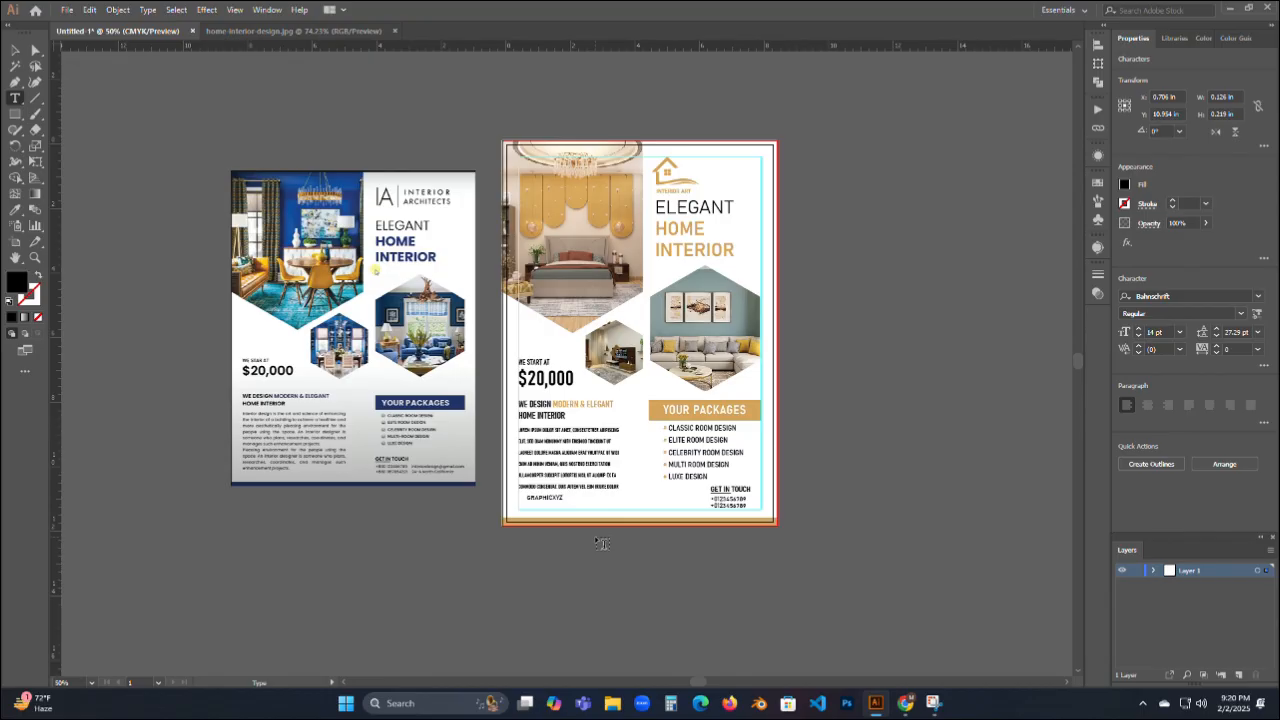
{"action": "key", "text": "Escape"}
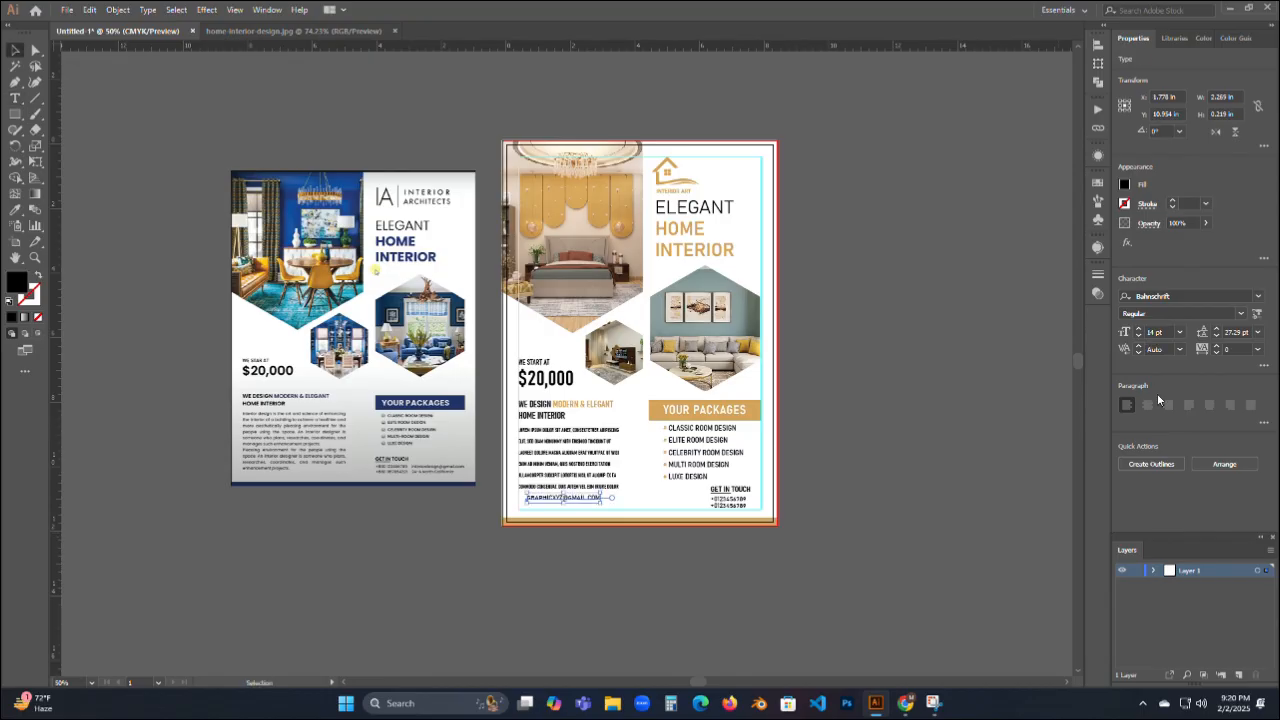
{"action": "left_click", "coordinate": [1037, 551]}
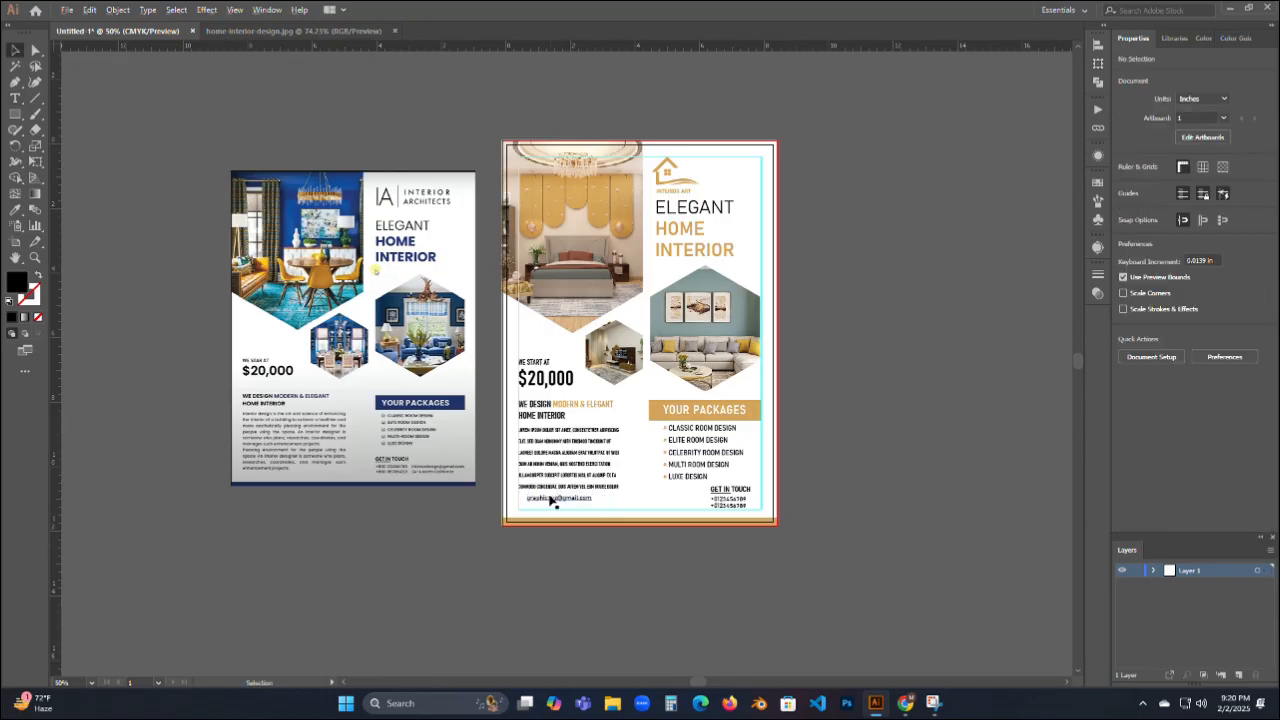
Set the email line to 15 pt and align its left edge with the body paragraph.
{"action": "scroll", "coordinate": [551, 500], "scroll_direction": "up", "scroll_amount": 4}
{"action": "left_click_drag", "start_coordinate": [550, 503], "coordinate": [591, 510]}
{"action": "mouse_move", "coordinate": [564, 448]}
{"action": "left_mouse_down"}
{"action": "mouse_move", "coordinate": [530, 461]}
{"action": "mouse_move", "coordinate": [559, 436]}
{"action": "left_mouse_up"}
{"action": "left_click", "coordinate": [1137, 330]}
{"action": "left_click", "coordinate": [640, 590]}
{"action": "left_click", "coordinate": [554, 570]}
{"action": "left_click_drag", "start_coordinate": [563, 349], "coordinate": [563, 345]}
{"action": "left_click", "coordinate": [590, 590]}
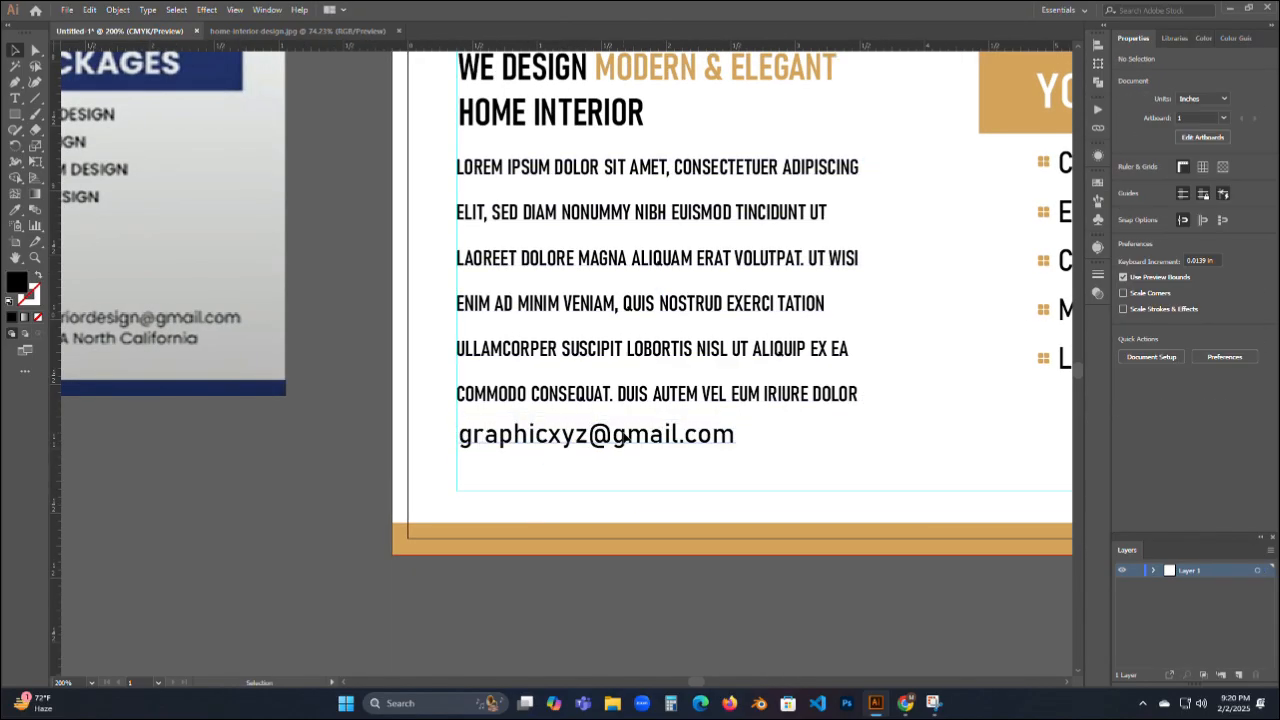
Lower the email line towards the bottom margin guide and create a separate text line with the postal address.
{"action": "scroll", "coordinate": [737, 434], "scroll_direction": "down", "scroll_amount": 2}
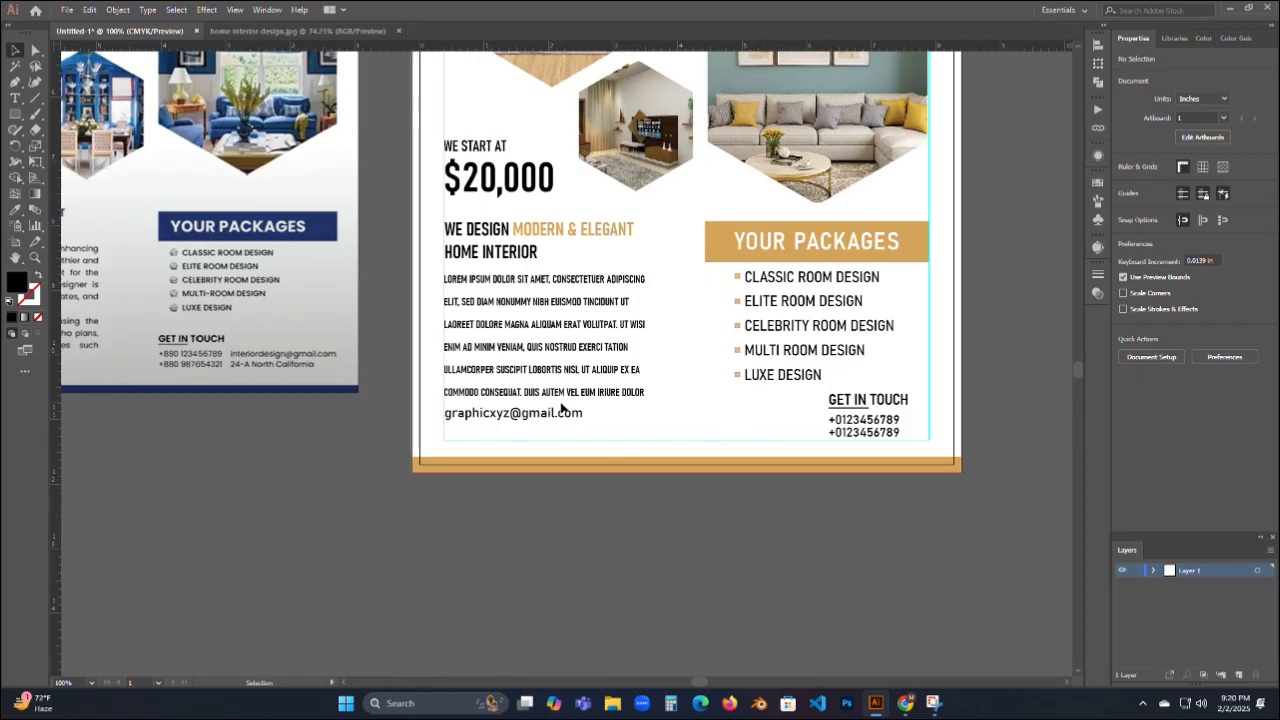
{"action": "left_click_drag", "start_coordinate": [557, 421], "coordinate": [557, 438]}
{"action": "left_click", "coordinate": [15, 99]}
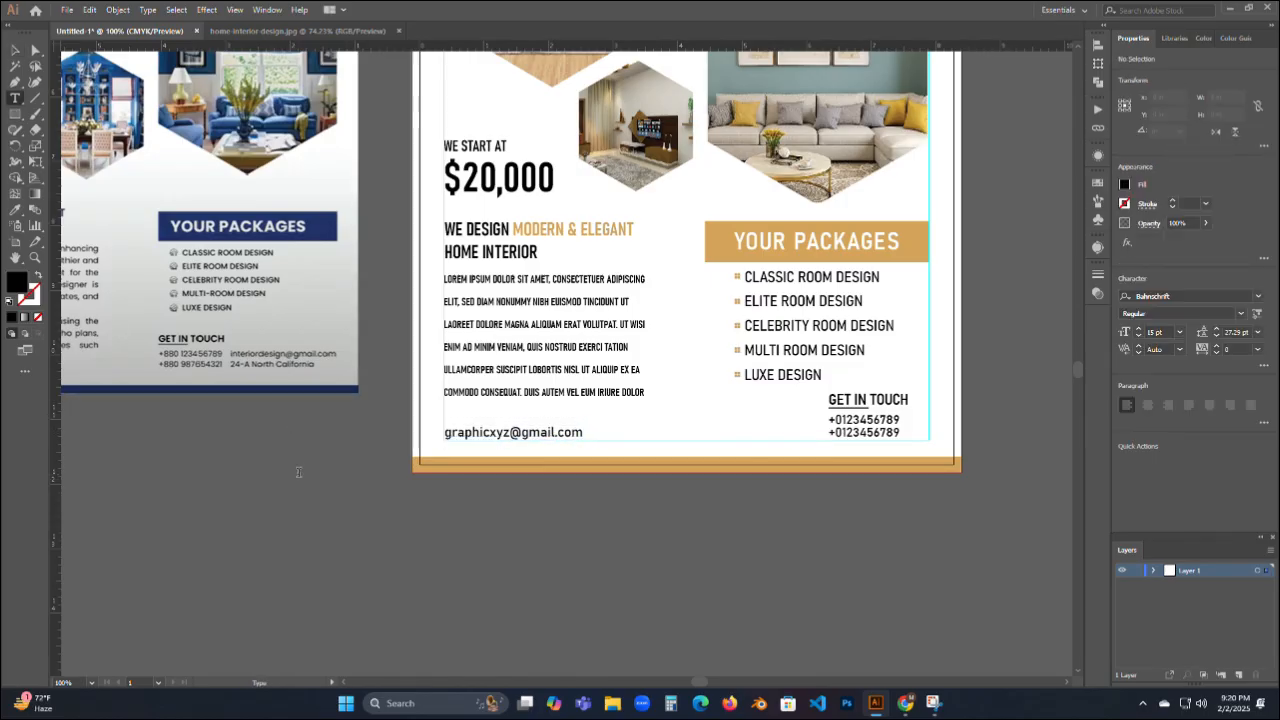
{"action": "left_click", "coordinate": [298, 472]}
{"action": "type", "text": "24-A north ca"}
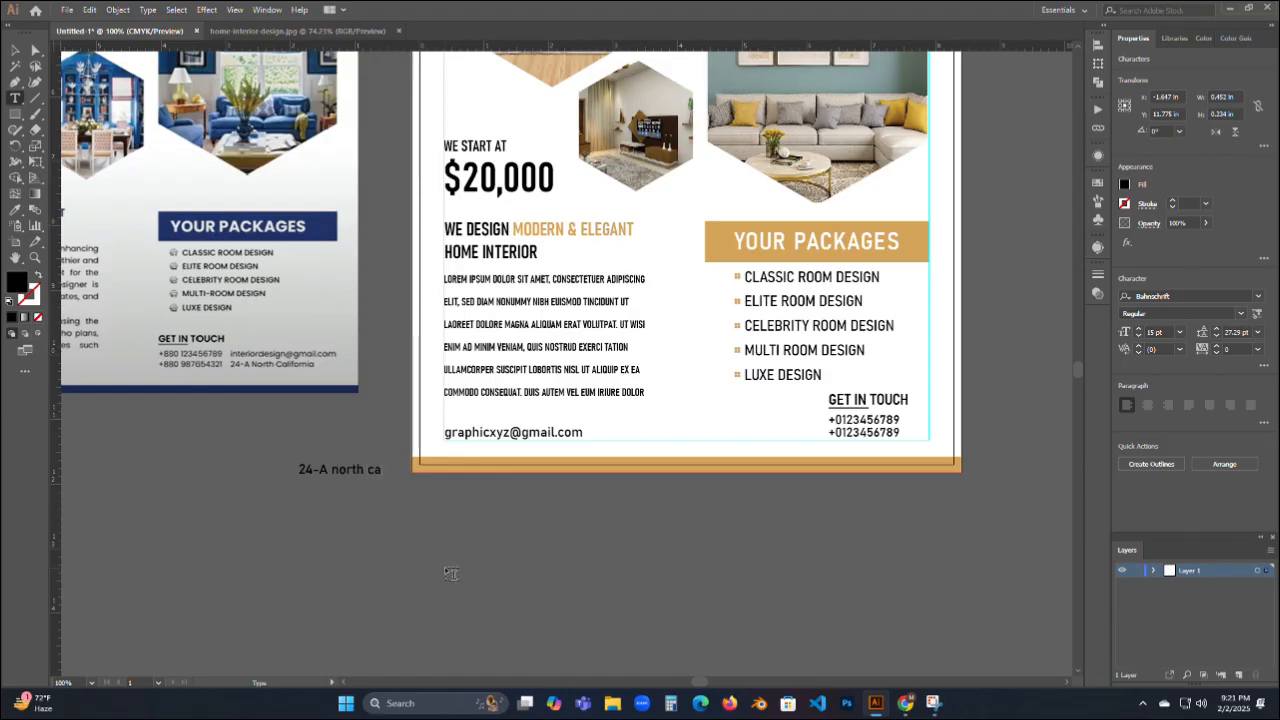
Place the address line directly beneath the email line and nudge both lines up to sit above the margin guide.
{"action": "left_click", "coordinate": [15, 50]}
{"action": "left_click_drag", "start_coordinate": [361, 468], "coordinate": [508, 443]}
{"action": "left_click_drag", "start_coordinate": [431, 424], "coordinate": [556, 454]}
{"action": "key", "text": "Up"}
{"action": "key", "text": "Up"}
{"action": "key", "text": "Up"}
{"action": "key", "text": "Up"}
{"action": "key", "text": "Up"}
{"action": "key", "text": "Up"}
{"action": "key", "text": "Up"}
{"action": "key", "text": "Up"}
{"action": "key", "text": "Up"}
{"action": "key", "text": "Up"}
{"action": "key", "text": "Up"}
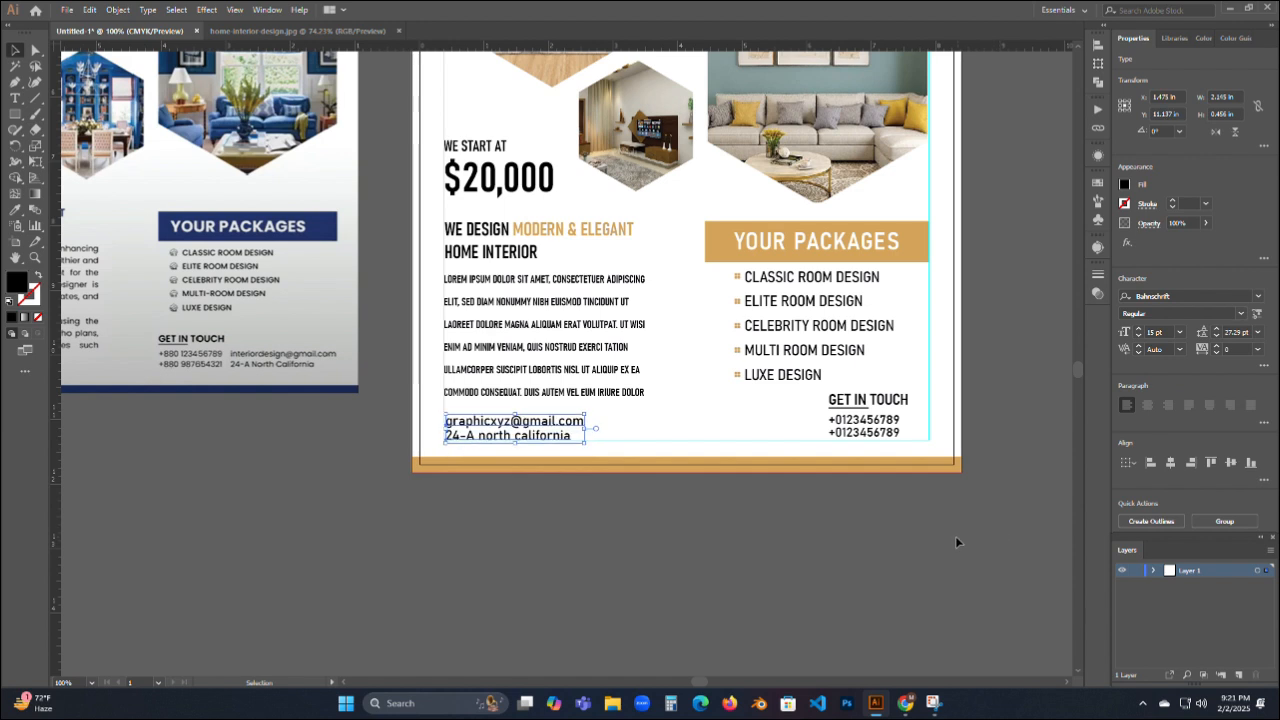
{"action": "left_click", "coordinate": [620, 512]}
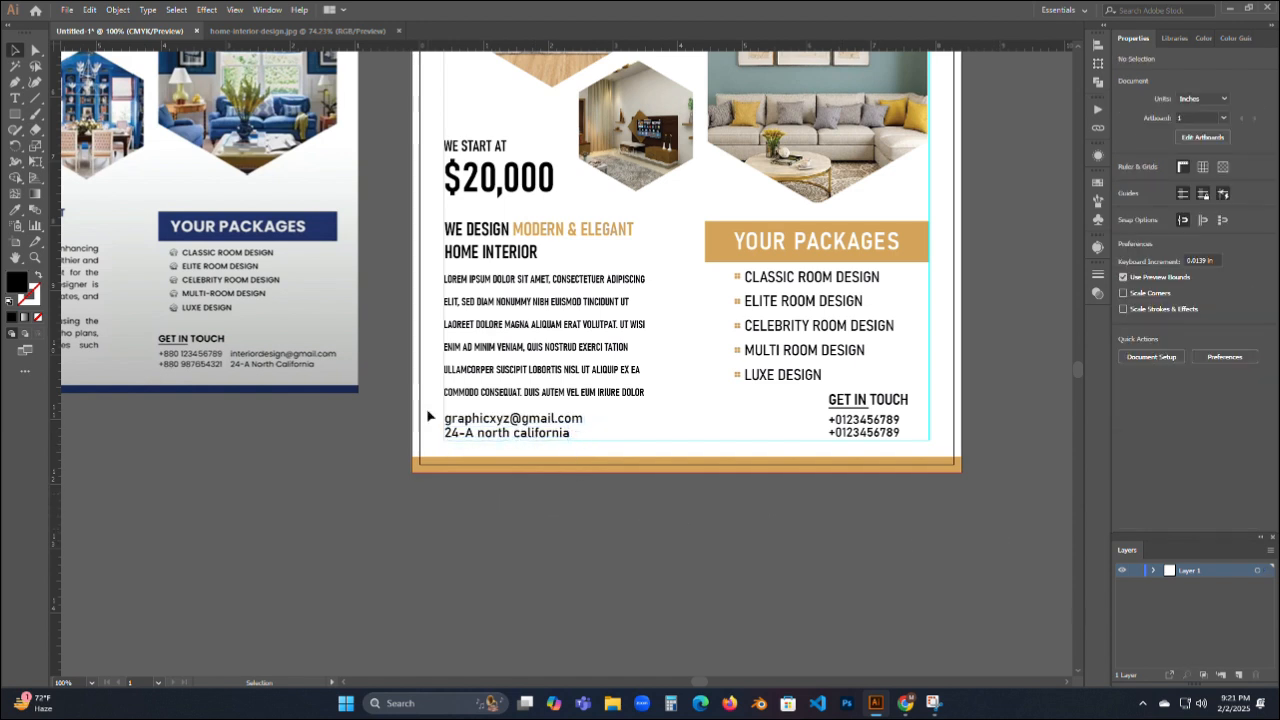
Set the email and address lines to 14 pt and place them side by side with the phone numbers.
{"action": "left_click_drag", "start_coordinate": [426, 408], "coordinate": [535, 508]}
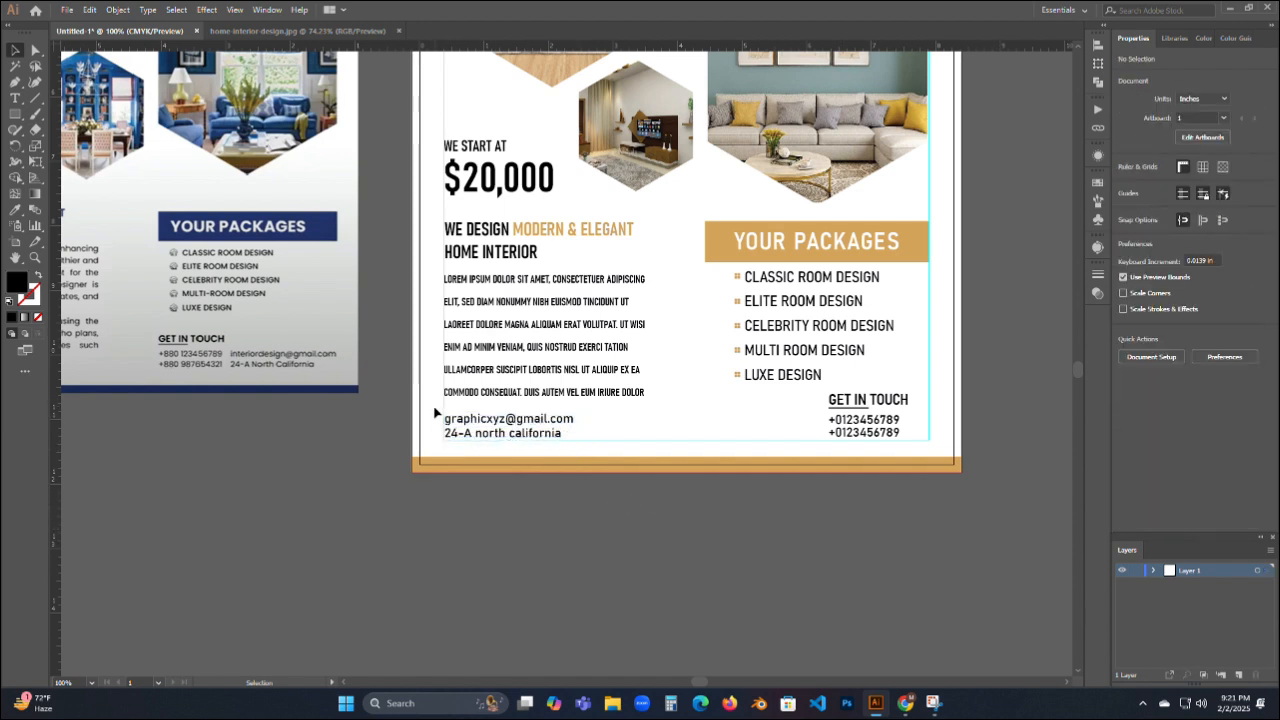
{"action": "left_click_drag", "start_coordinate": [446, 420], "coordinate": [695, 414]}
{"action": "left_click", "coordinate": [816, 527]}
{"action": "left_click_drag", "start_coordinate": [841, 430], "coordinate": [620, 424]}
Group the phone, email and address lines and move the block to the right margin beneath the GET IN TOUCH heading.
{"action": "left_click_drag", "start_coordinate": [590, 405], "coordinate": [740, 445]}
{"action": "left_click", "coordinate": [1230, 465]}
{"action": "key", "text": "ctrl+z"}
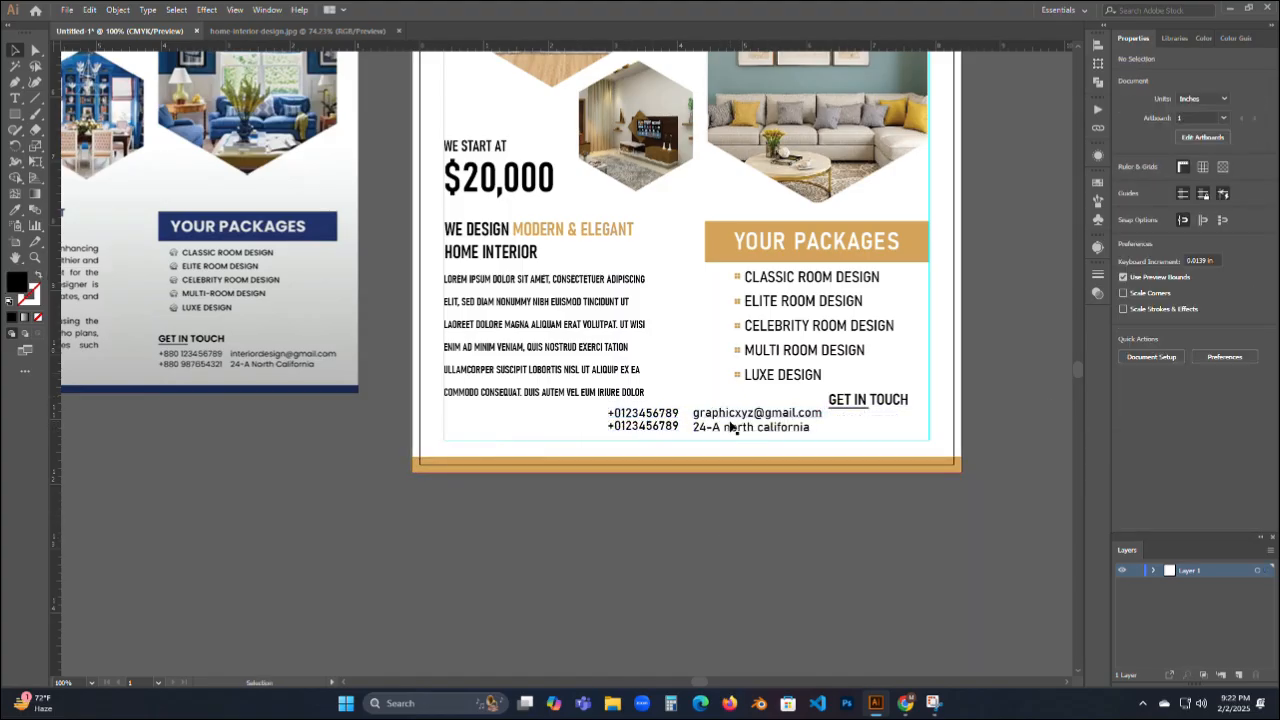
{"action": "key", "text": "ctrl+g"}
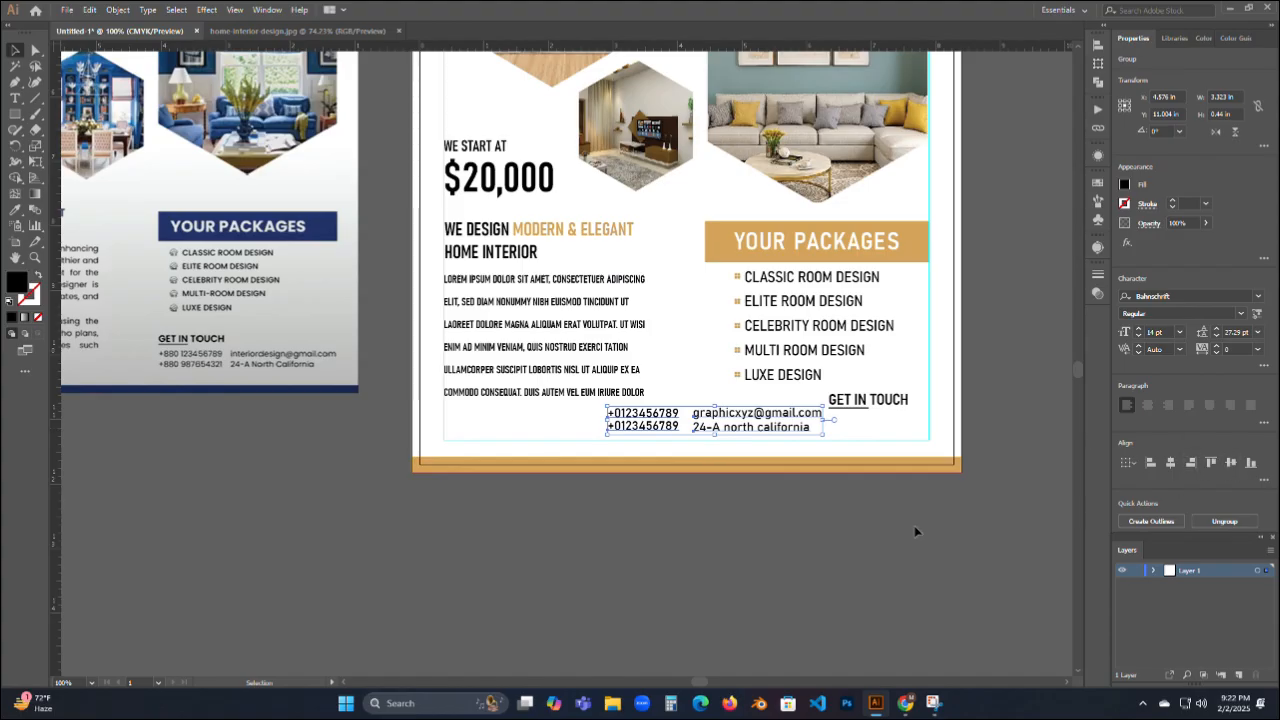
{"action": "left_click_drag", "start_coordinate": [732, 422], "coordinate": [859, 404]}
{"action": "left_click", "coordinate": [906, 552]}
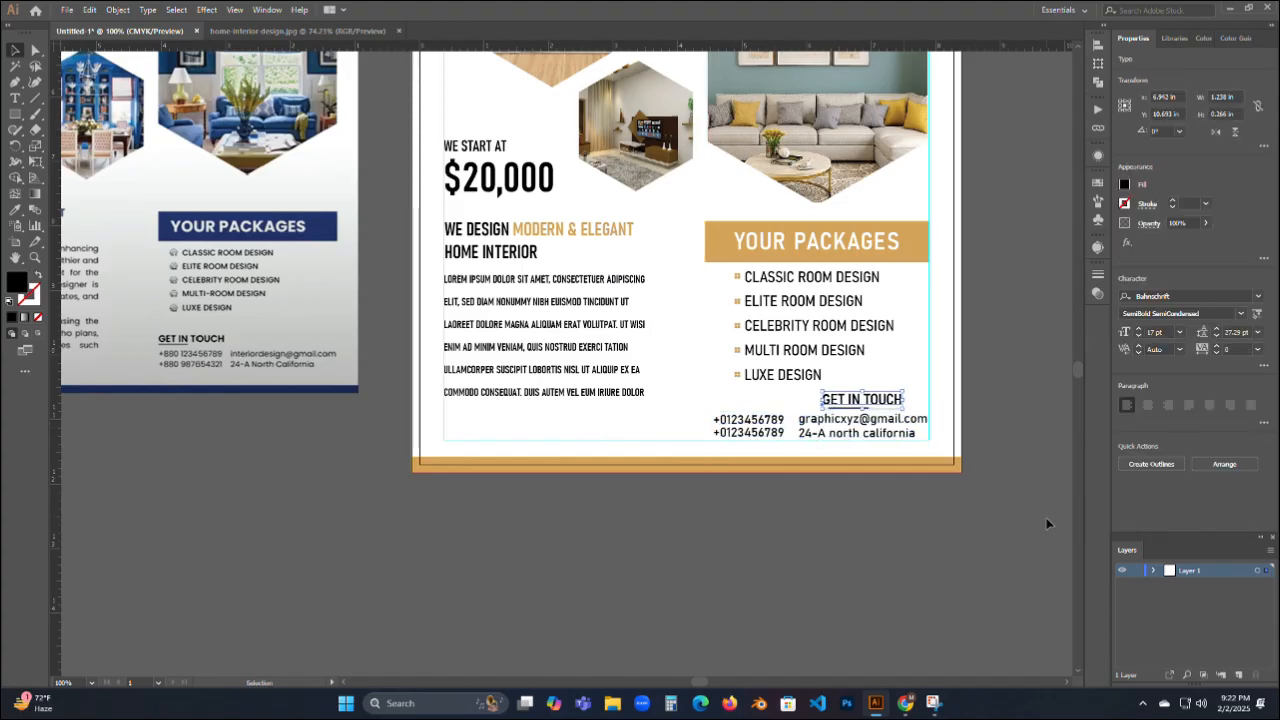
Shift the GET IN TOUCH text left towards the phone numbers and undo the last nudge.
{"action": "key", "text": "Left"}
{"action": "key", "text": "Left"}
{"action": "key", "text": "Left"}
{"action": "key", "text": "Left"}
{"action": "key", "text": "Left"}
{"action": "key", "text": "Left"}
{"action": "key", "text": "Left"}
{"action": "key", "text": "Left"}
{"action": "key", "text": "Left"}
{"action": "key", "text": "Left"}
{"action": "key", "text": "Left"}
{"action": "key", "text": "Left"}
{"action": "key", "text": "Left"}
{"action": "key", "text": "Left"}
{"action": "key", "text": "Left"}
{"action": "key", "text": "Left"}
{"action": "key", "text": "Left"}
{"action": "key", "text": "Left"}
{"action": "key", "text": "Left"}
{"action": "key", "text": "Left"}
{"action": "left_click", "coordinate": [839, 549]}
{"action": "key", "text": "ctrl+z"}
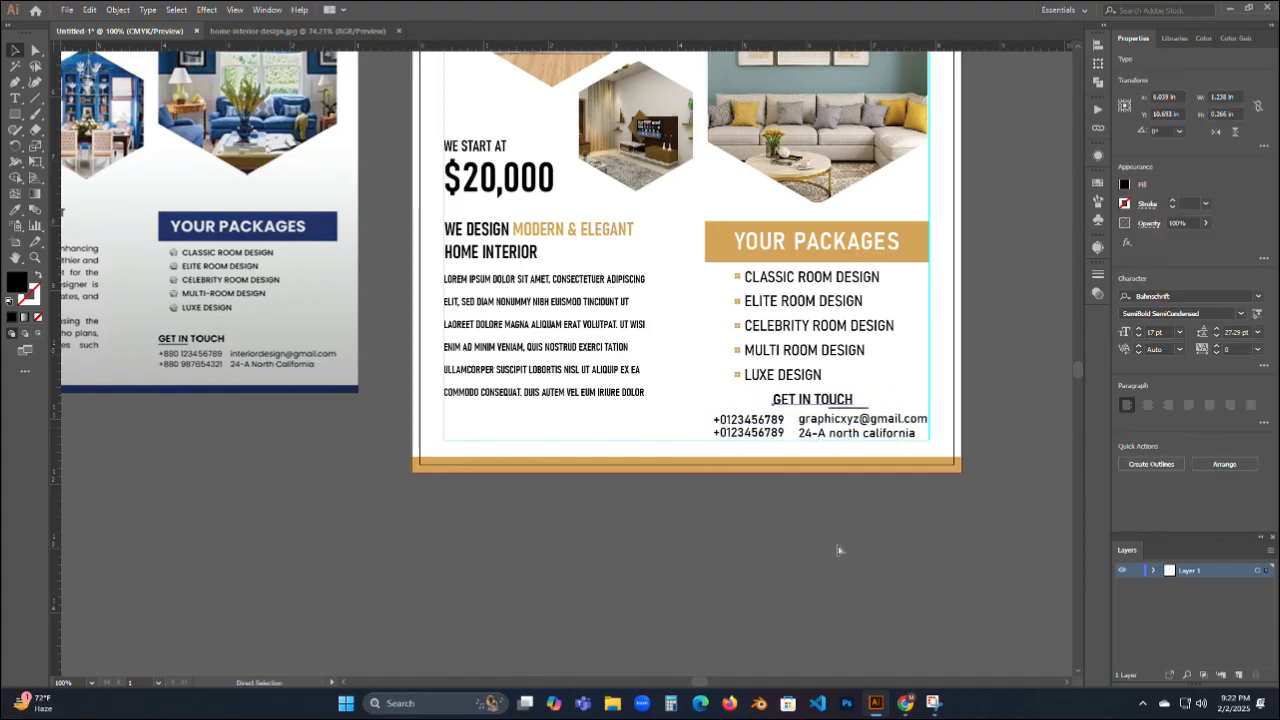
Left-align the GET IN TOUCH text with its underline and move both left above the phone numbers.
{"action": "left_click_drag", "start_coordinate": [904, 383], "coordinate": [851, 411]}
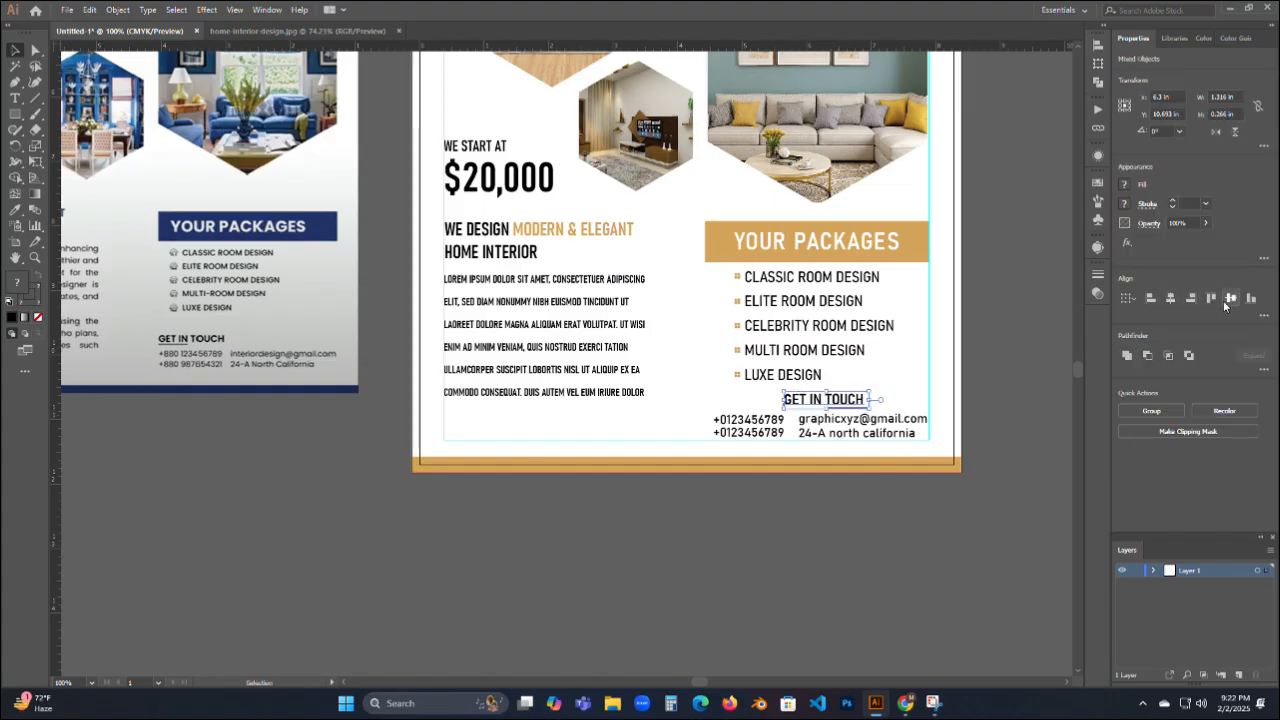
{"action": "key", "text": "Left"}
{"action": "key", "text": "Left"}
{"action": "key", "text": "Left"}
{"action": "key", "text": "Left"}
{"action": "key", "text": "Left"}
{"action": "key", "text": "Left"}
{"action": "key", "text": "Left"}
{"action": "key", "text": "Left"}
{"action": "key", "text": "Left"}
{"action": "key", "text": "Left"}
{"action": "key", "text": "Left"}
{"action": "key", "text": "Left"}
{"action": "key", "text": "Left"}
{"action": "key", "text": "Left"}
{"action": "key", "text": "Left"}
{"action": "key", "text": "Left"}
{"action": "key", "text": "Left"}
{"action": "key", "text": "Left"}
{"action": "key", "text": "Left"}
{"action": "key", "text": "Left"}
{"action": "left_click", "coordinate": [805, 537]}
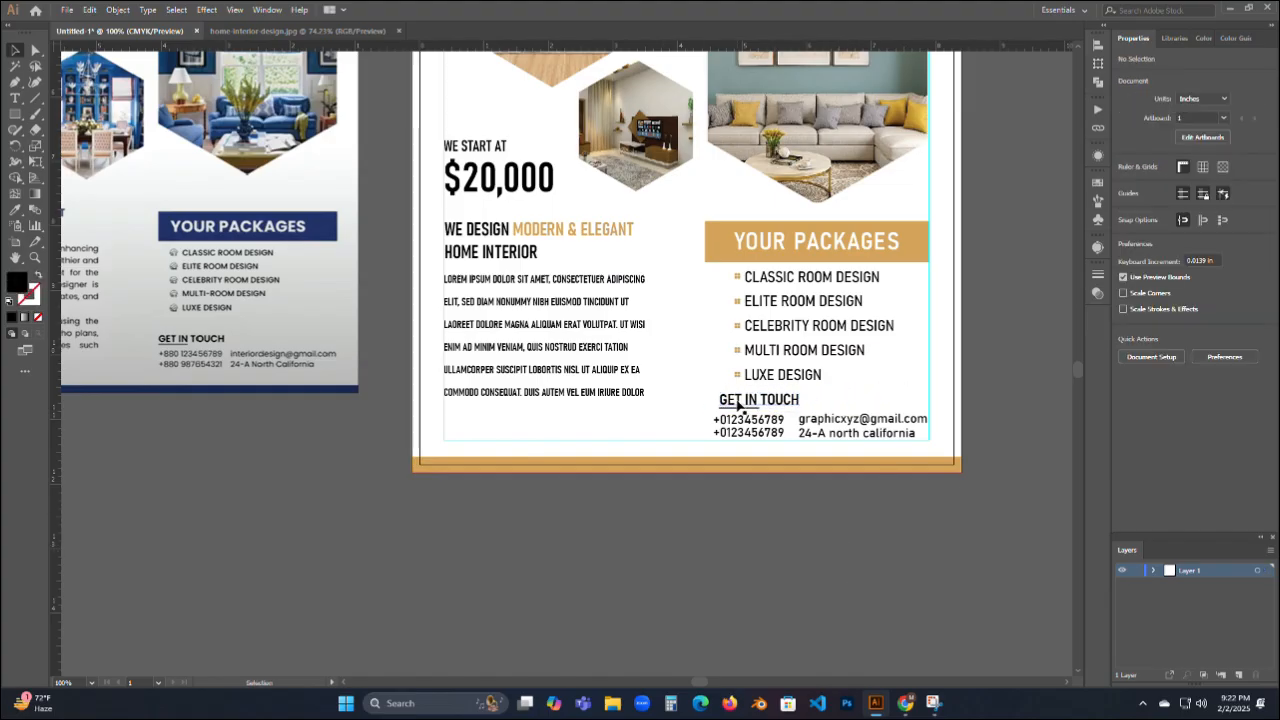
Align the left edge of the GET IN TOUCH heading with the phone numbers beneath it.
{"action": "left_click_drag", "start_coordinate": [735, 403], "coordinate": [734, 434]}
{"action": "left_click", "coordinate": [740, 534]}
{"action": "left_click", "coordinate": [711, 487]}
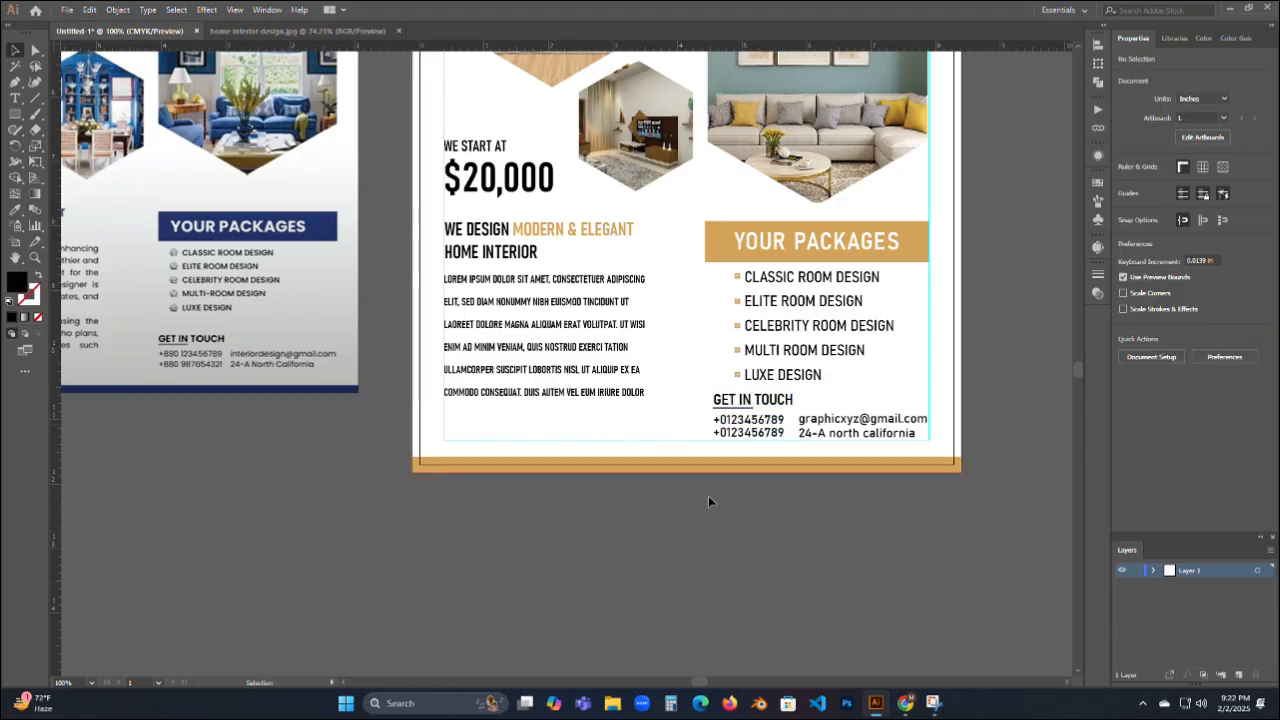
Set the font style of the grouped phone, email and address lines to Light.
{"action": "left_click", "coordinate": [750, 420]}
{"action": "left_click", "coordinate": [1240, 313]}
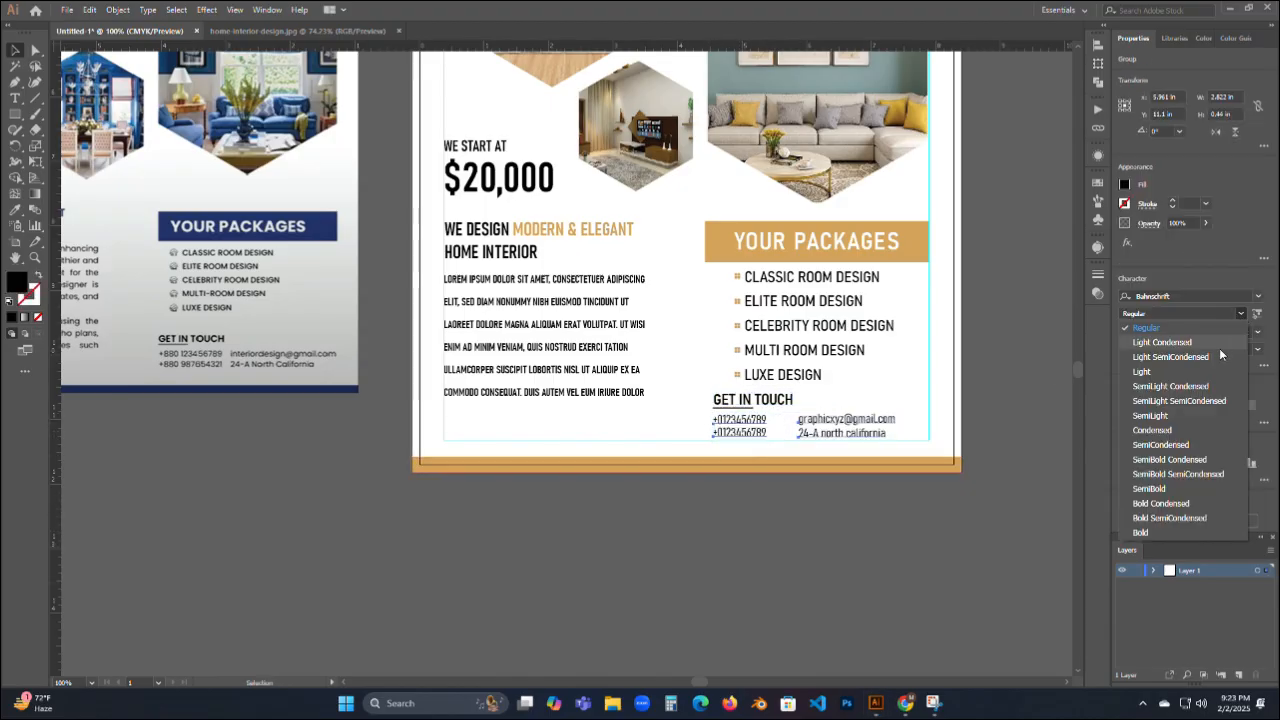
{"action": "left_click", "coordinate": [1206, 370]}
{"action": "left_click", "coordinate": [975, 453]}
{"action": "scroll", "coordinate": [710, 452], "scroll_direction": "down", "scroll_amount": 3}
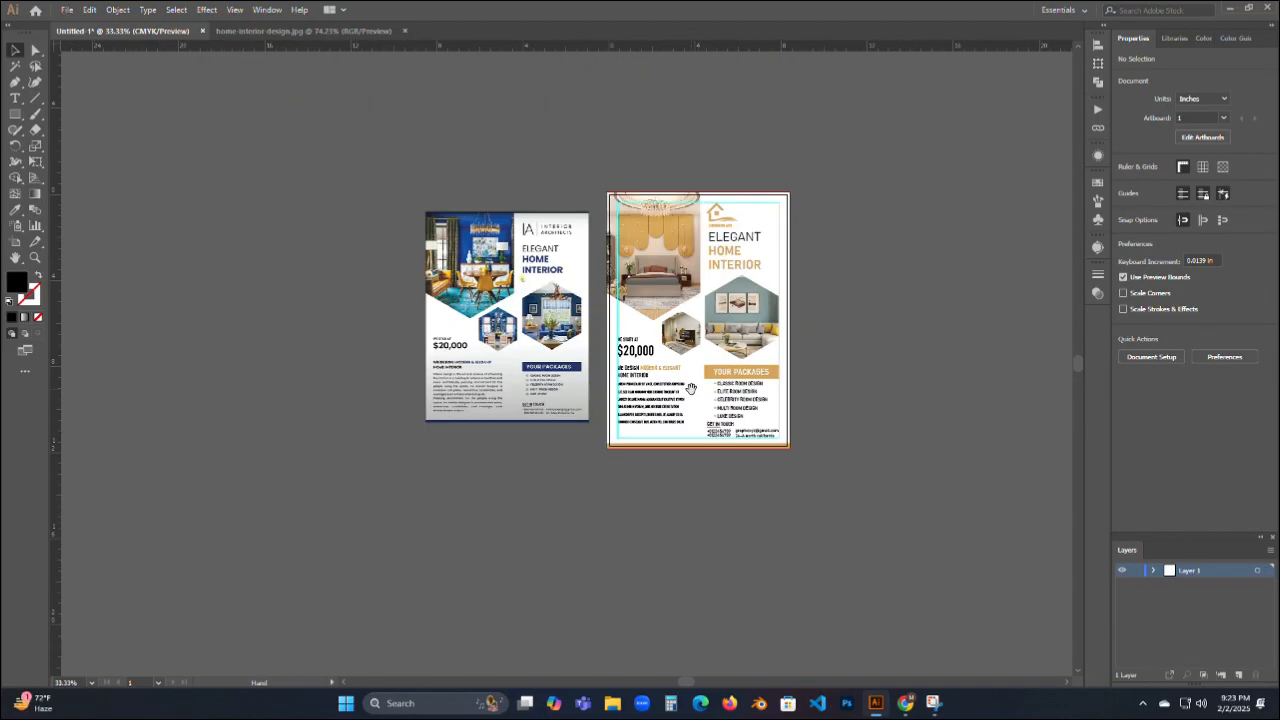
{"action": "scroll", "coordinate": [690, 388], "scroll_direction": "up", "scroll_amount": 1}
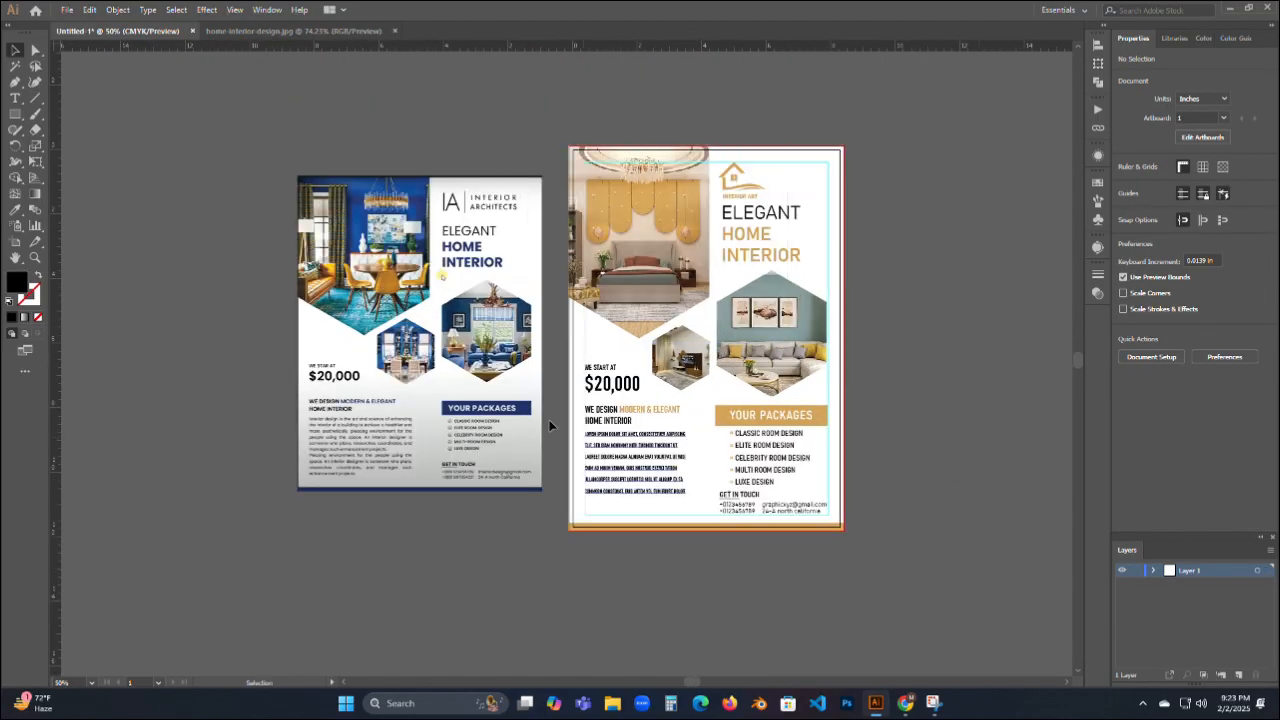